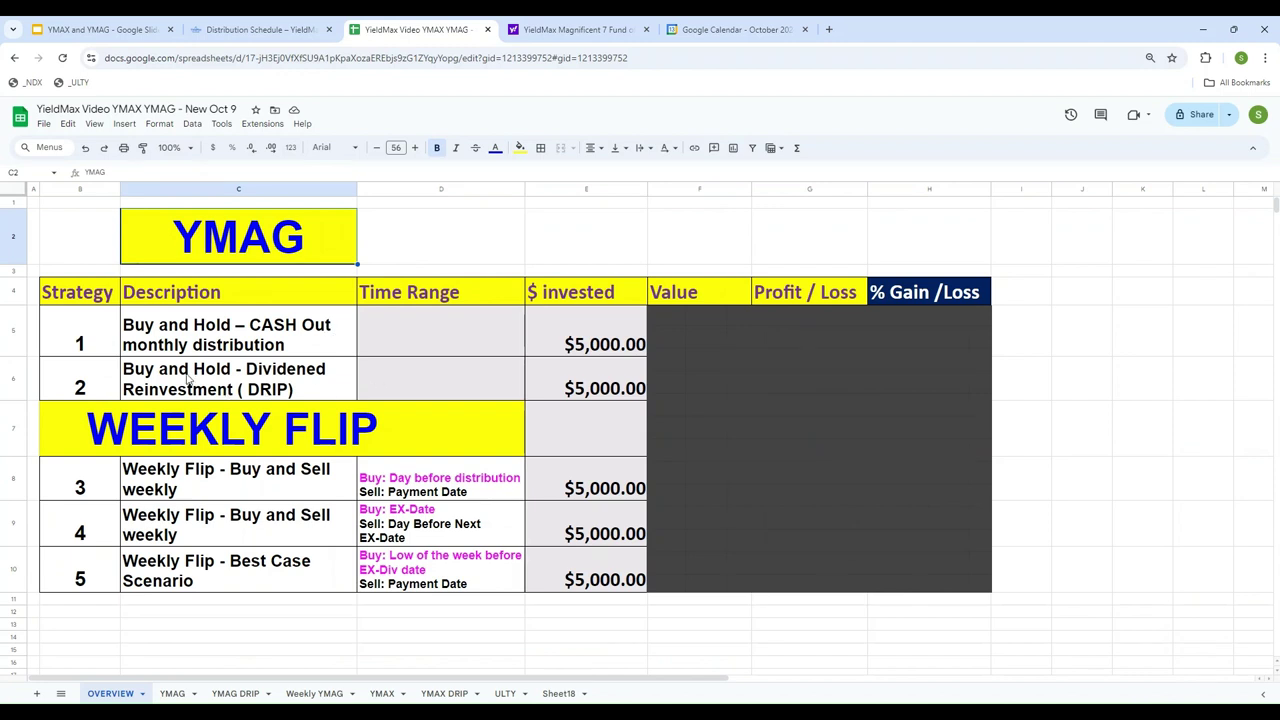
Step: Review the buy-and-hold and weekly flip strategy descriptions in the YMAG overview table
click(200, 334)
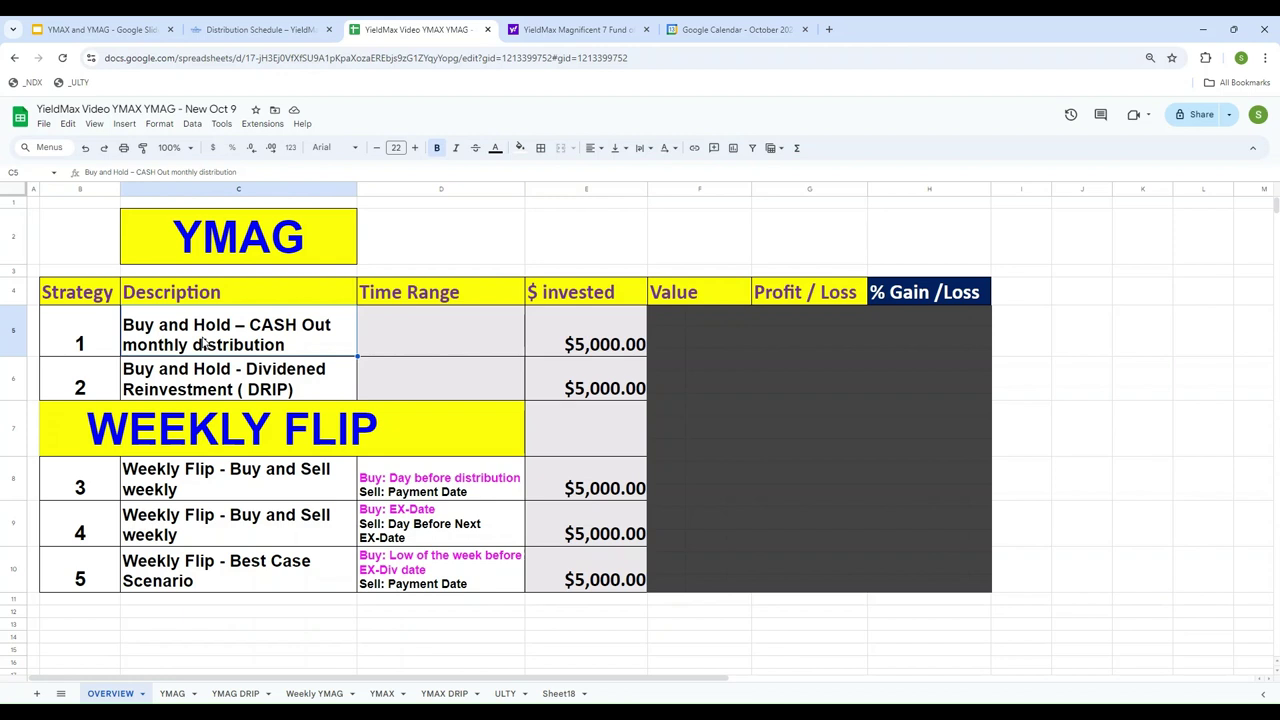
key(Down)
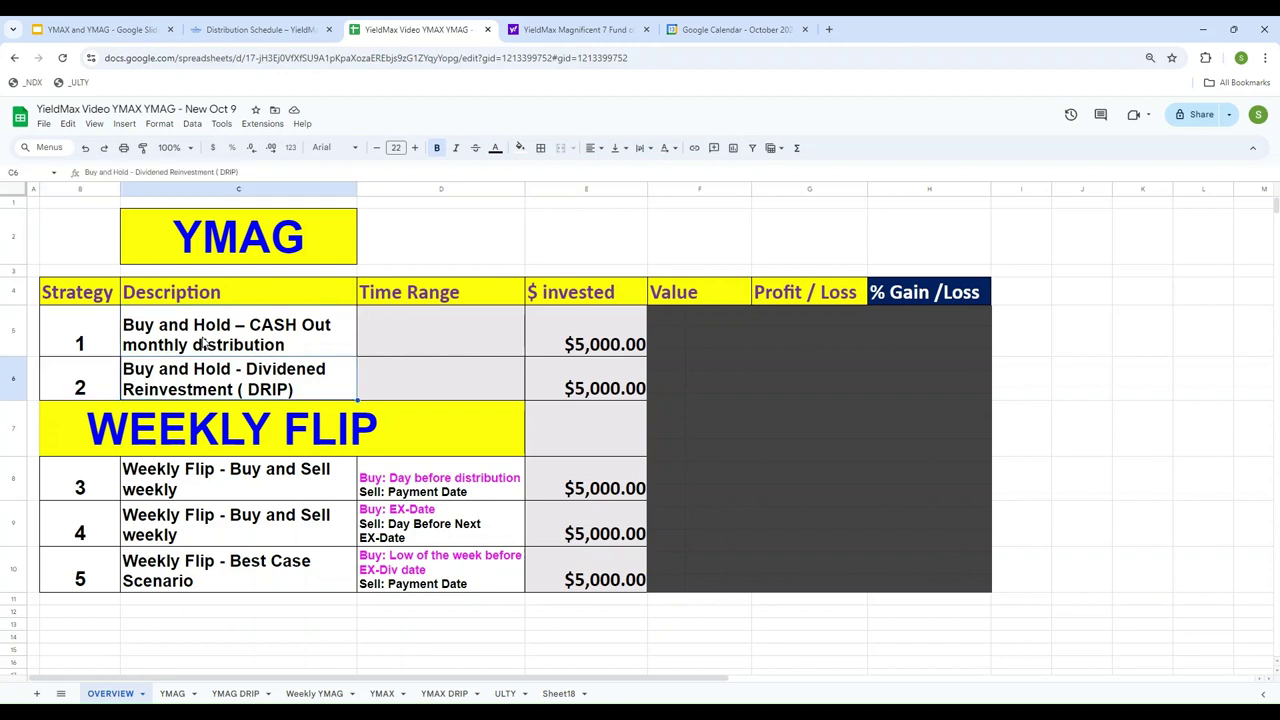
key(Down)
key(Down)
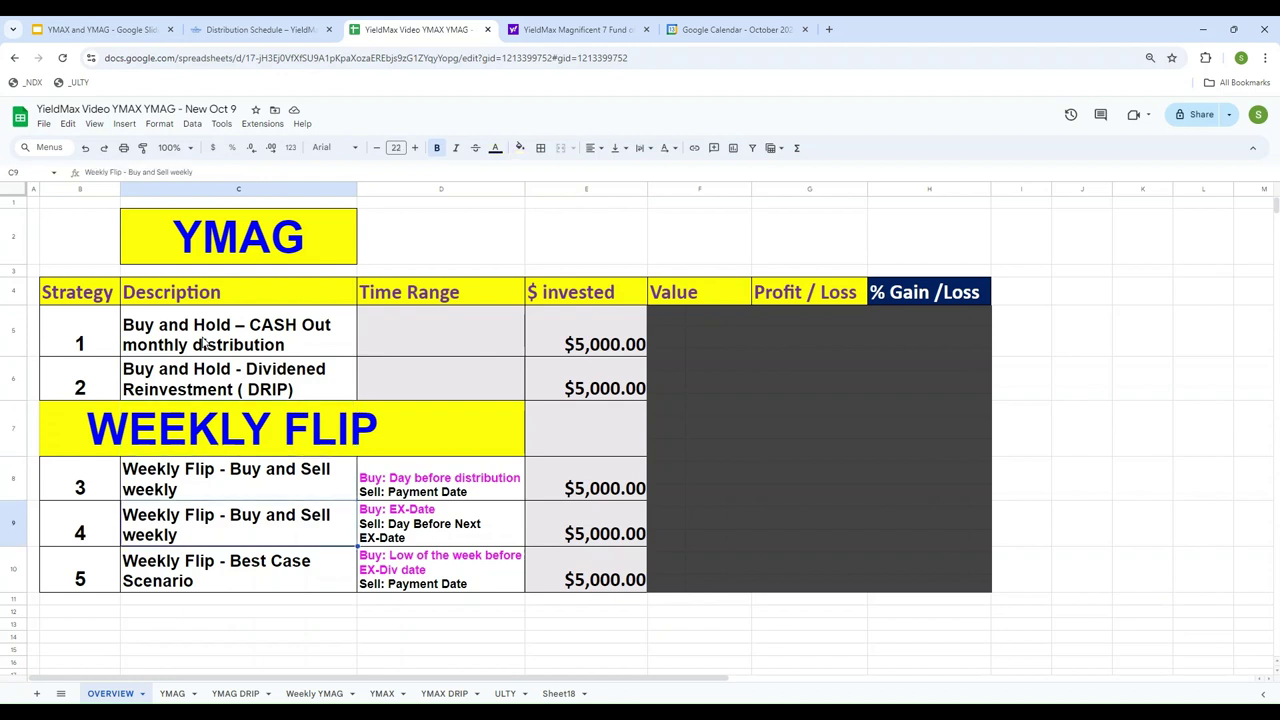
key(Up)
key(Up)
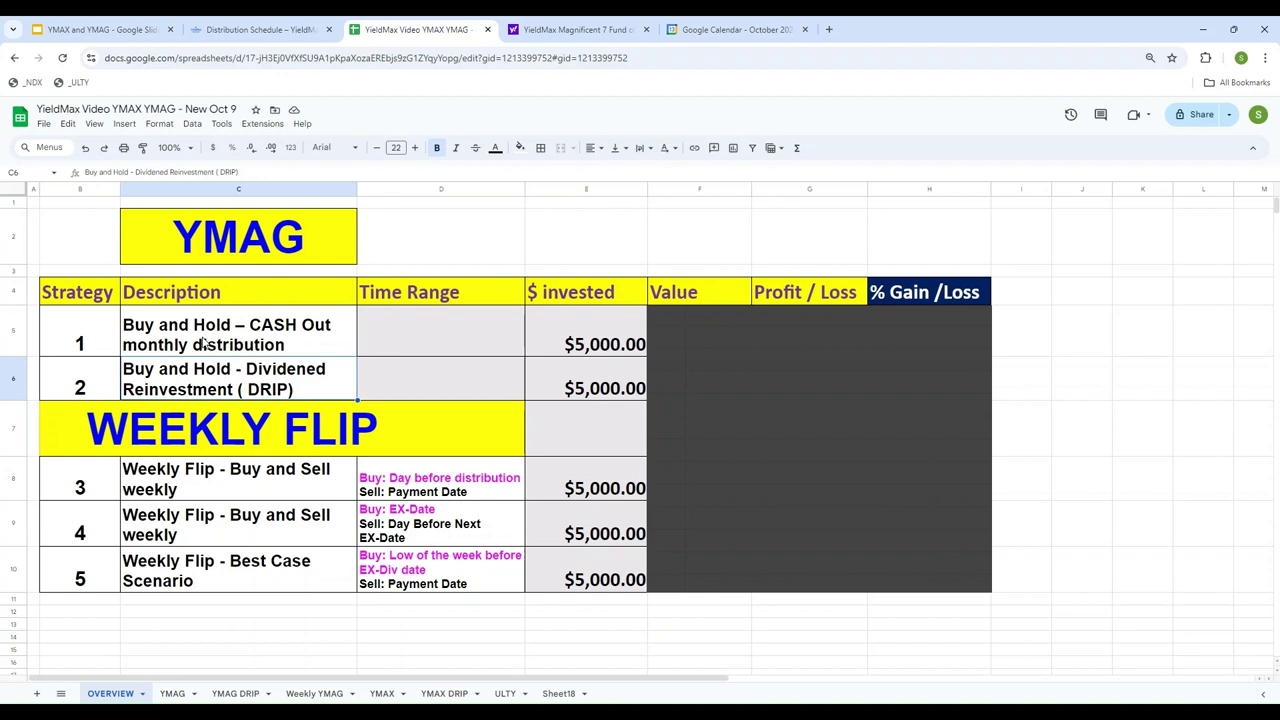
key(Down)
key(Down)
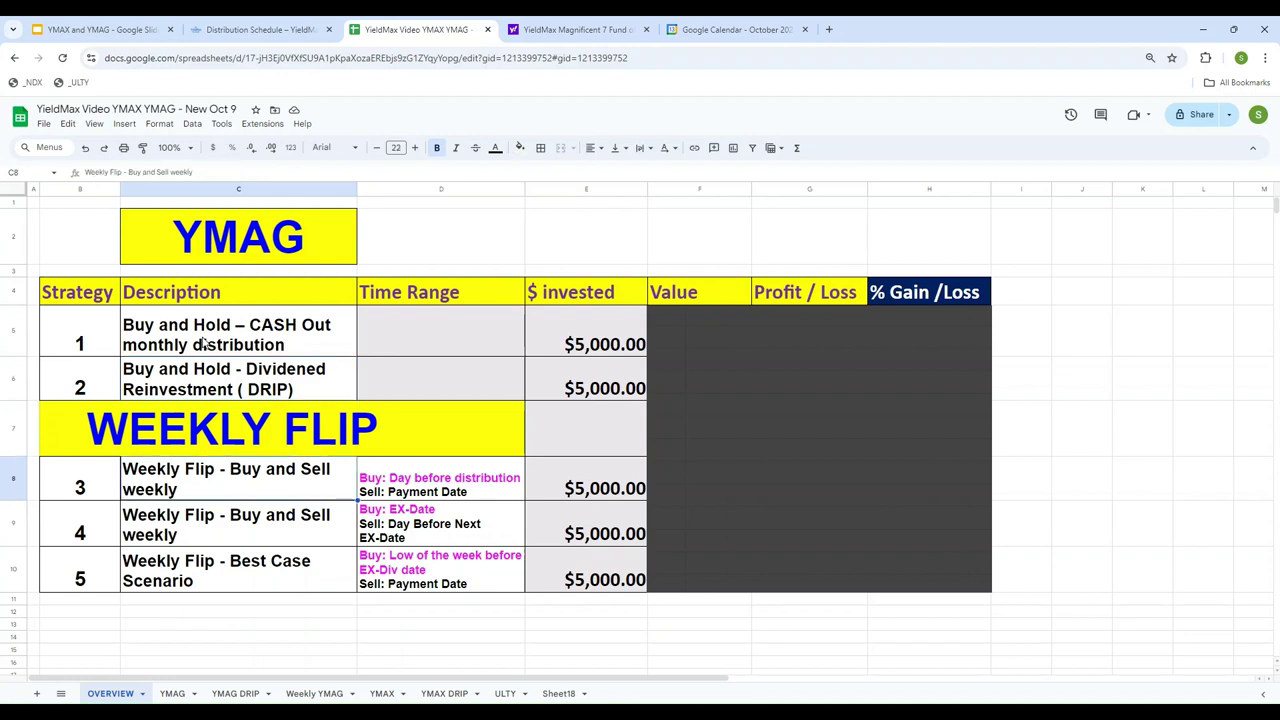
Step: Examine strategy 3's buy and sell time range and compare it with the ex-dates and payment dates on the YieldMax distribution schedule
key(Left)
key(Right)
key(Right)
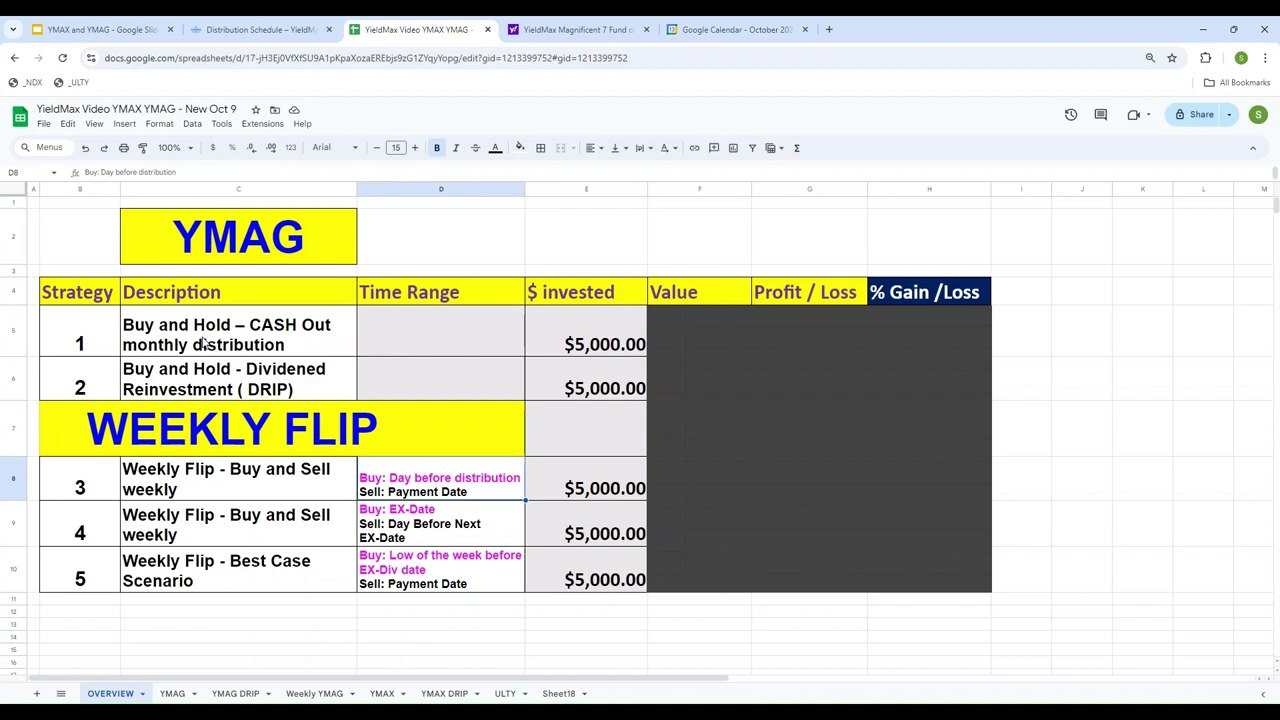
click(262, 30)
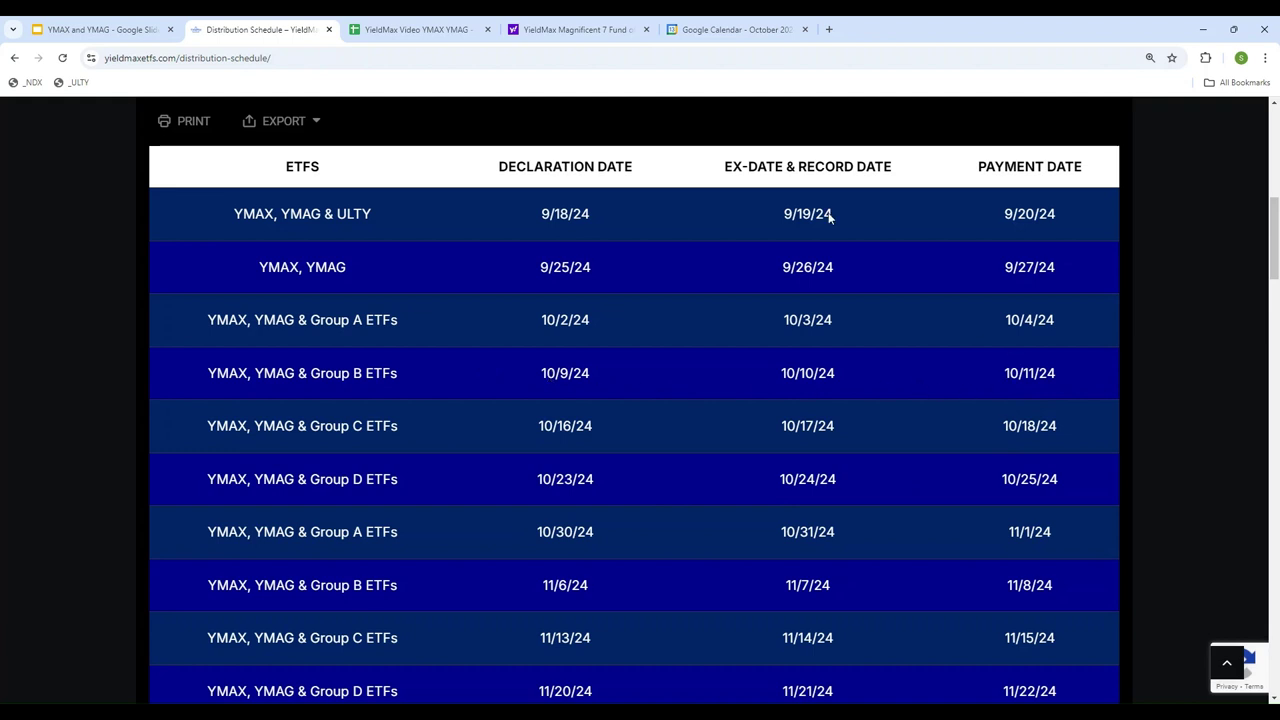
click(398, 33)
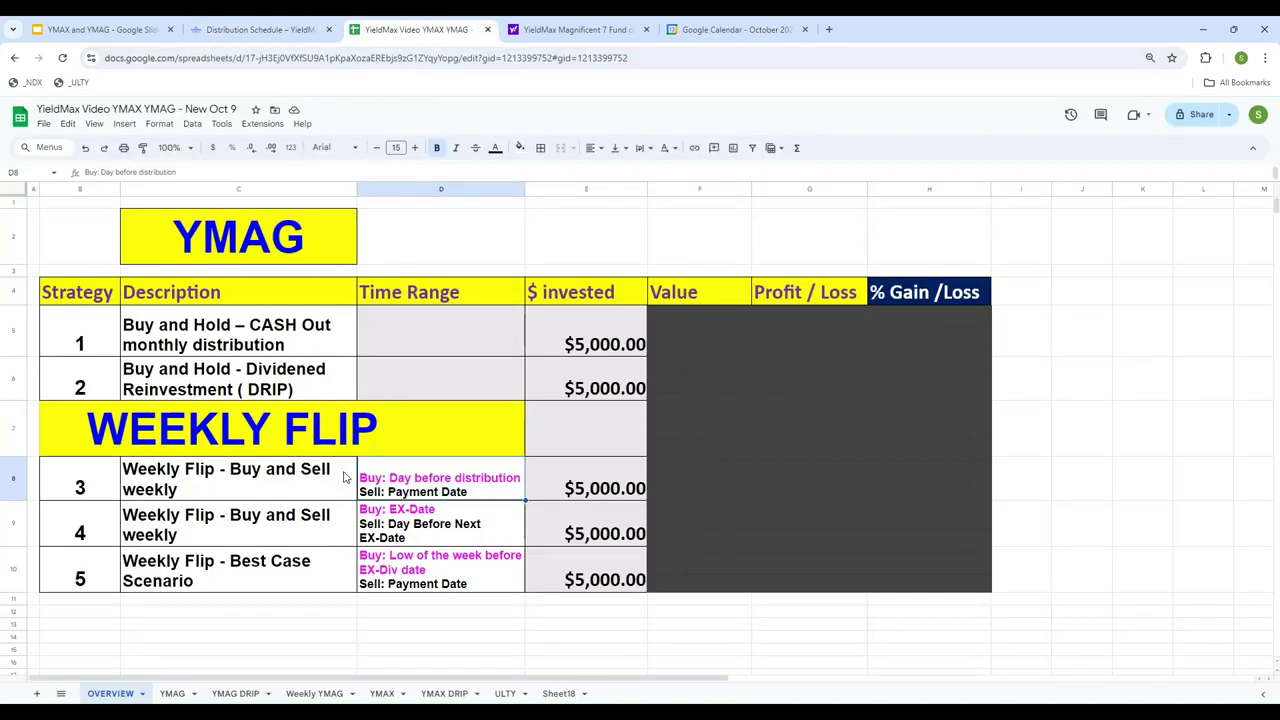
Step: Review strategies 4 and 5 in the overview, including the best-case scenario's buy and sell time range
click(226, 539)
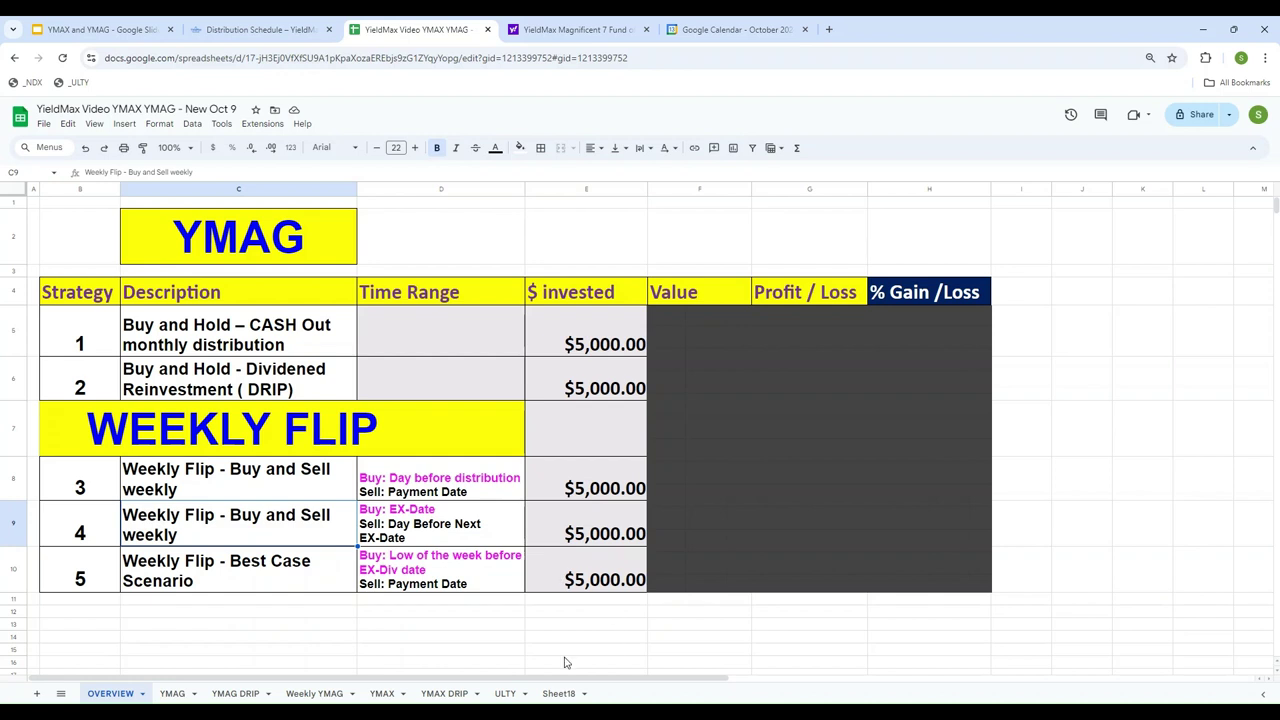
click(188, 585)
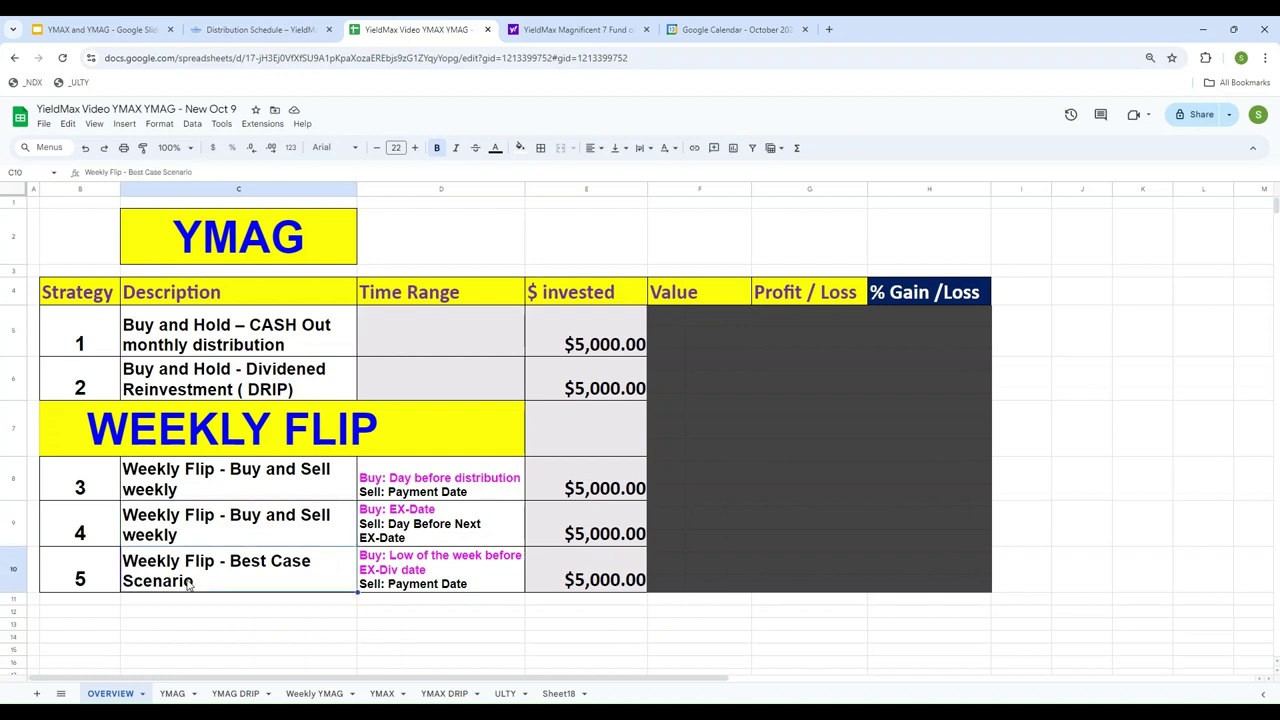
click(444, 570)
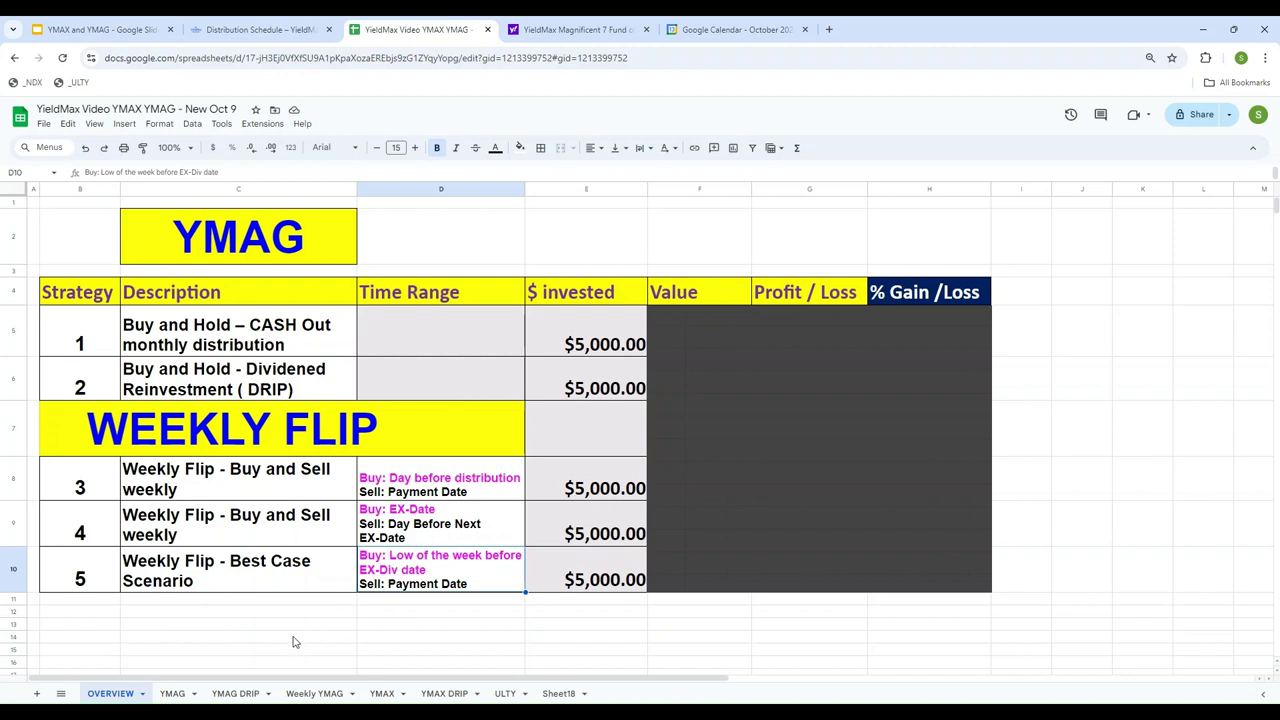
Step: Open the YMAG sheet and look up the fund's January 30, 2024 closing price in the Yahoo Finance historical data
click(174, 695)
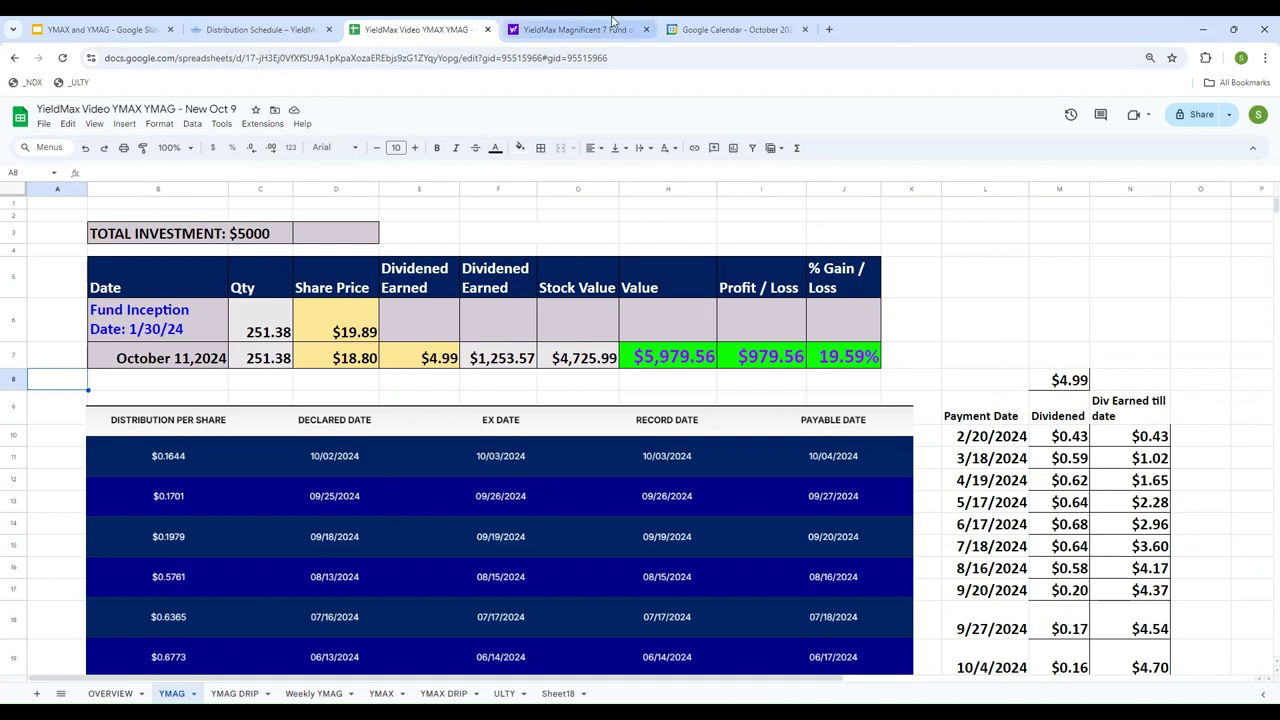
click(572, 30)
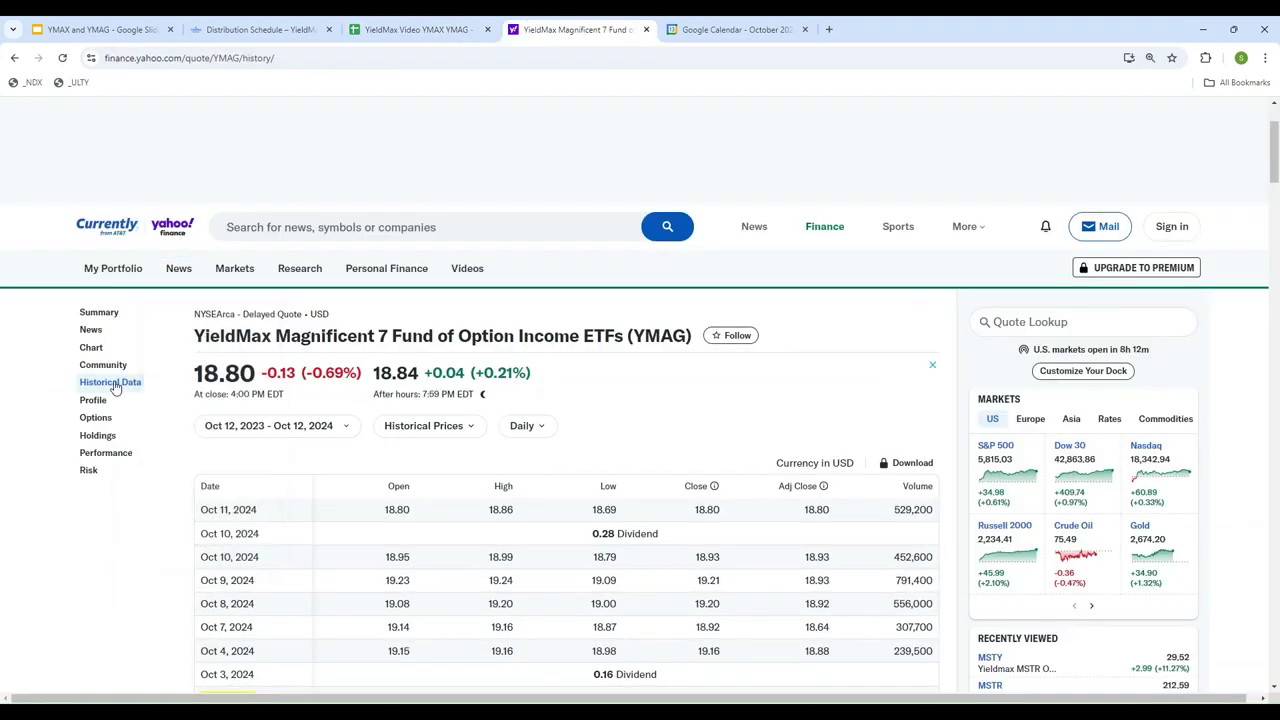
scroll(610, 492, down, 6)
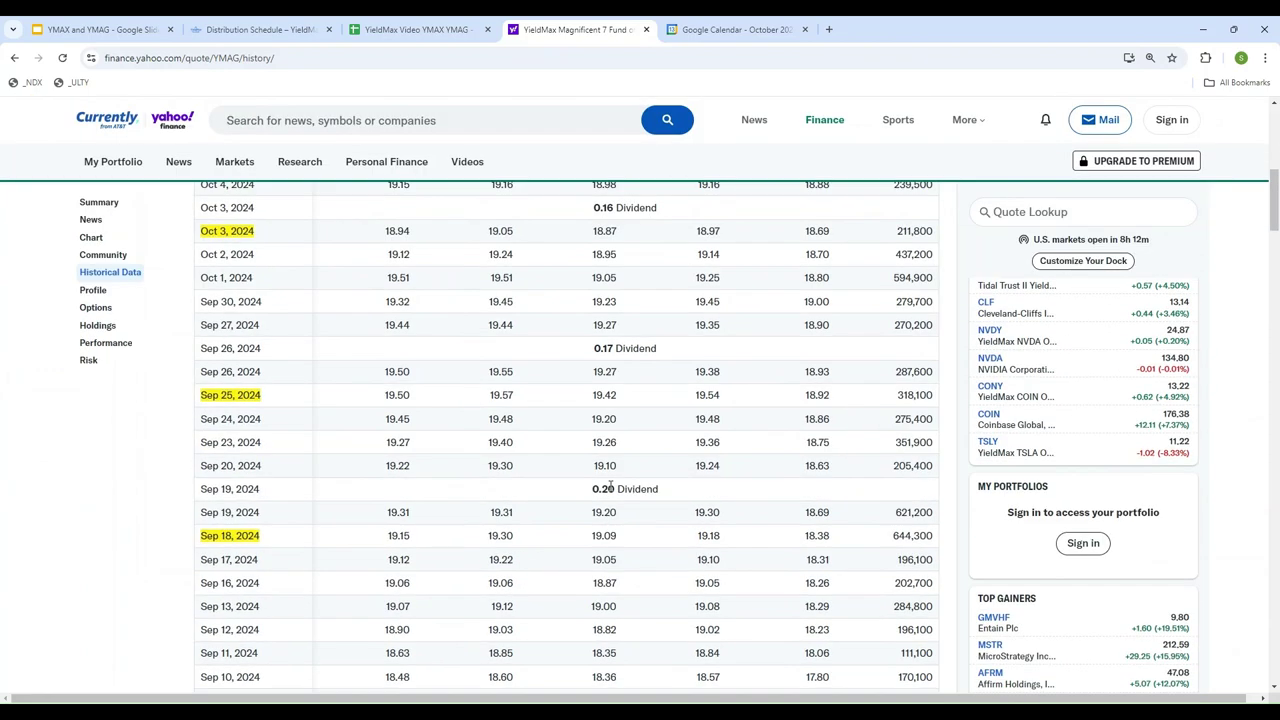
scroll(610, 492, down, 20)
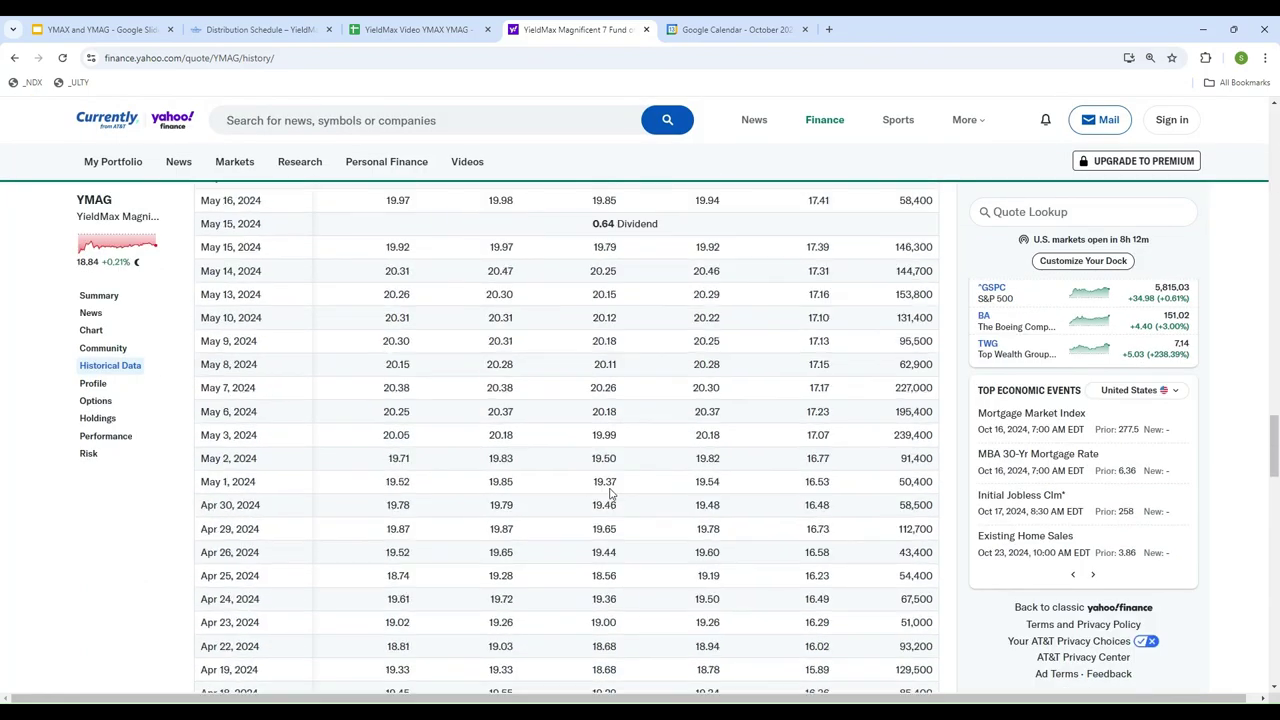
scroll(612, 490, down, 20)
scroll(613, 500, up, 6)
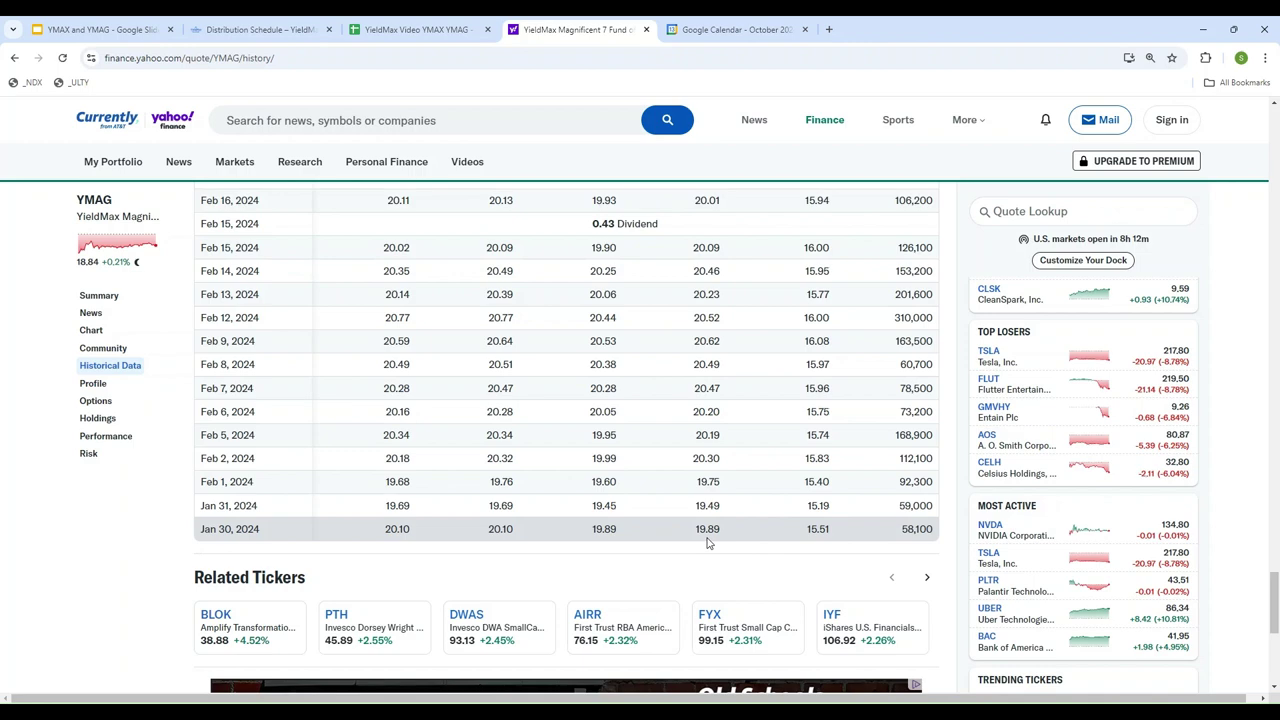
Step: Return to the YMAG sheet and examine the fund inception row's date, quantity formula and share price
click(383, 36)
click(160, 330)
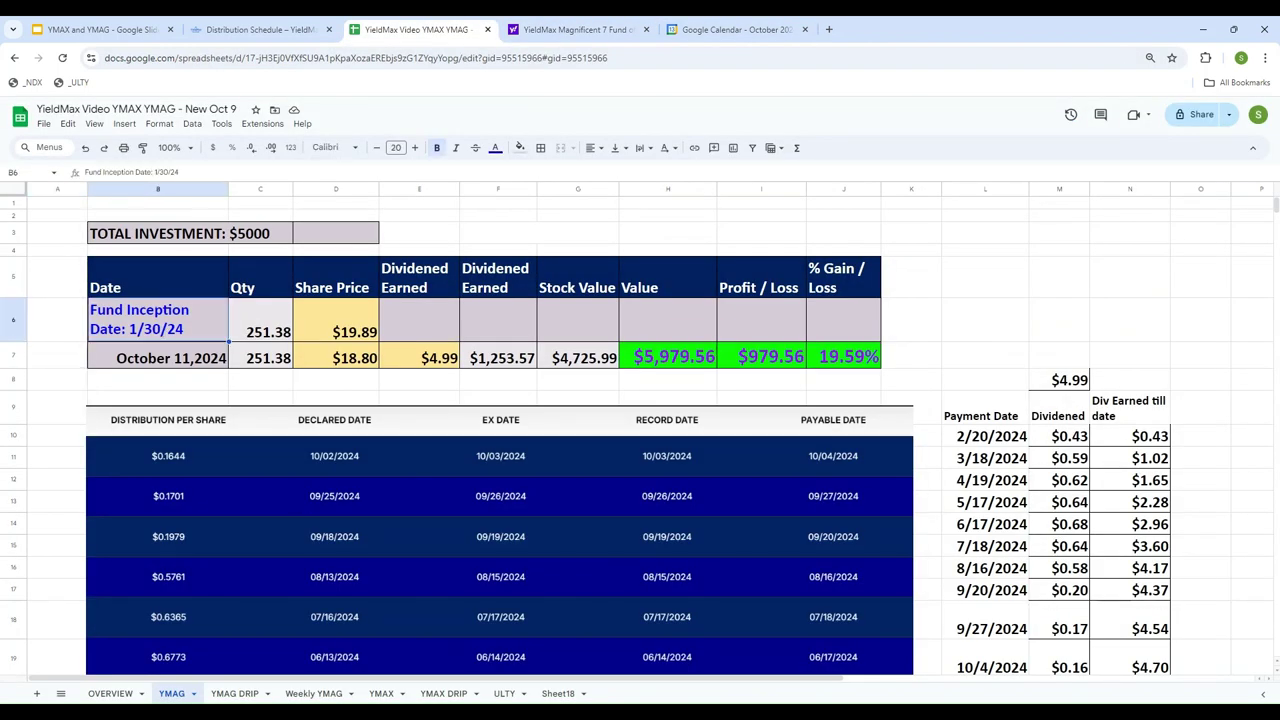
key(Left)
key(Right)
key(Right)
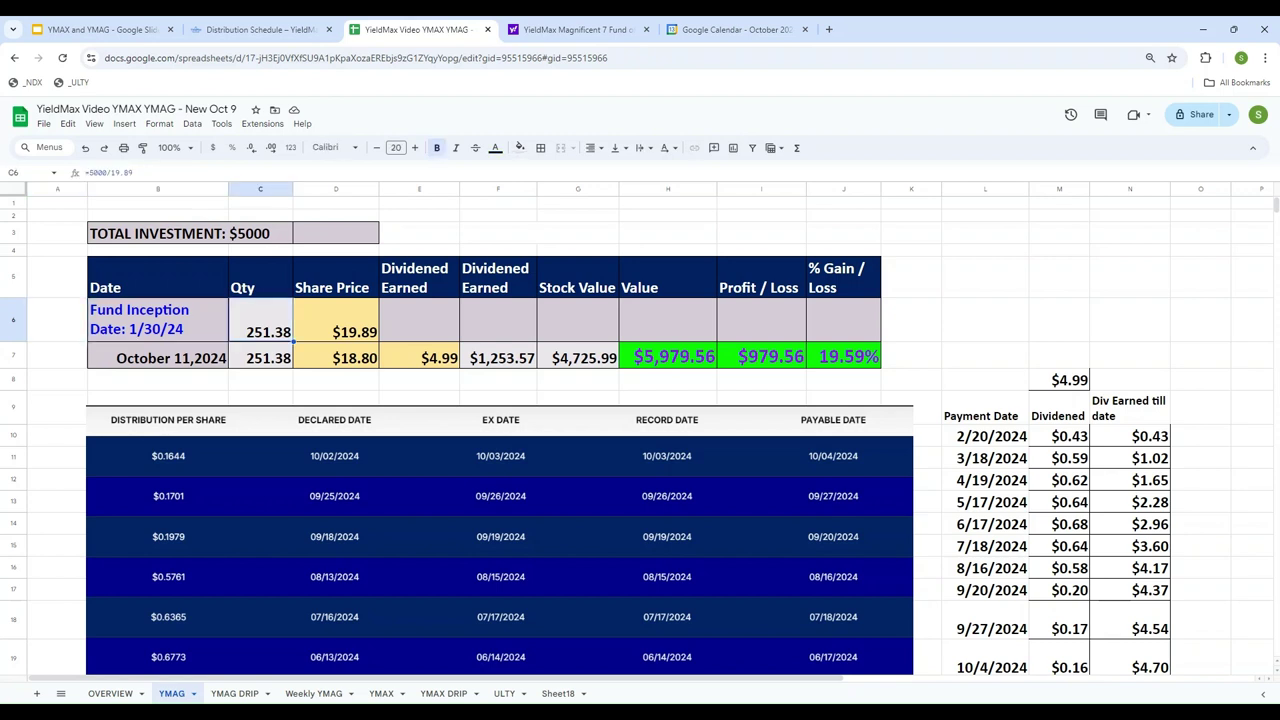
click(336, 320)
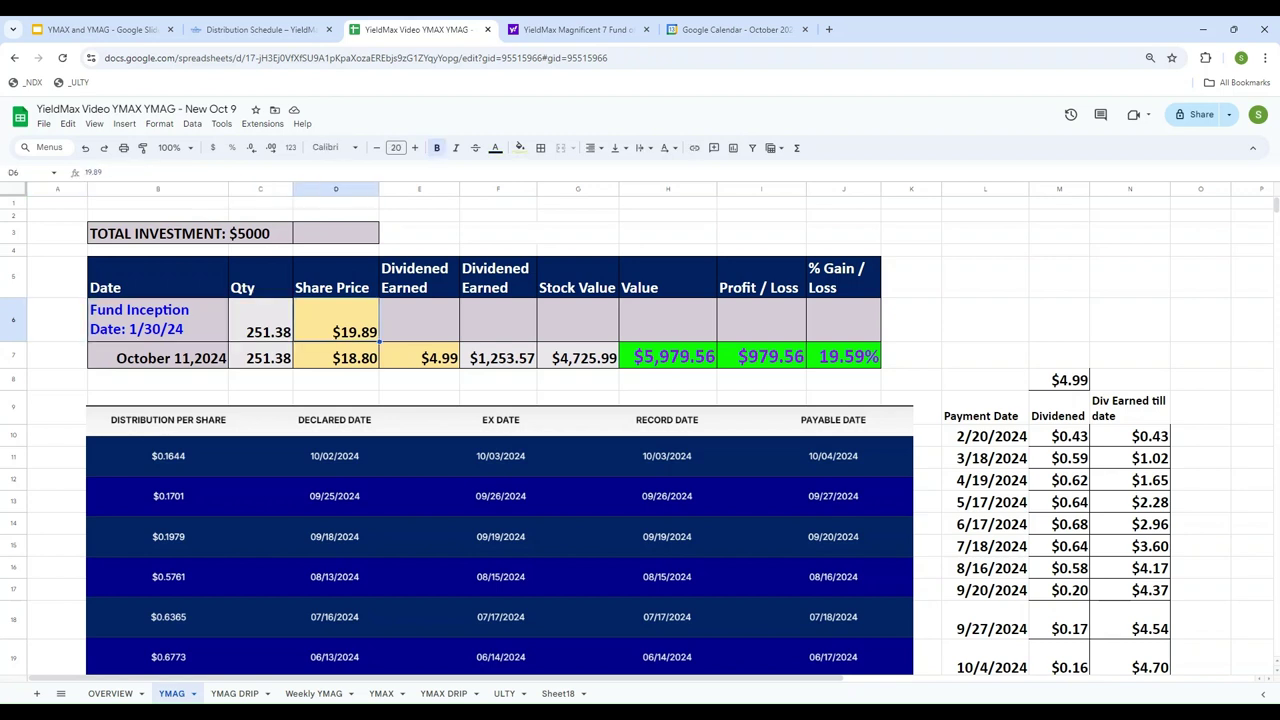
Step: Calculate the inception share quantity in C6 by dividing 5000 by the share price in D6
click(260, 320)
text(=)
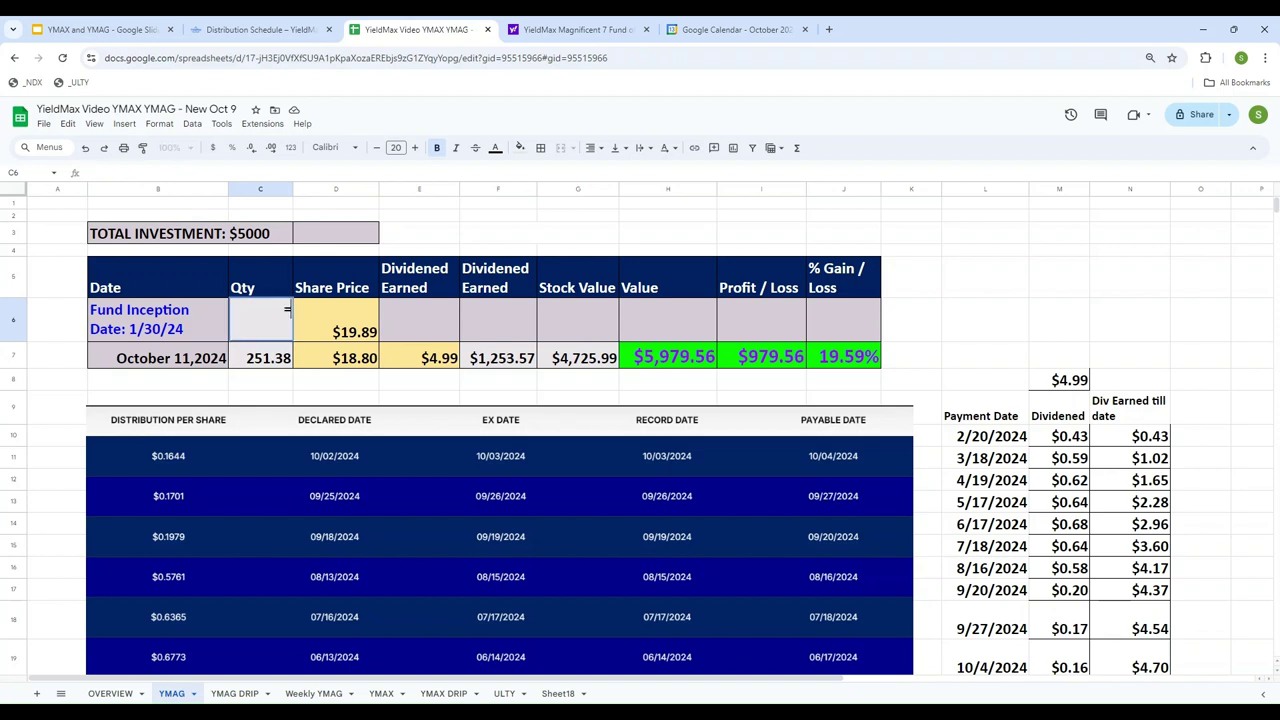
text(5000)
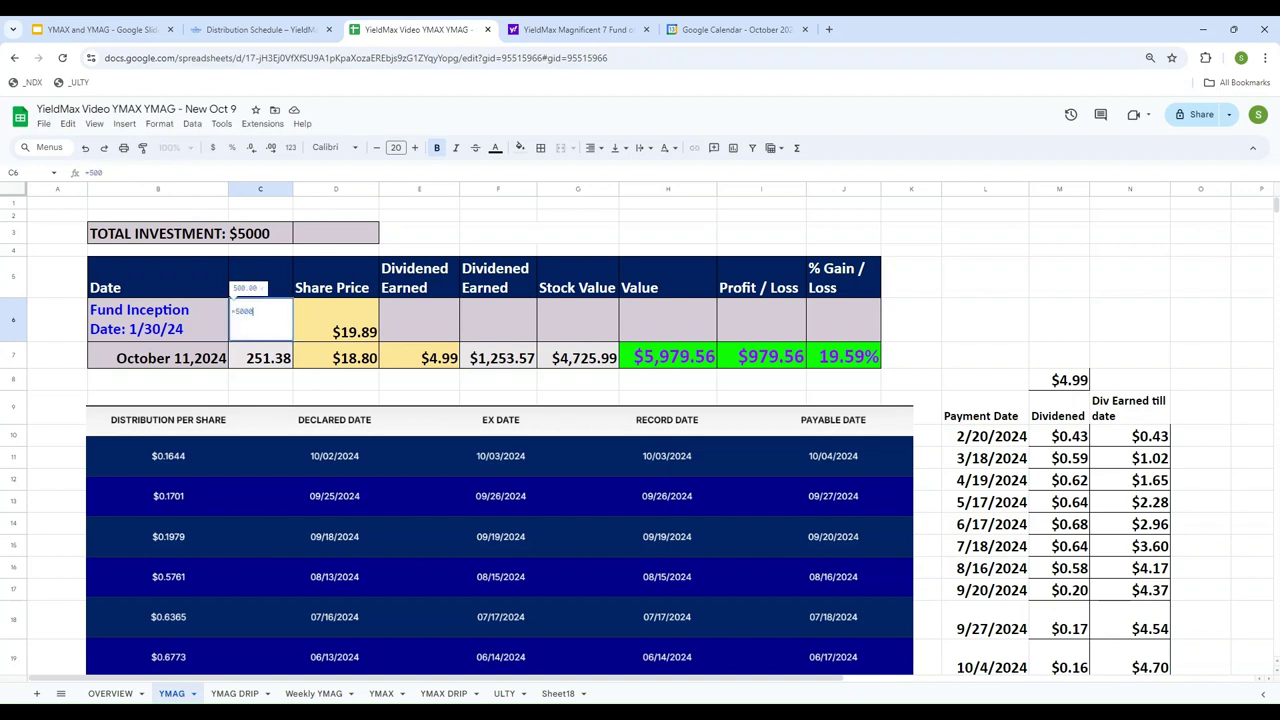
text(/)
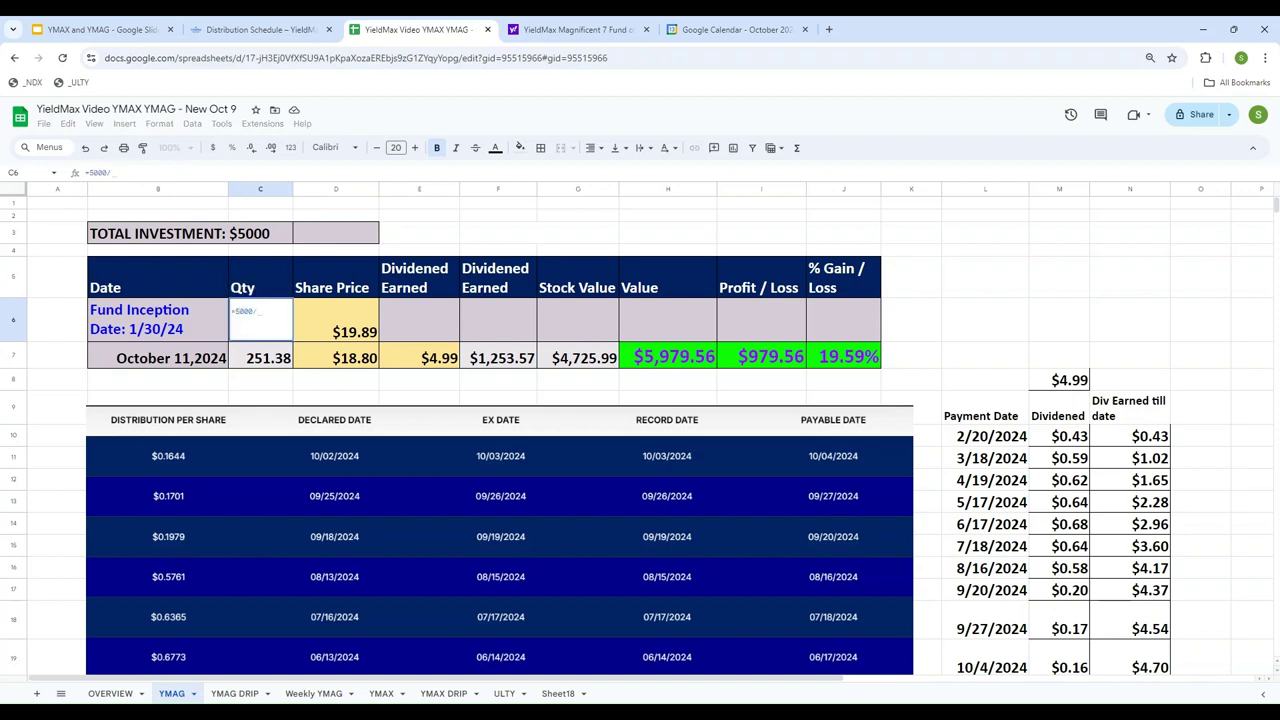
click(336, 318)
key(Return)
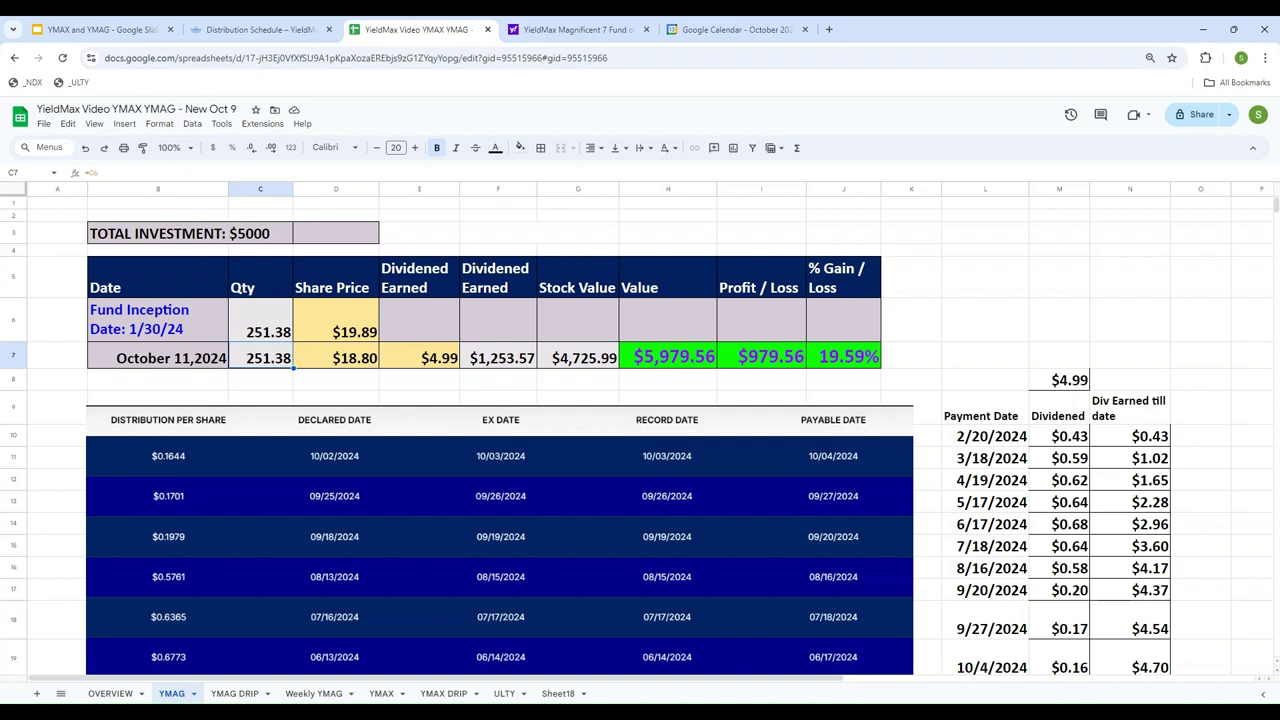
Step: Look through the distribution history table from the fund inception row down to the earliest distribution, and return to the top of the sheet
click(154, 336)
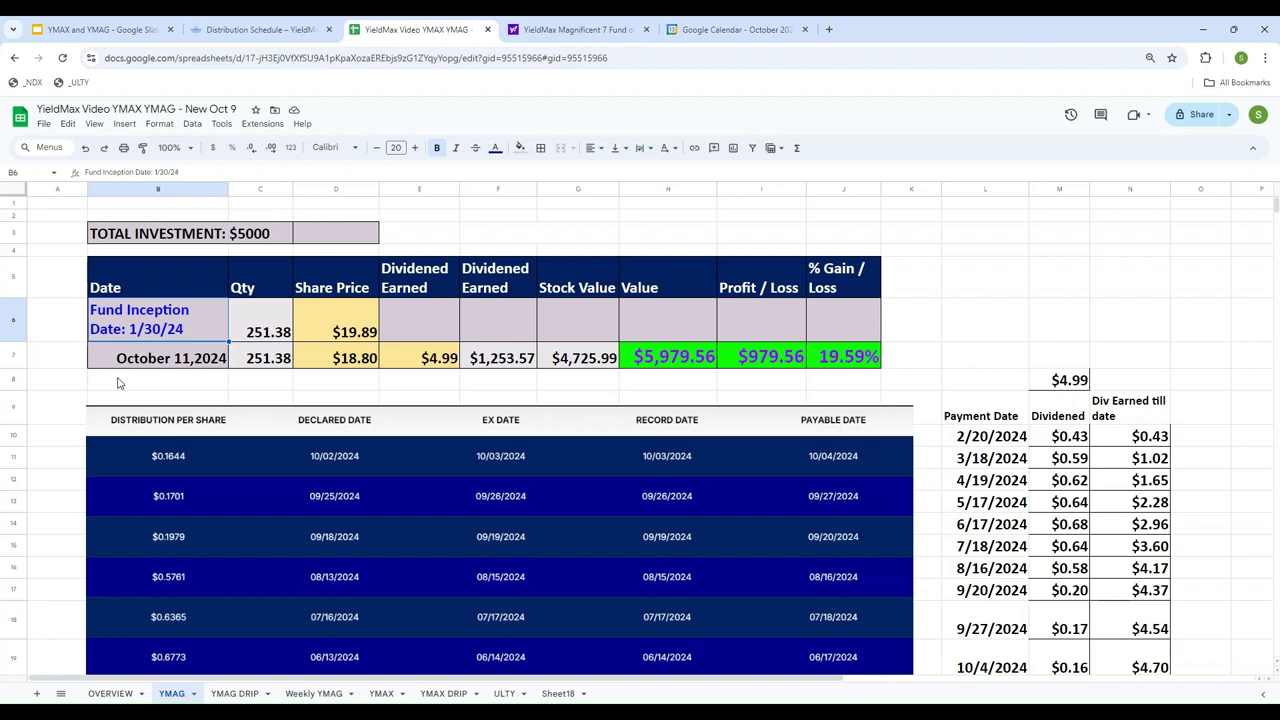
key(Down)
key(Down)
key(Down)
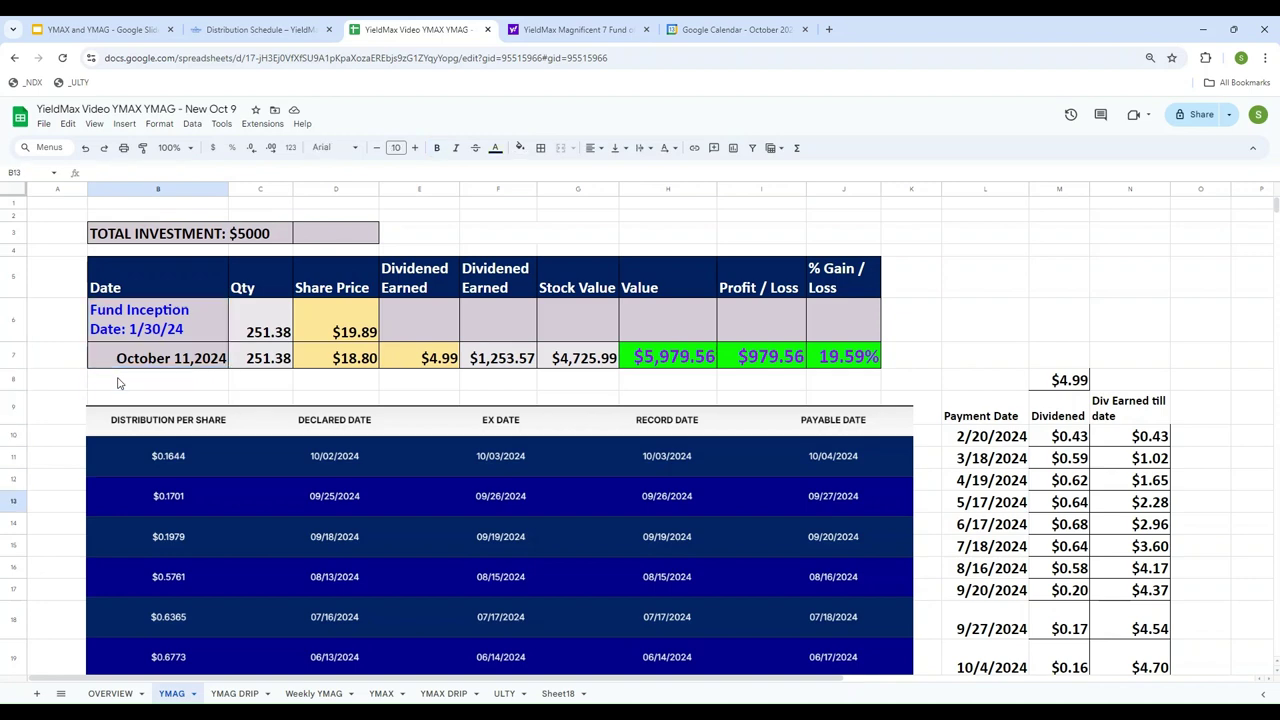
key(ctrl+Down)
scroll(117, 376, down, 1)
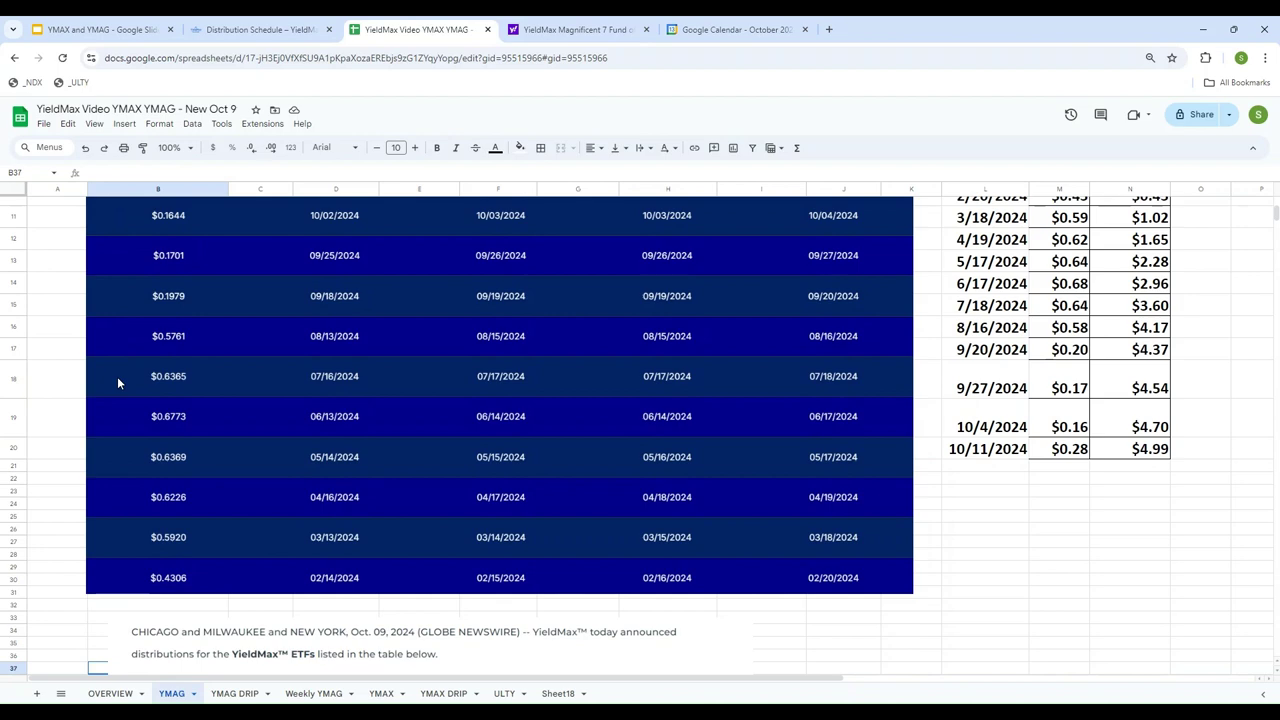
key(Up)
key(Up)
key(Up)
key(Up)
key(ctrl+Up)
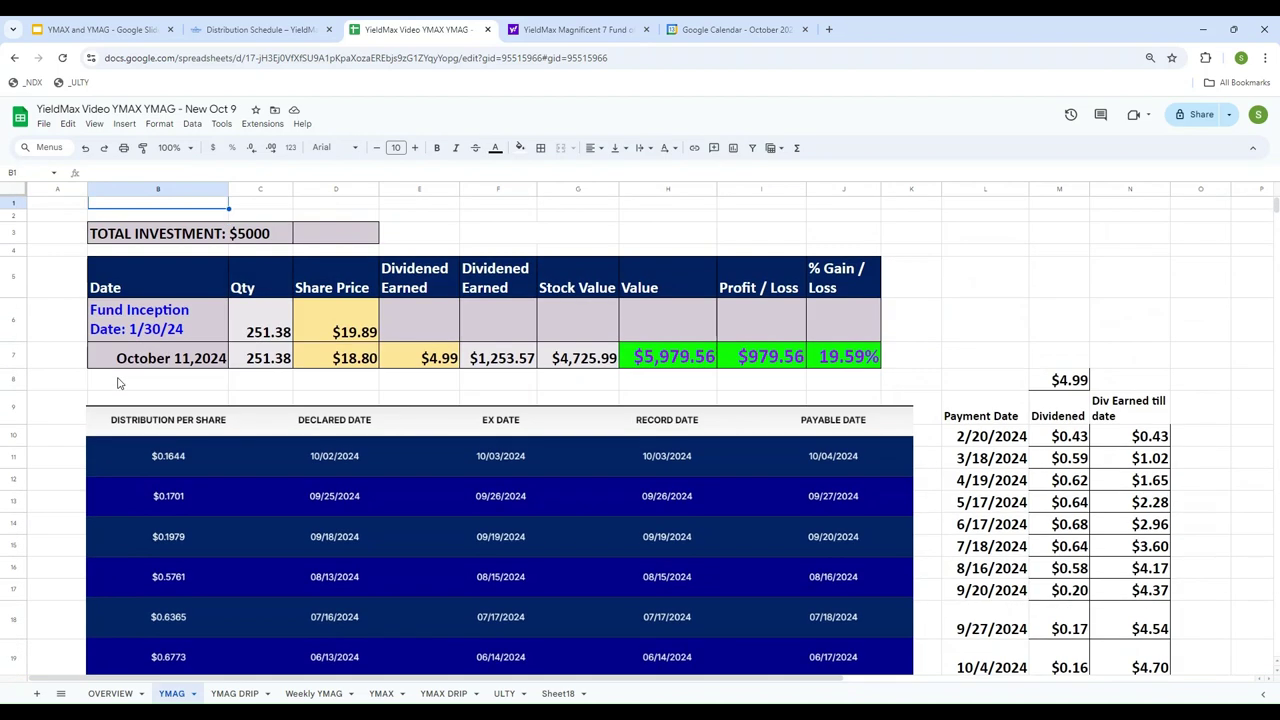
Step: Look over the payment dates and dividends listed beside the distribution history table
key(Down)
key(Down)
key(Down)
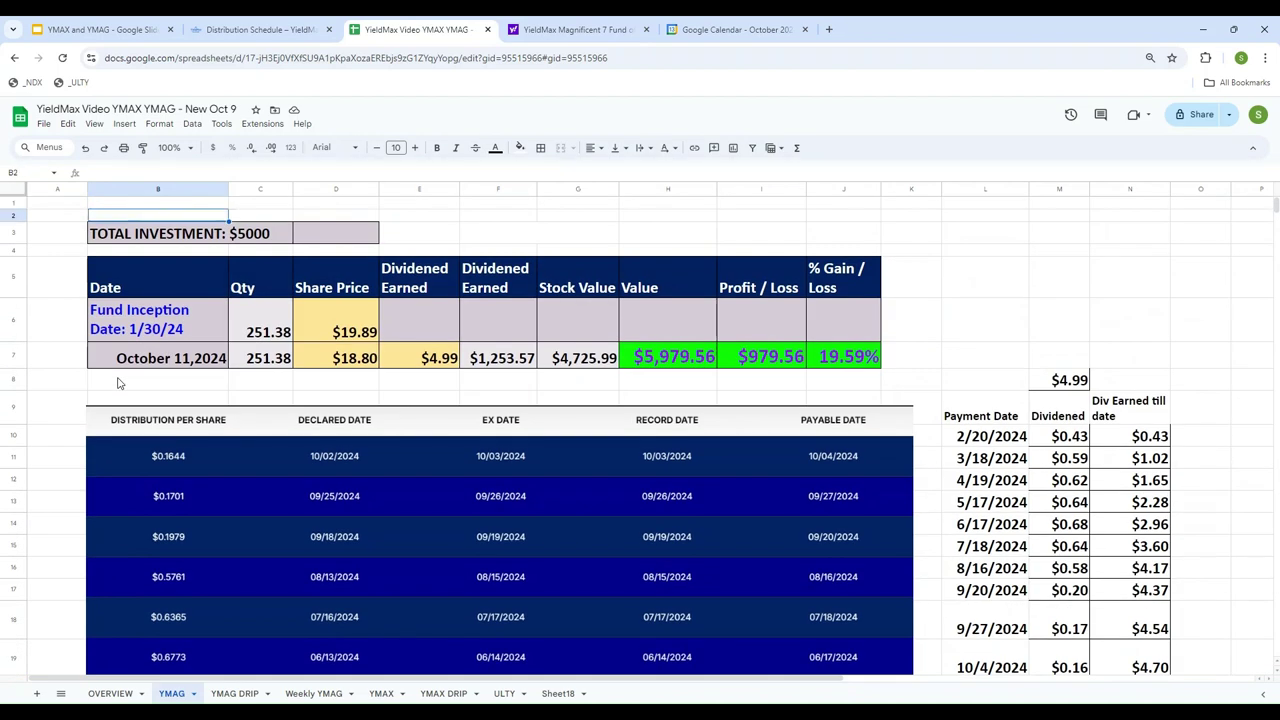
key(ctrl+Down)
key(Right)
key(Right)
key(Right)
key(Right)
key(Right)
key(Right)
key(Right)
key(Right)
key(Right)
key(Right)
key(Right)
key(Right)
key(Right)
key(Right)
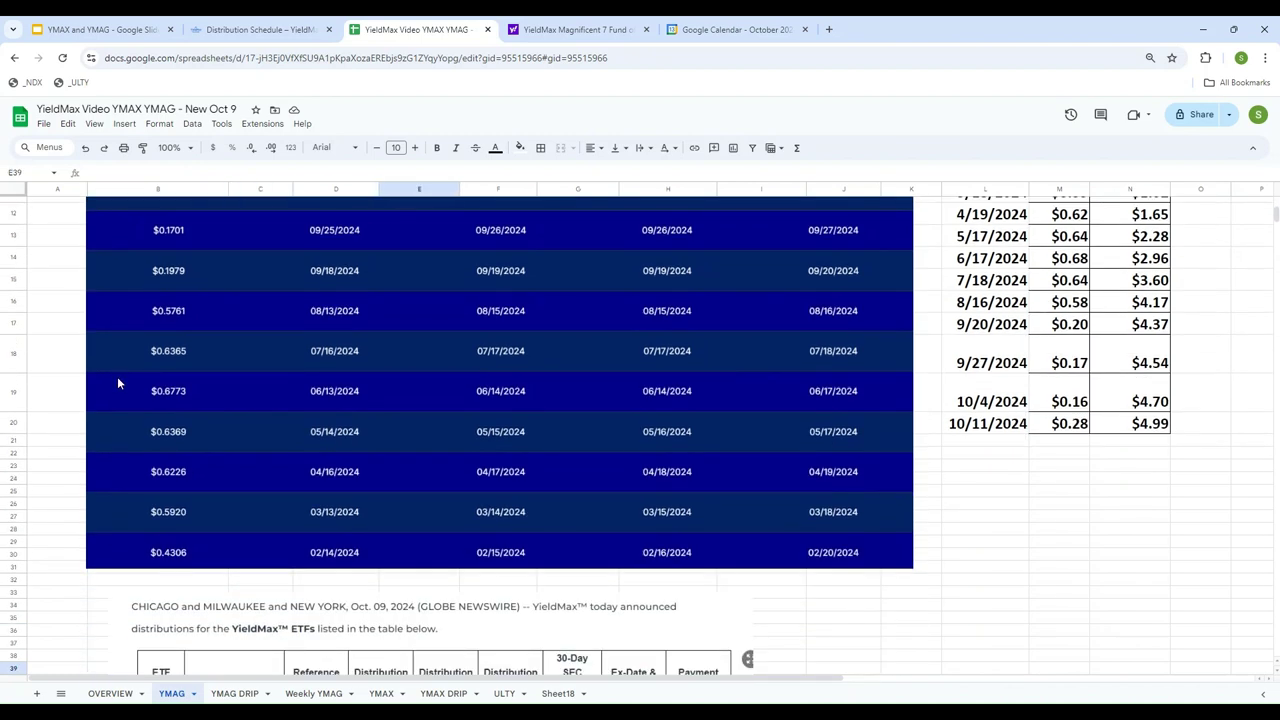
key(Up)
key(Up)
key(Up)
key(Up)
key(Up)
key(Up)
key(Up)
key(Up)
key(Up)
key(Up)
key(Up)
key(Up)
key(Up)
key(Up)
key(Up)
key(Up)
key(Up)
key(Up)
key(Up)
key(Up)
key(Up)
key(Up)
key(Up)
key(Up)
key(Up)
key(Up)
key(Up)
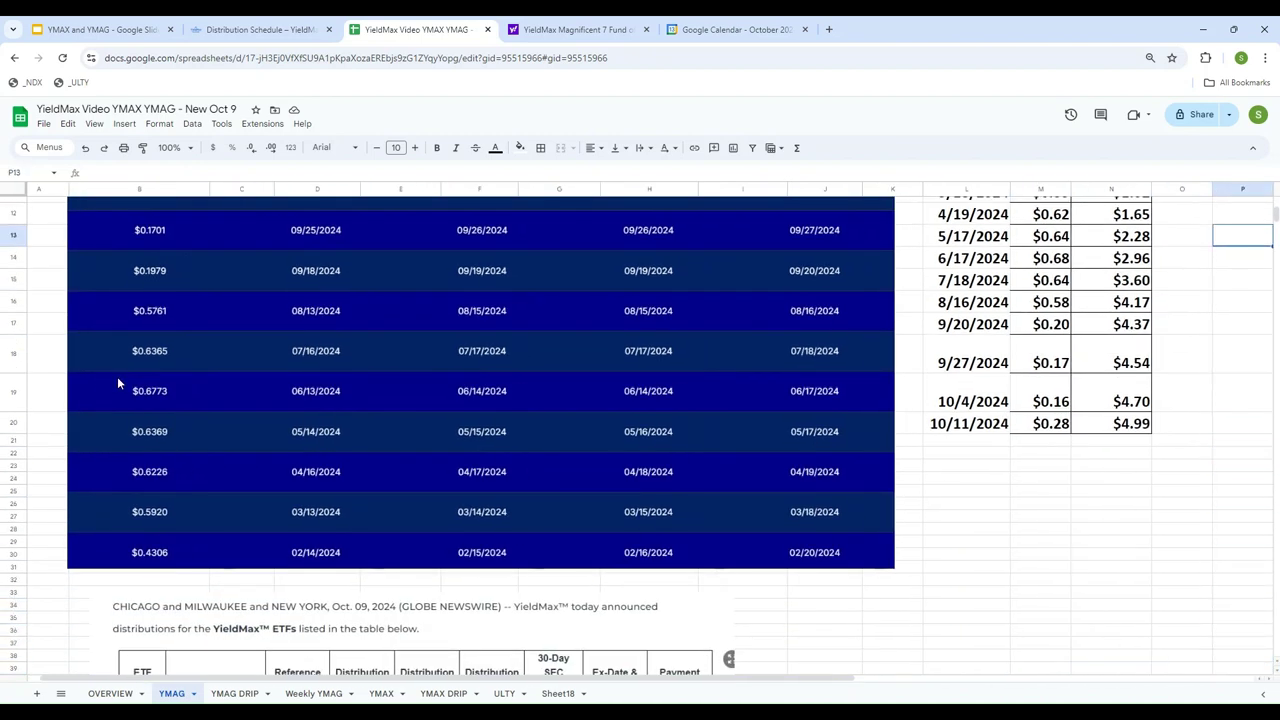
key(Up)
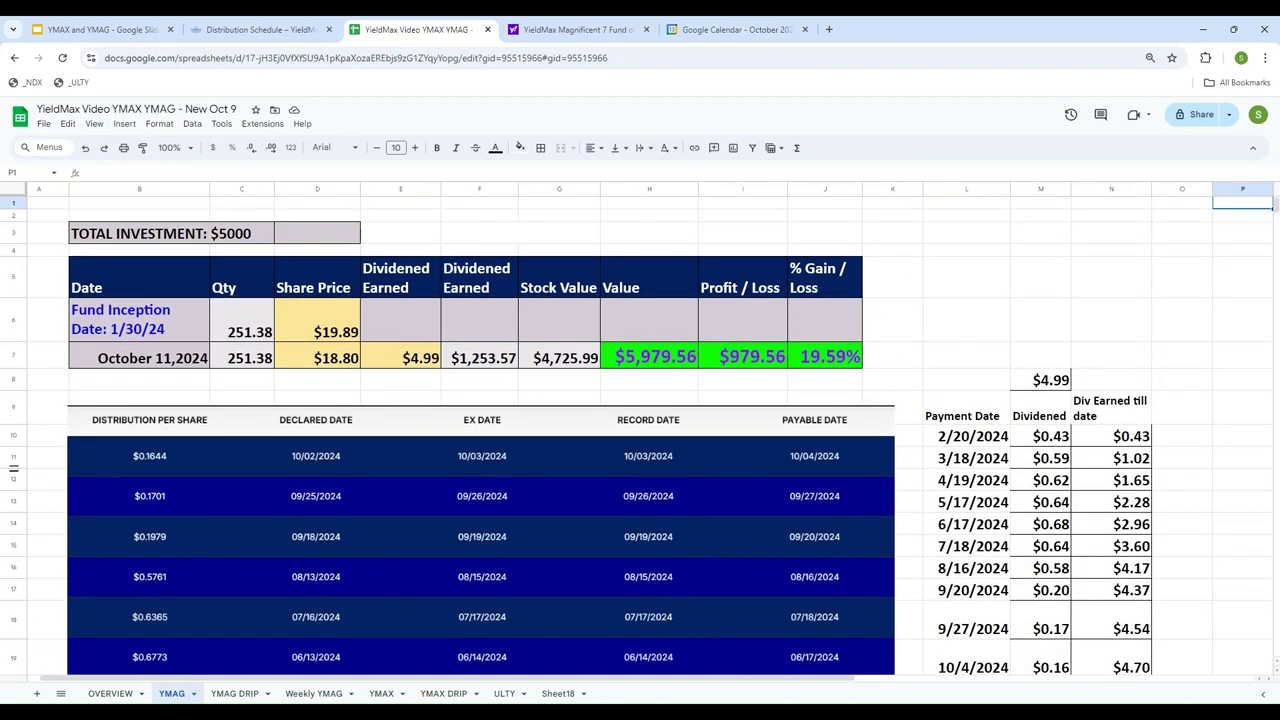
scroll(476, 475, down, 3)
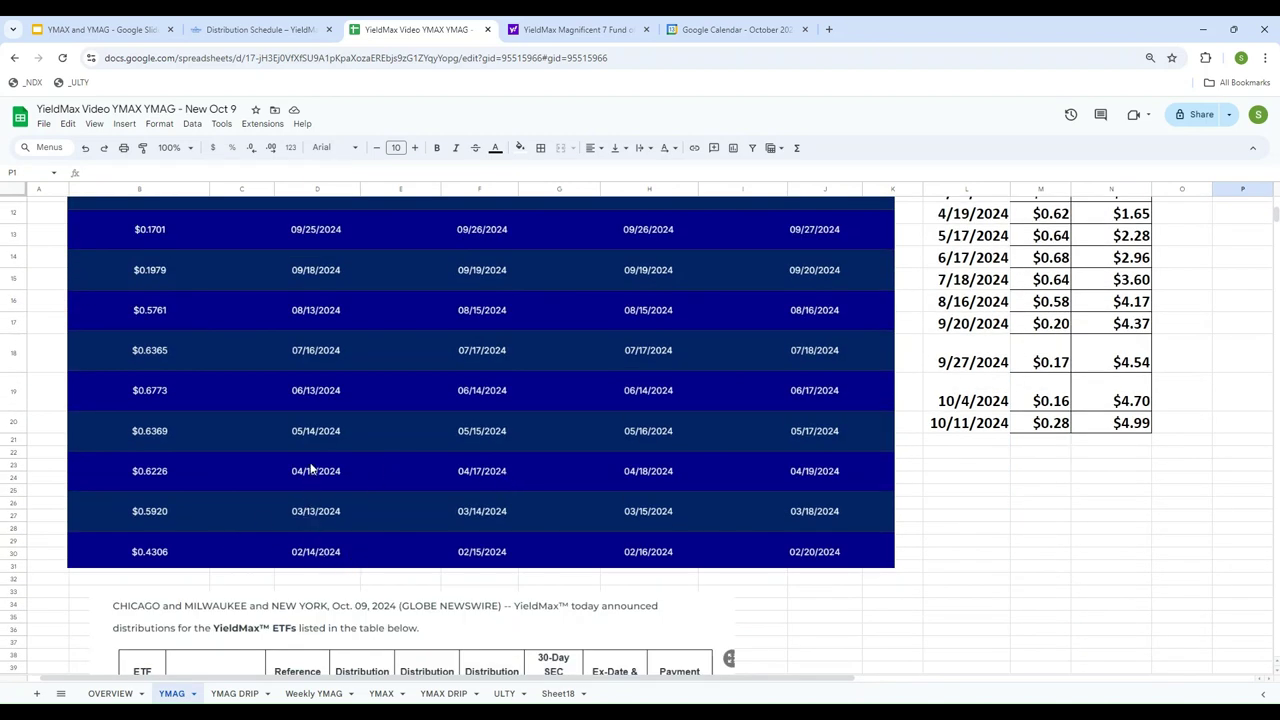
scroll(1090, 453, up, 2)
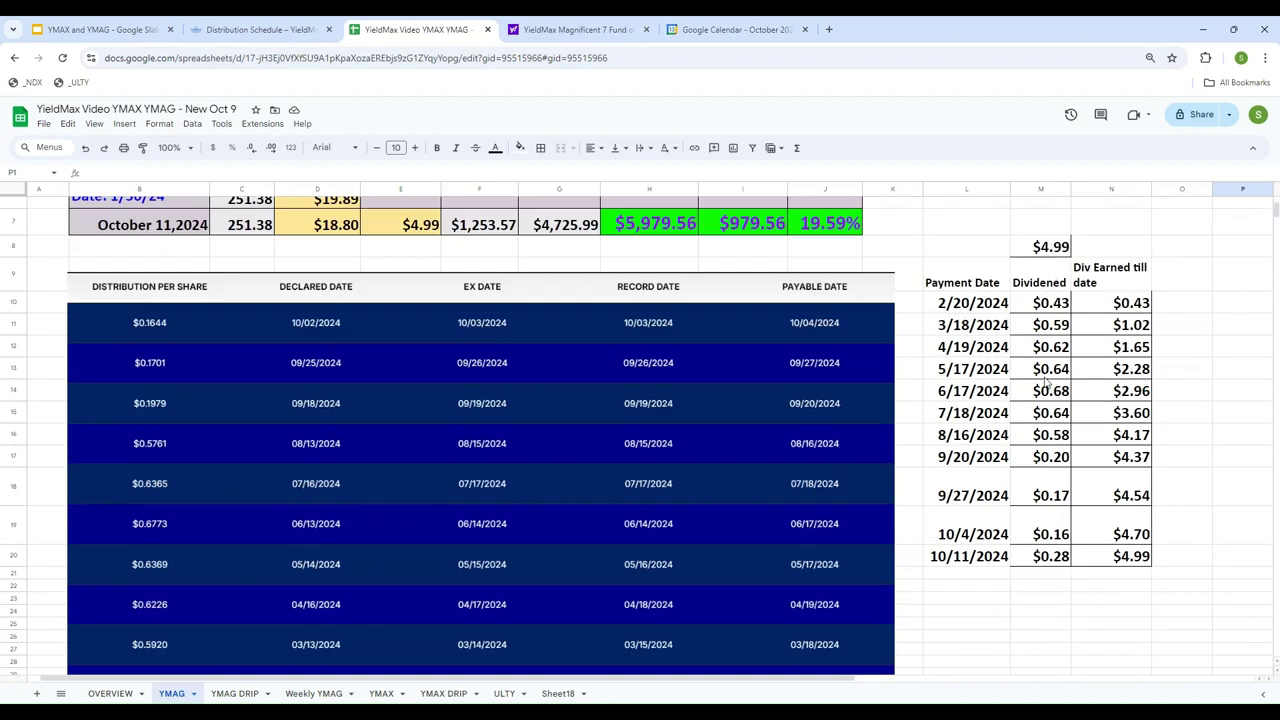
Step: Inspect the dividend sum formula in M8 above the payment list and return to column B in the same row
click(1039, 250)
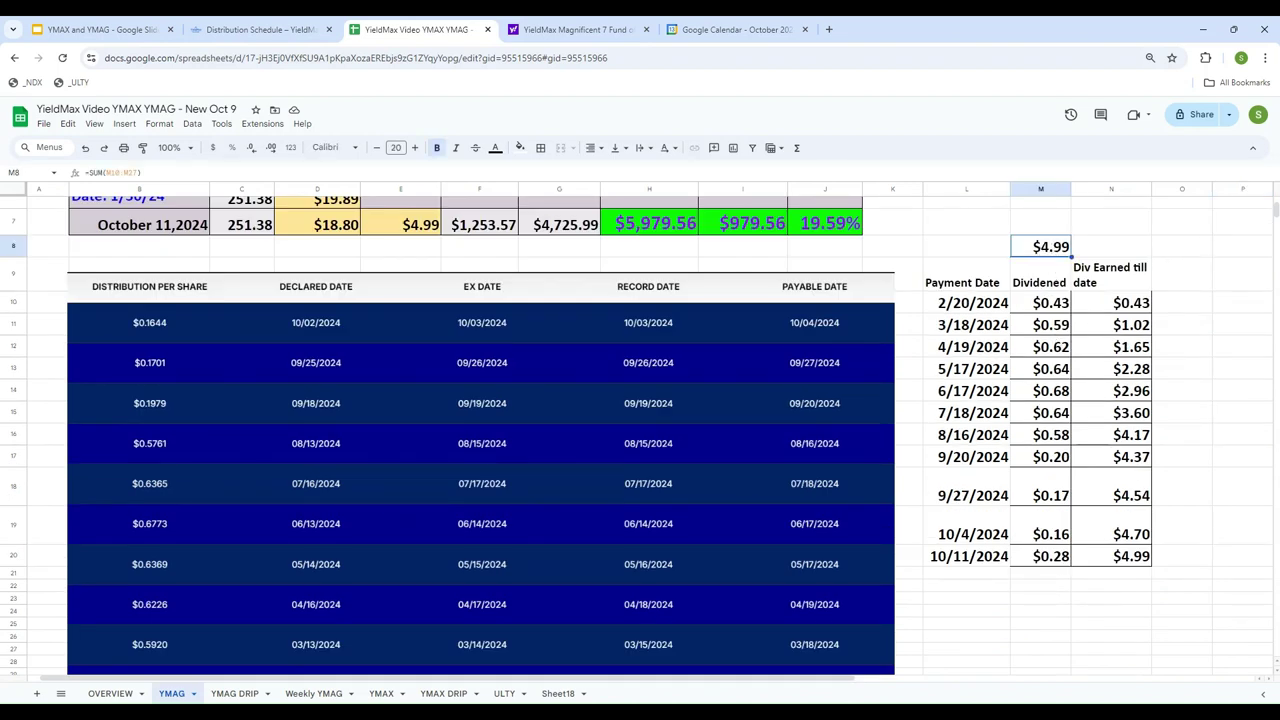
key(Left)
key(Left)
key(Left)
key(Left)
key(Left)
key(Left)
key(Left)
key(Left)
key(Left)
key(Left)
key(Left)
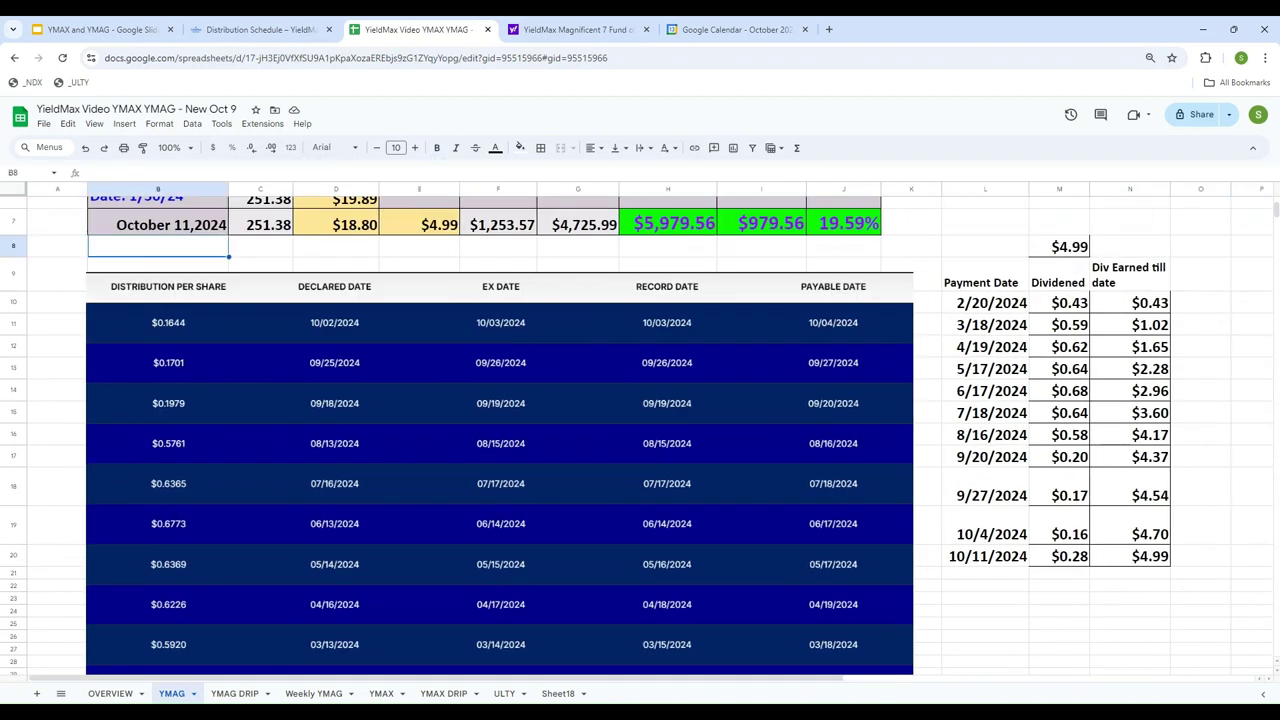
Step: Review the October 11, 2024 row, checking the date, dividend earned per share in E7 and share price in D7
key(Up)
key(Up)
key(Down)
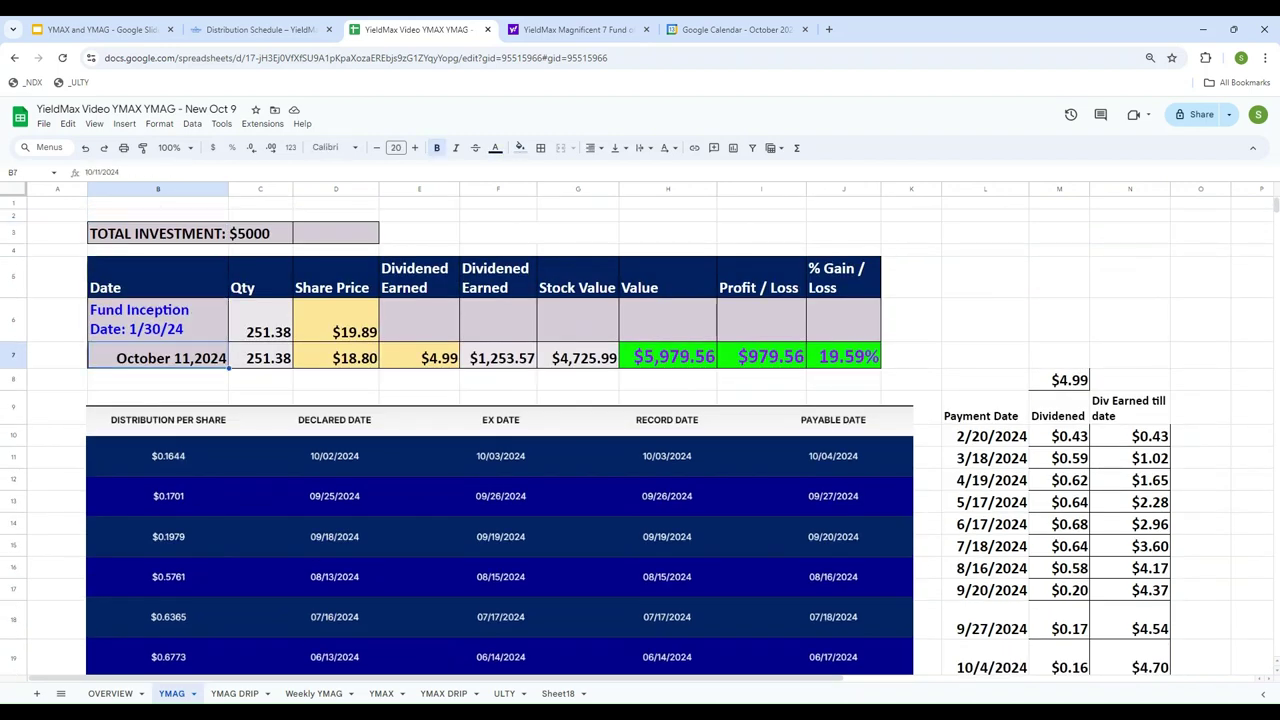
key(Right)
key(Right)
key(Right)
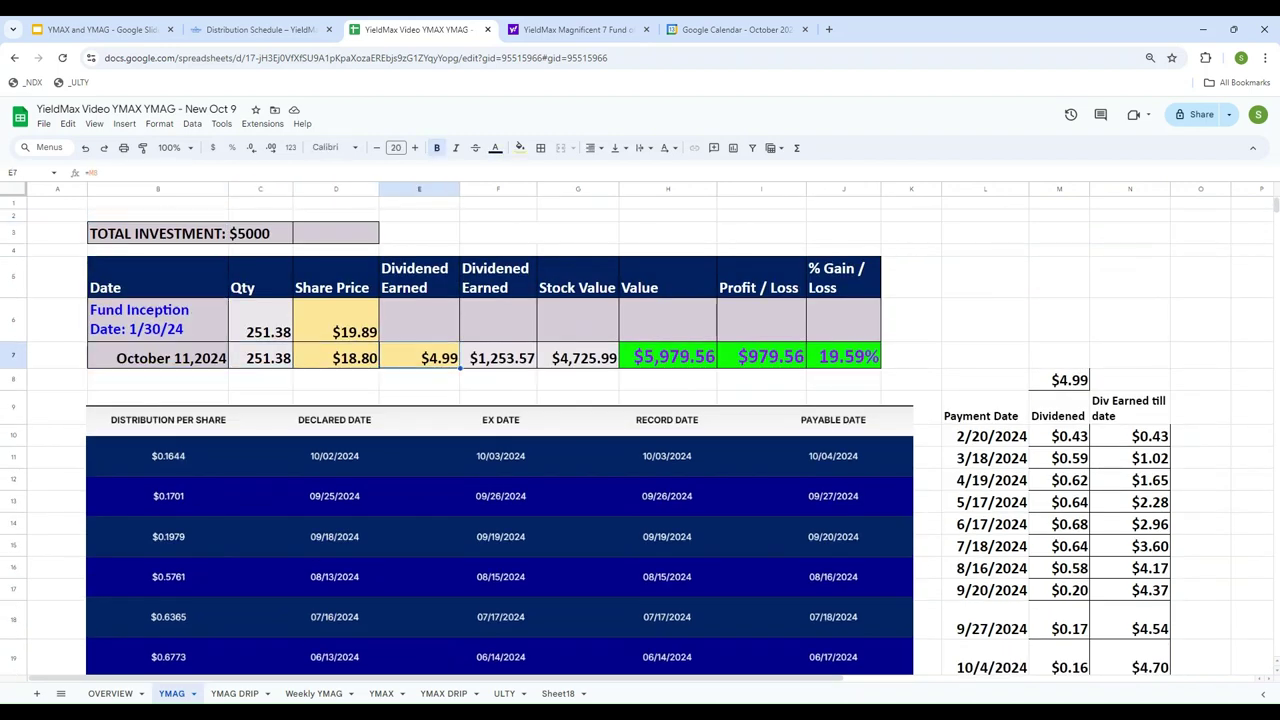
key(Left)
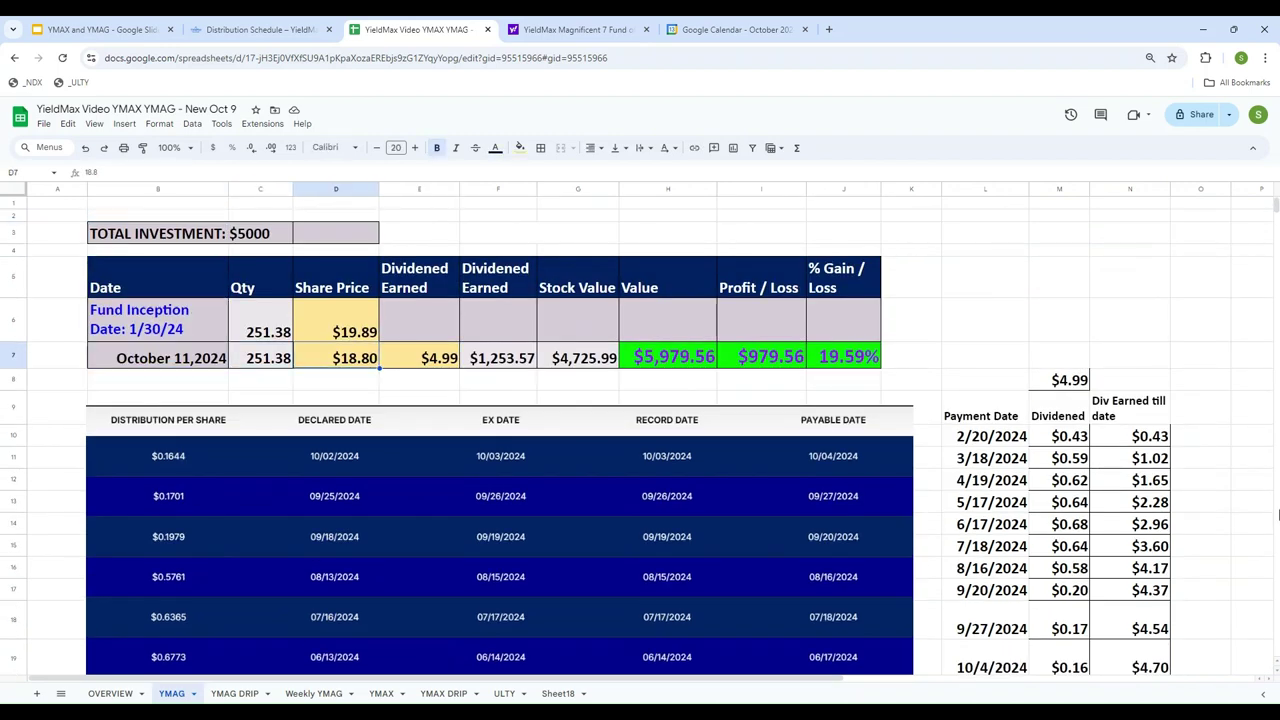
Step: Check YMAG's latest closing price at the beginning of the Yahoo Finance historical data page, and return to the YieldMax spreadsheet
click(580, 29)
scroll(613, 271, up, 6)
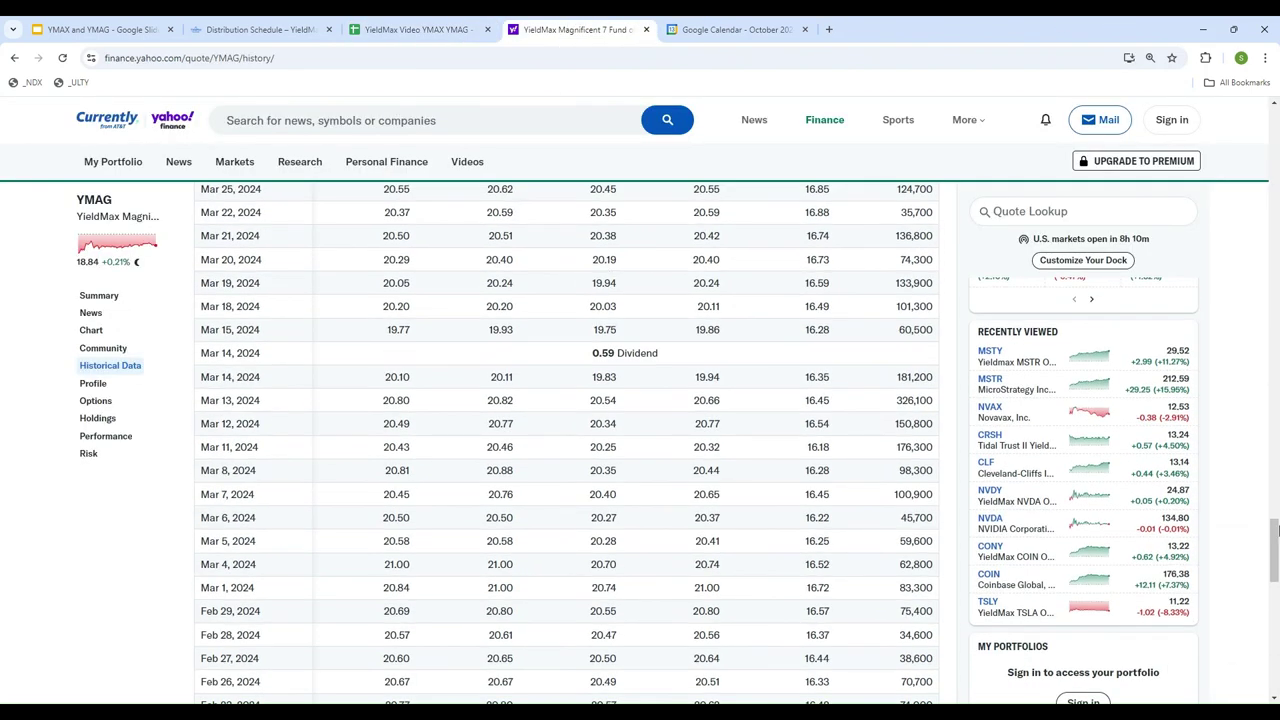
click(1274, 462)
drag(1274, 462, 1274, 130)
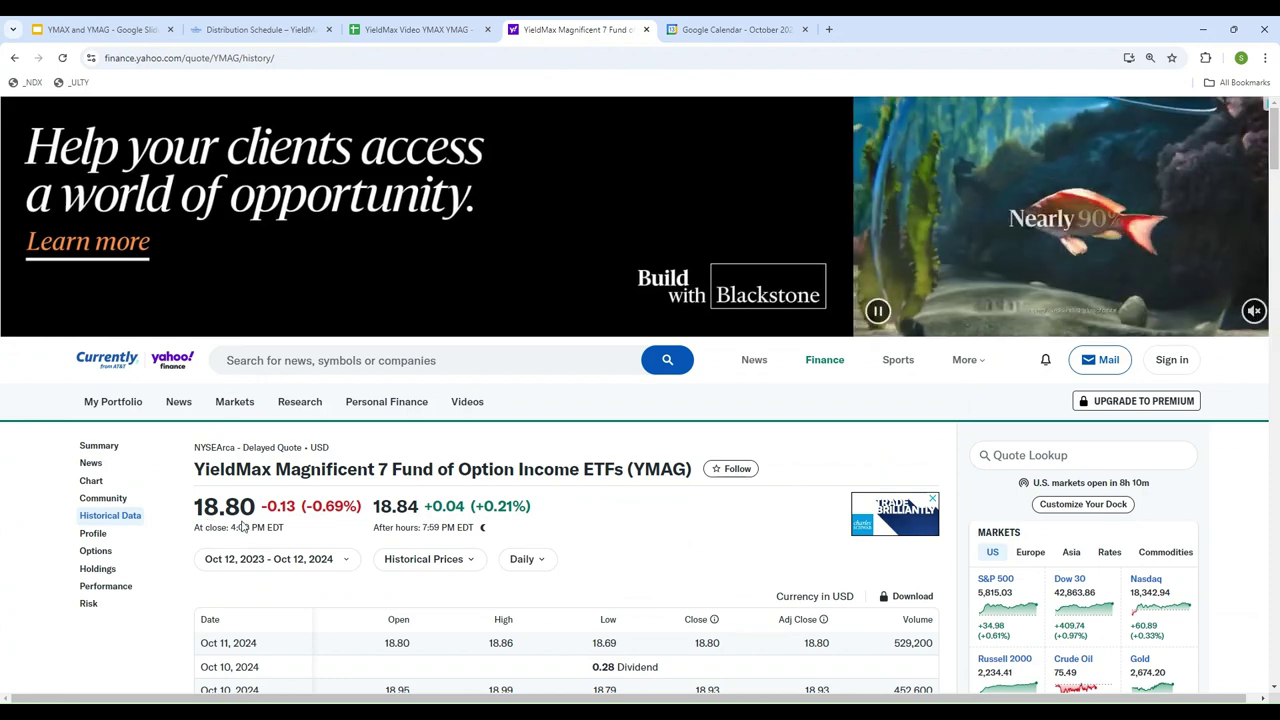
click(400, 29)
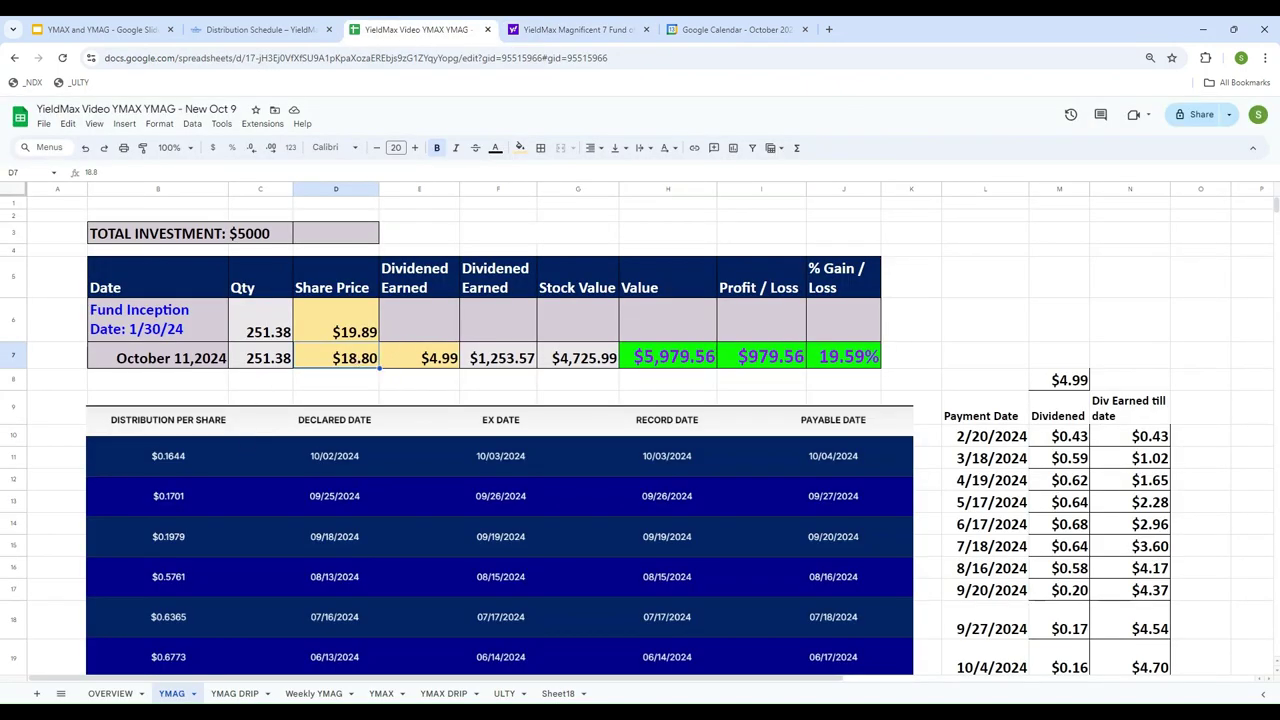
Step: Inspect the share quantity formulas for the fund inception row in C6 and the October 11, 2024 row in C7
key(Left)
key(Left)
key(Up)
key(Right)
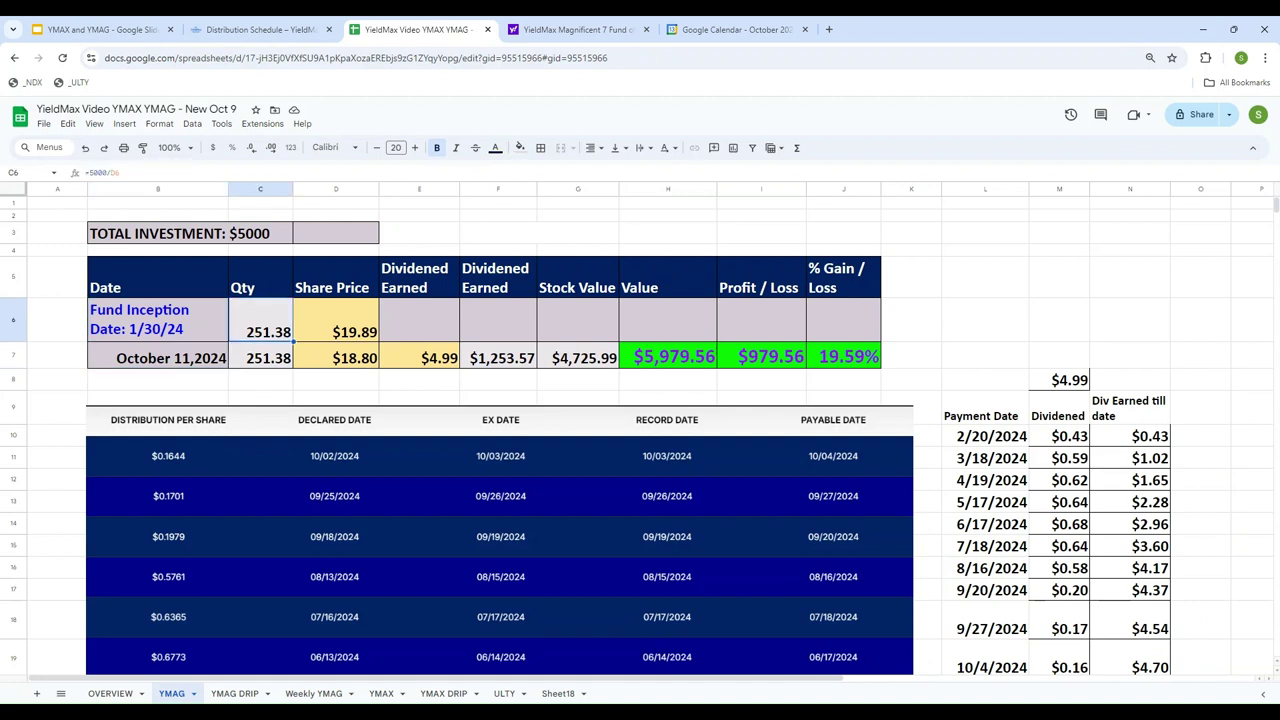
key(Down)
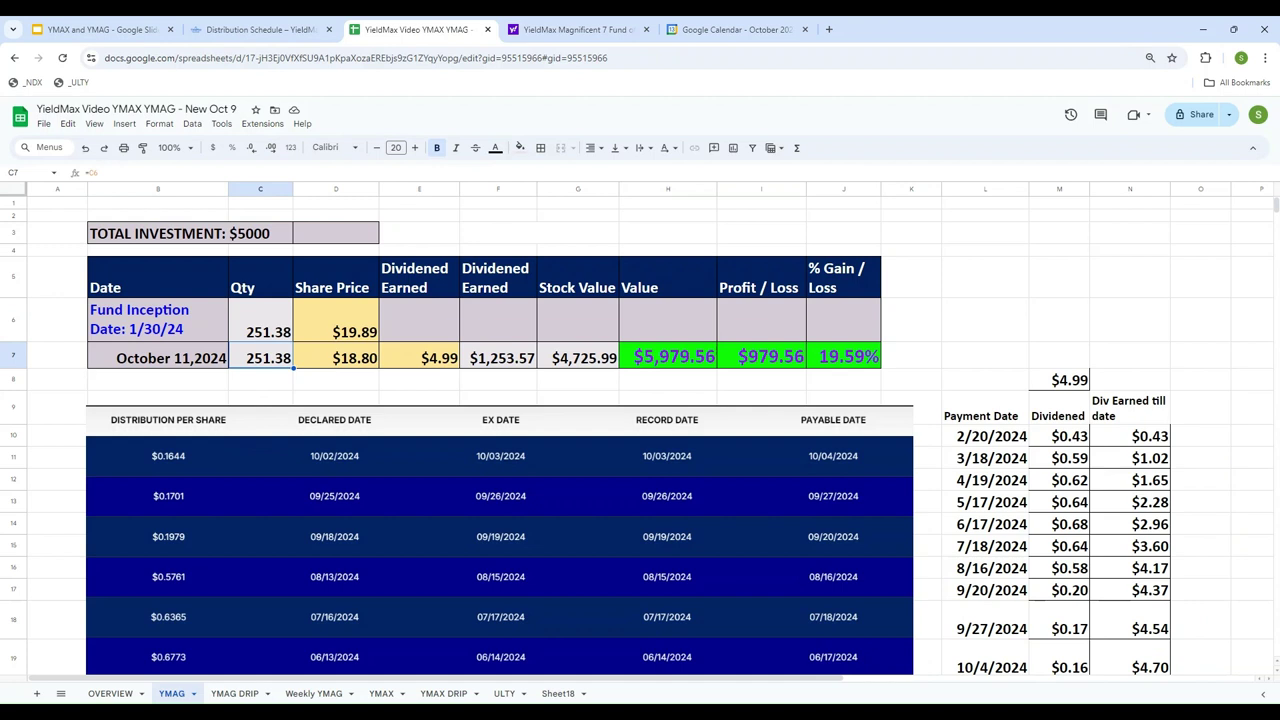
Step: Calculate the October 11, 2024 stock value in G7 by multiplying the share price in D7 by the quantity in C7
key(Right)
key(Right)
key(Right)
key(Right)
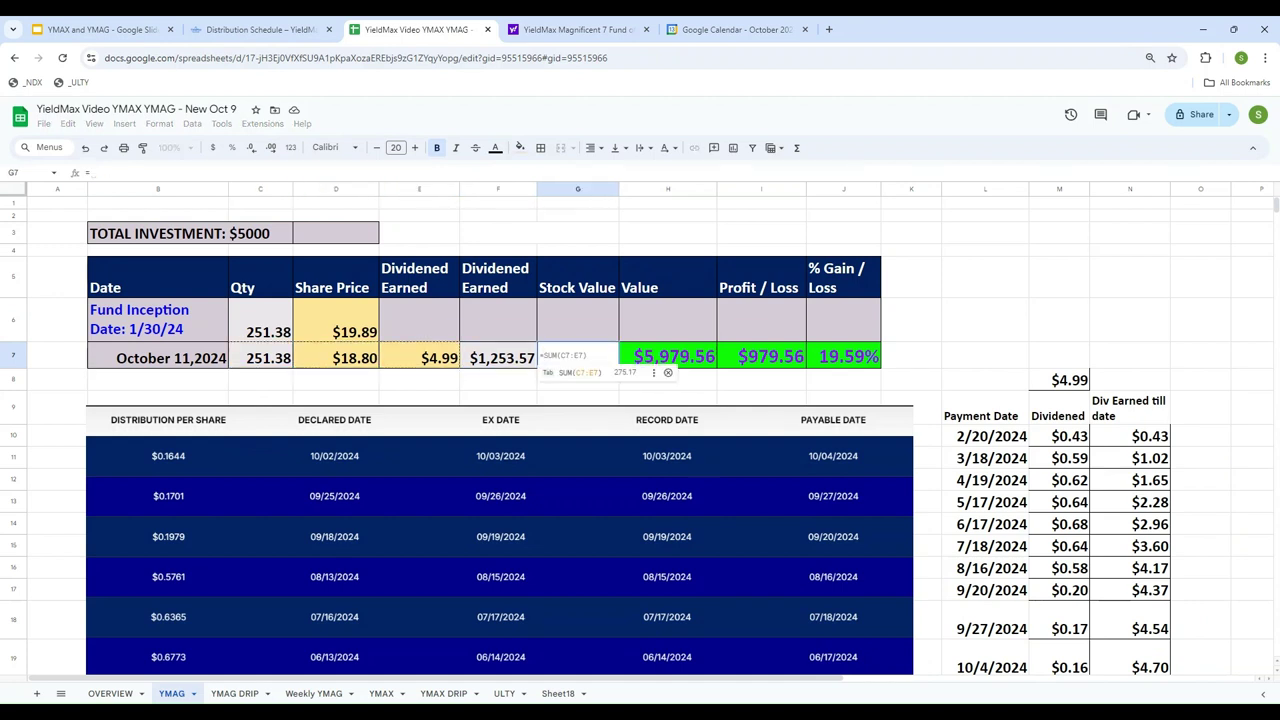
text(=)
key(Left)
key(Left)
key(Left)
text(*)
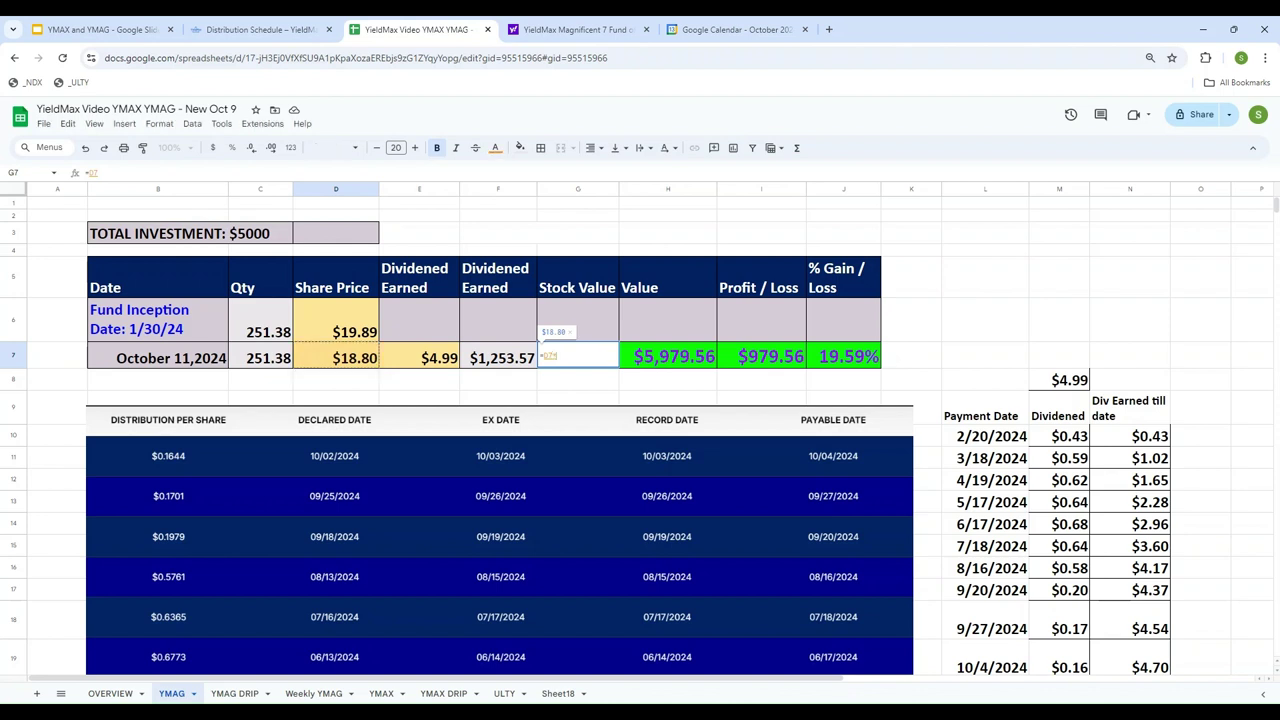
key(Left)
key(Left)
key(Left)
key(Left)
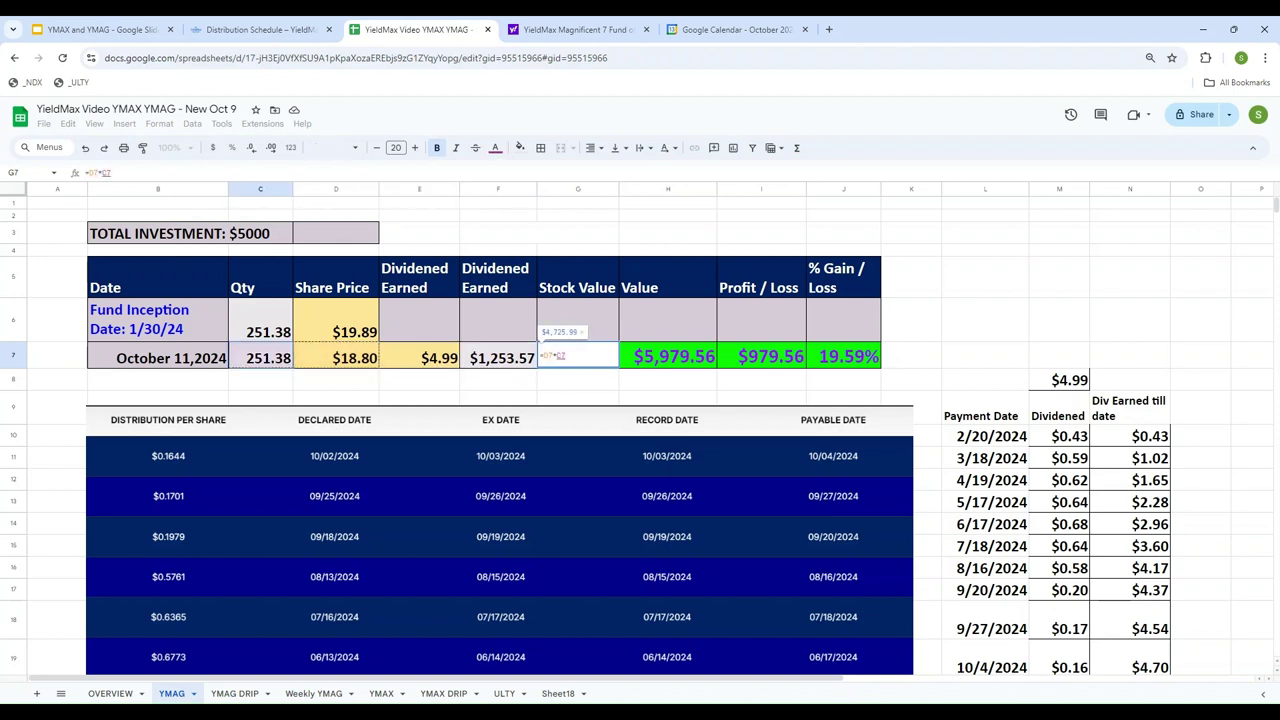
key(Return)
click(577, 357)
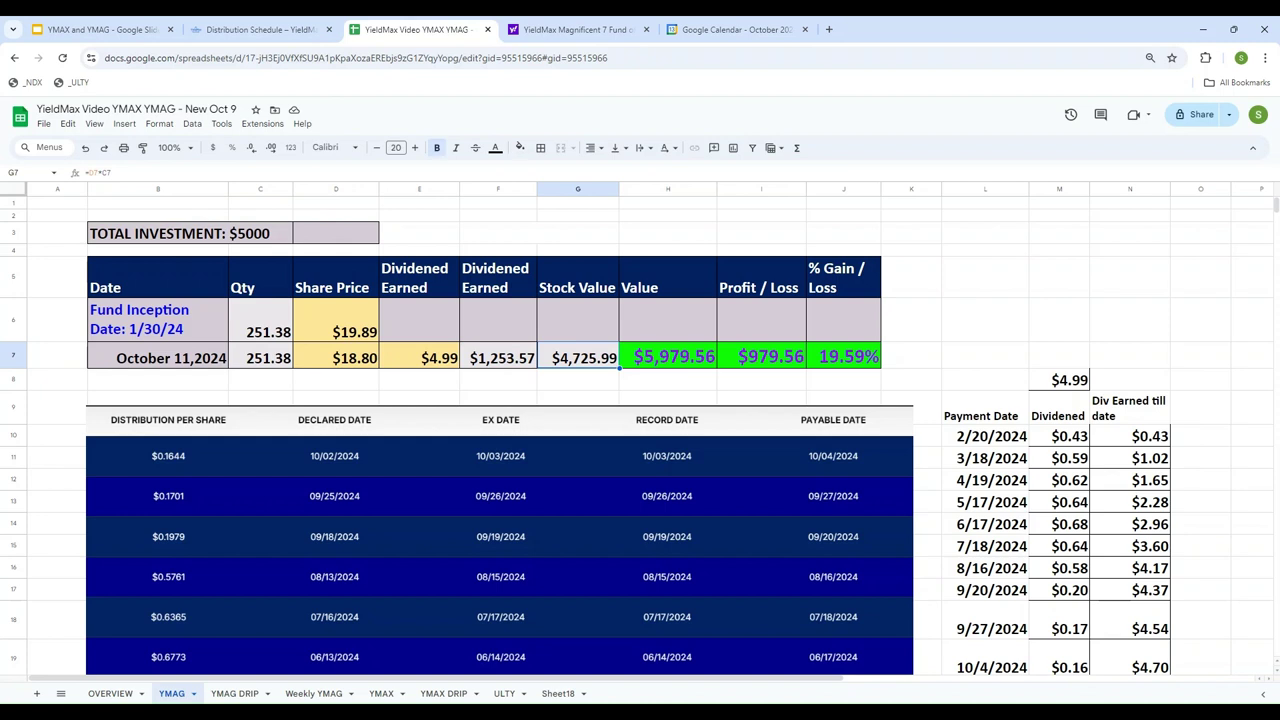
Step: Calculate the total dividends earned in F7 as E7 times C7, and review the value formula in H7 against the total investment
key(Left)
key(Left)
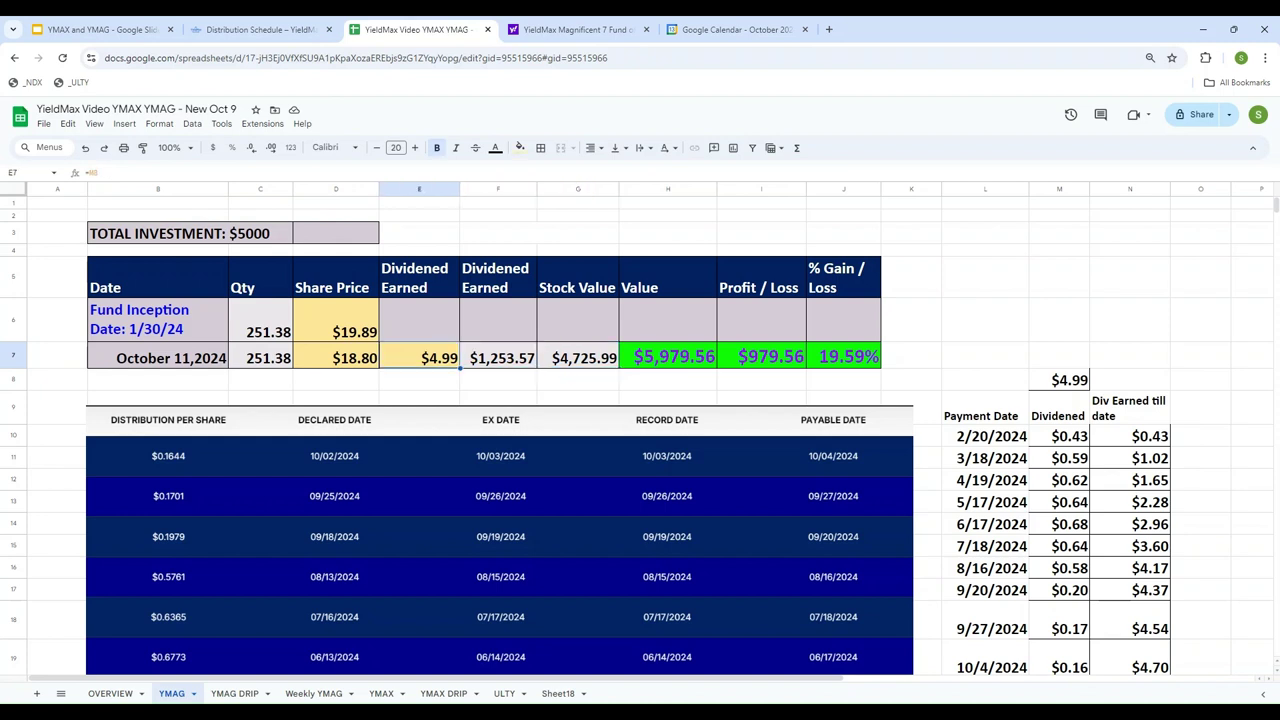
key(Right)
text(=)
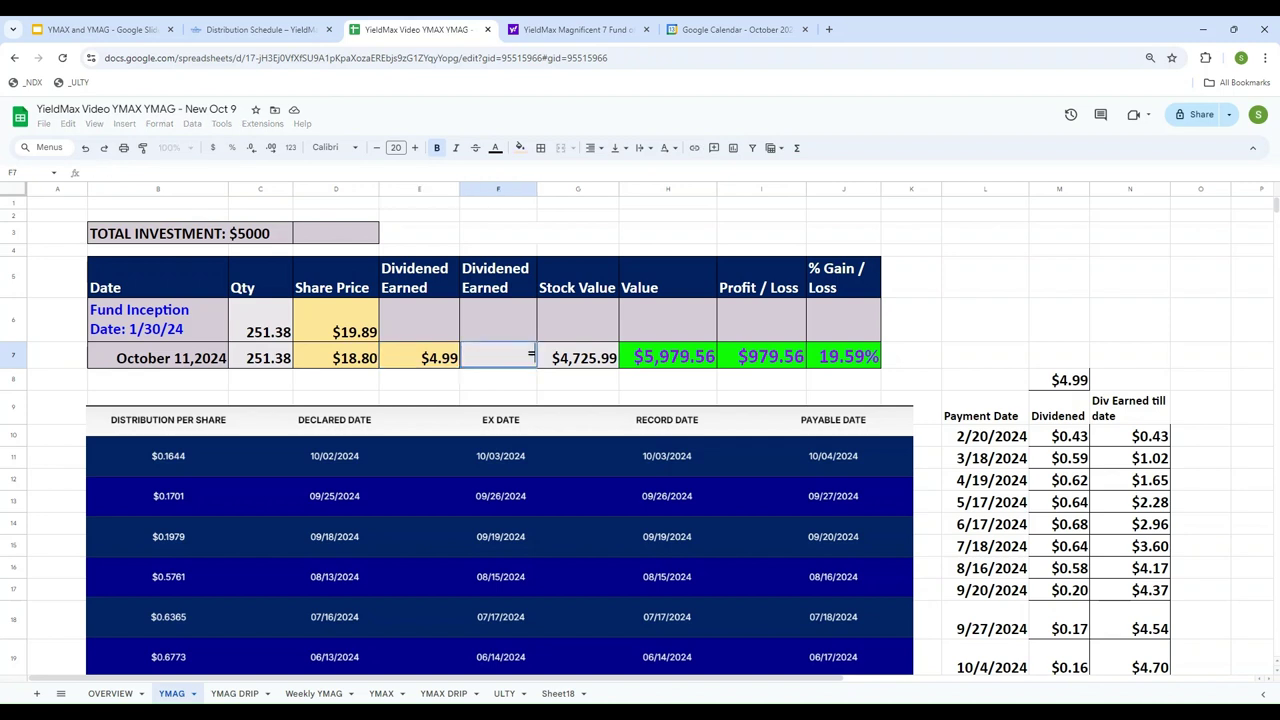
key(Left)
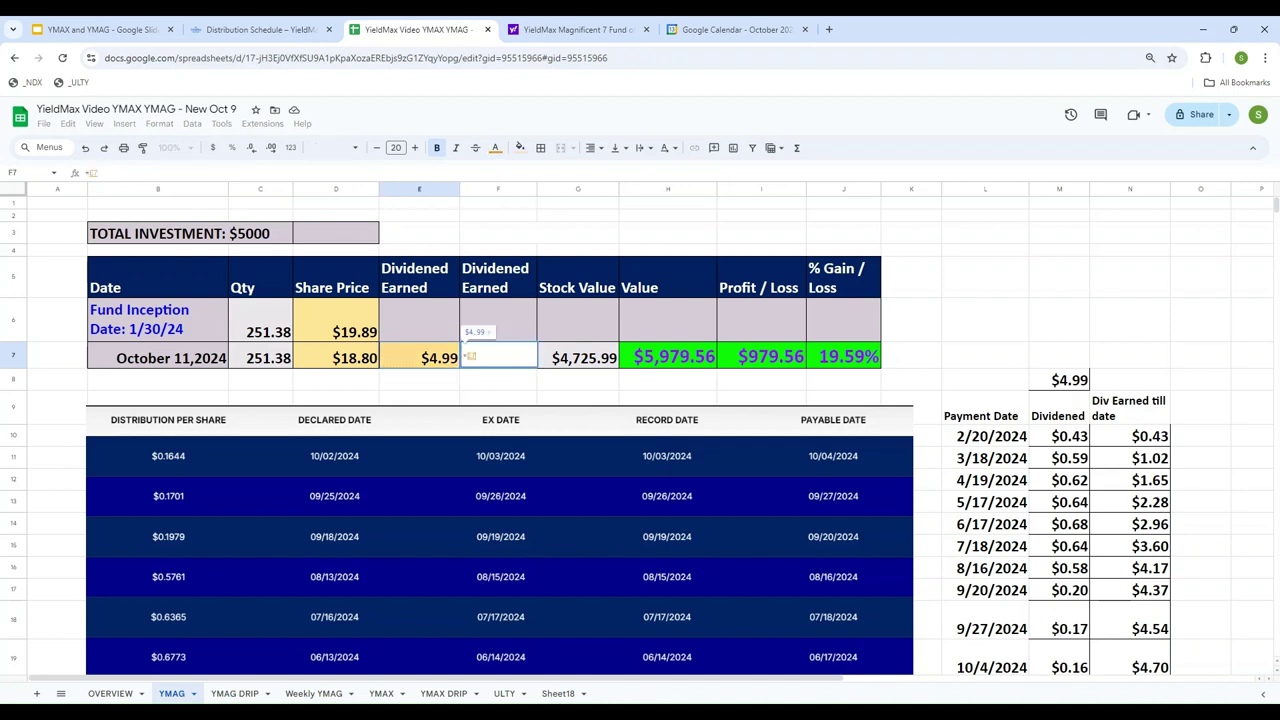
text(*)
key(Left)
key(Left)
key(Left)
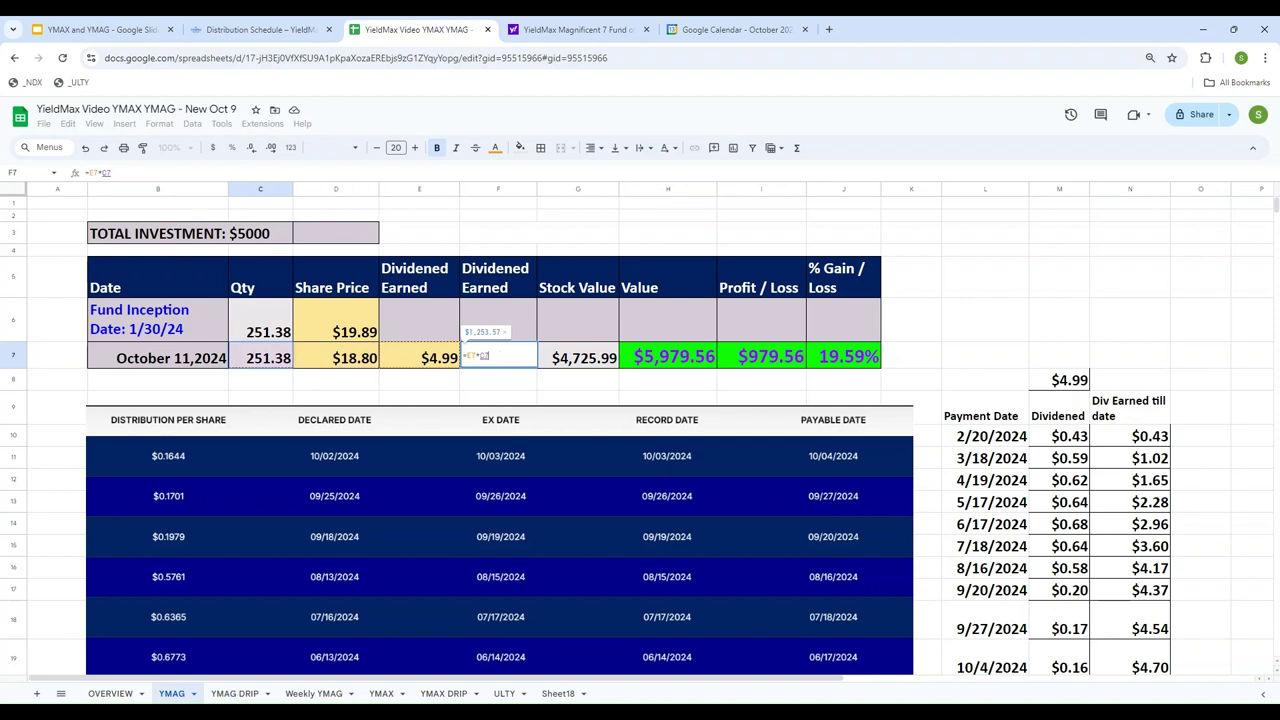
key(Return)
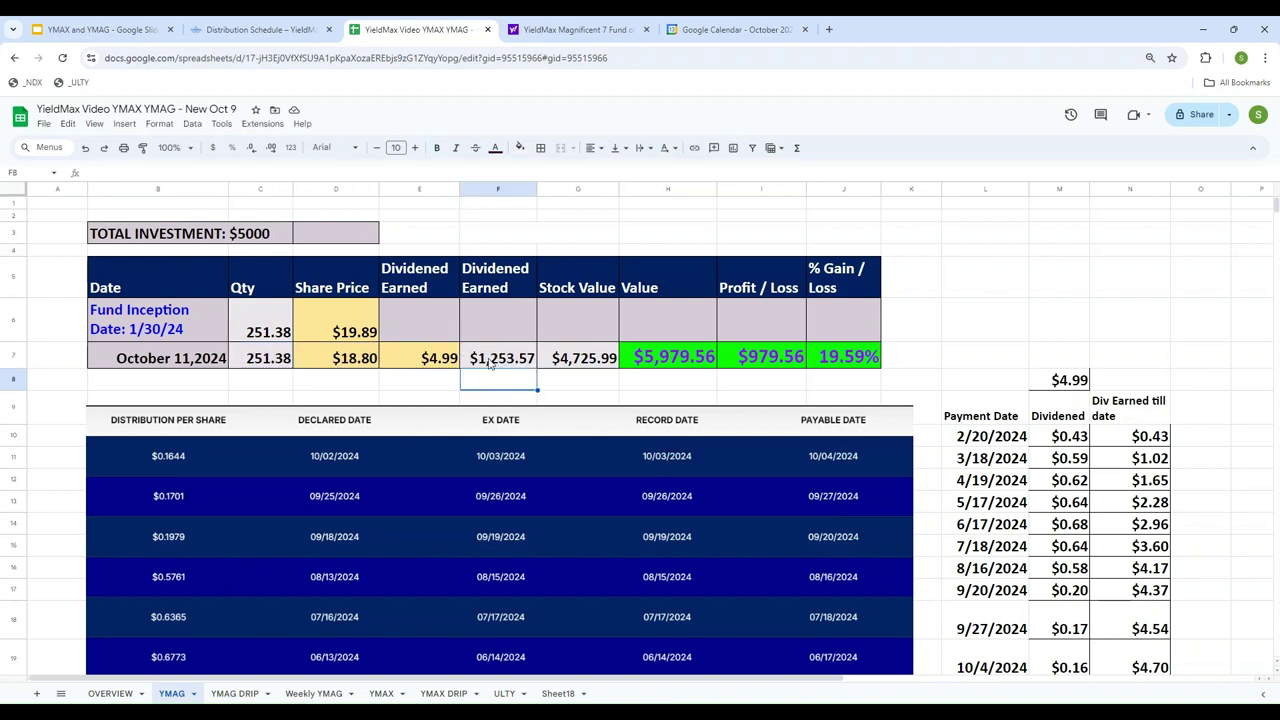
click(665, 360)
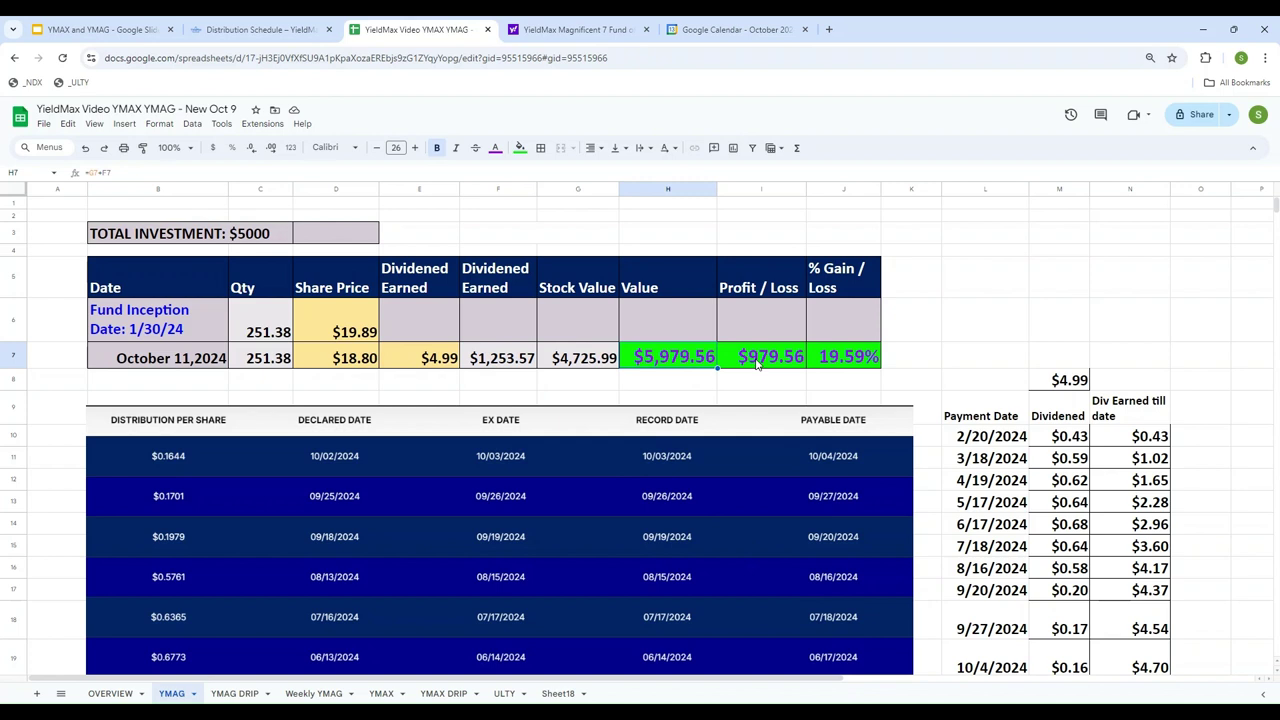
click(259, 239)
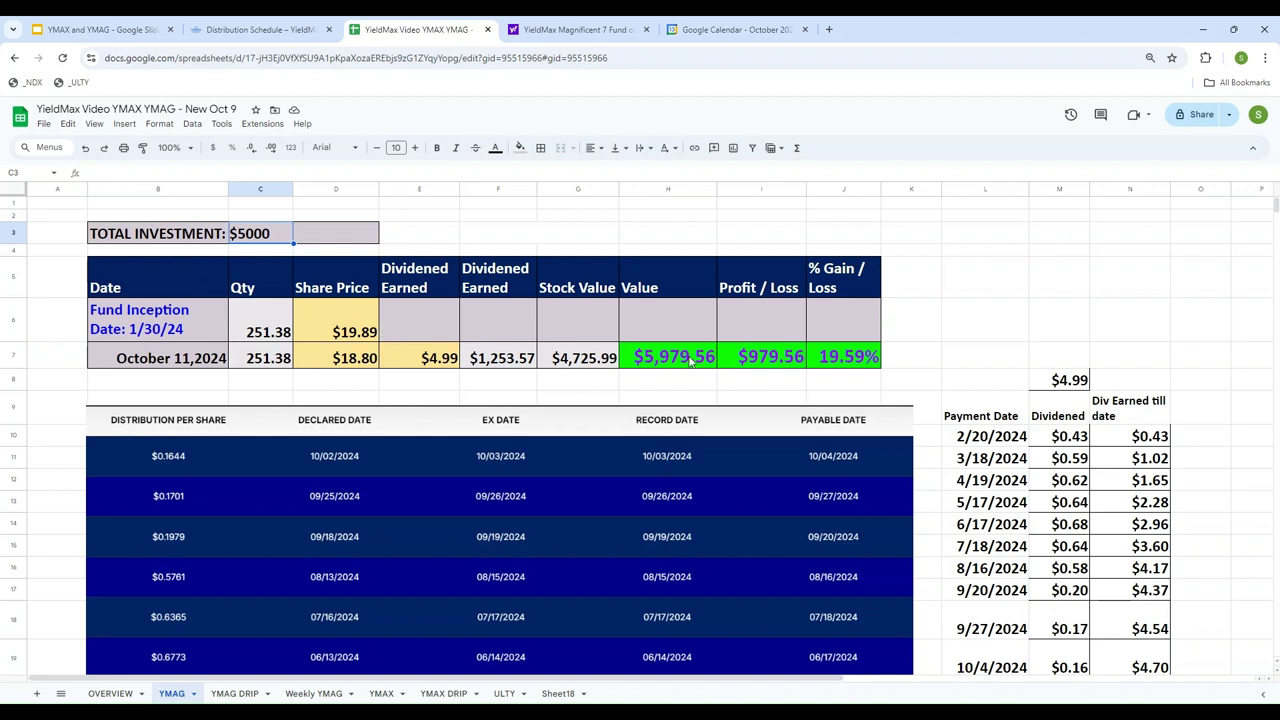
Step: On the OVERVIEW sheet, move the dark cover down to reveal strategy 1's results and go through that row up to its profit
click(110, 693)
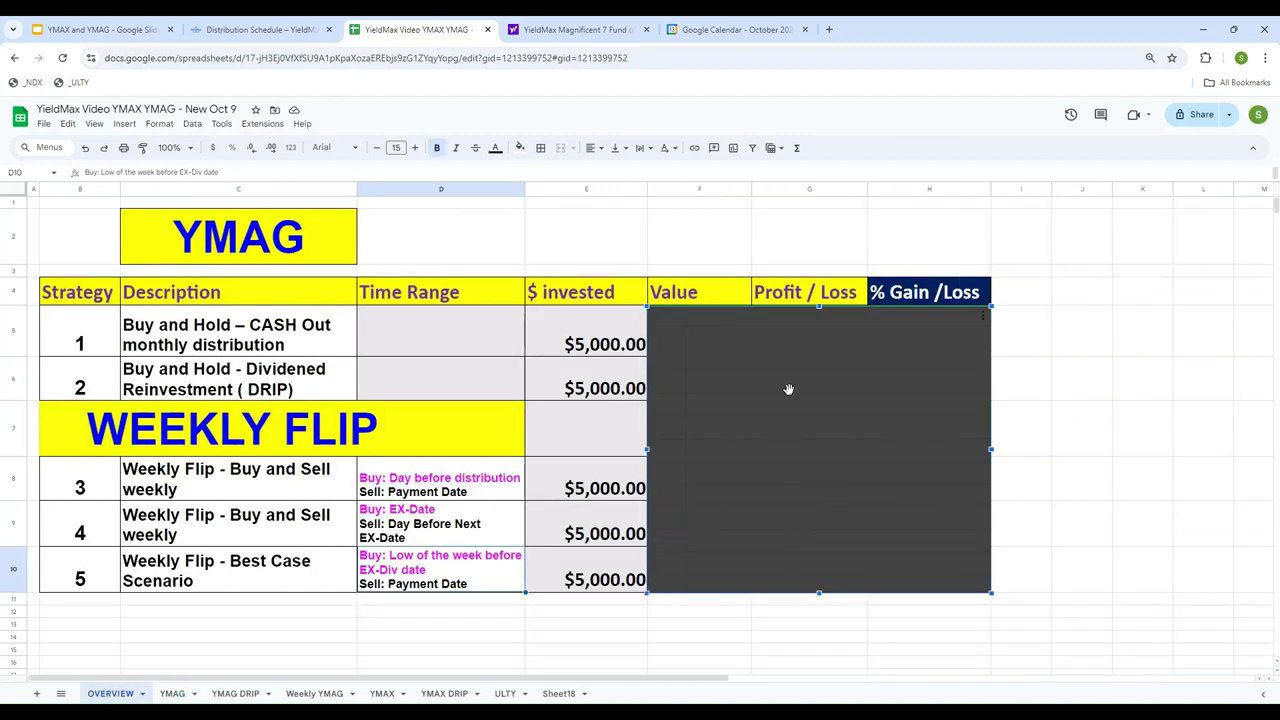
drag(786, 389, 789, 443)
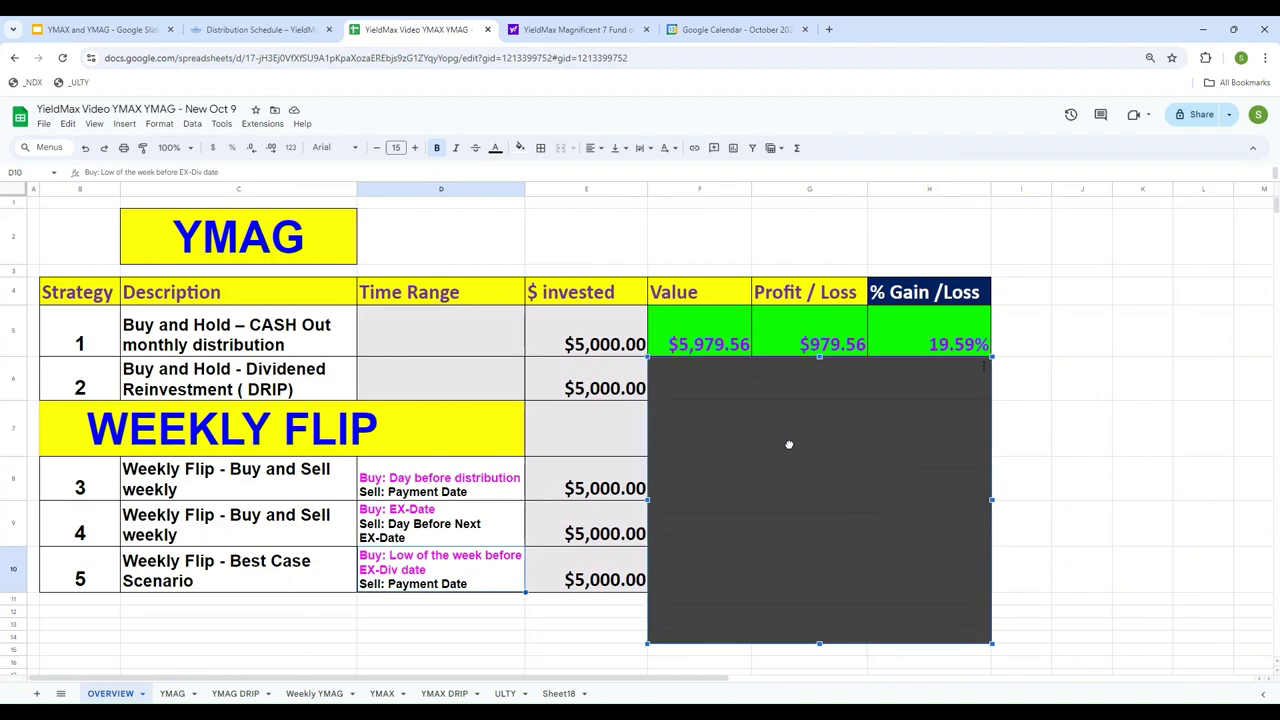
click(213, 333)
key(Left)
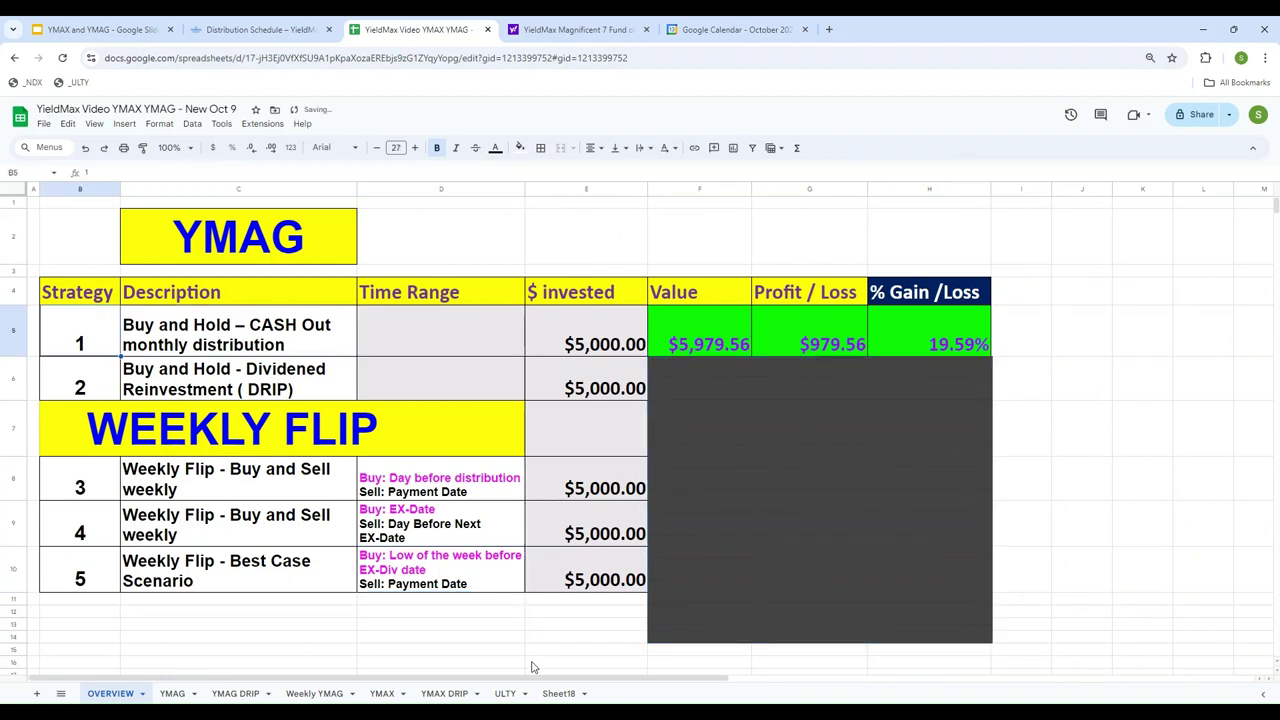
key(Right)
key(Right)
key(Right)
key(Right)
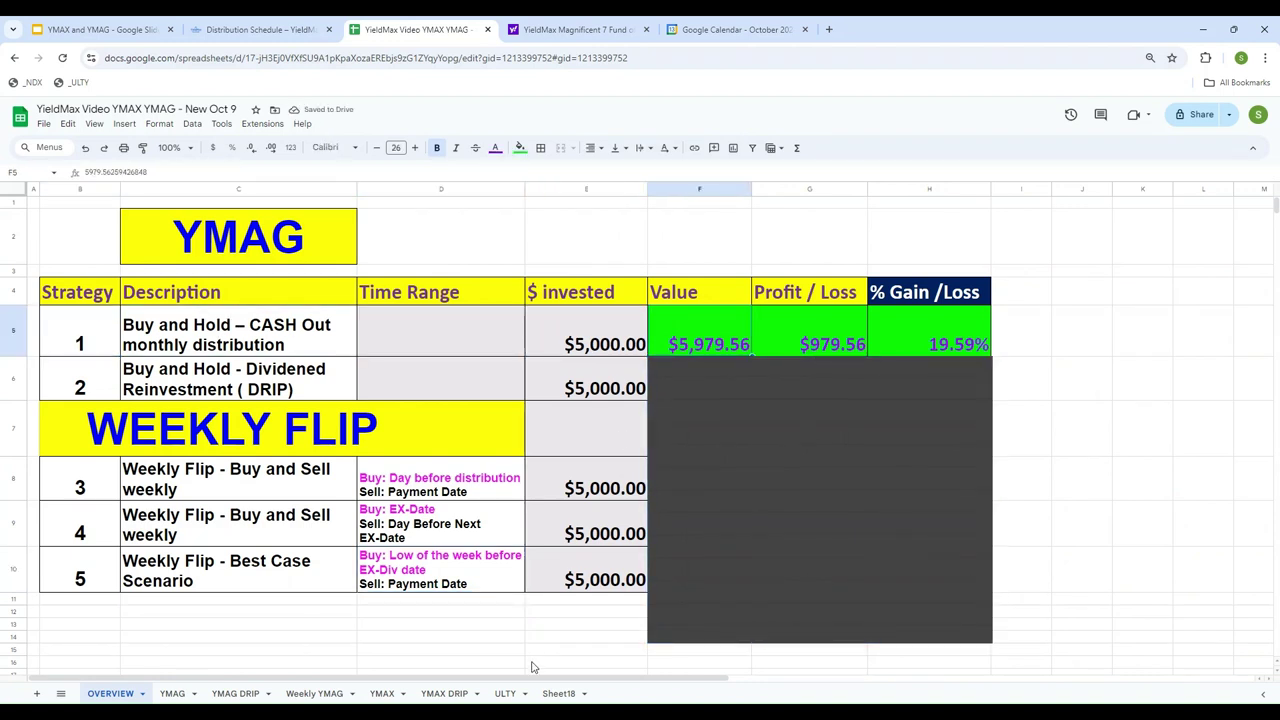
key(Right)
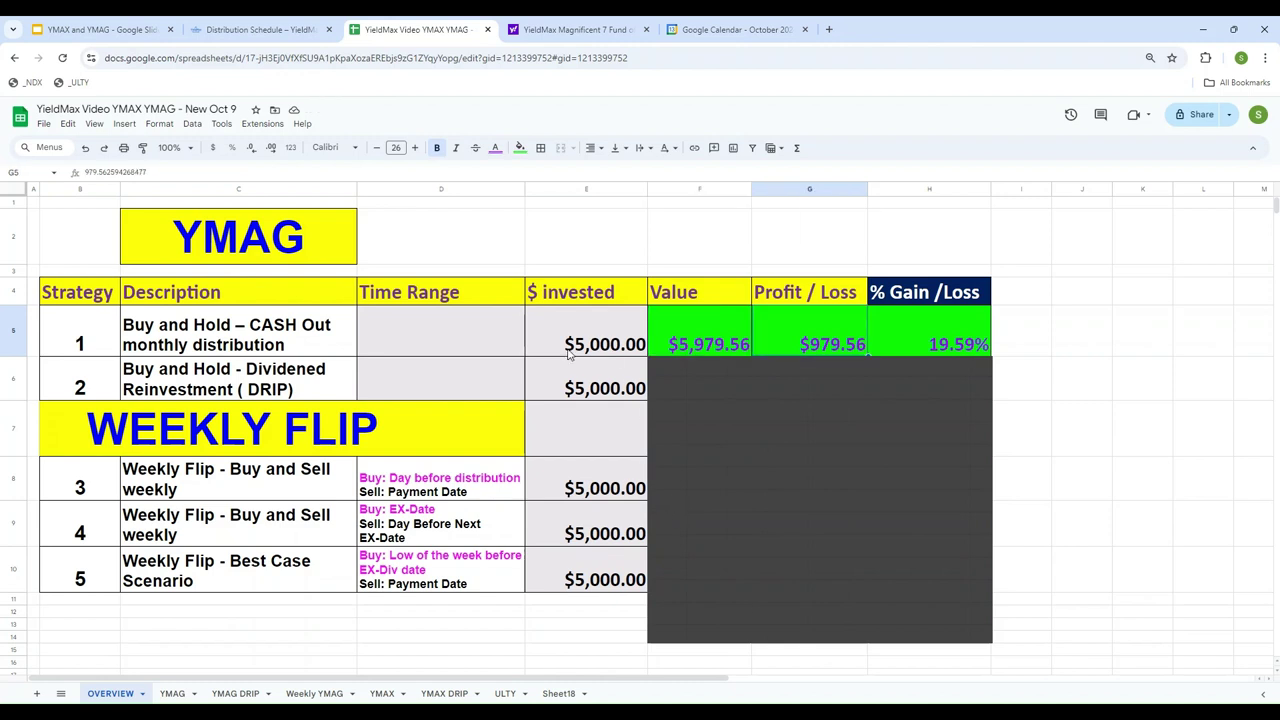
Step: Glance back at the YMAG sheet, and return to OVERVIEW to select the strategy 2 dividend reinvestment description
click(172, 694)
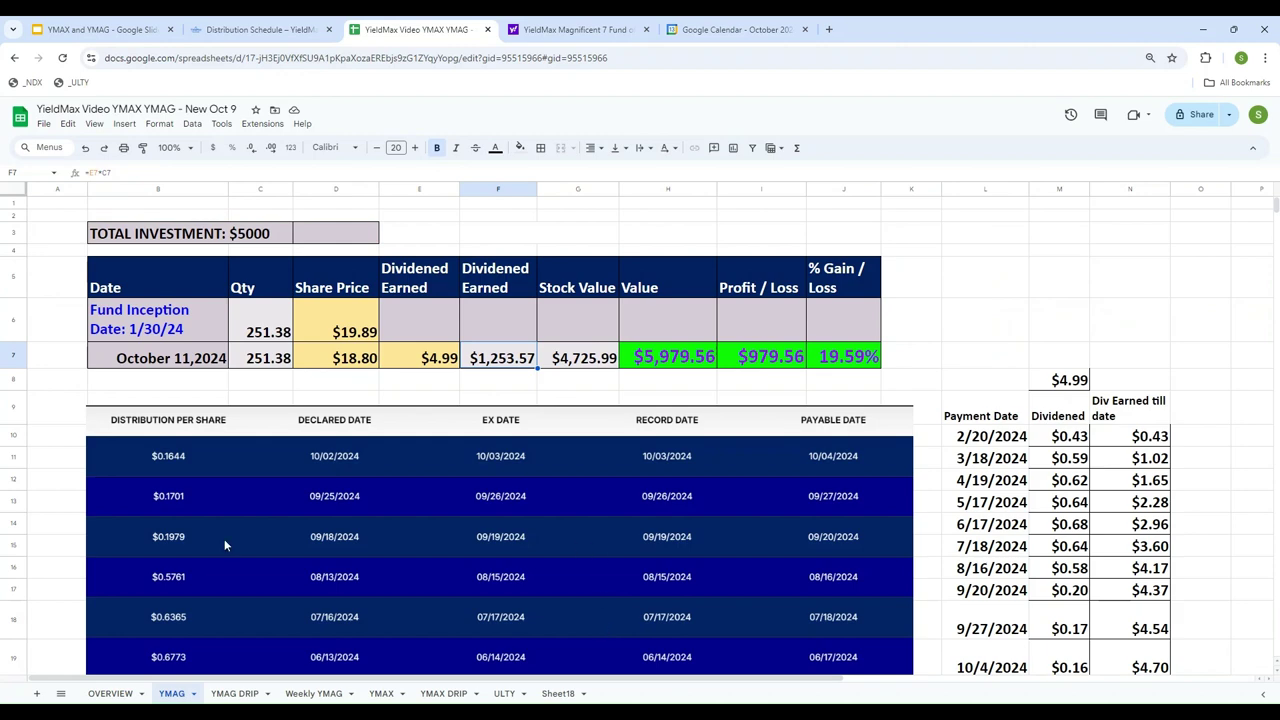
click(110, 693)
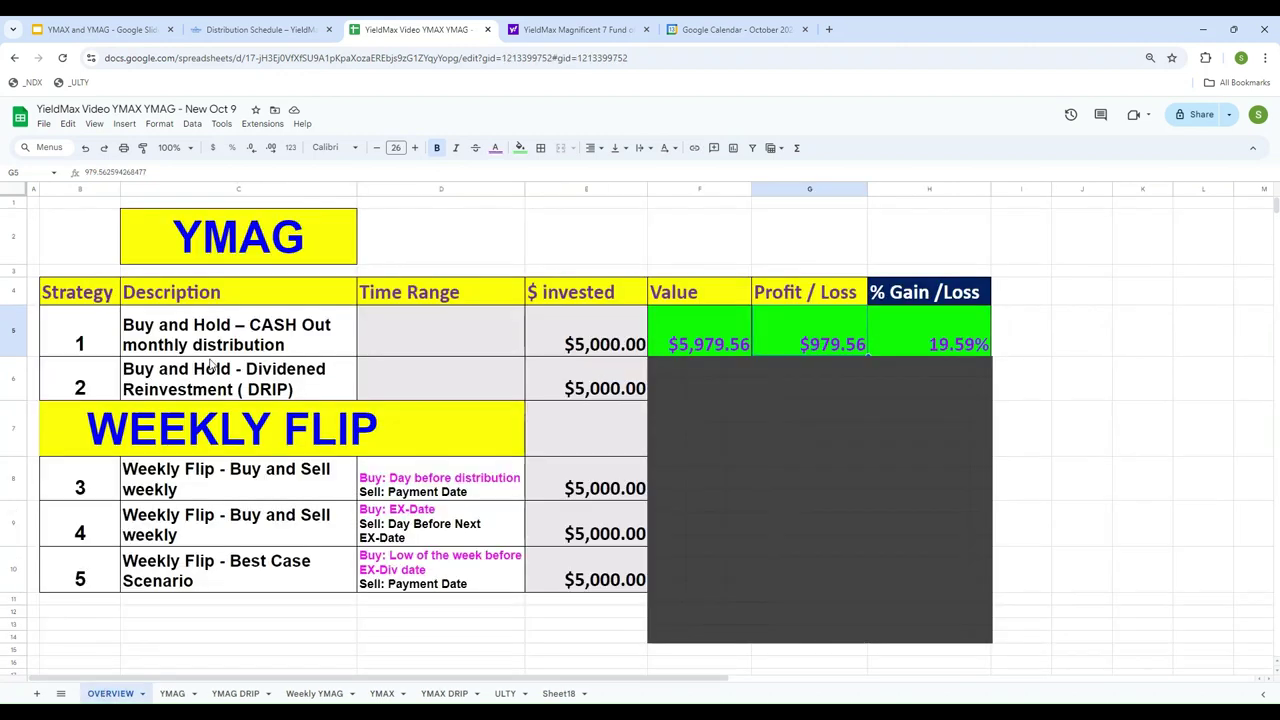
click(197, 378)
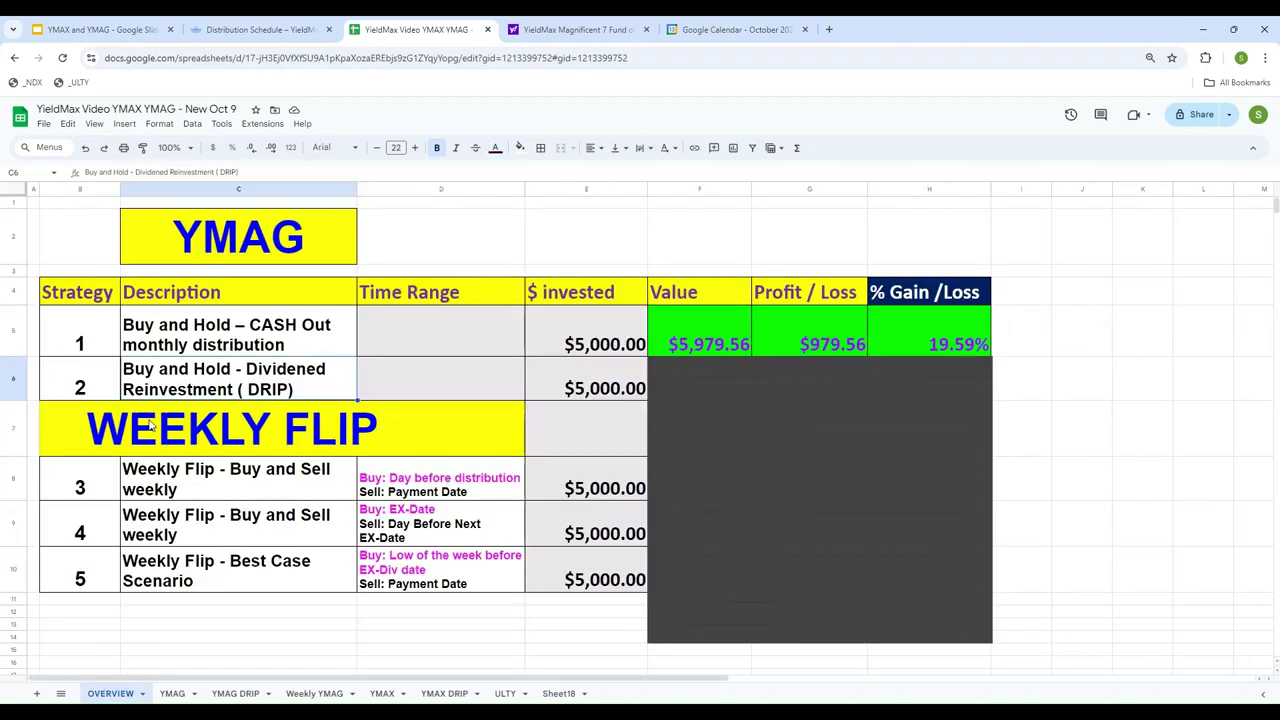
Step: Look over the YMAG DRIP sheet's reinvestment table and inception price, comparing its starting quantity with the YMAG sheet
click(235, 693)
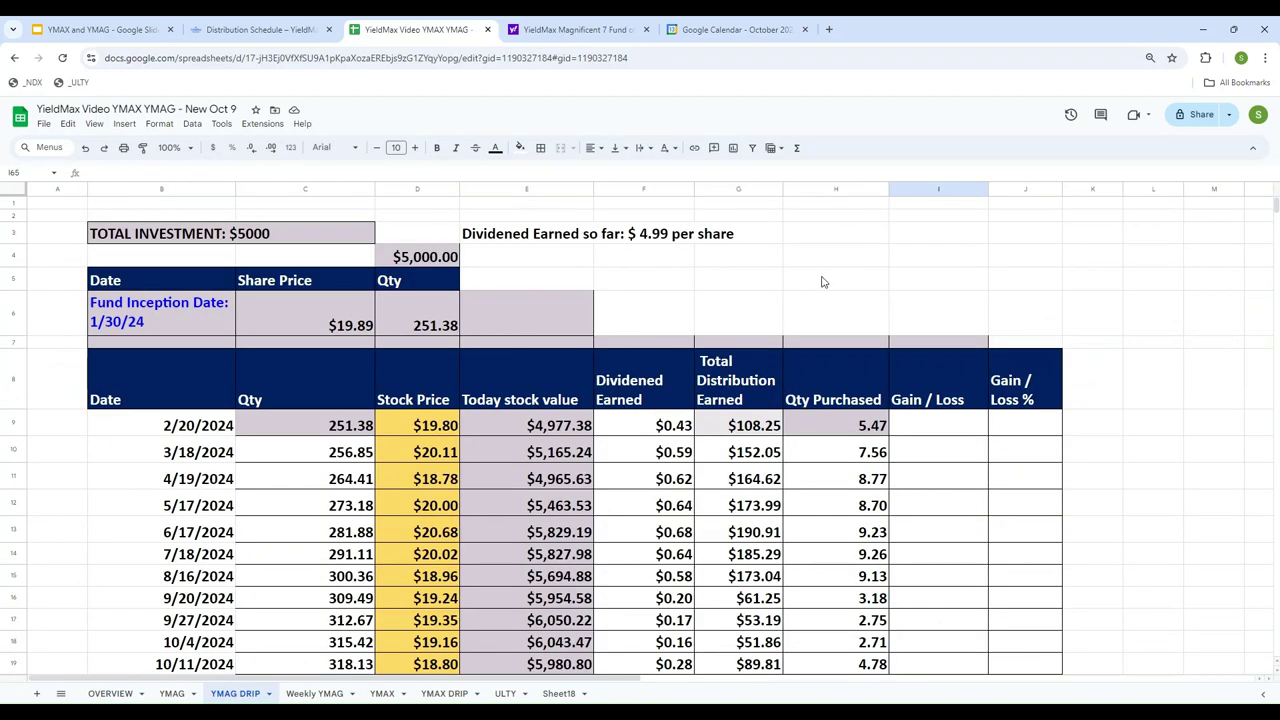
scroll(822, 282, down, 2)
scroll(822, 282, down, 1)
scroll(822, 282, up, 3)
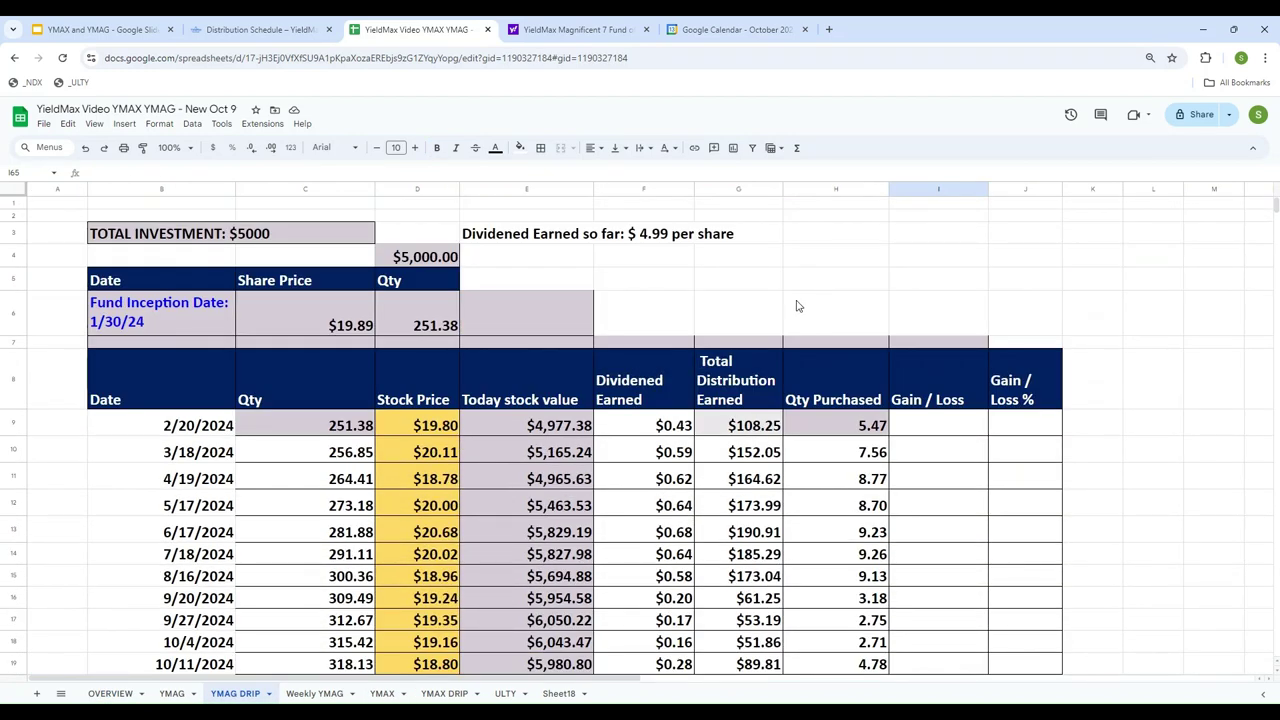
click(211, 432)
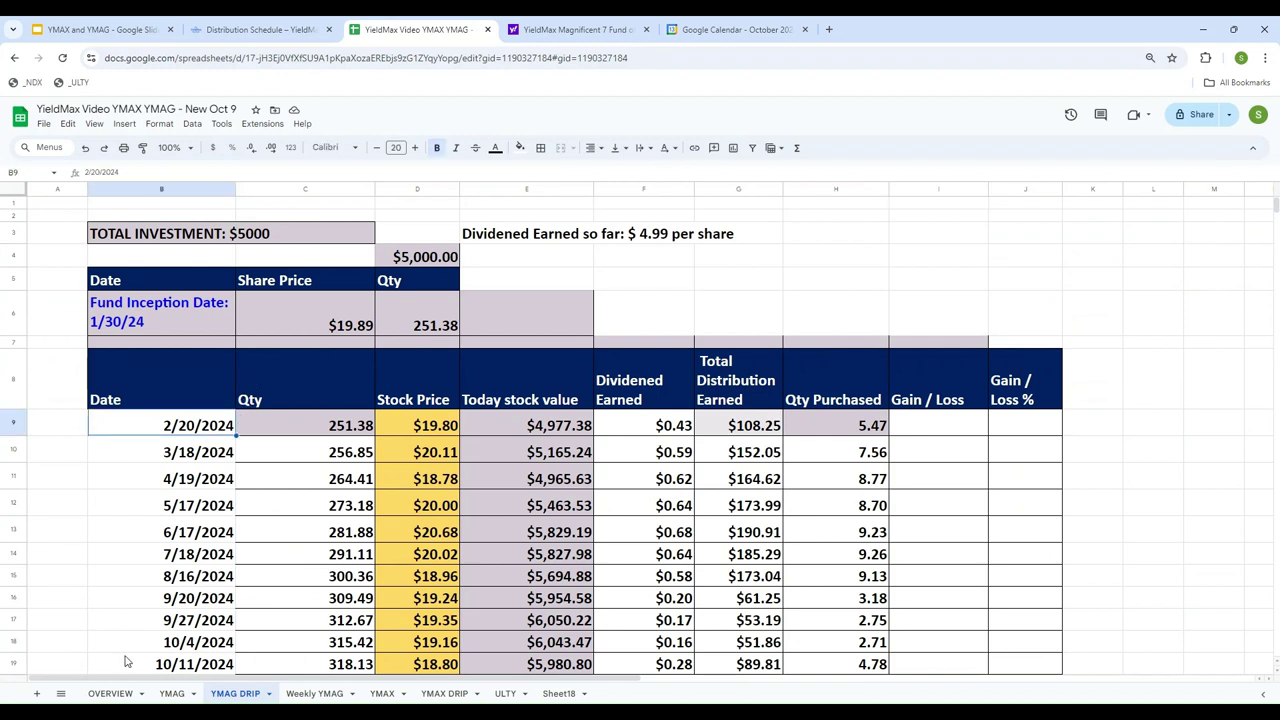
click(305, 313)
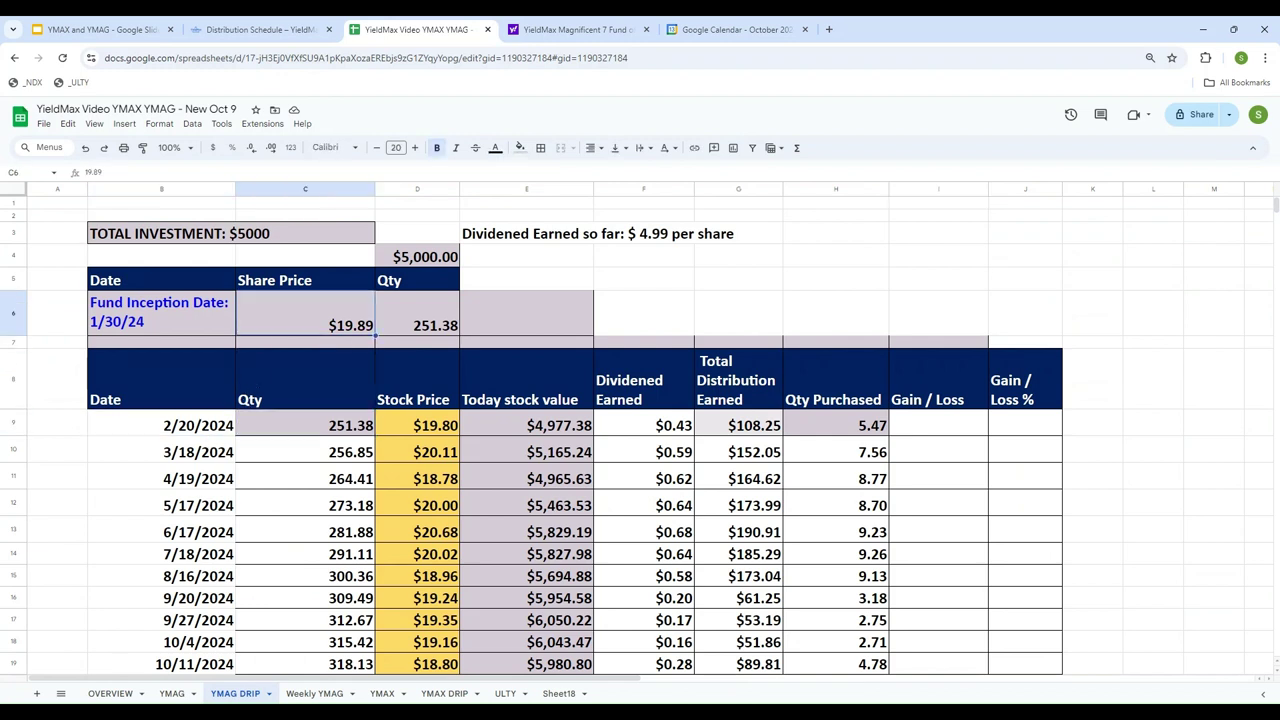
click(172, 693)
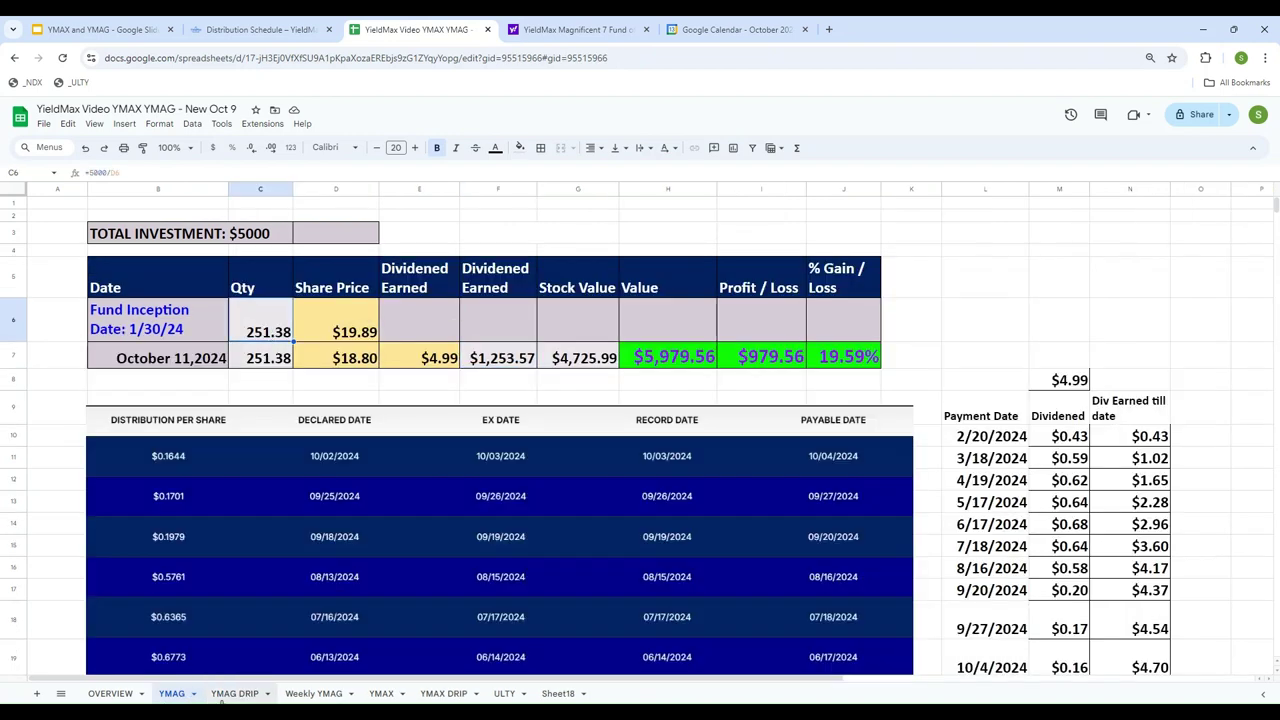
click(235, 693)
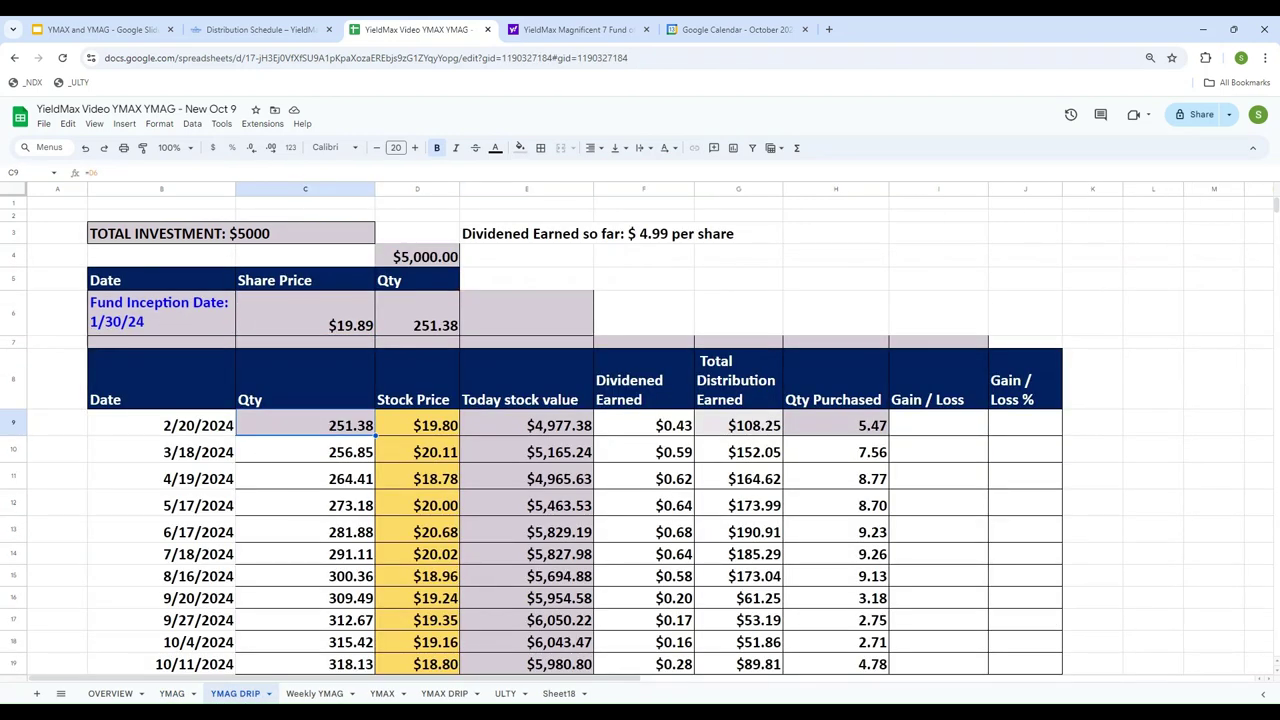
Step: Check the 2/20/2024 payment date in B9 against the distribution history below the YMAG DRIP table, and return to the first row
click(200, 425)
scroll(1134, 574, down, 10)
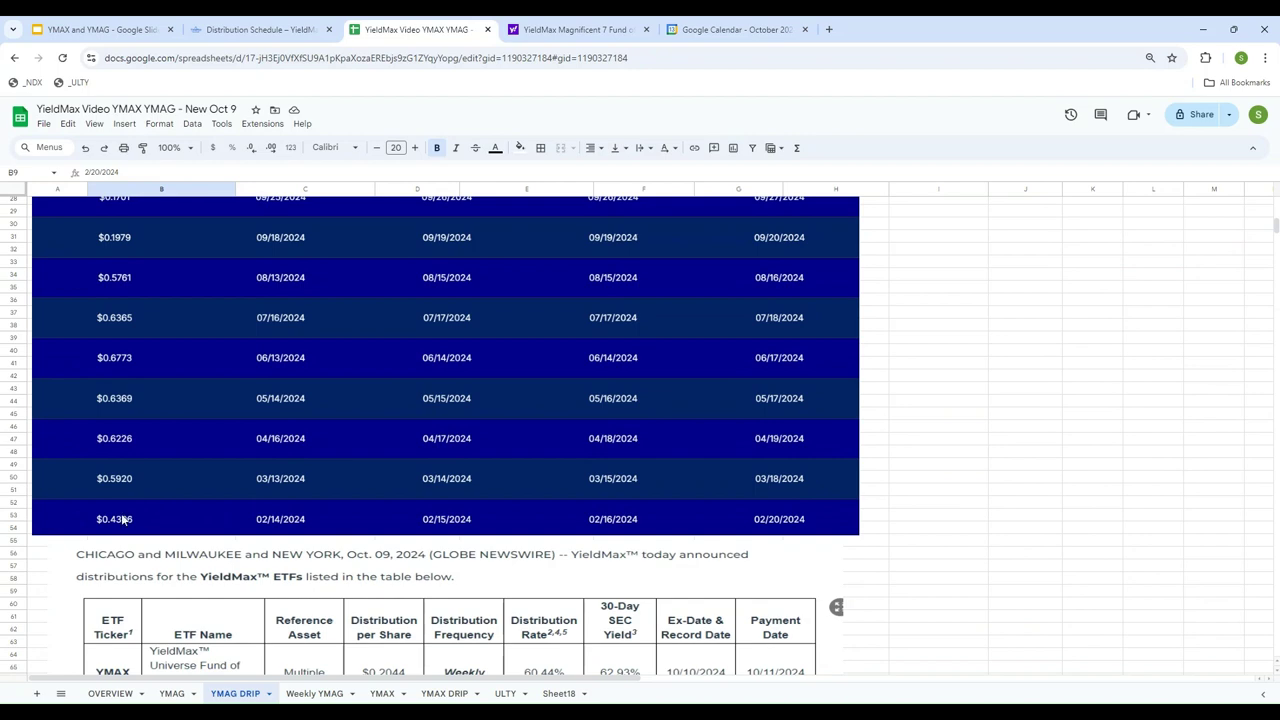
scroll(980, 526, up, 10)
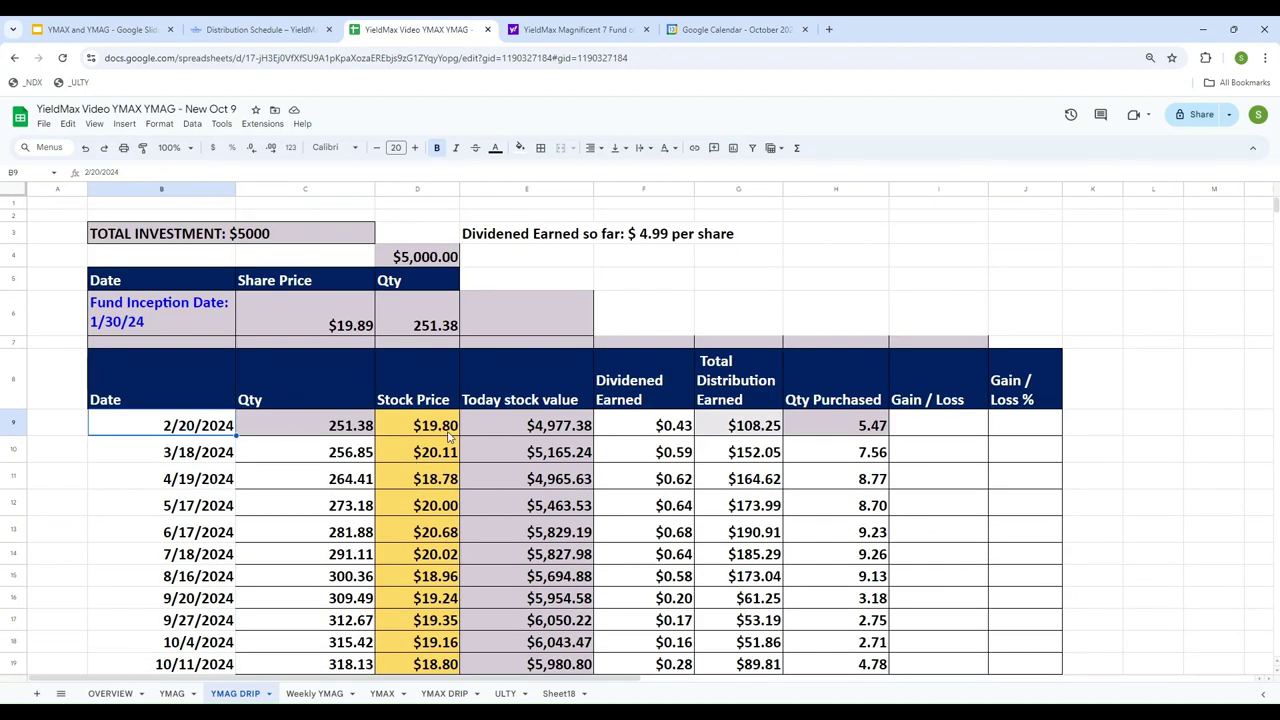
Step: Check the Dividend Earned amounts in F9:F19 and their payment dates against the distribution history below the YMAG DRIP table
click(672, 430)
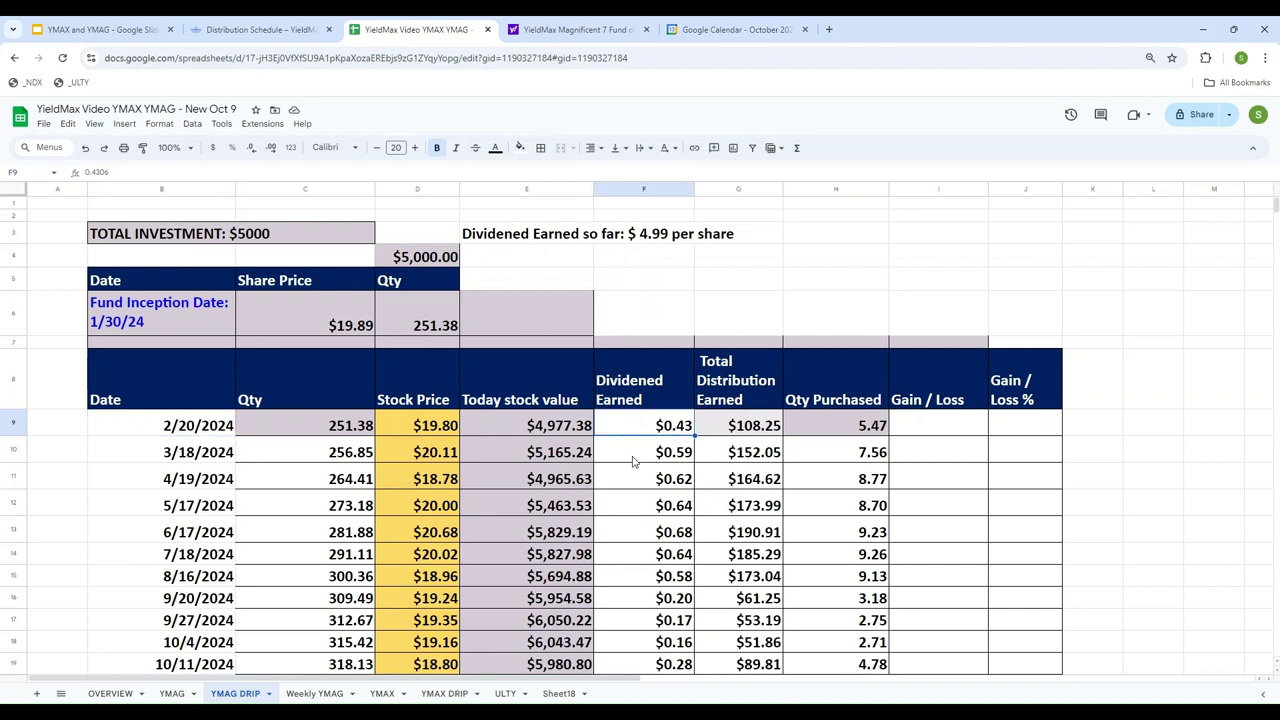
scroll(469, 436, down, 3)
scroll(469, 436, down, 3)
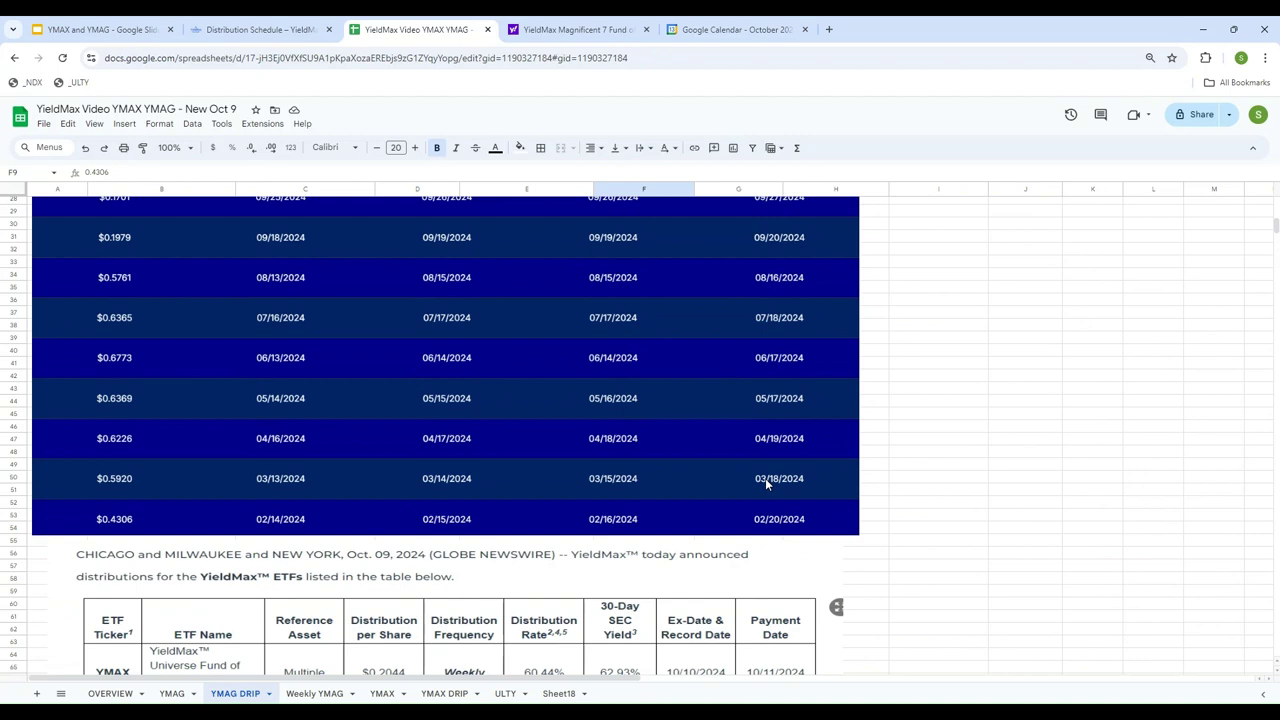
scroll(921, 457, up, 6)
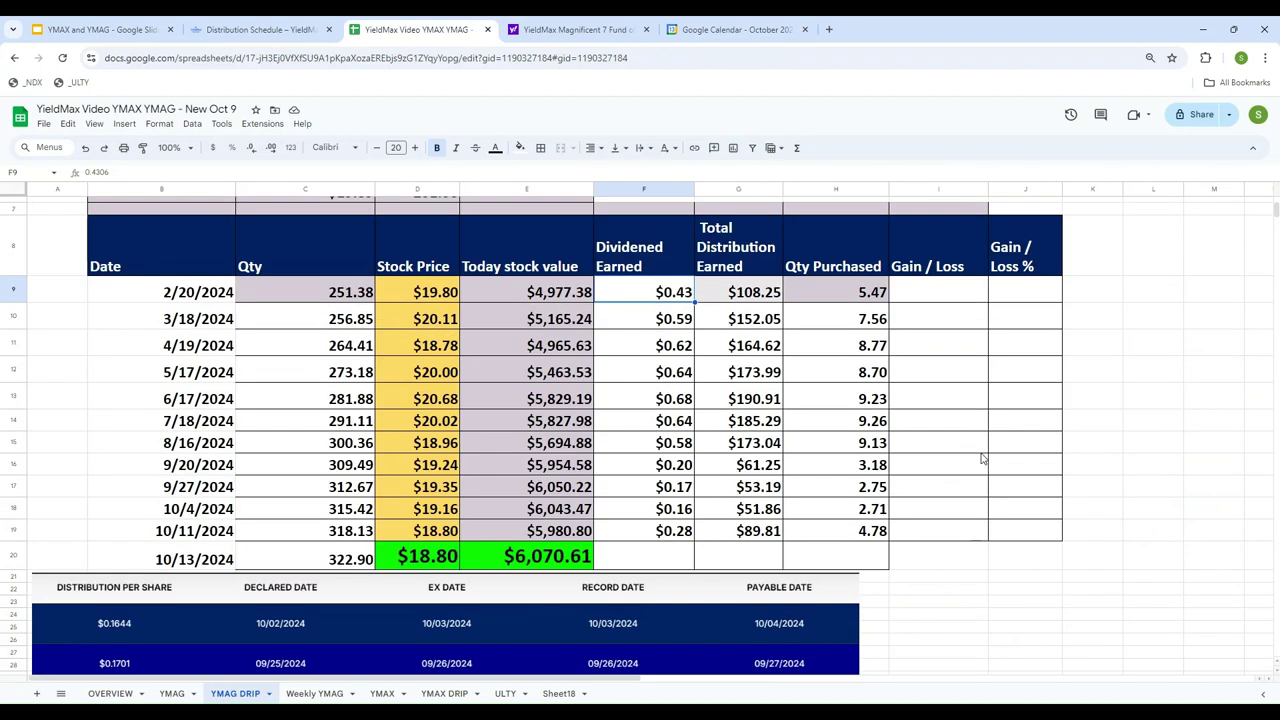
click(186, 323)
click(199, 355)
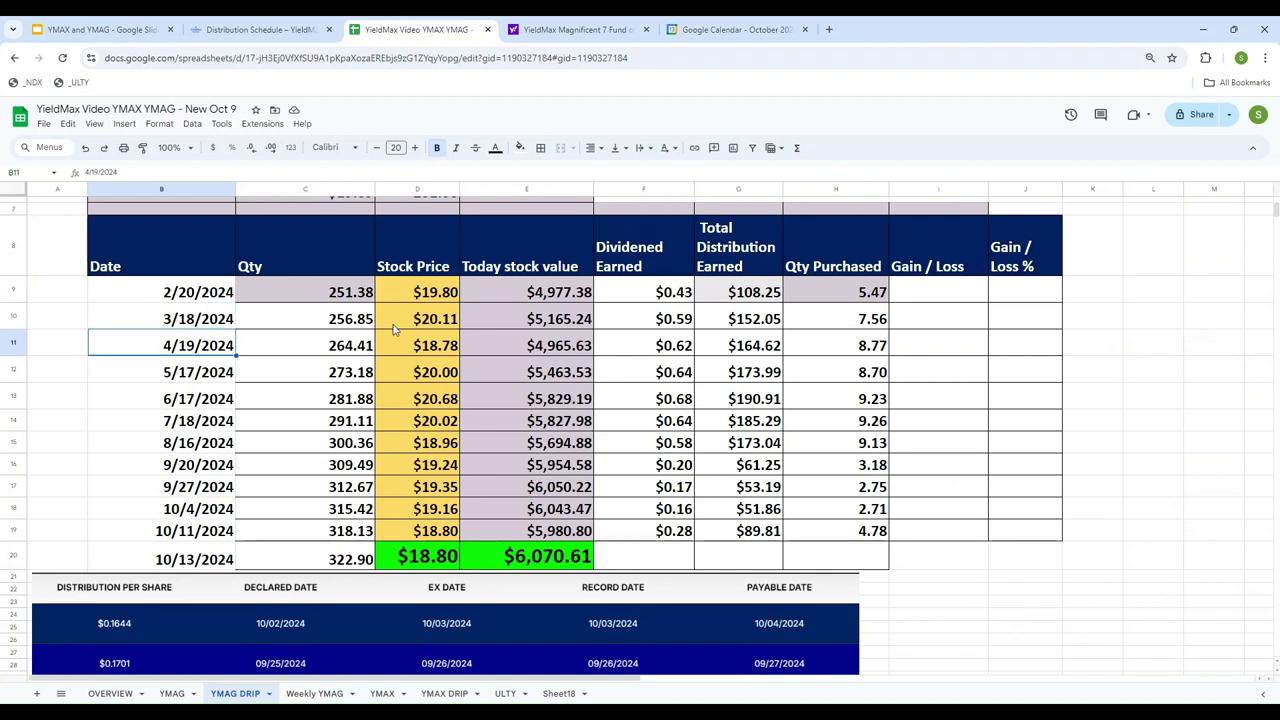
drag(672, 291, 665, 537)
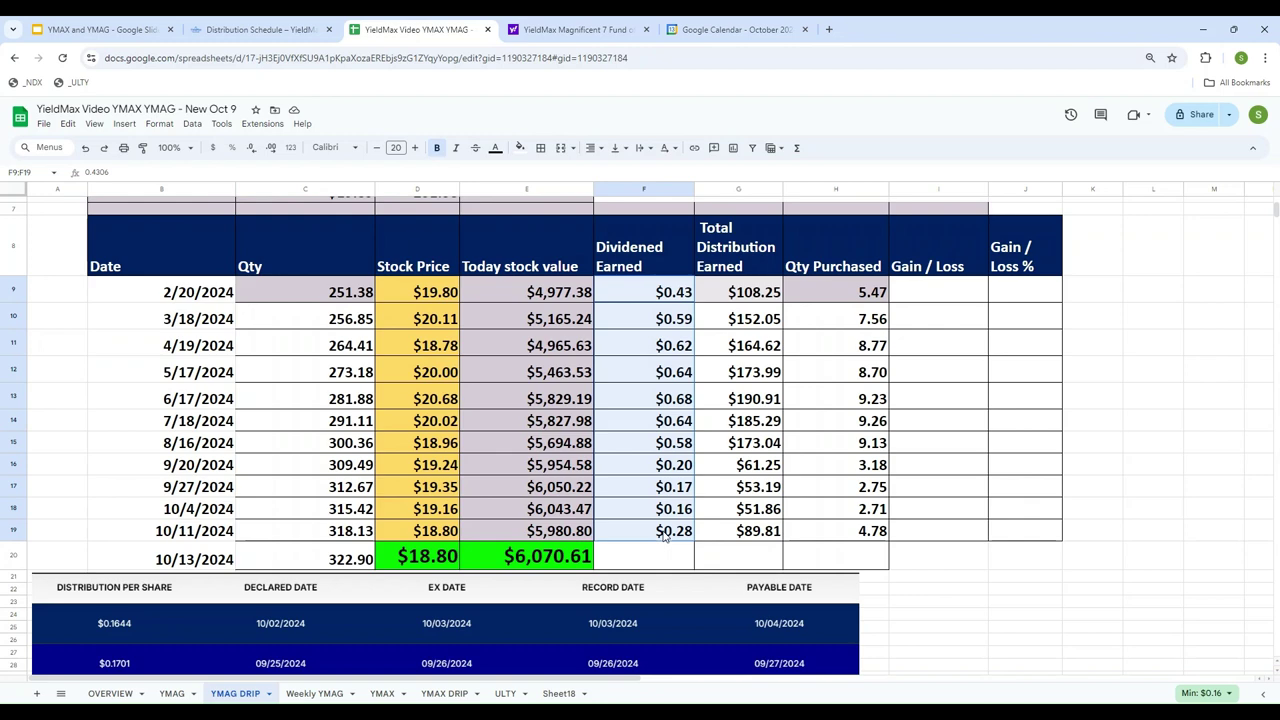
click(1196, 494)
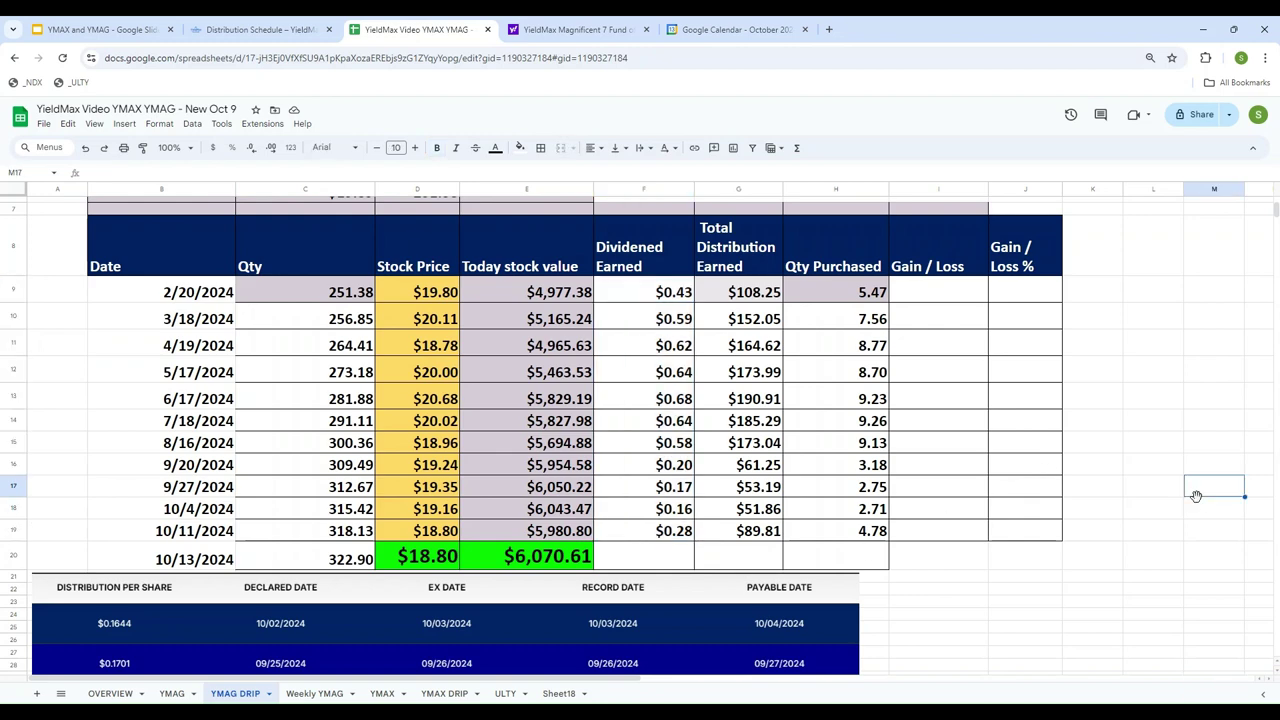
Step: Review the starting quantity in C9 and its payment date in B9 against the fund inception row
click(315, 298)
scroll(463, 336, up, 3)
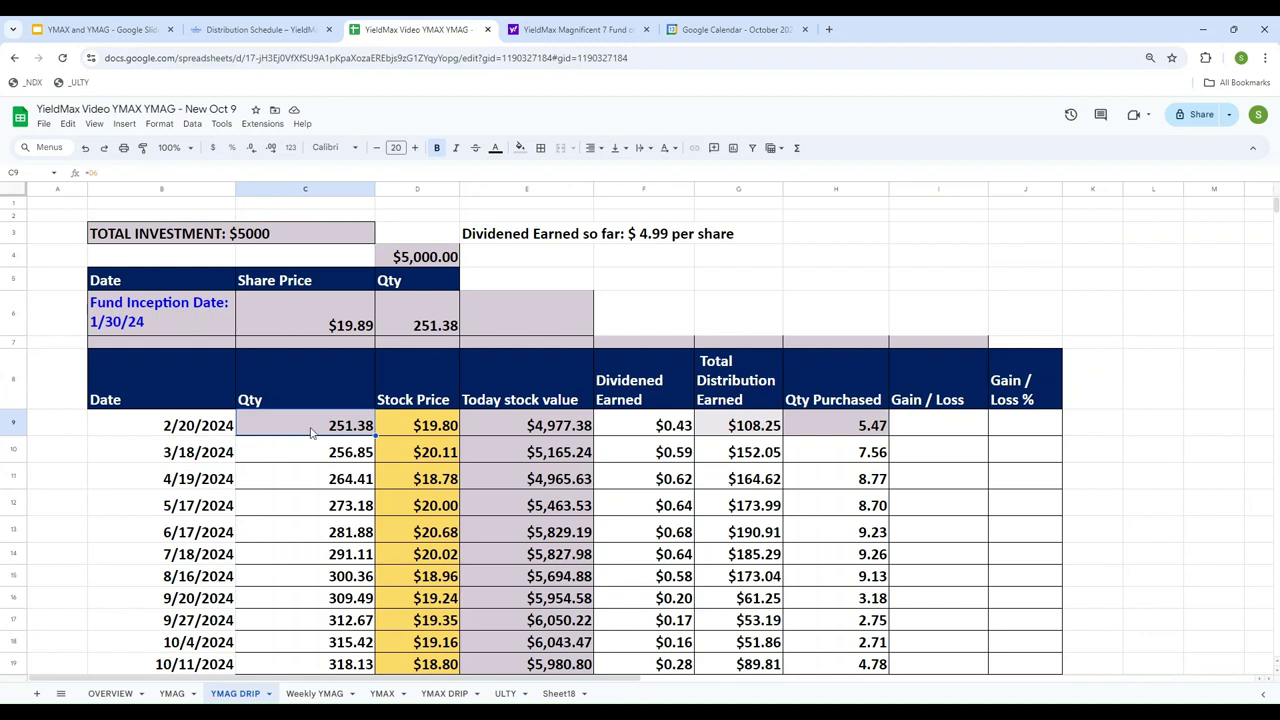
click(205, 432)
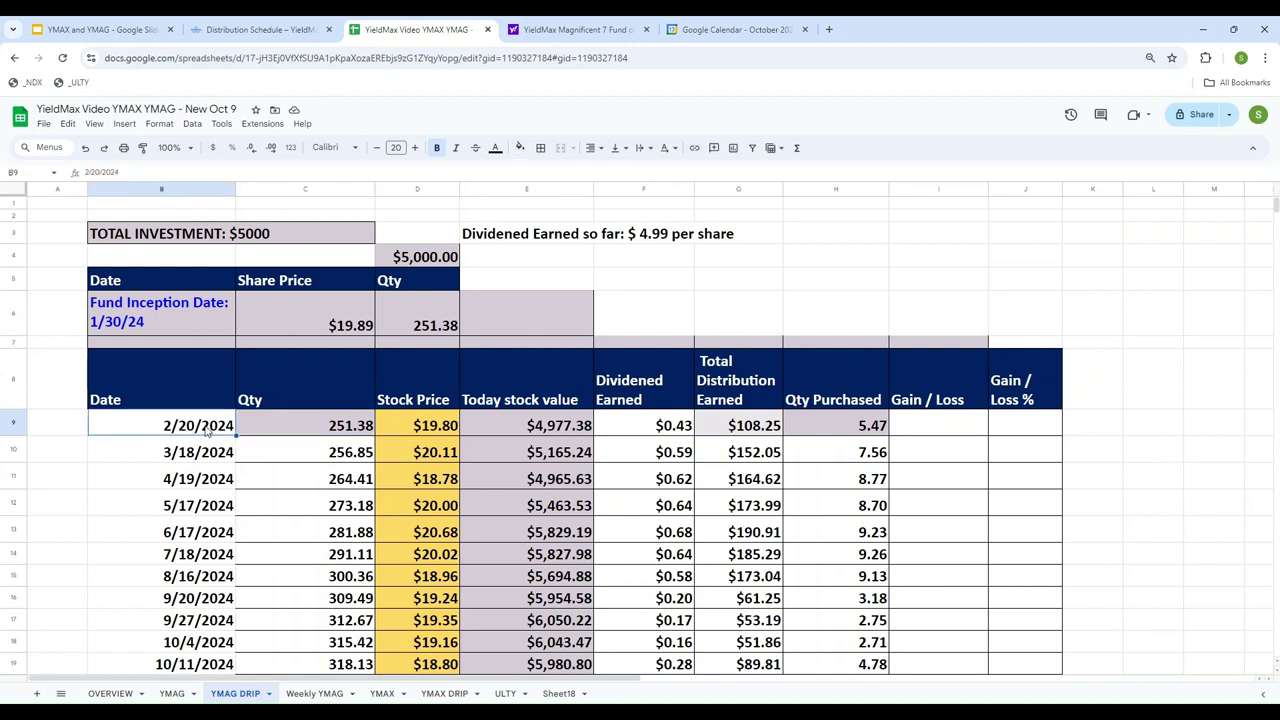
Step: Enter the first payment's Total Distribution Earned in G9 as the dividend times the quantity, =F9*C9
click(657, 424)
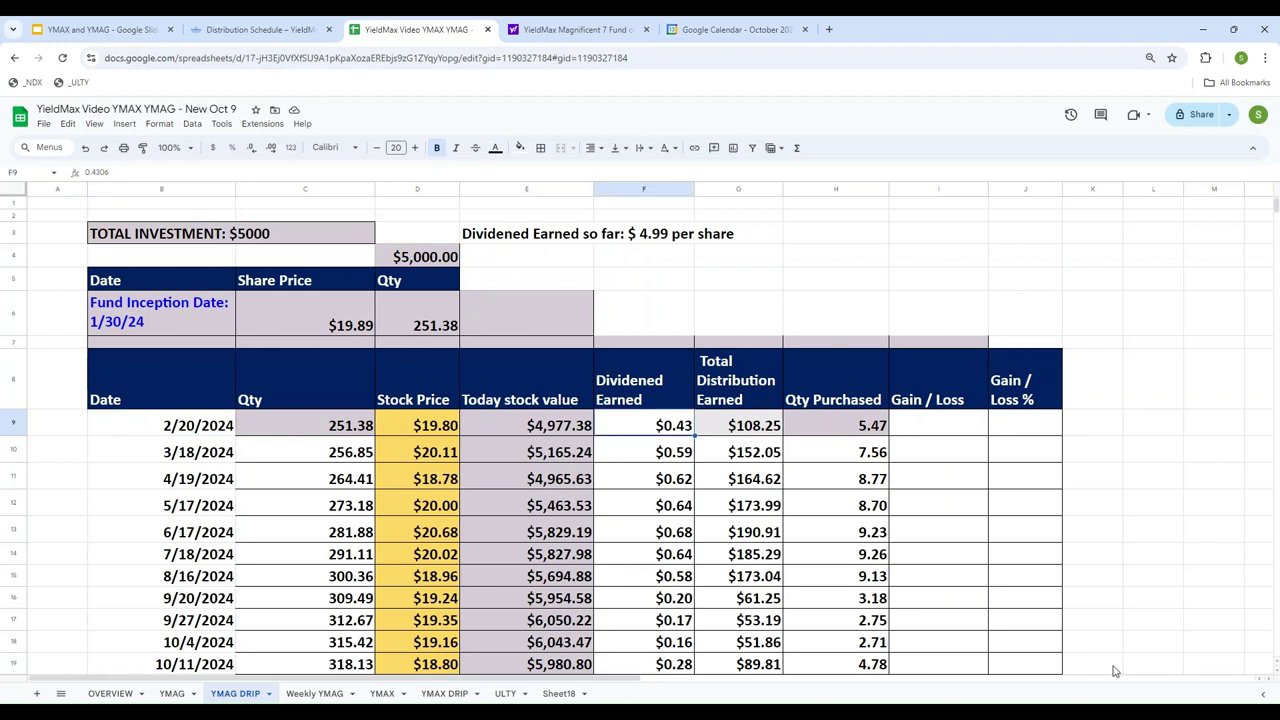
key(Right)
text(=)
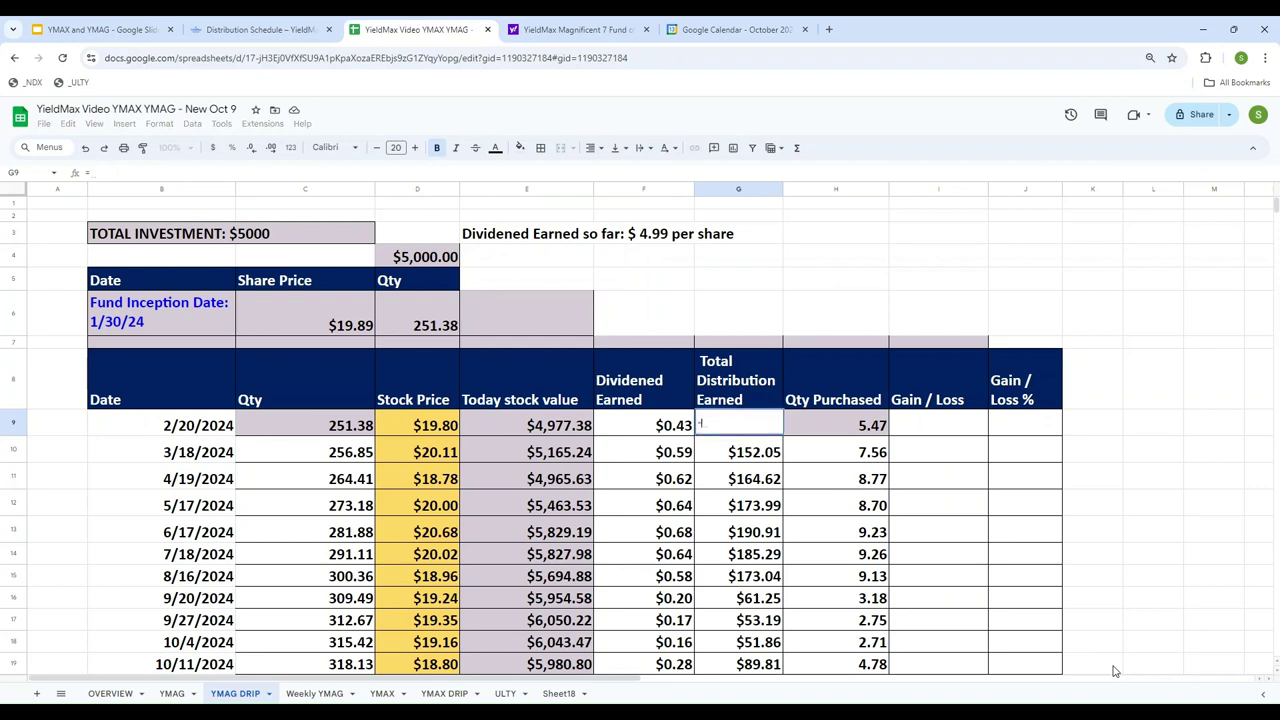
key(Left)
text(*)
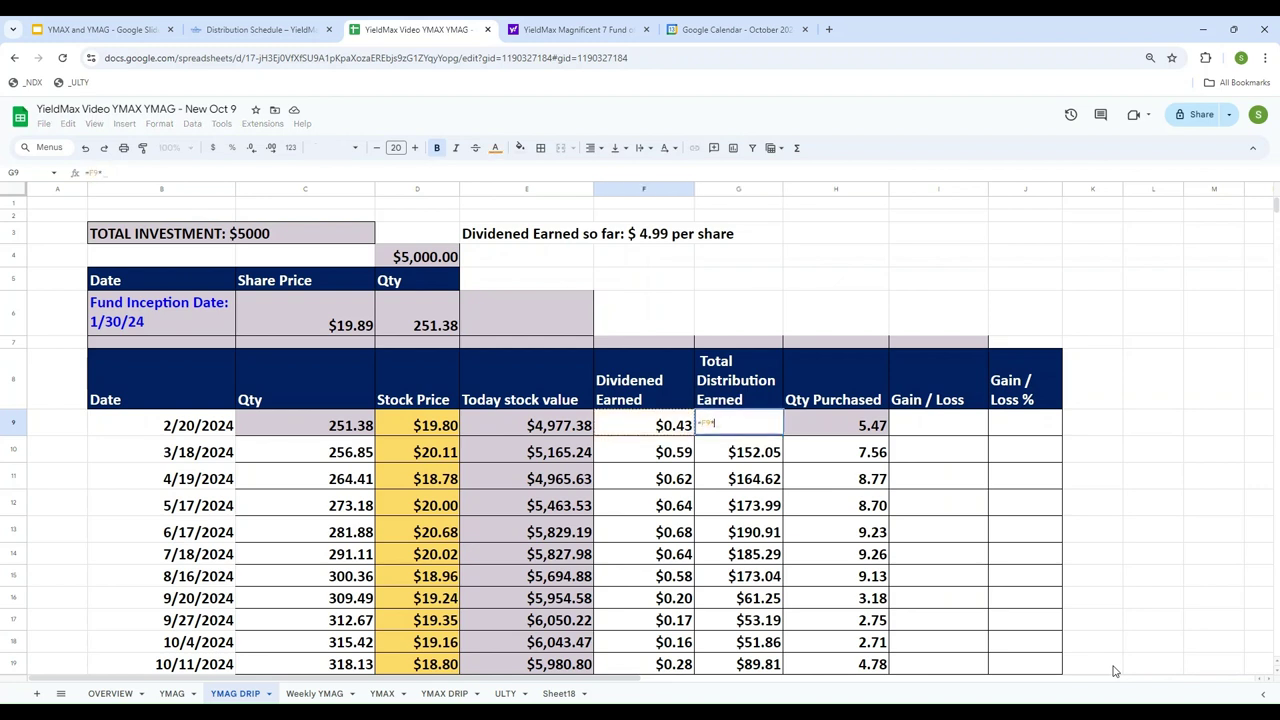
key(Left)
key(Left)
key(Left)
key(Left)
key(Return)
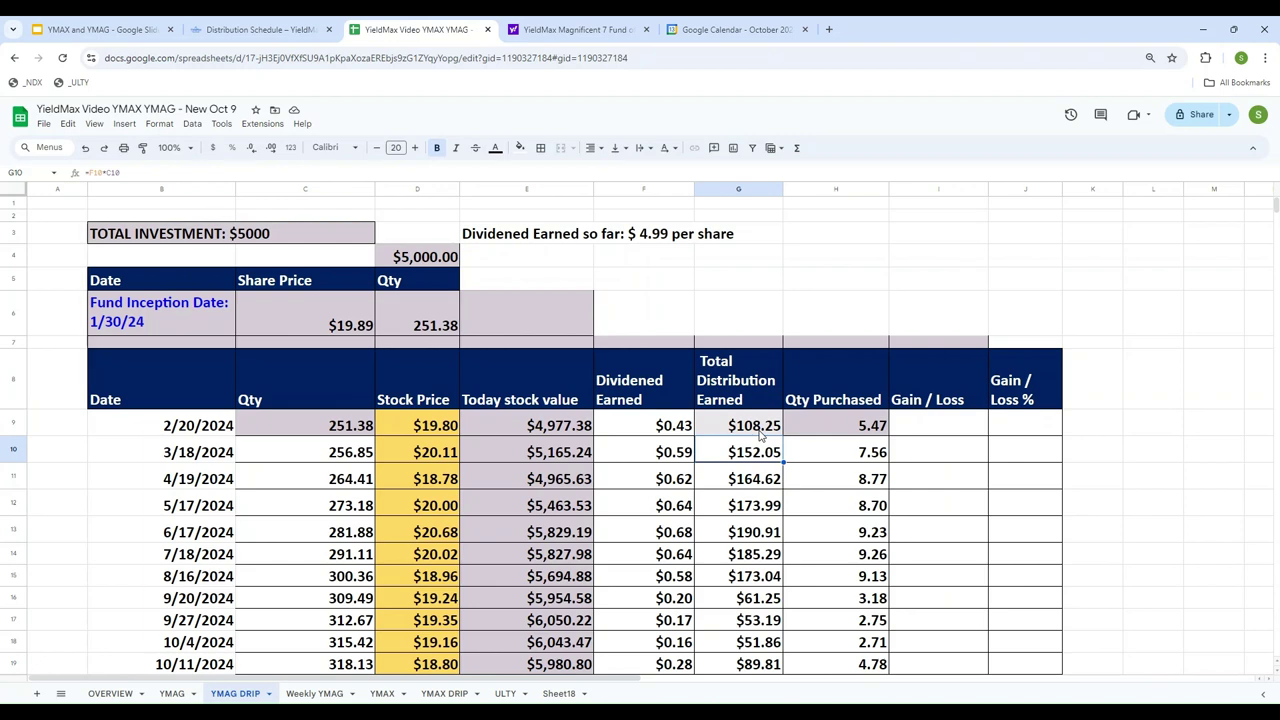
Step: Check the 2/20/2024 stock price in D9 against YMAG's historical data on Yahoo Finance, and return to D9 in the spreadsheet
click(418, 431)
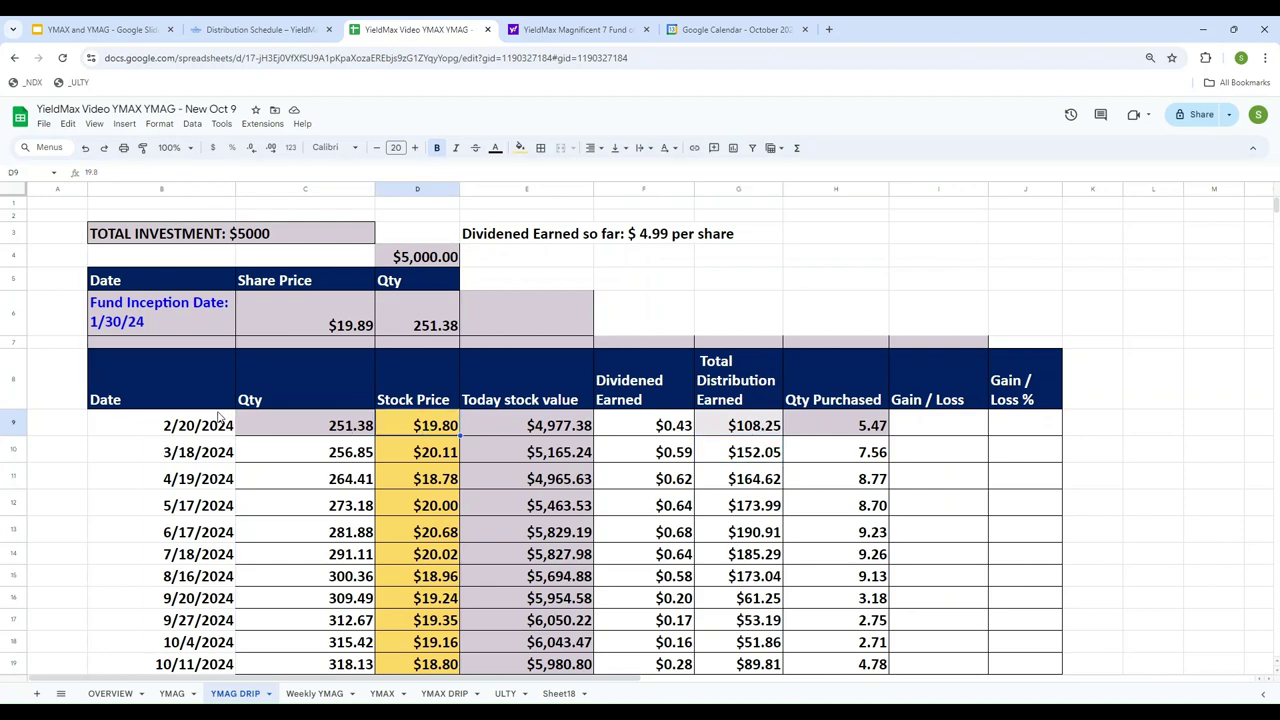
click(186, 425)
click(563, 29)
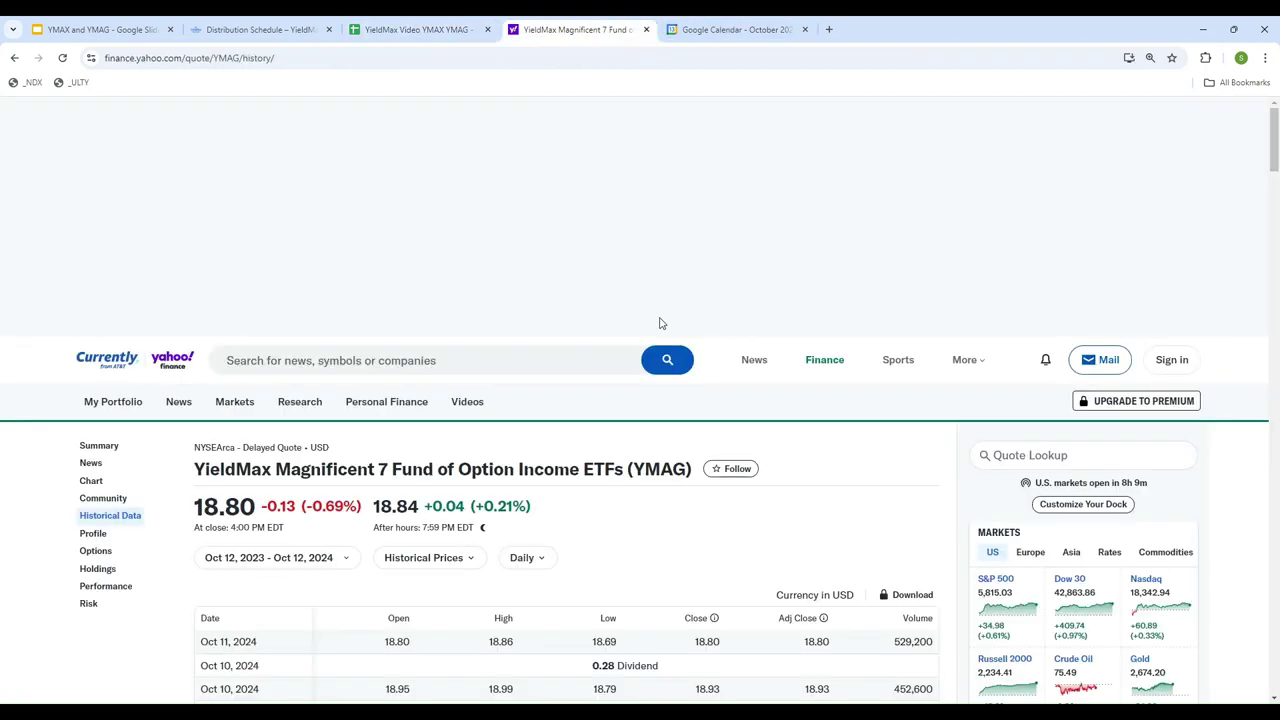
scroll(705, 343, down, 20)
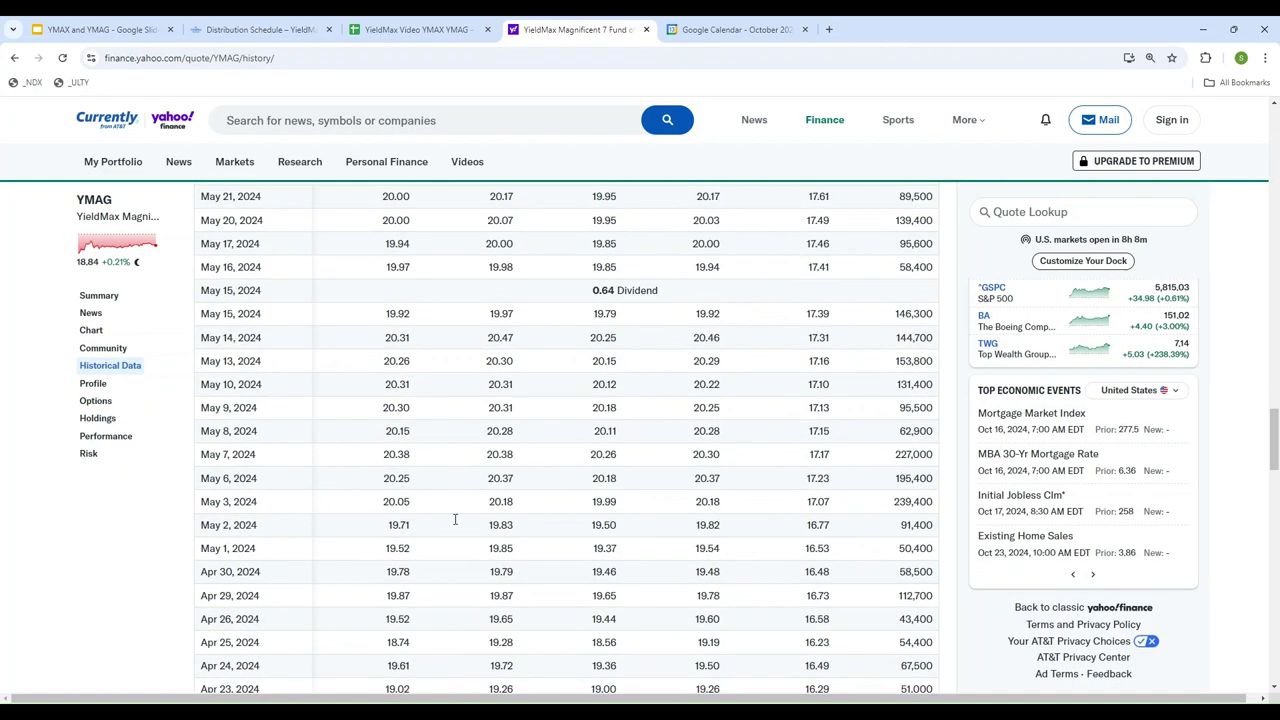
scroll(323, 543, down, 15)
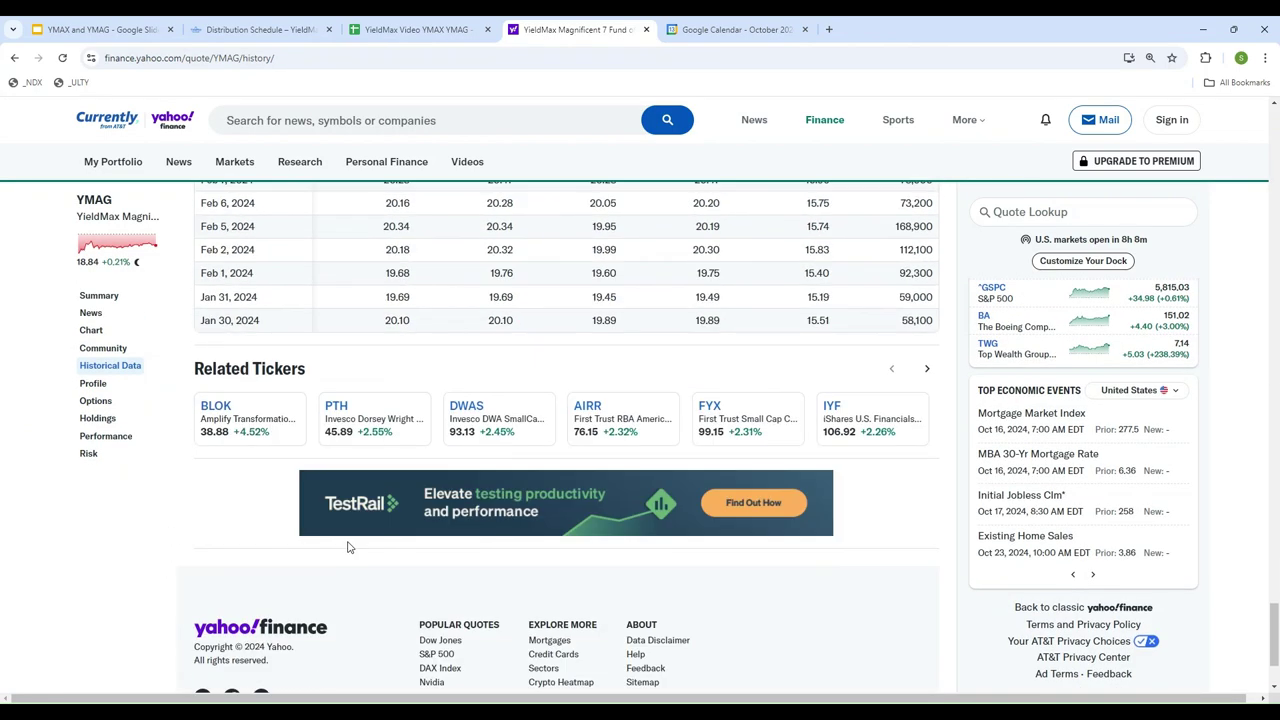
scroll(349, 543, up, 2)
scroll(320, 480, up, 2)
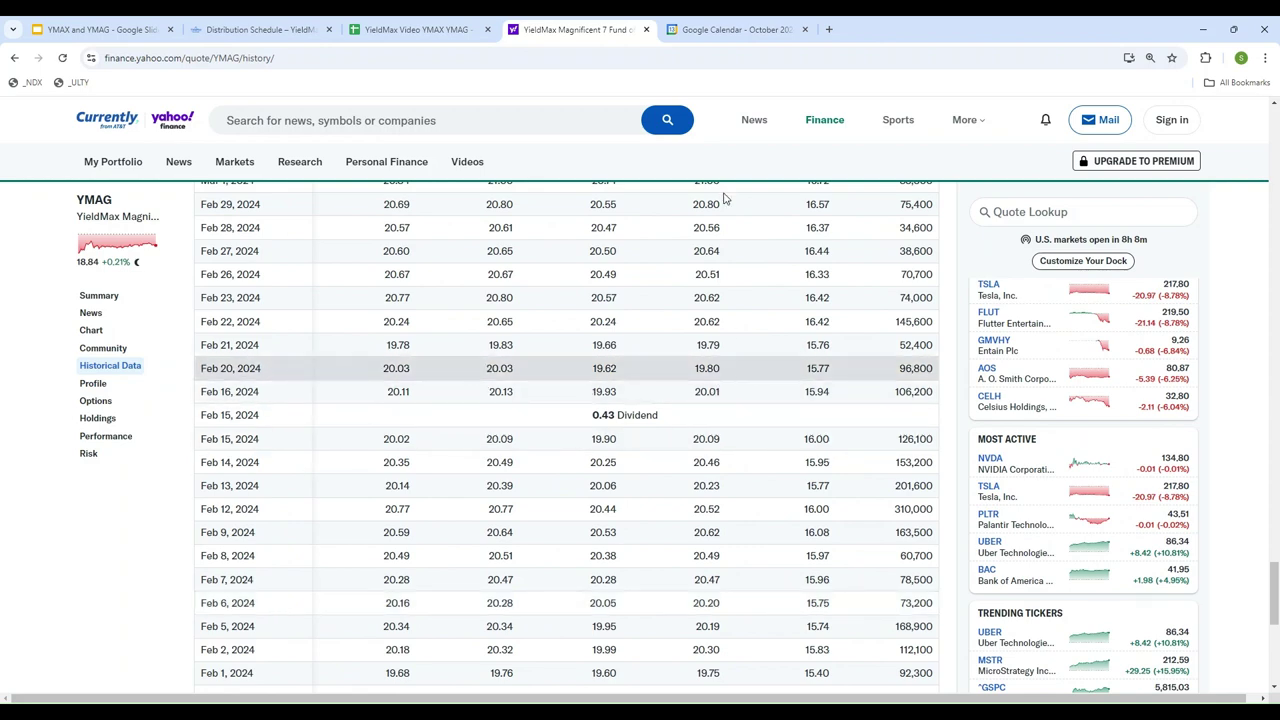
click(402, 30)
click(436, 426)
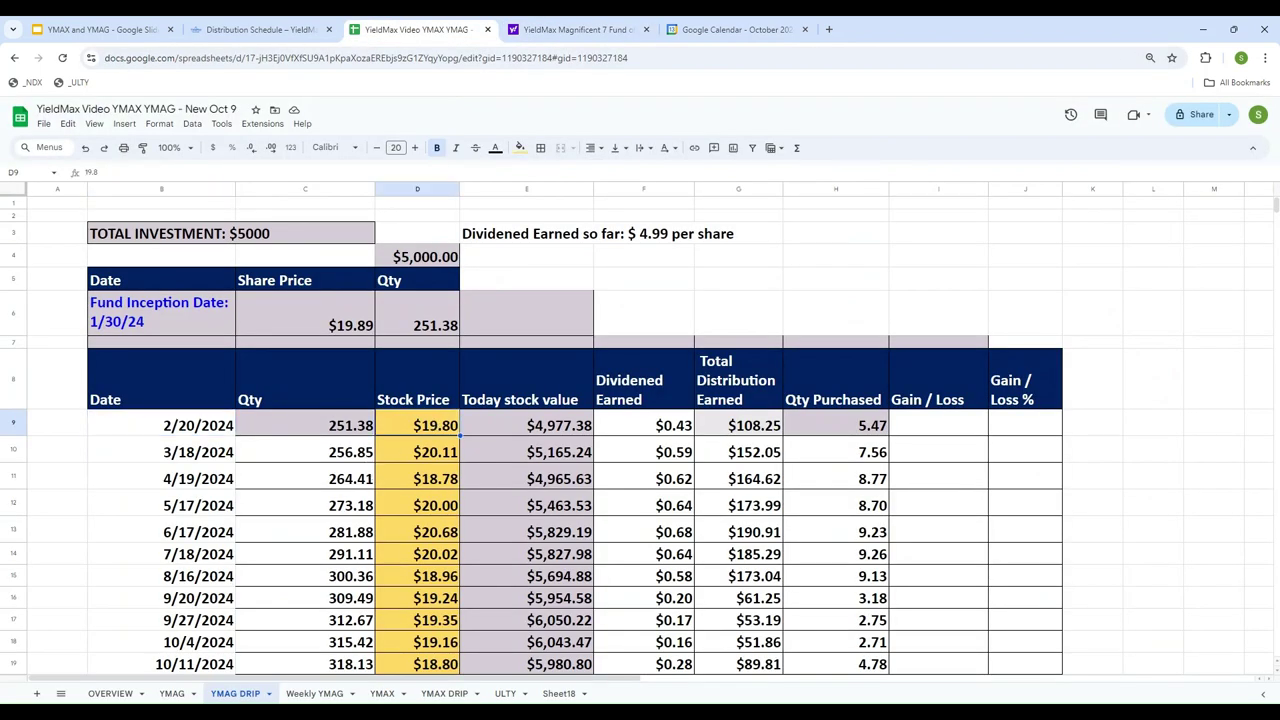
Step: Enter the first payment's Qty Purchased in H9 as the total distribution divided by the stock price, =G9/D9
key(Right)
key(Right)
key(Right)
key(Right)
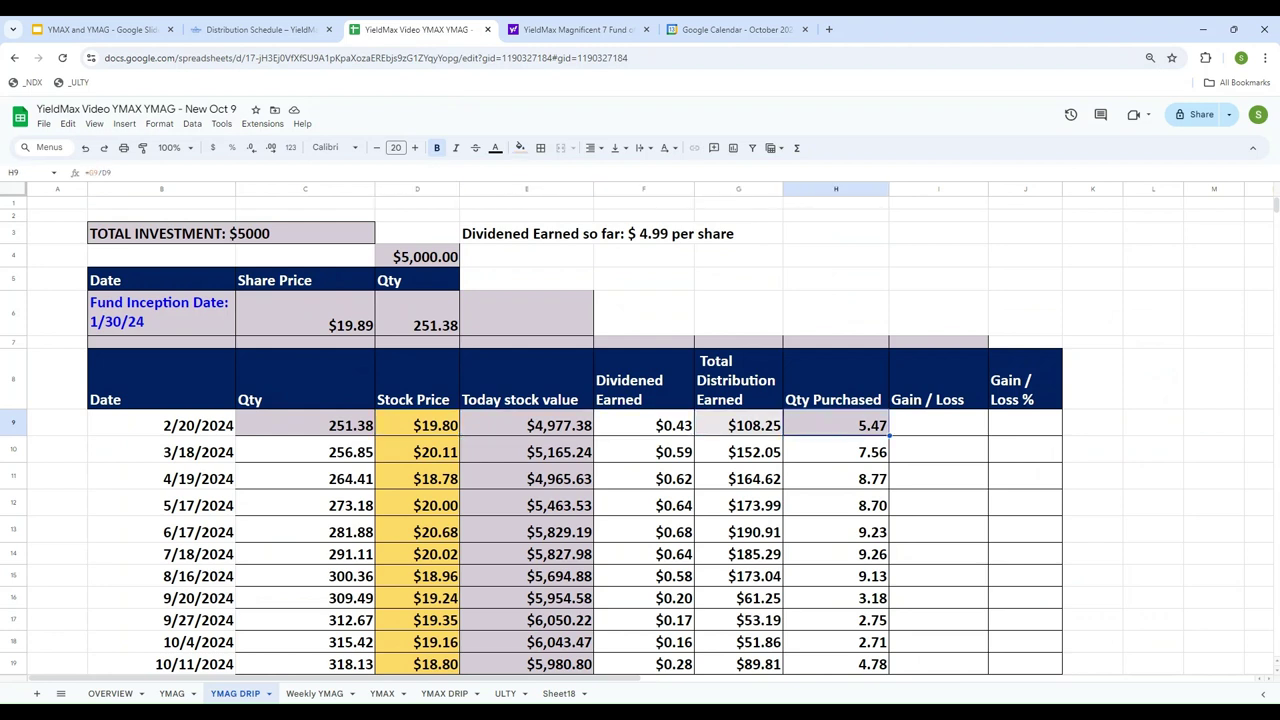
text(=)
key(Left)
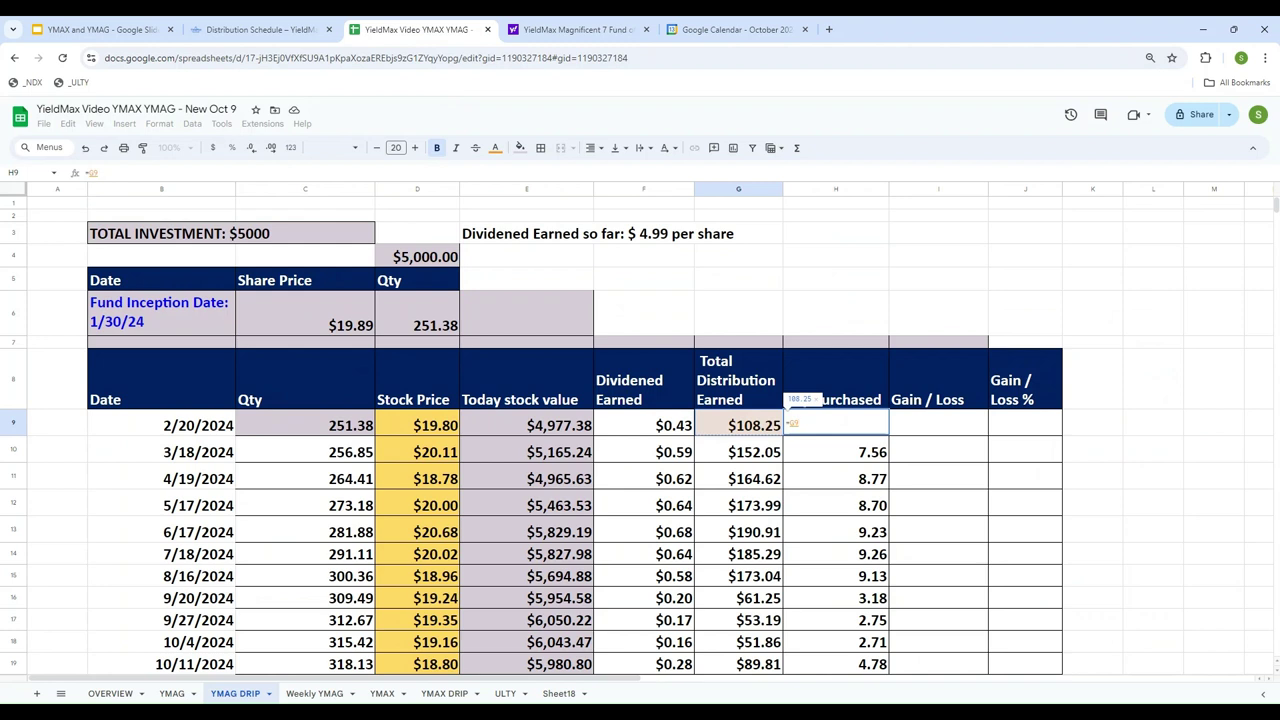
text(/)
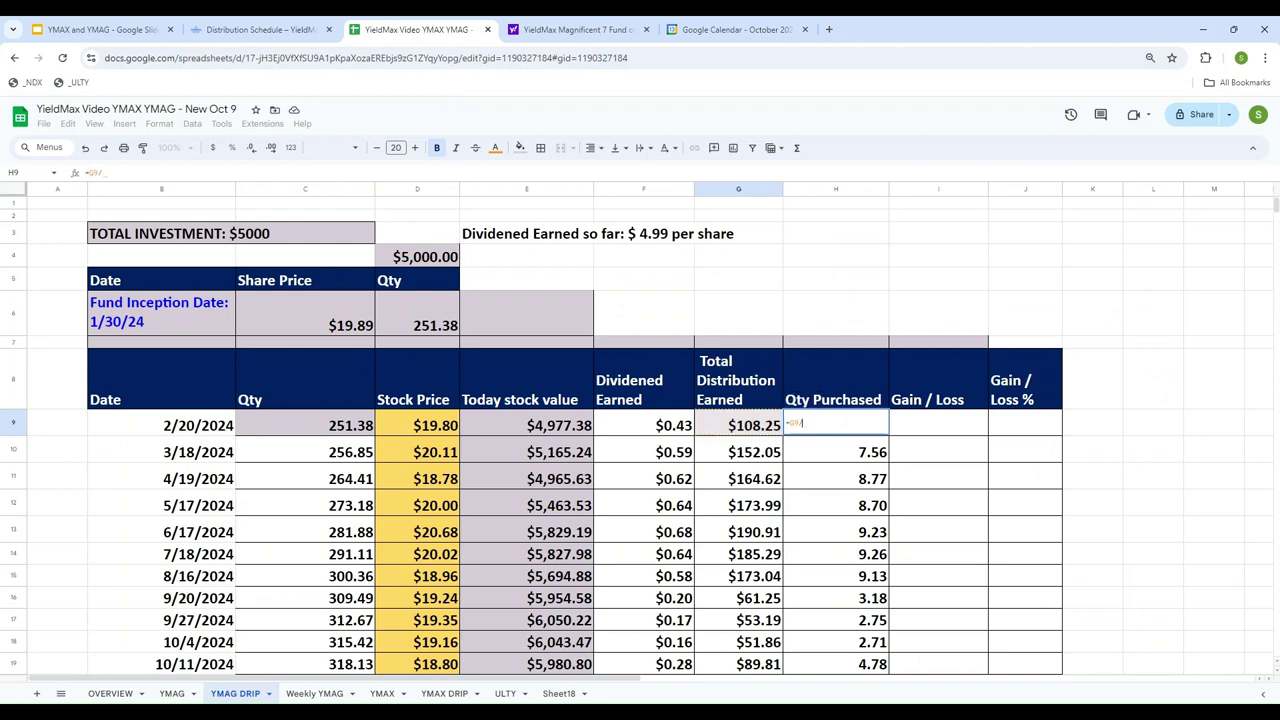
key(Left)
key(Left)
key(Left)
key(Left)
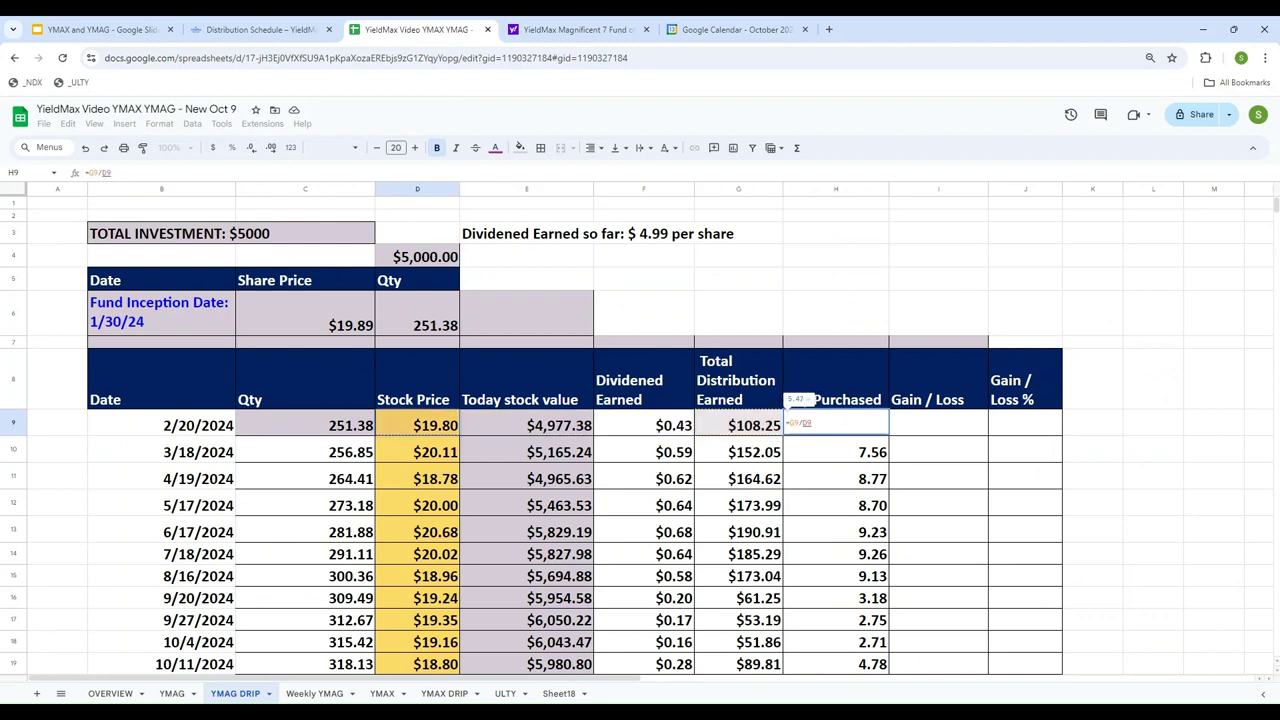
key(Return)
Step: Go through row 9's distribution earned, starting quantity and quantity purchased on the YMAG DRIP sheet
key(Up)
key(Left)
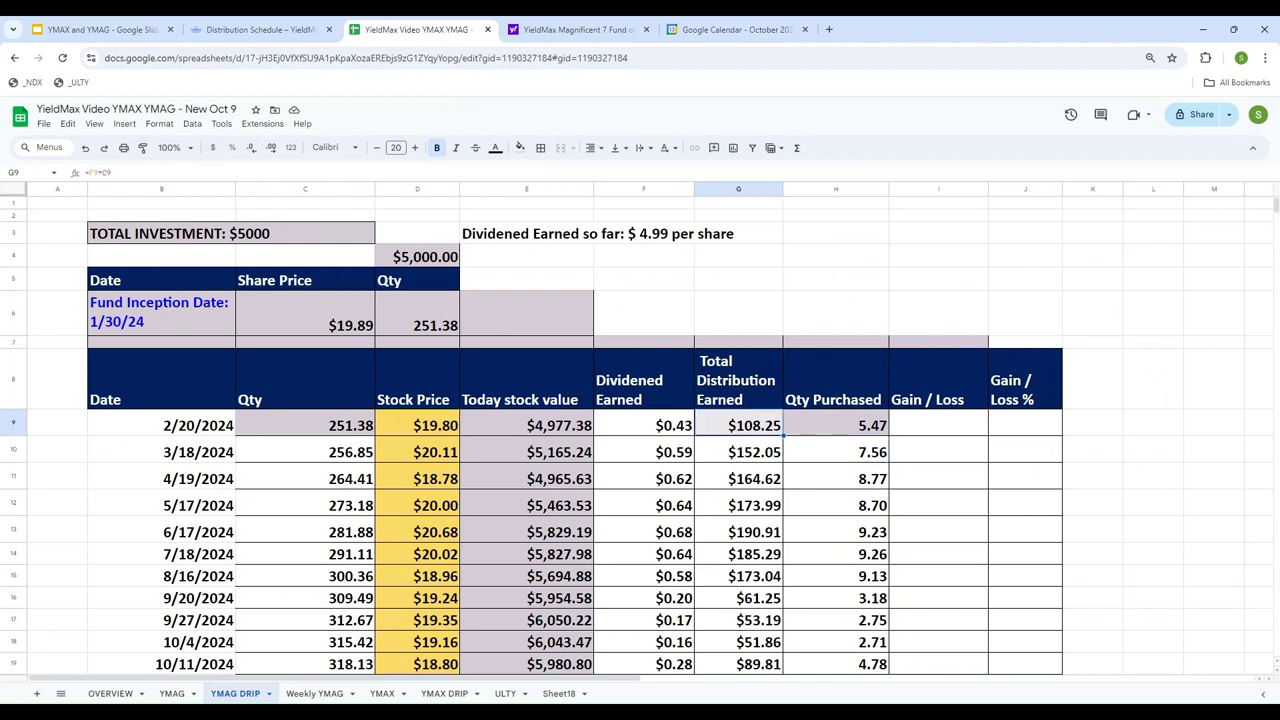
key(Right)
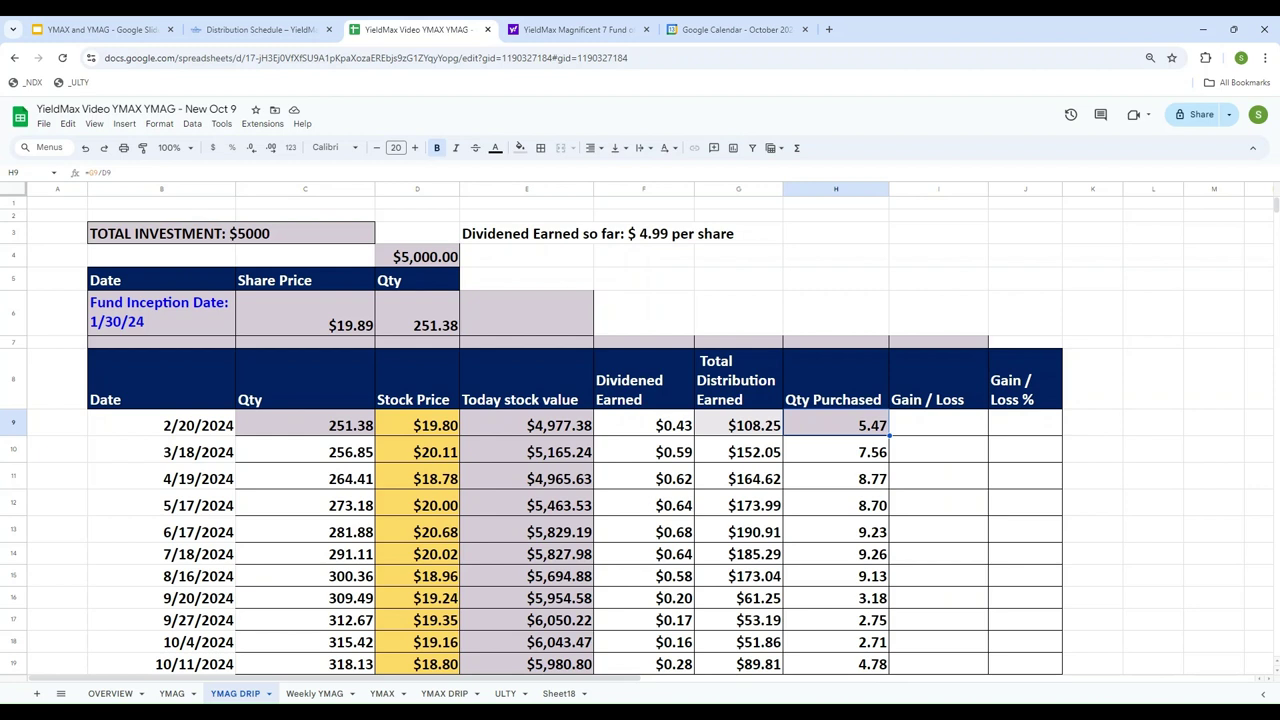
key(Left)
key(Left)
key(Left)
key(Left)
key(Left)
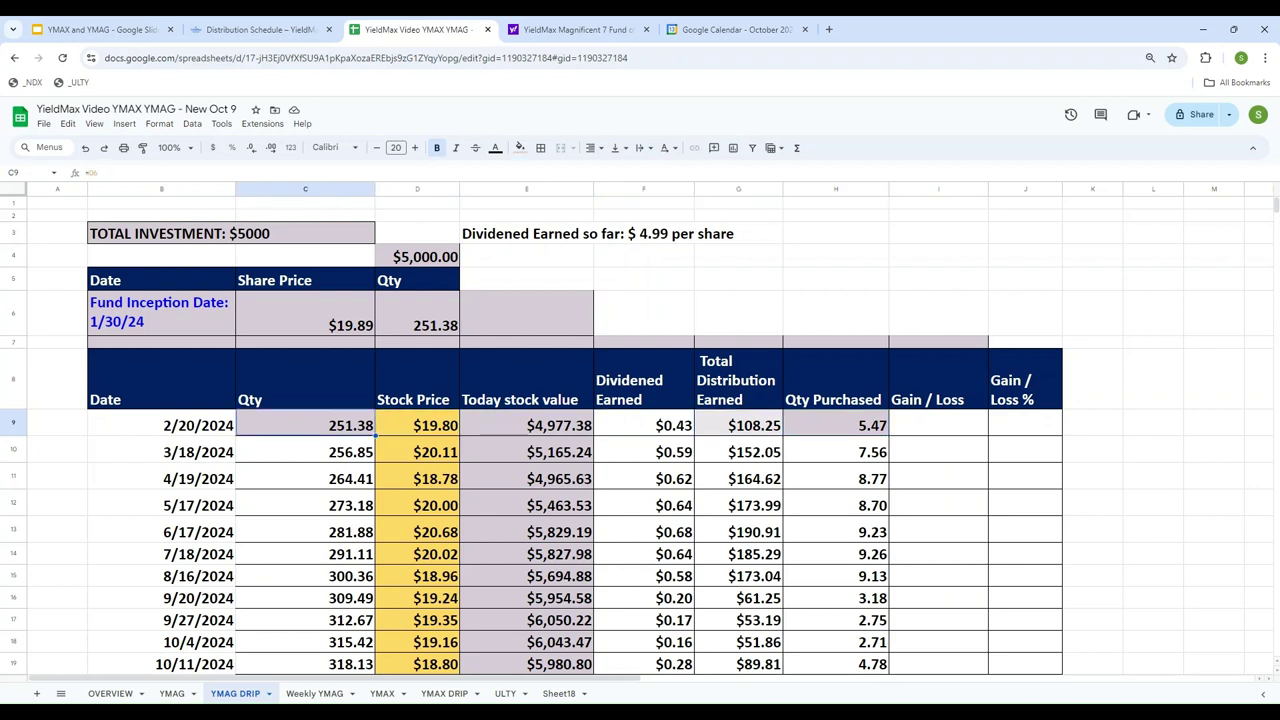
key(Right)
key(Right)
key(Right)
key(Right)
key(Right)
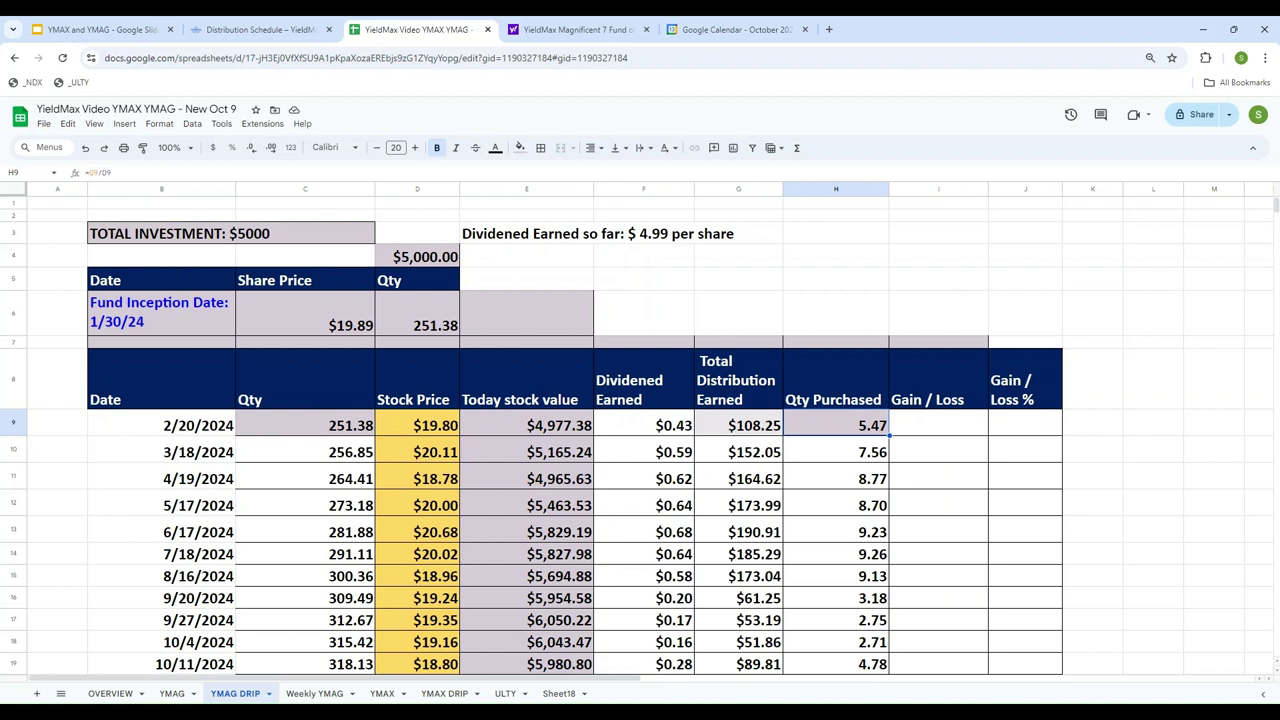
Step: Follow the purchased shares from H9 into the 3/18/2024 quantity in C10, and go across that row to its Qty Purchased
key(Left)
key(Left)
key(Left)
key(Left)
key(Left)
key(Down)
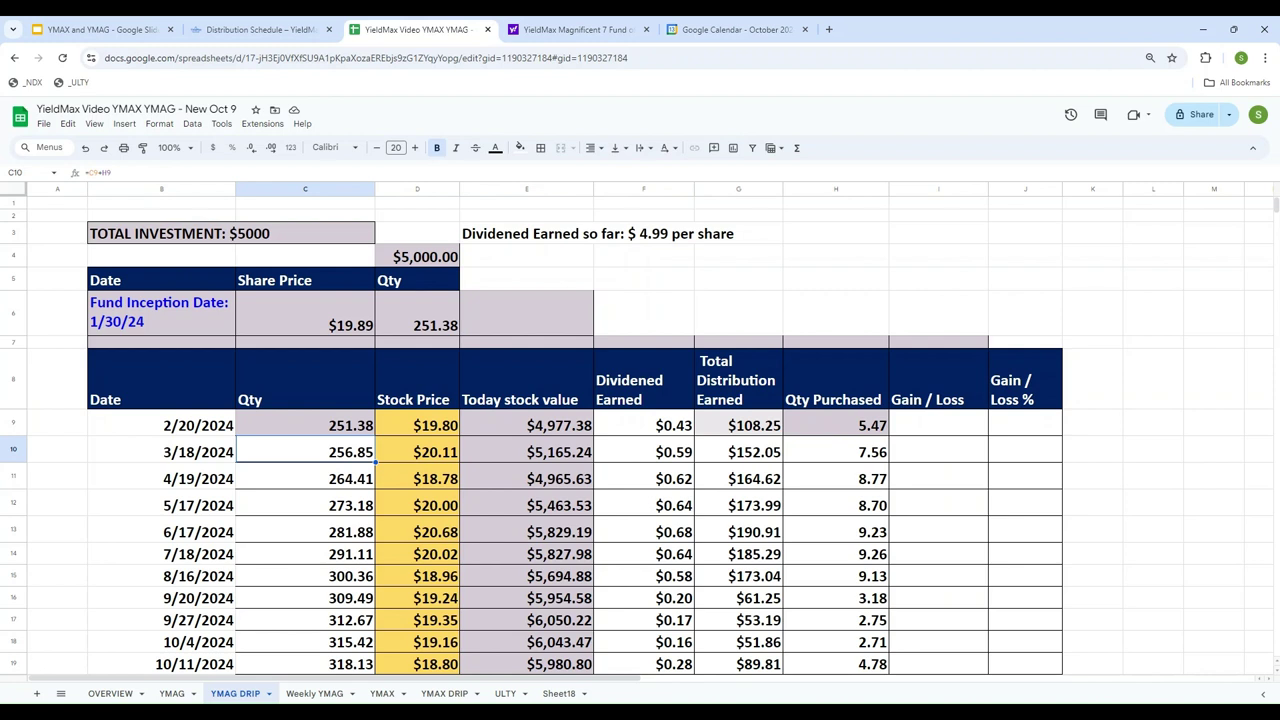
key(Right)
key(Right)
key(Right)
key(Right)
key(Right)
key(Right)
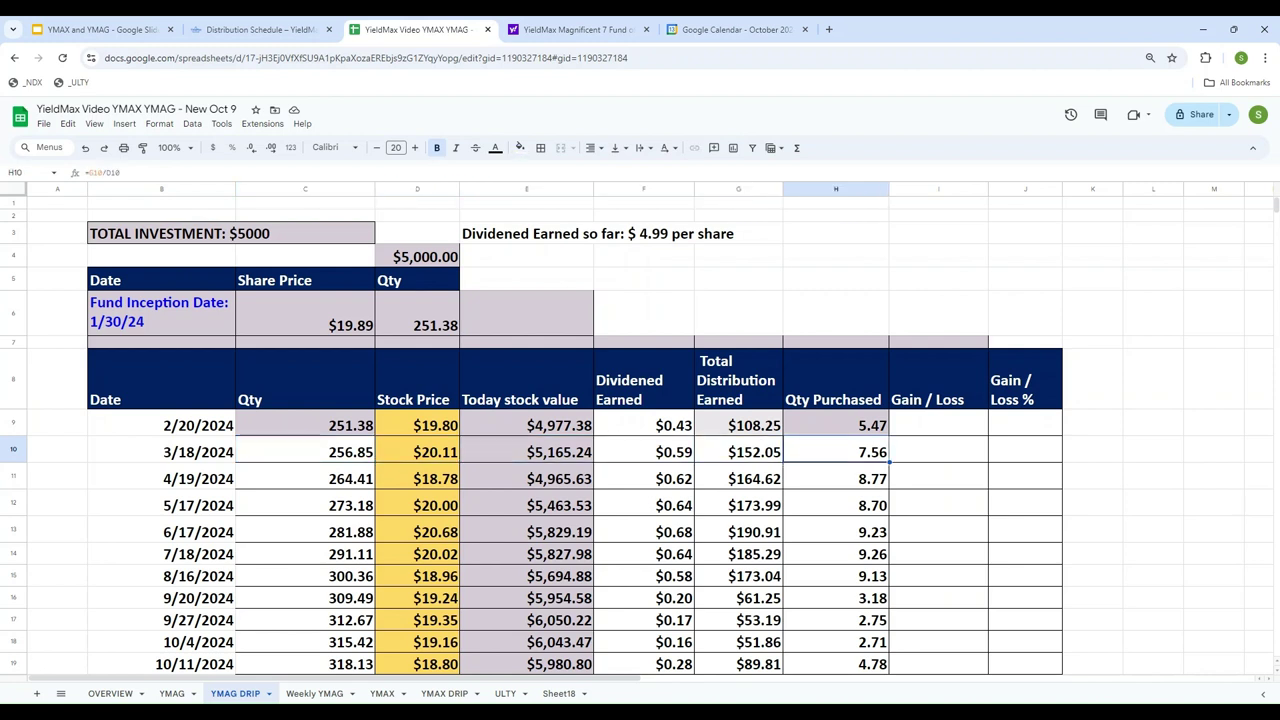
Step: Return to the starting quantity in C9 and follow the growing quantities down to the 10/13/2024 row
key(Left)
key(Left)
key(Left)
key(Left)
key(Left)
key(Left)
key(Up)
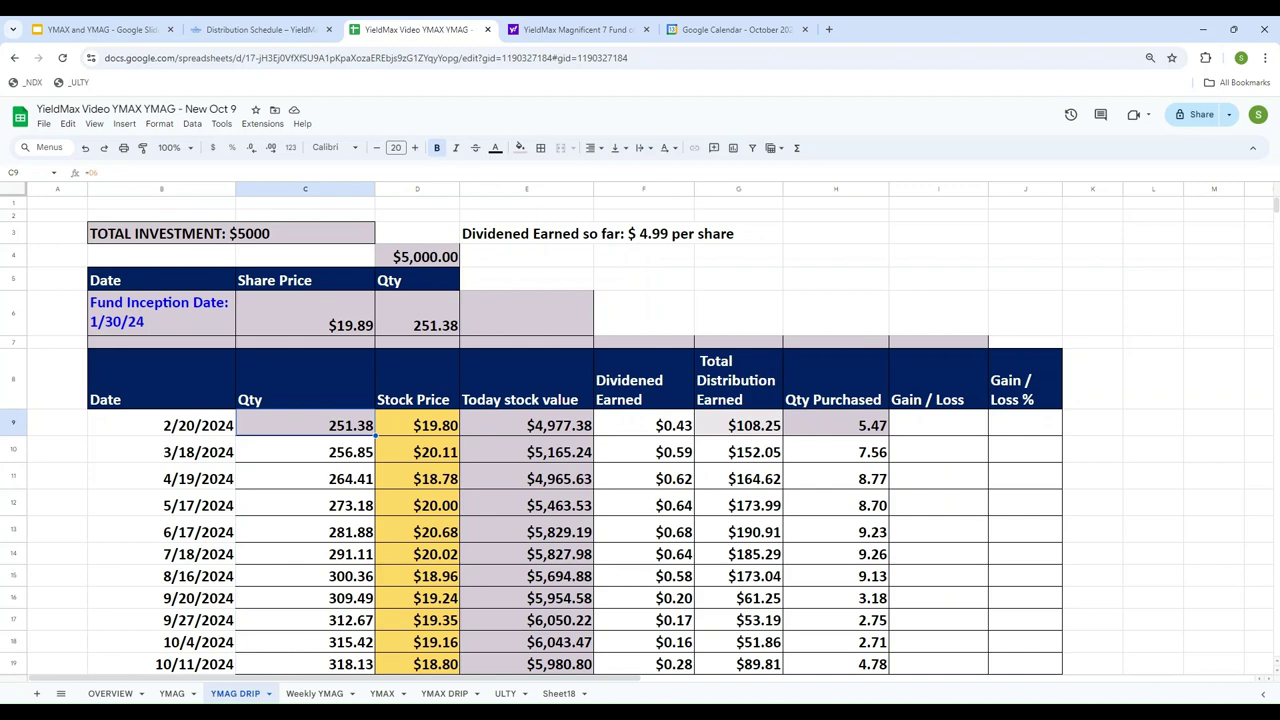
key(Down)
key(Down)
key(Down)
key(Down)
key(Down)
key(Down)
key(Down)
key(Down)
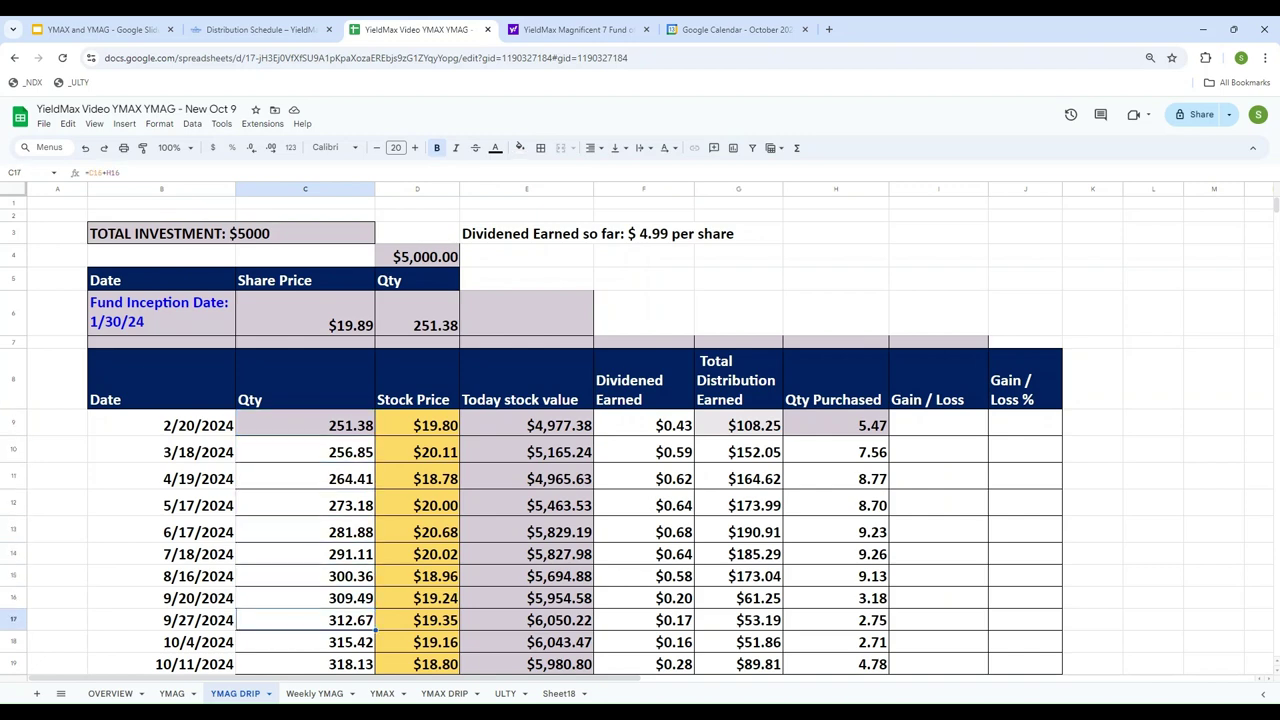
key(Down)
key(Down)
key(Down)
key(Down)
key(Down)
key(Down)
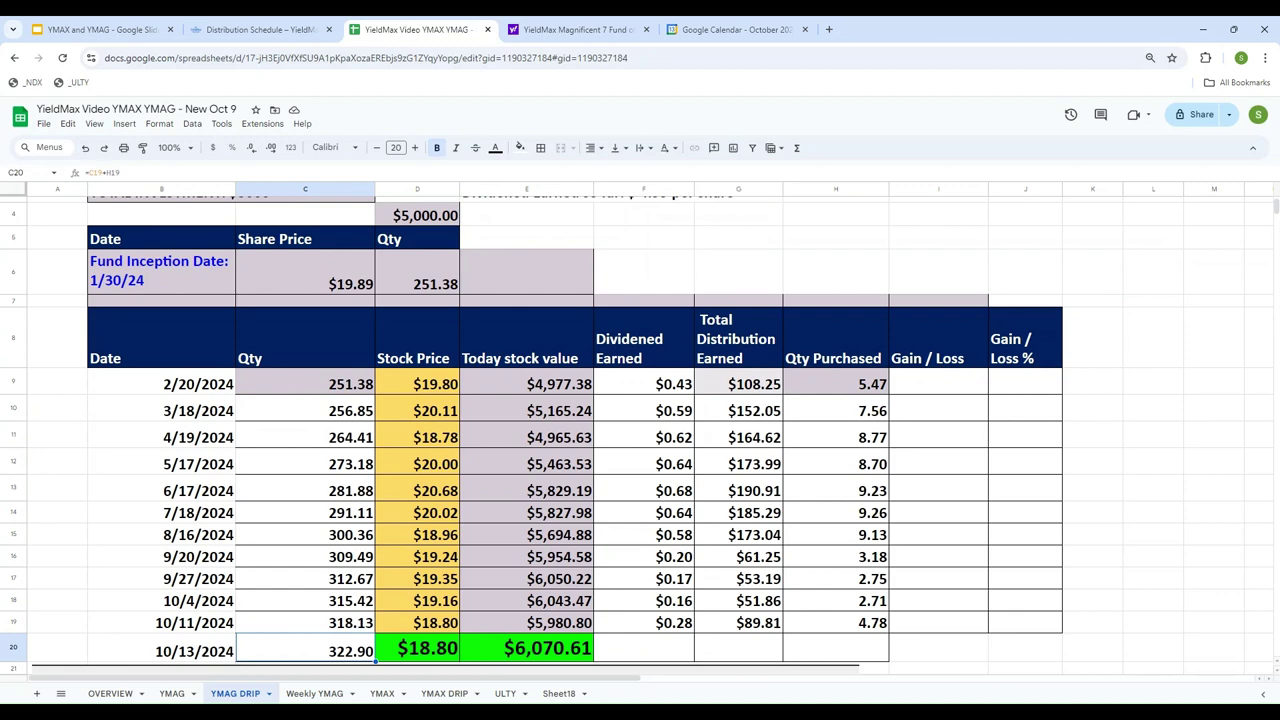
Step: Compare the 10/11/2024 quantity in C19 with the final quantity in C20
key(Up)
key(Up)
key(Up)
key(Up)
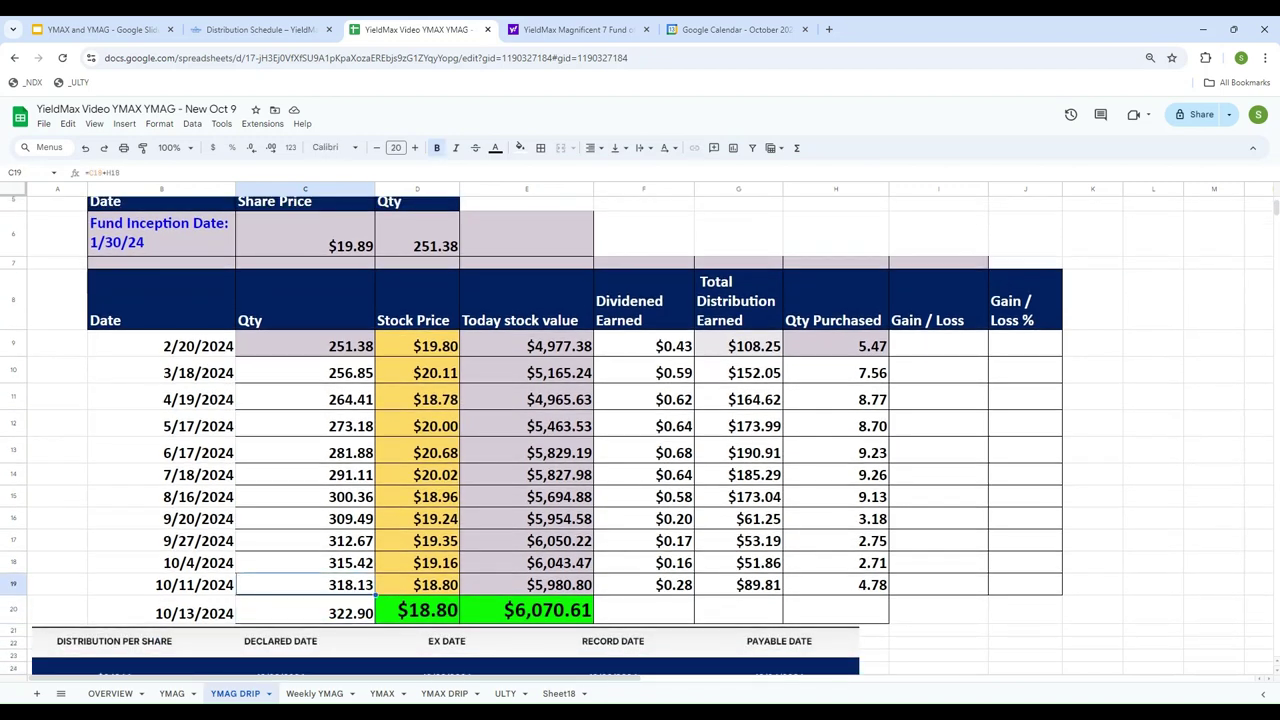
key(Down)
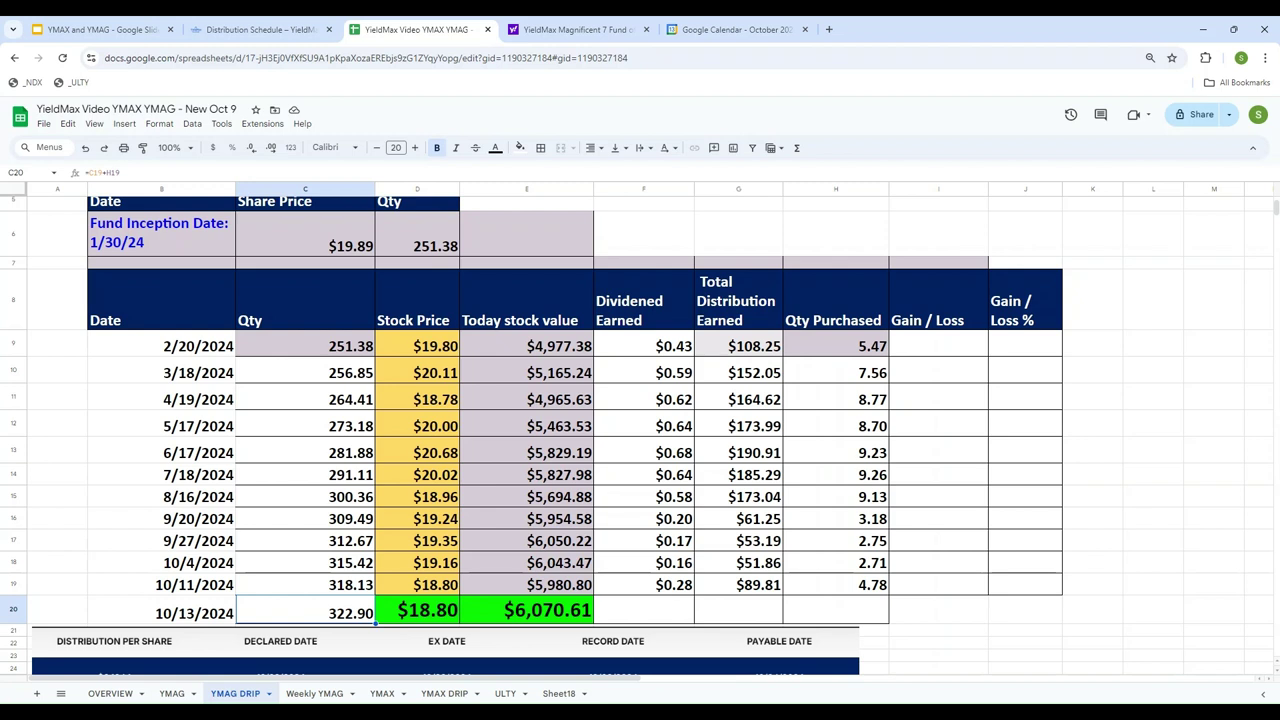
Step: Check the 10/13/2024 stock price in D20 against the latest YMAG close in Yahoo Finance's historical data, and return to the spreadsheet
key(Left)
key(Left)
key(Right)
key(Right)
key(Right)
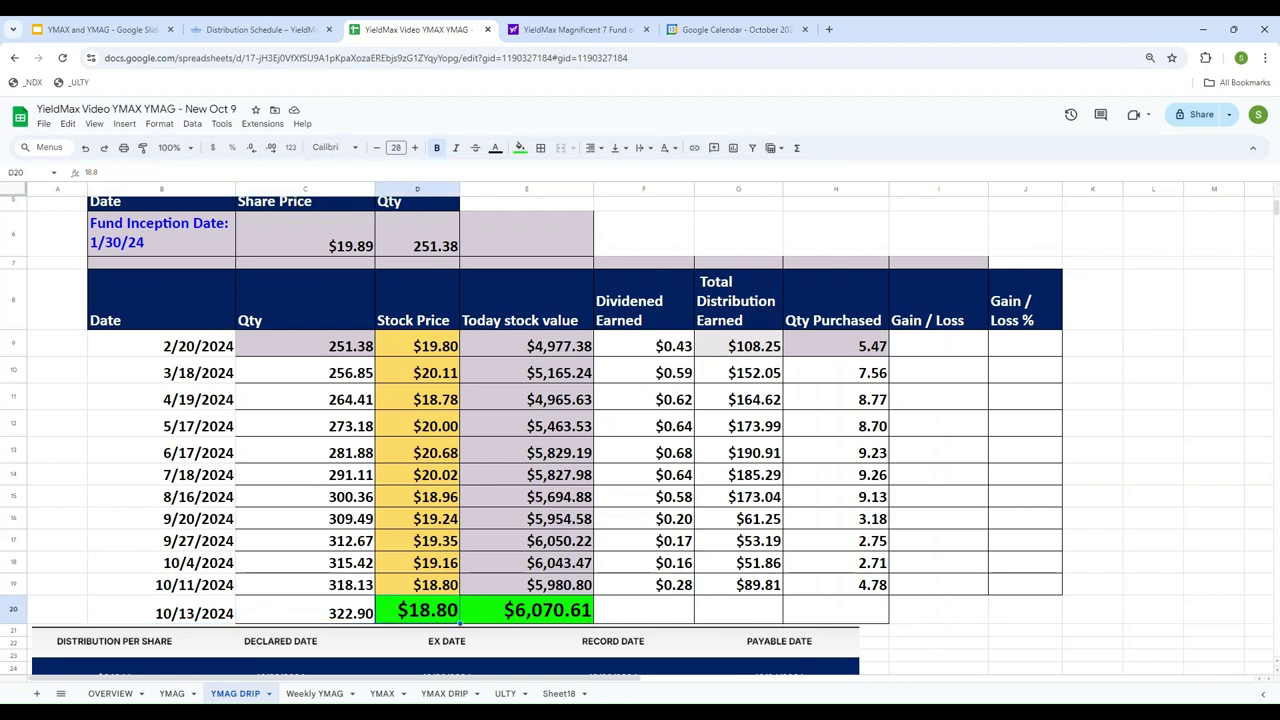
click(575, 29)
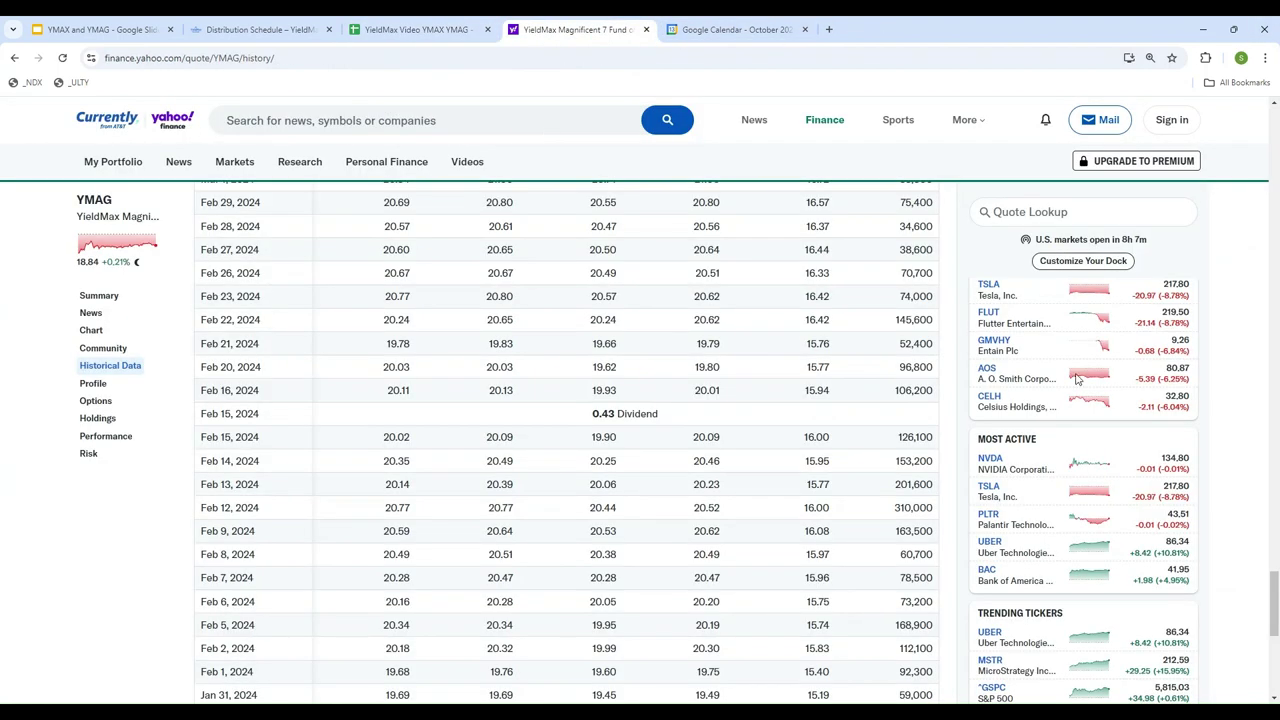
drag(1272, 626, 1263, 168)
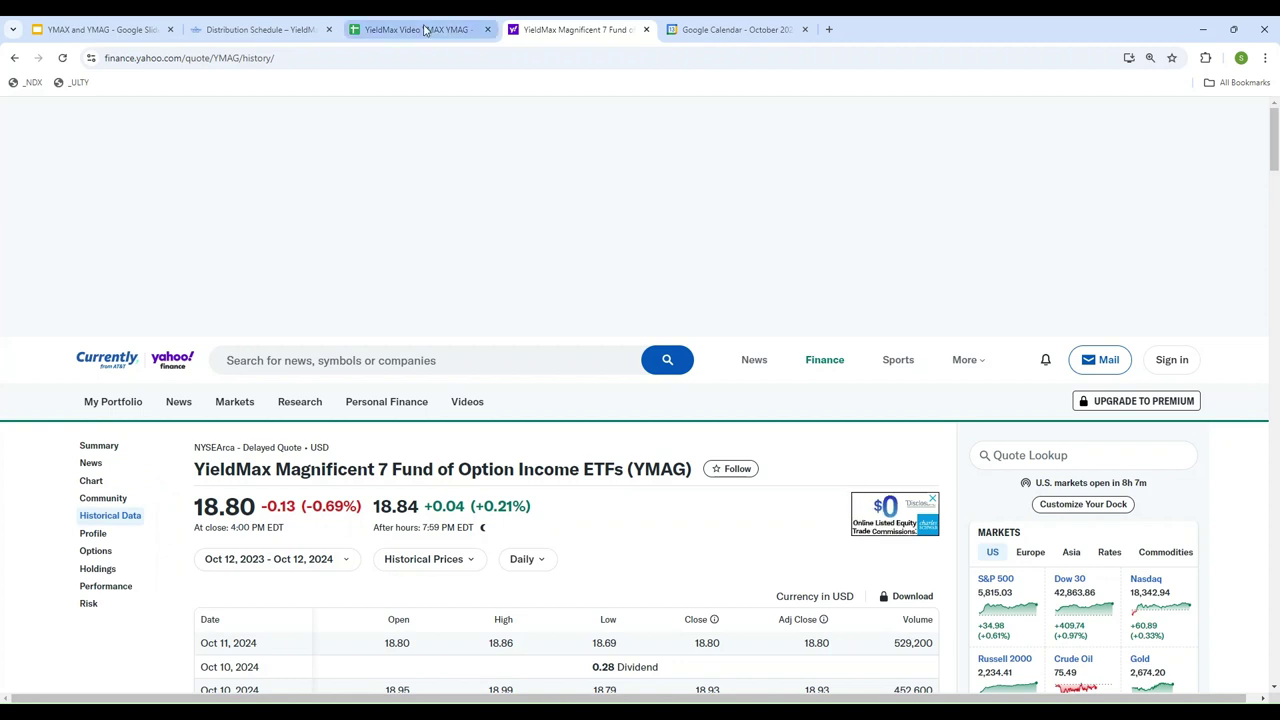
click(417, 29)
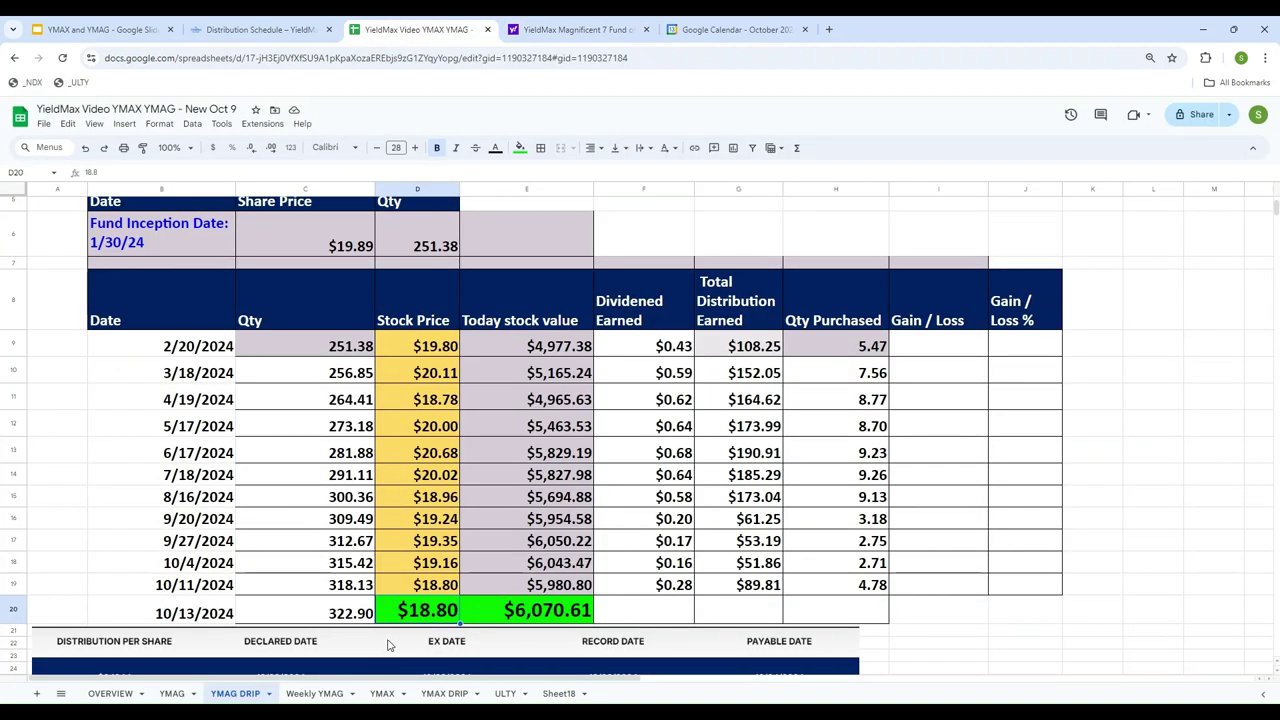
Step: Calculate the 10/13/2024 stock value in E20 of the YMAG DRIP sheet with the formula =D20*C20
click(298, 614)
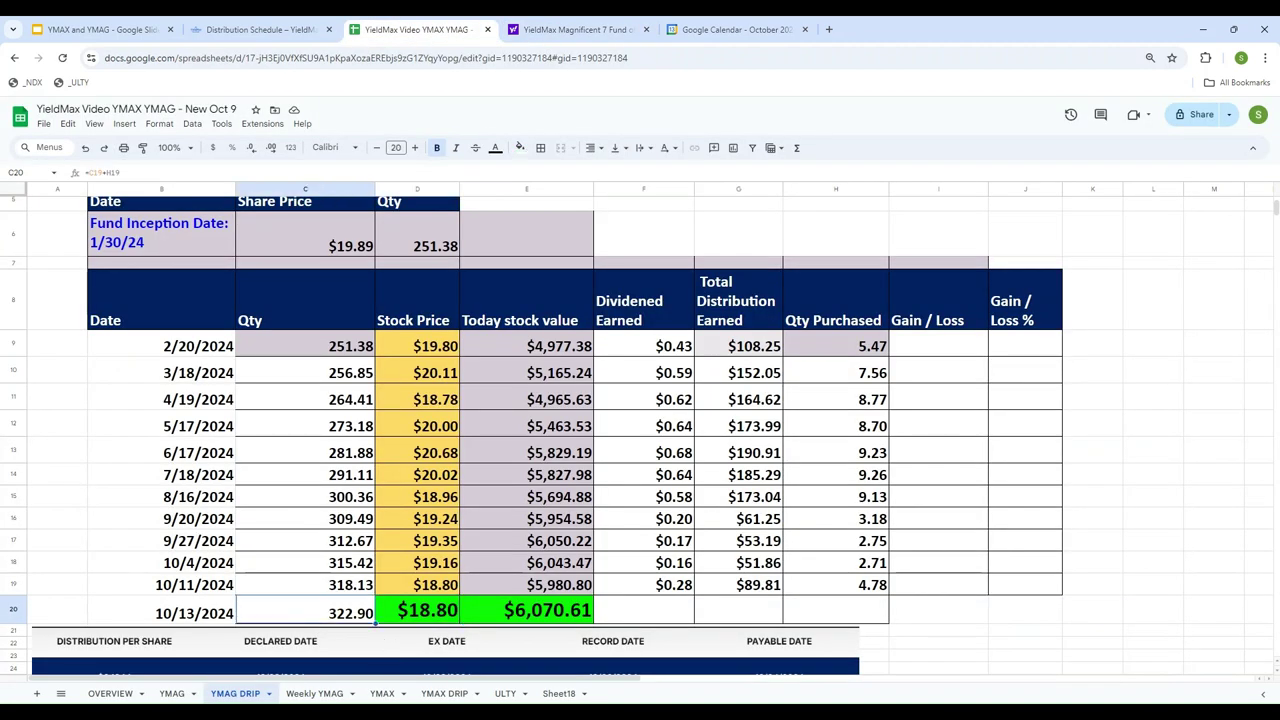
click(417, 610)
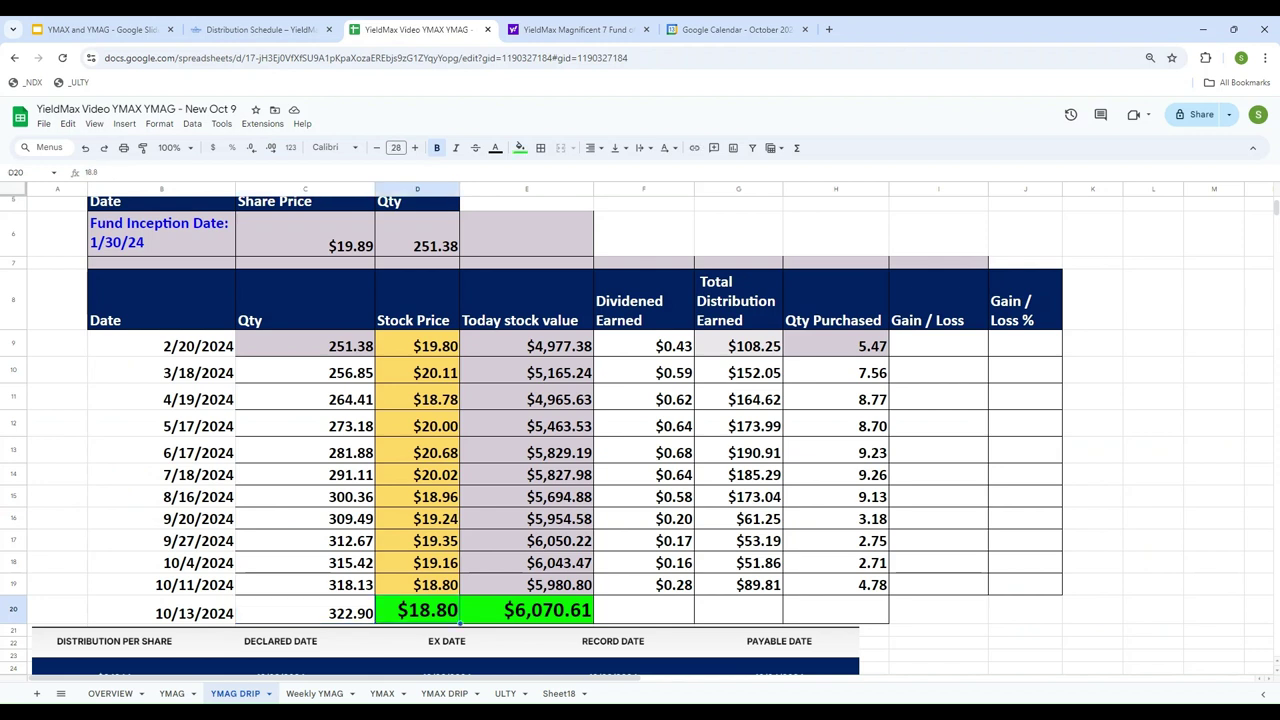
click(527, 612)
text(=D20)
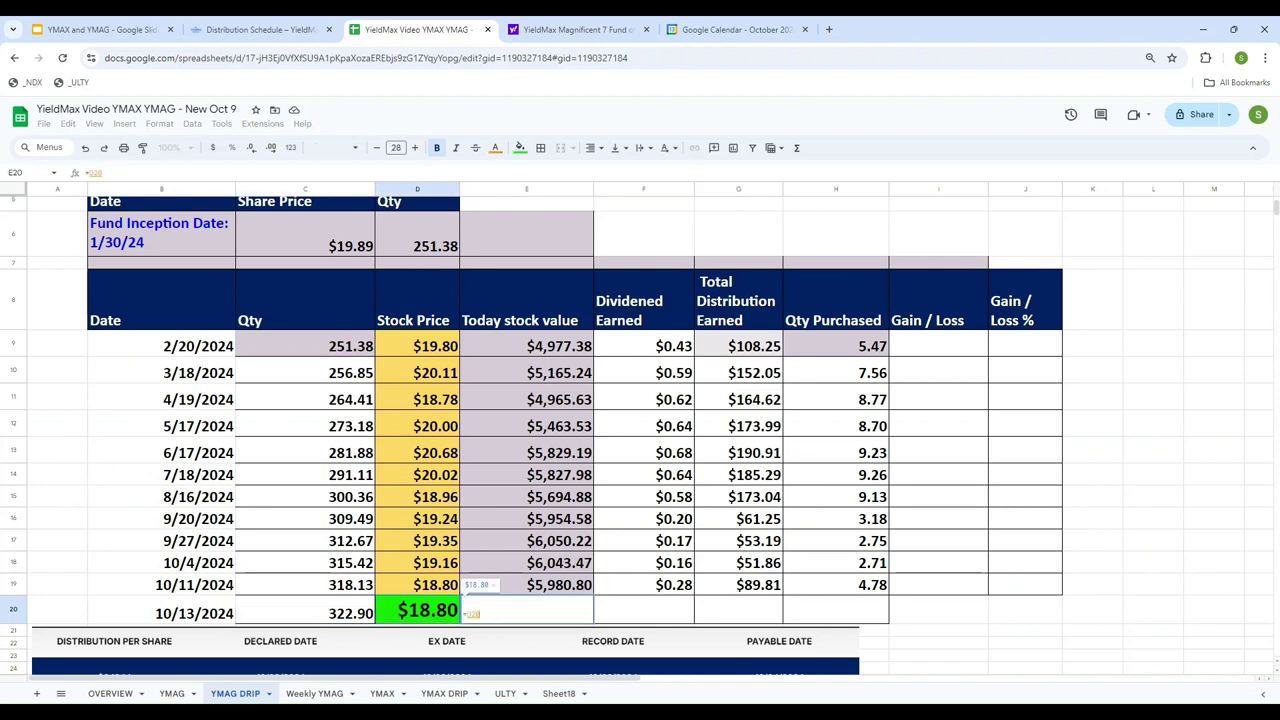
text(*C20)
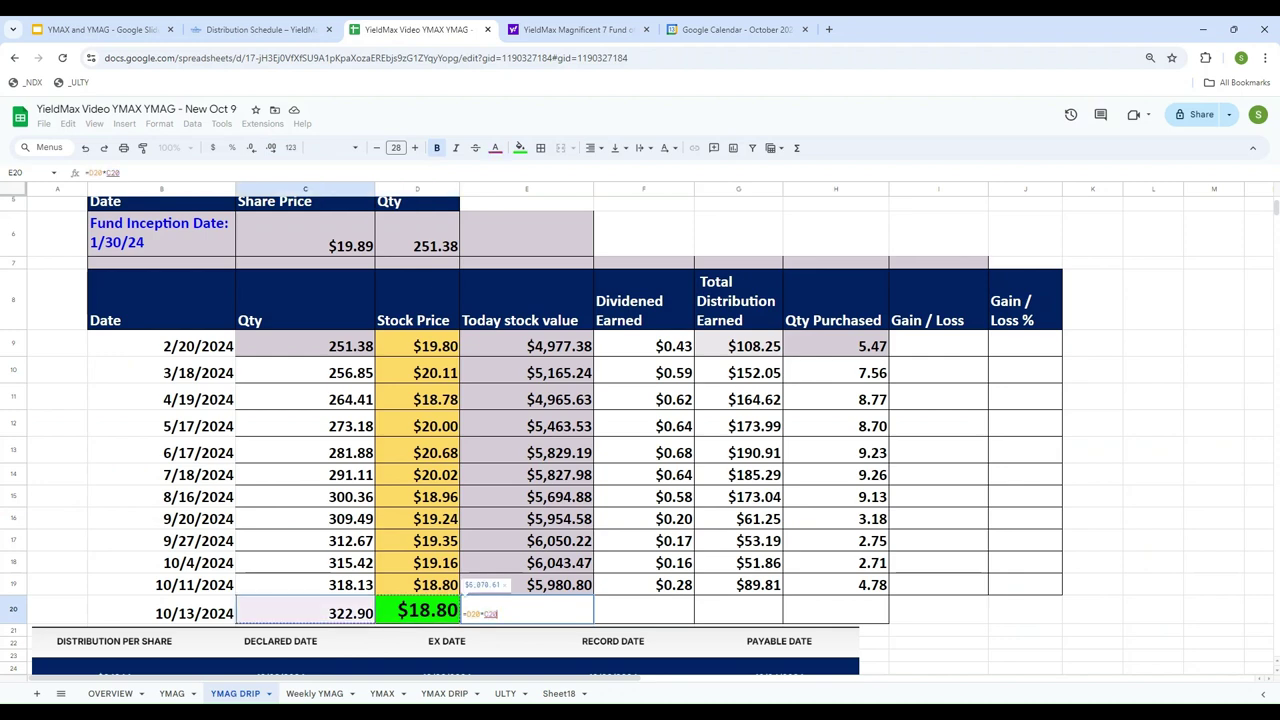
key(Return)
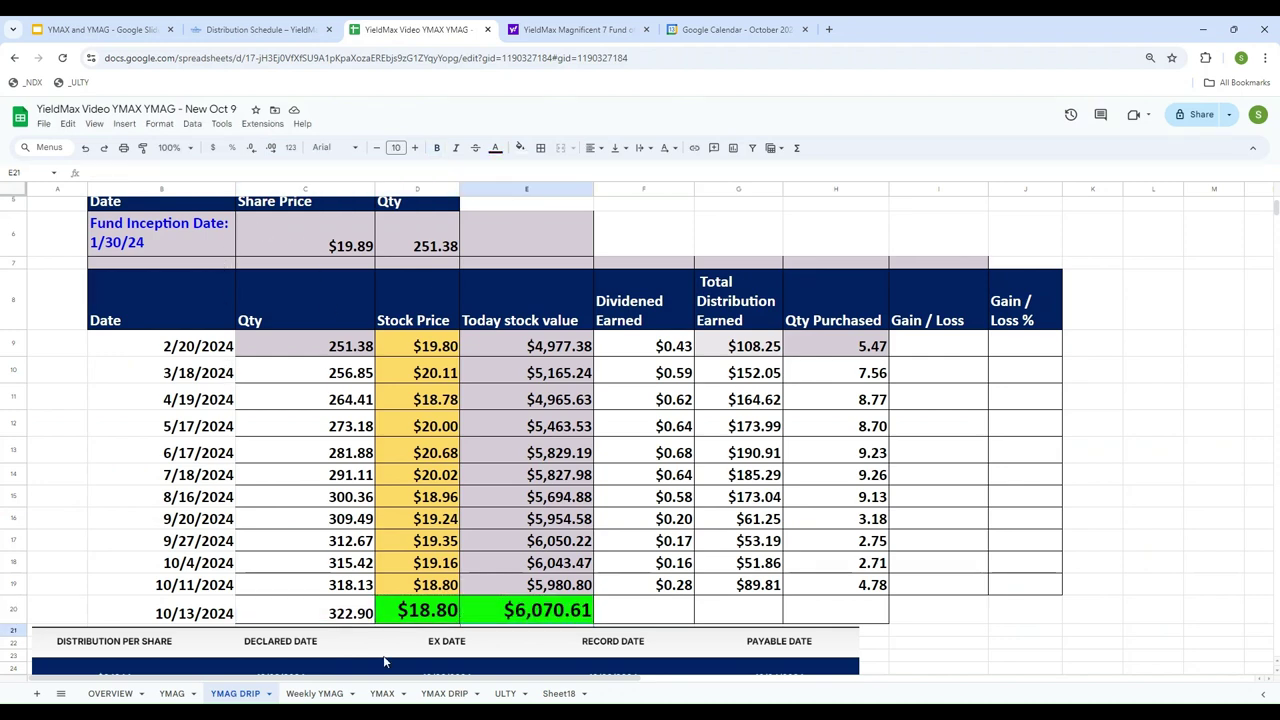
Step: On the OVERVIEW sheet, move the dark cover down to reveal strategy 2's value, profit and gain percentage
click(110, 693)
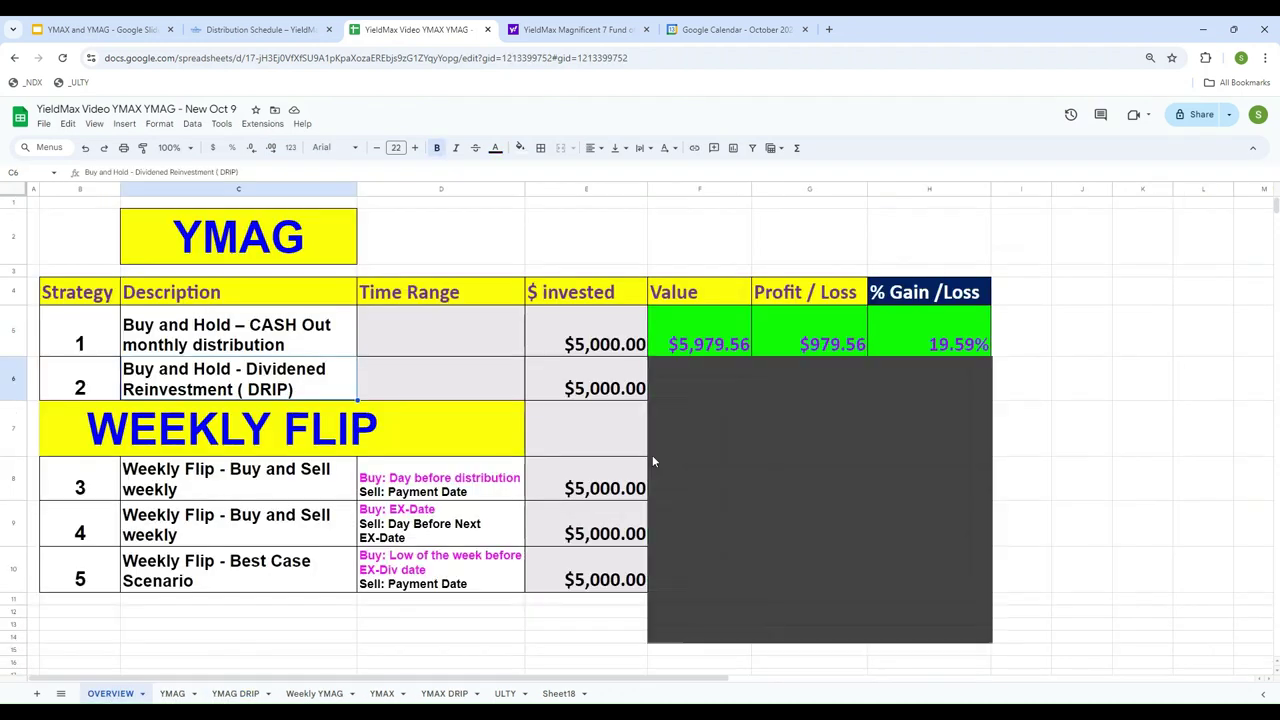
click(1075, 440)
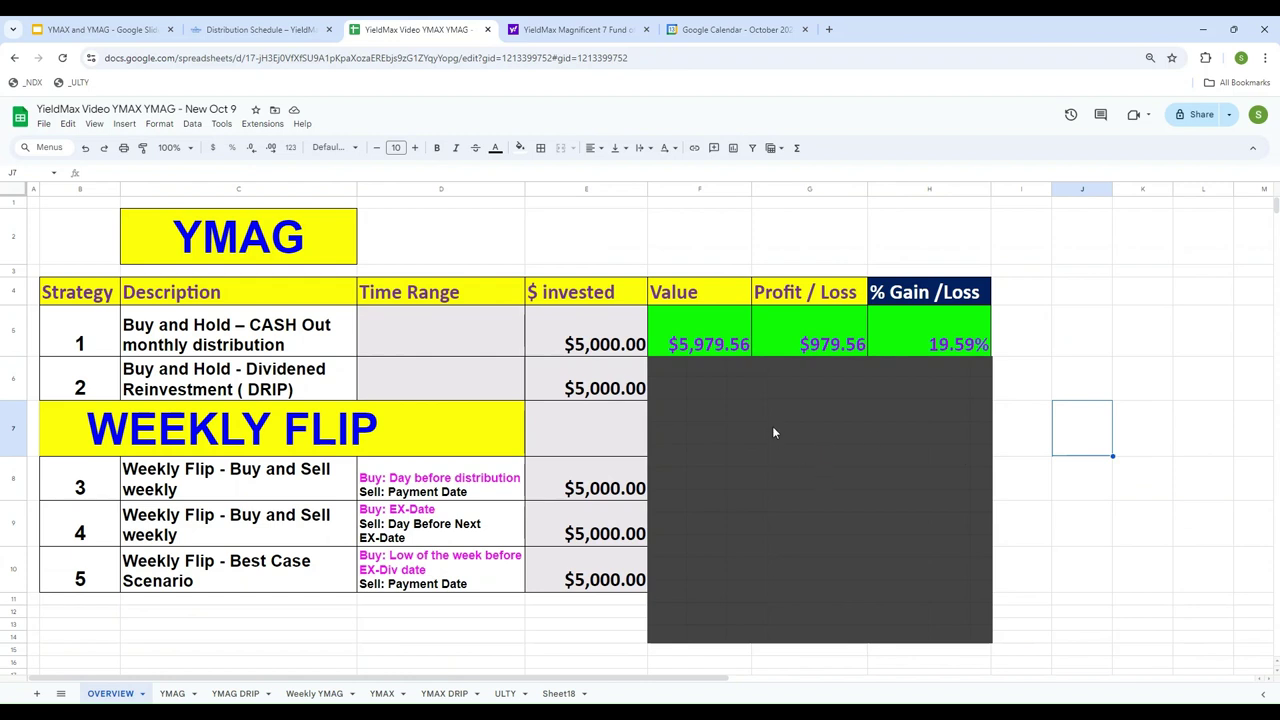
drag(773, 432, 774, 470)
click(1054, 449)
Step: Review strategy 1's row on the OVERVIEW sheet, from its description across the invested amount and value to its profit
click(238, 330)
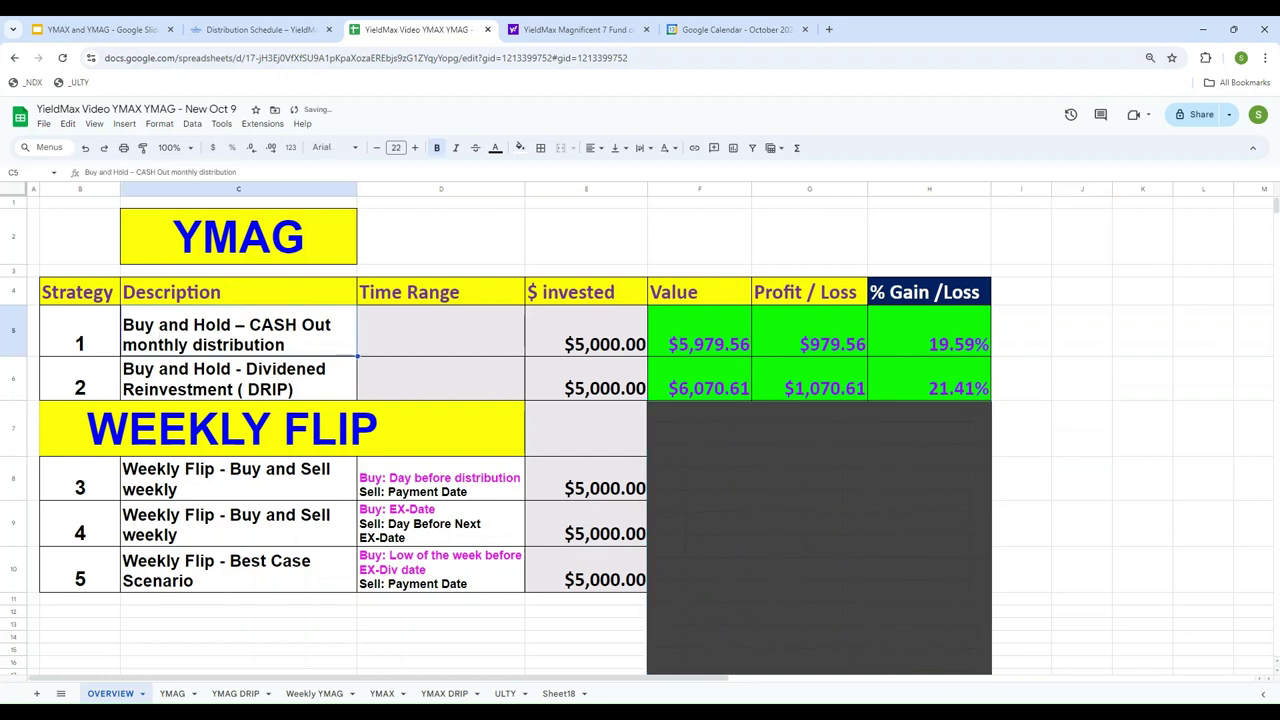
key(Right)
key(Right)
key(Right)
key(Right)
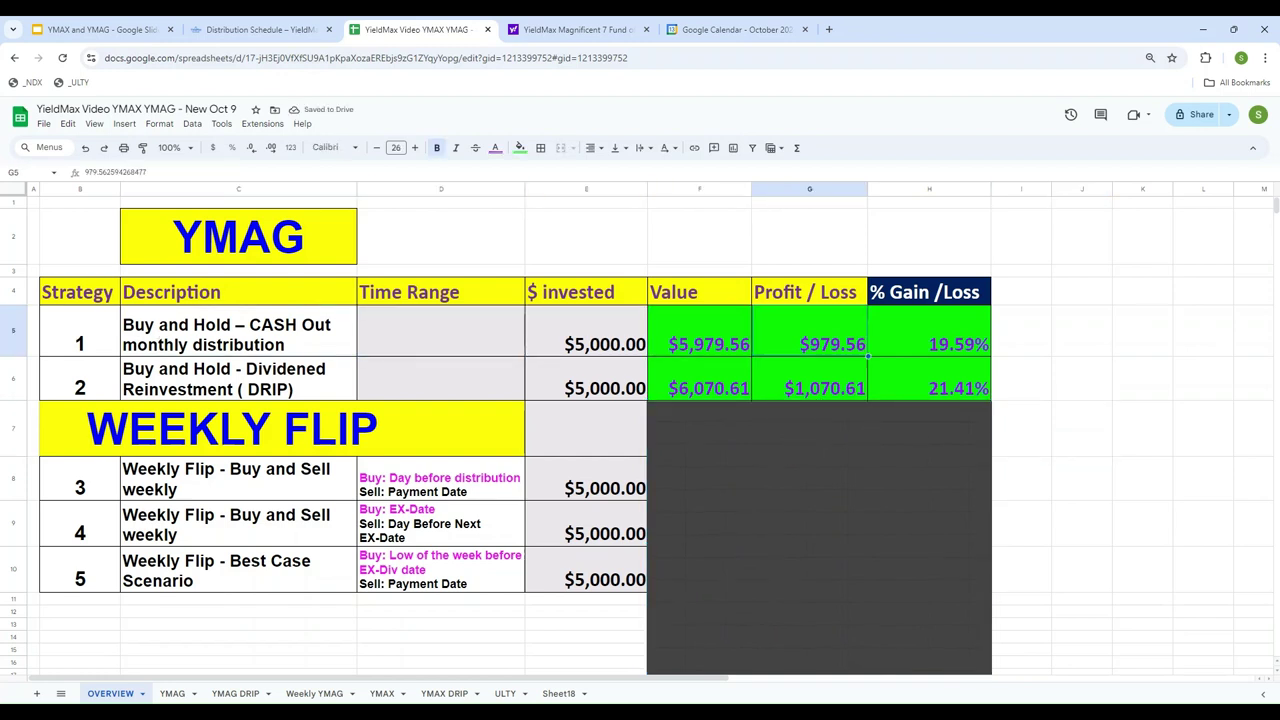
key(Left)
key(Left)
key(Left)
key(Left)
key(Left)
key(Left)
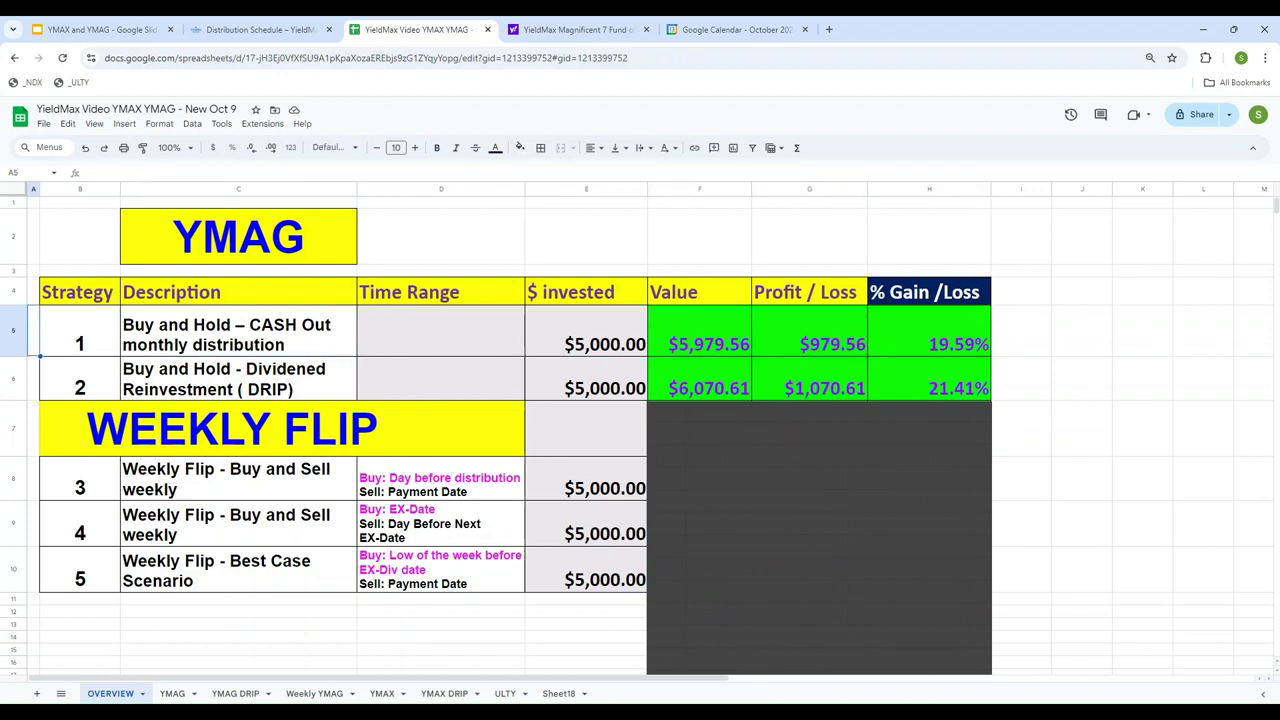
Step: Go across strategy 2's DRIP row to its percentage gain, checking the value and profit alongside it
key(Down)
key(Right)
key(Right)
key(Right)
key(Right)
key(Right)
key(Right)
key(Right)
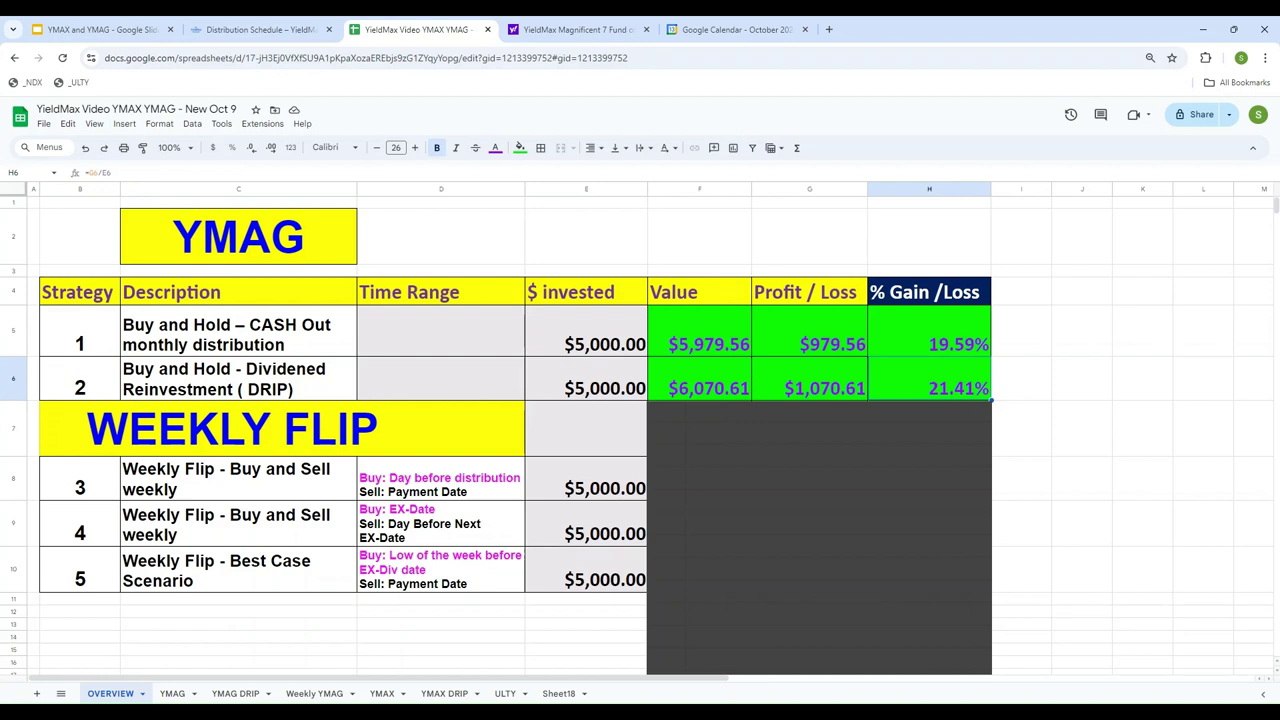
key(Left)
key(Left)
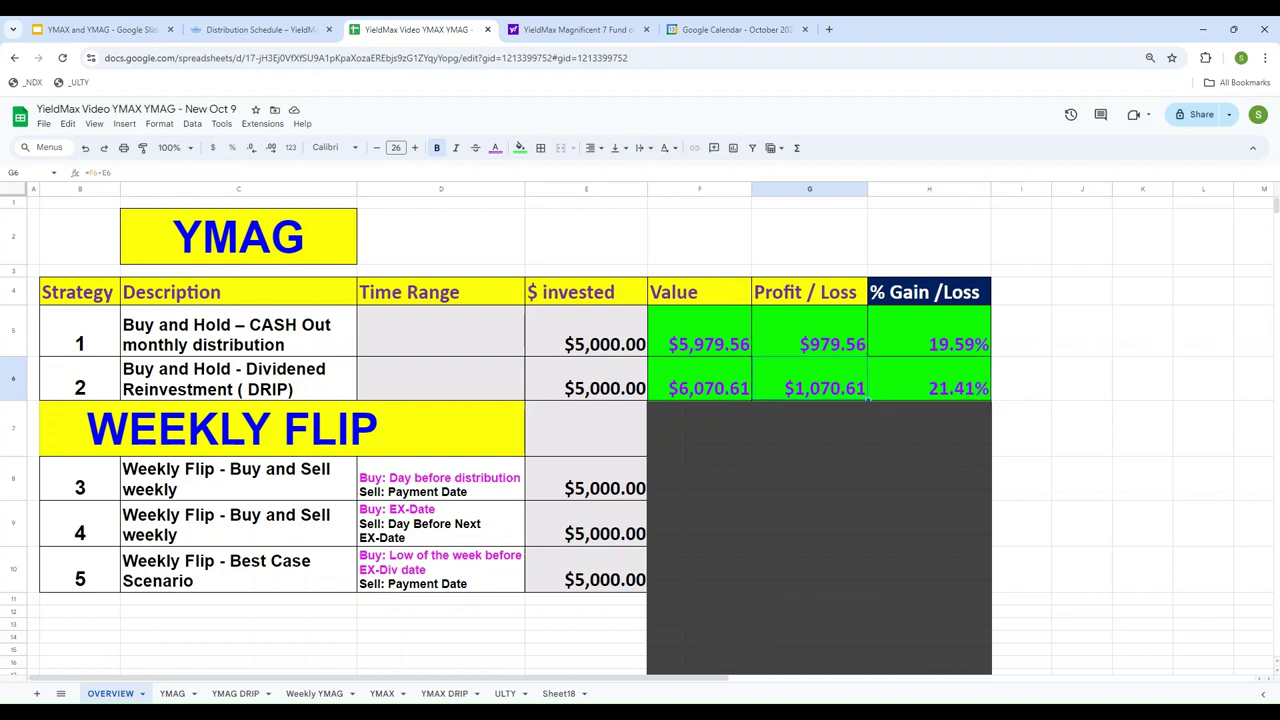
key(Right)
key(Right)
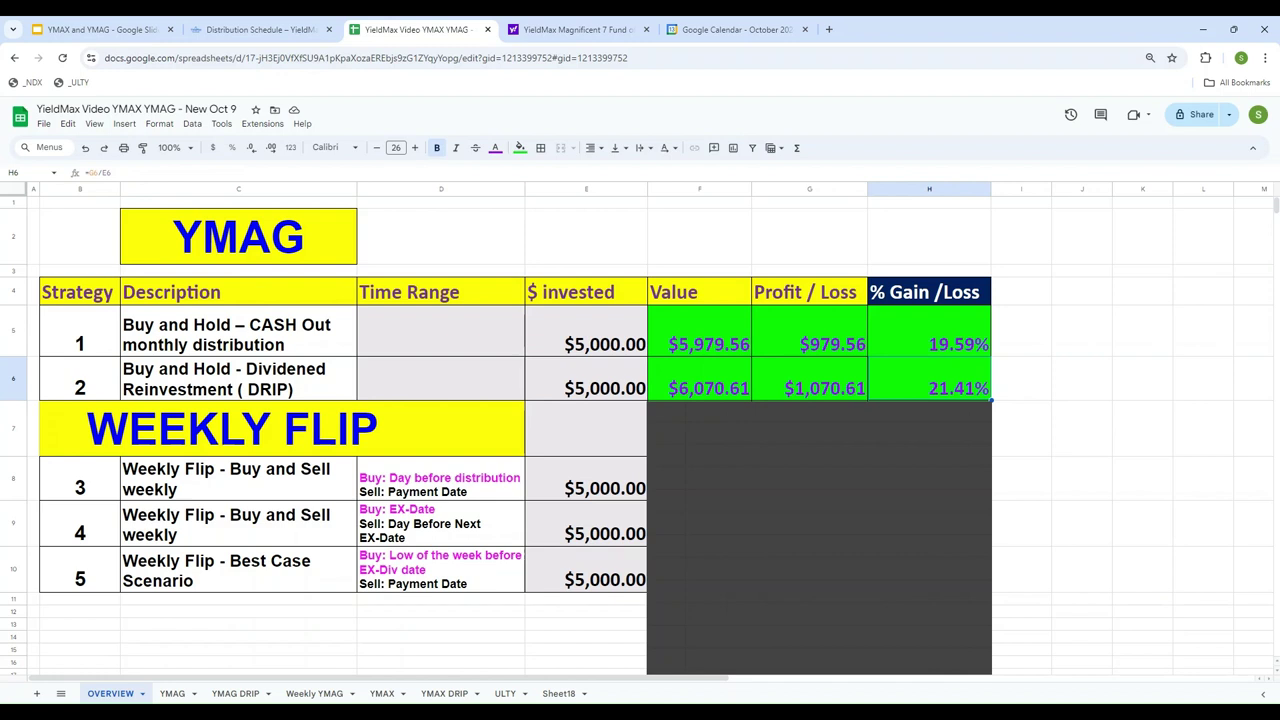
Step: Return to the start of row 6 and go over the DRIP strategy's invested amount and results once more
key(Left)
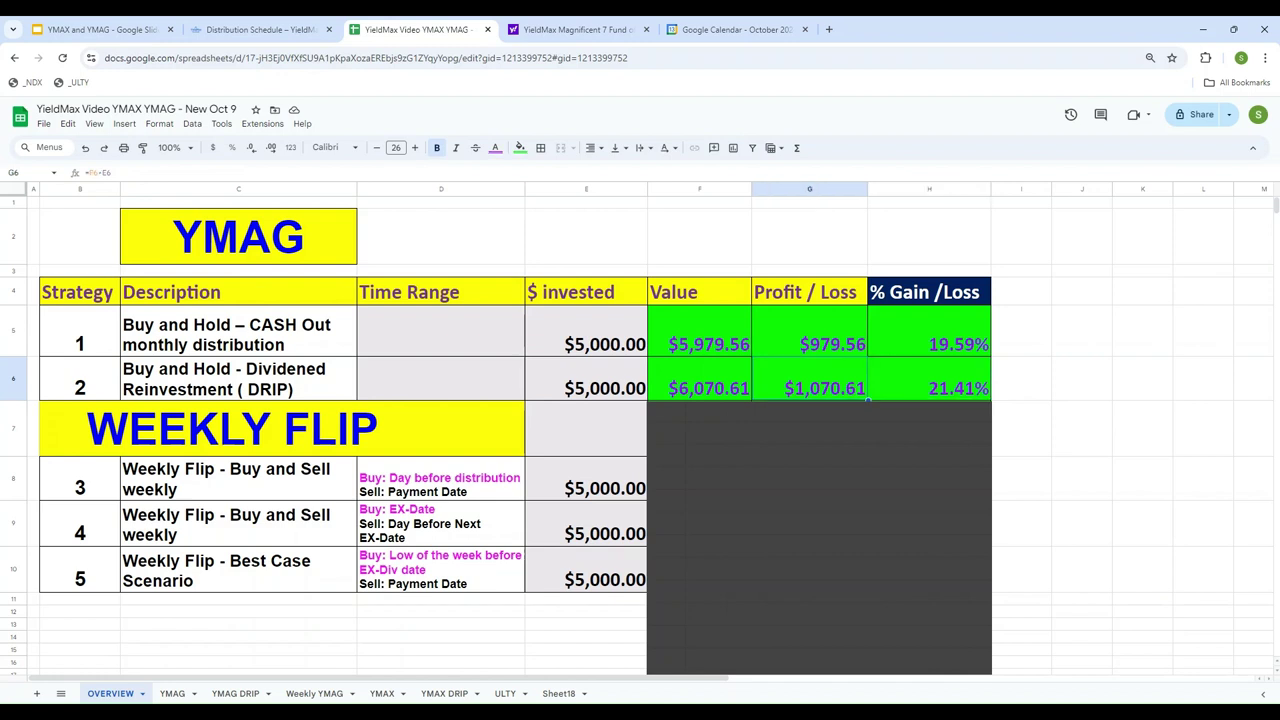
key(Left)
key(Left)
key(Left)
key(Left)
key(Left)
key(Left)
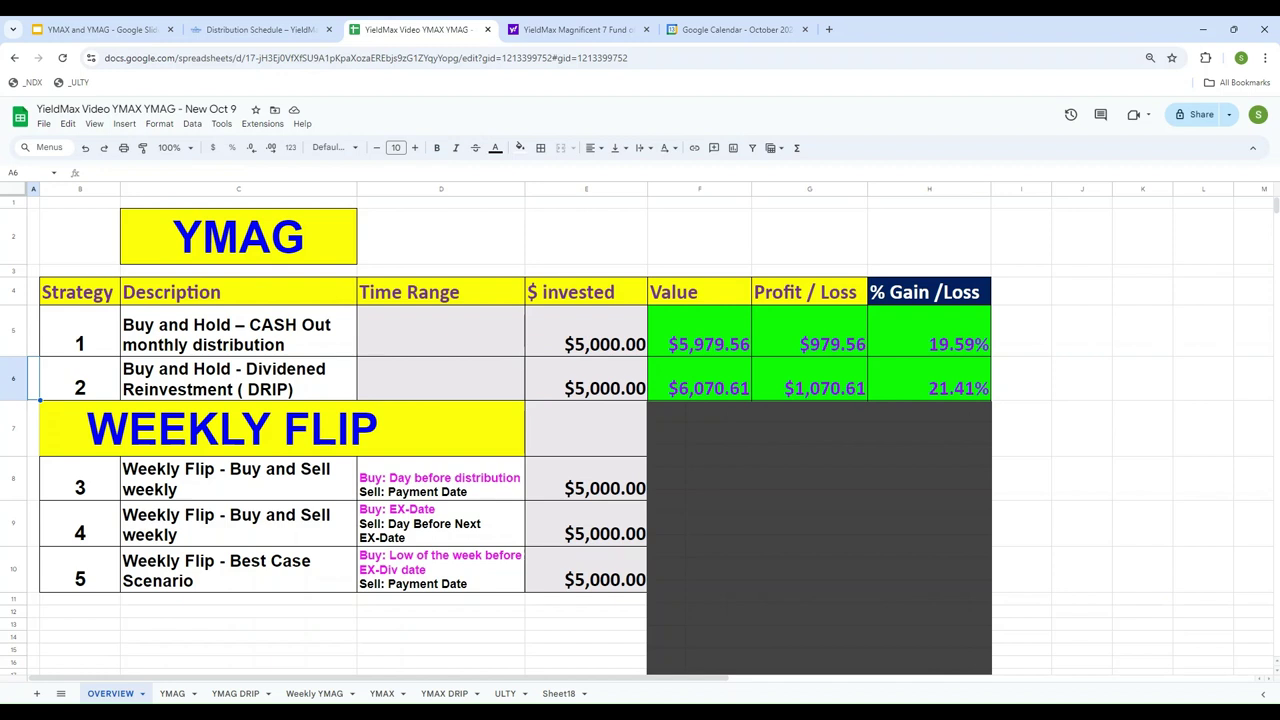
key(Right)
key(Right)
key(Right)
key(Right)
key(Right)
key(Right)
key(Right)
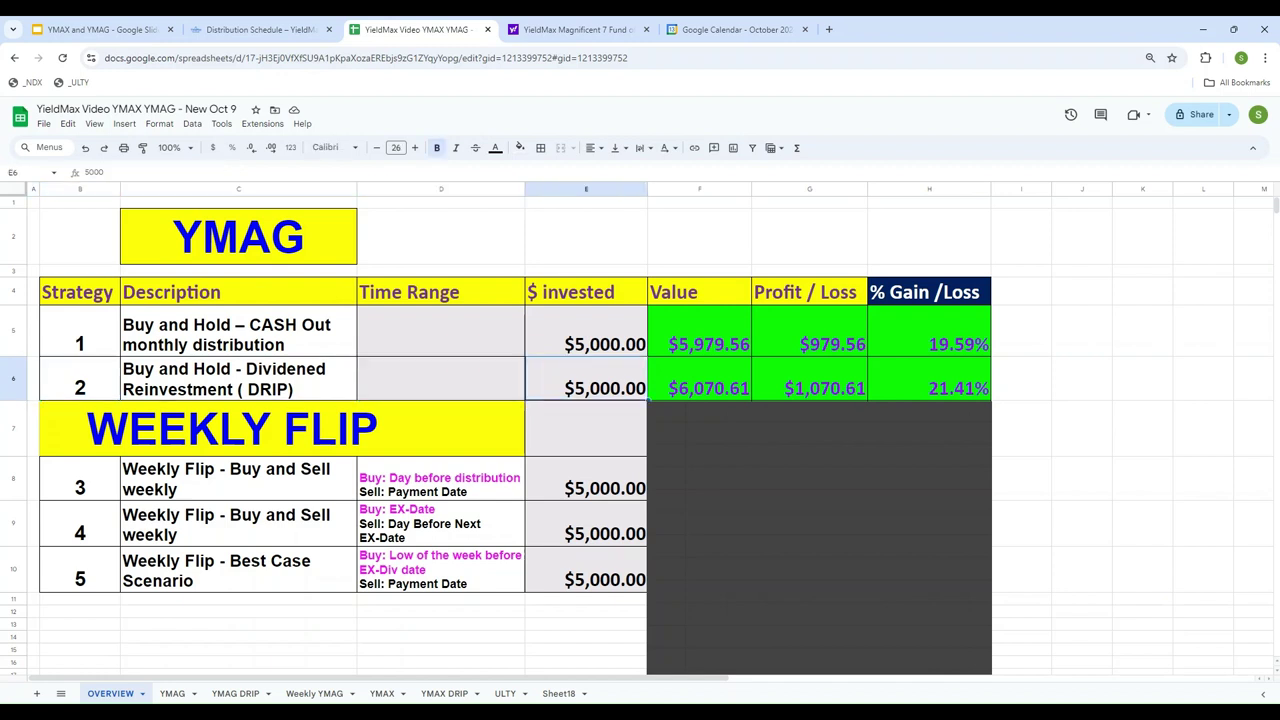
key(Right)
key(Left)
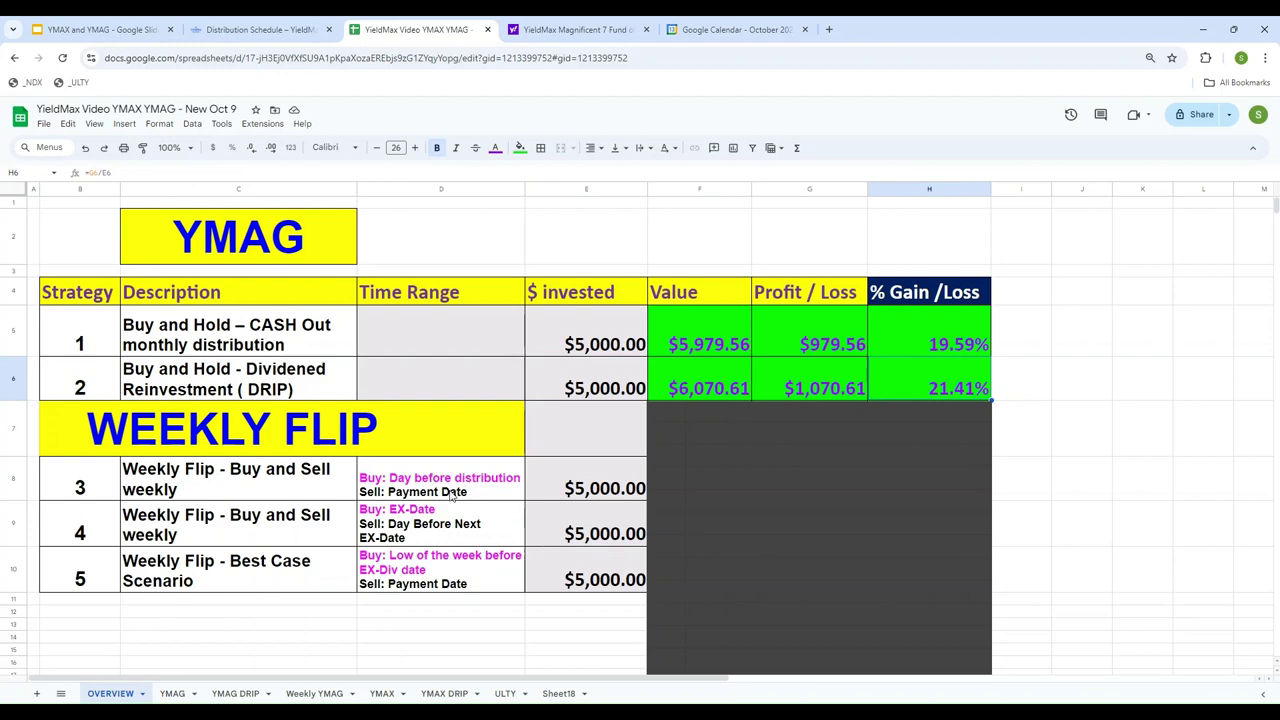
Step: Compare strategy 3's description and buy/sell time range on OVERVIEW with the distribution dates on the Weekly YMAG sheet
click(185, 489)
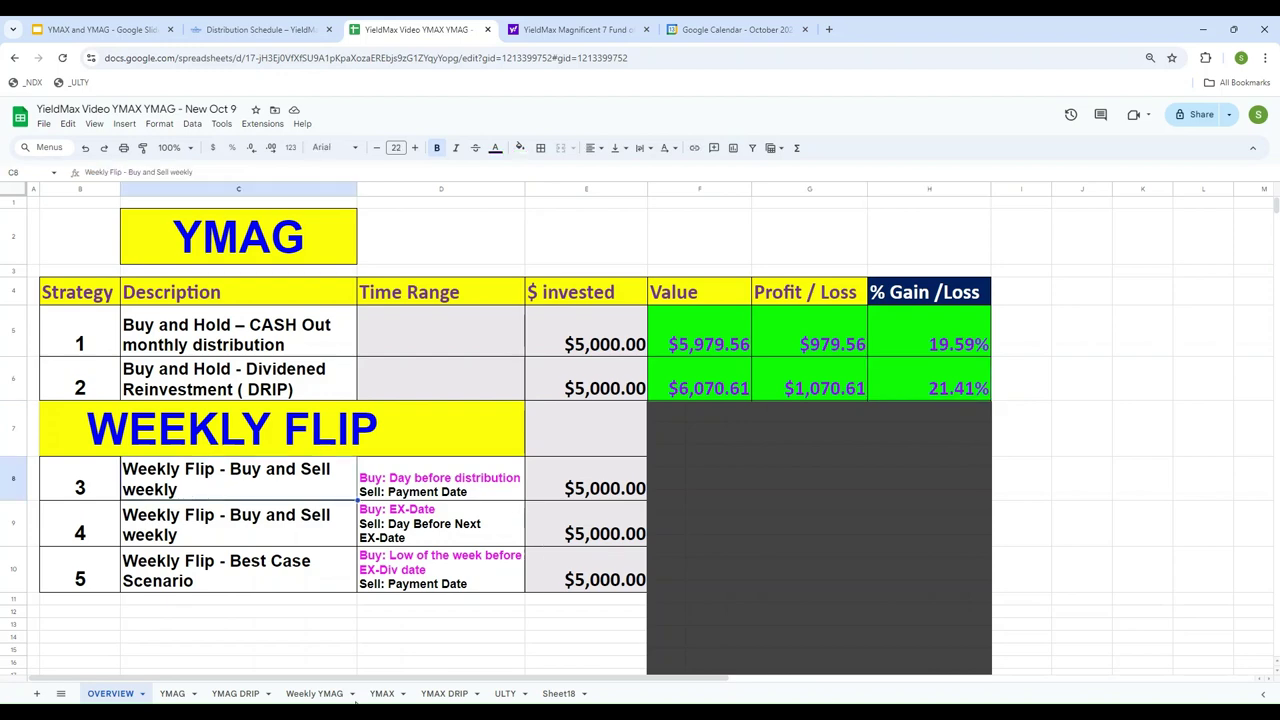
click(292, 695)
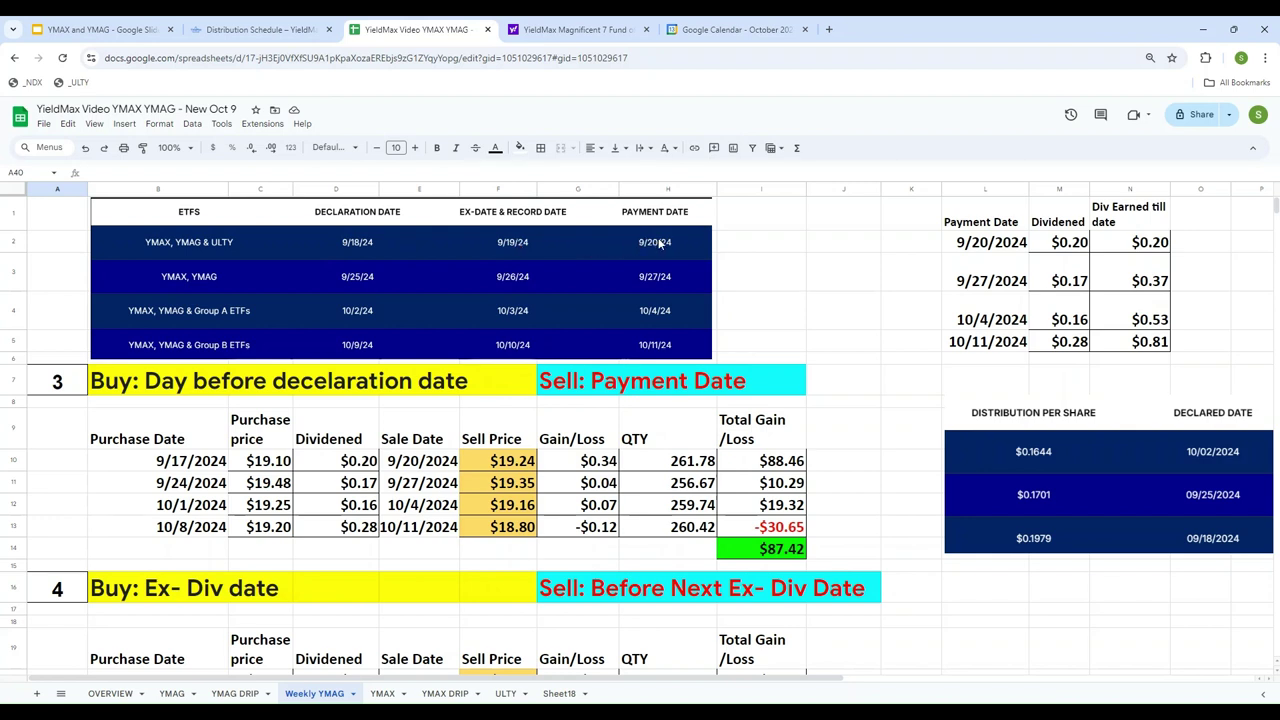
click(108, 695)
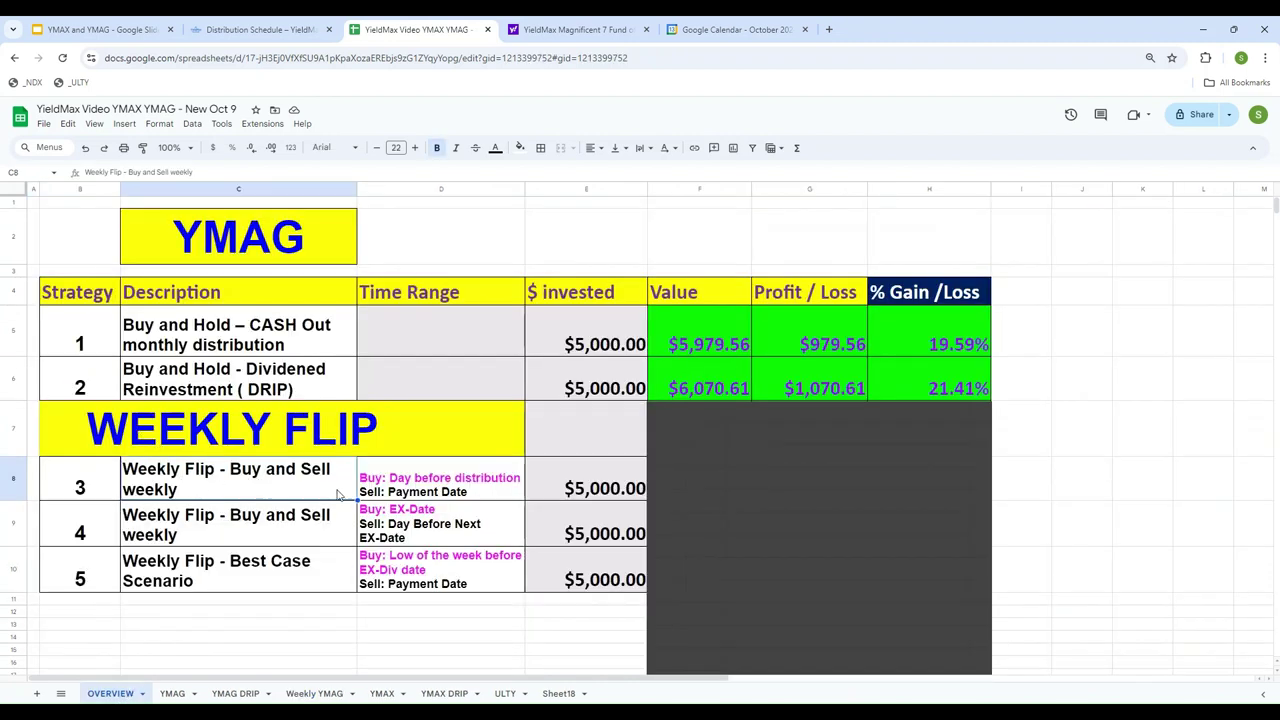
click(423, 497)
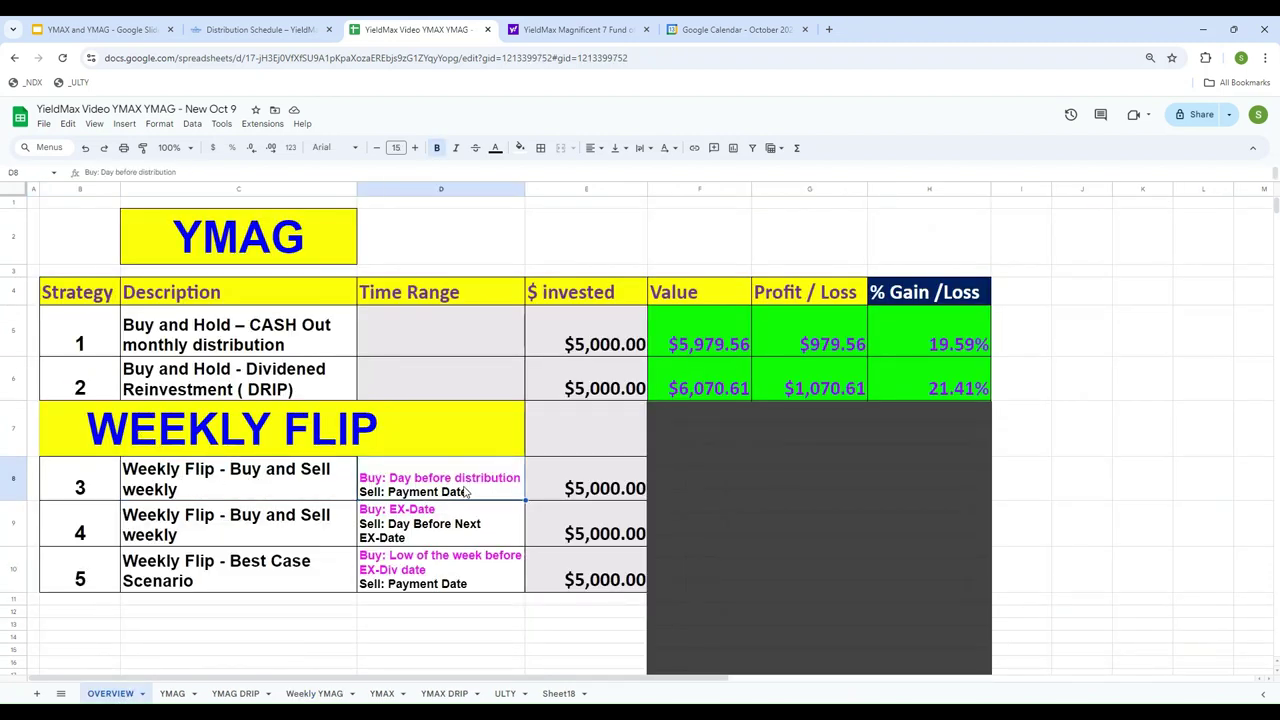
click(235, 693)
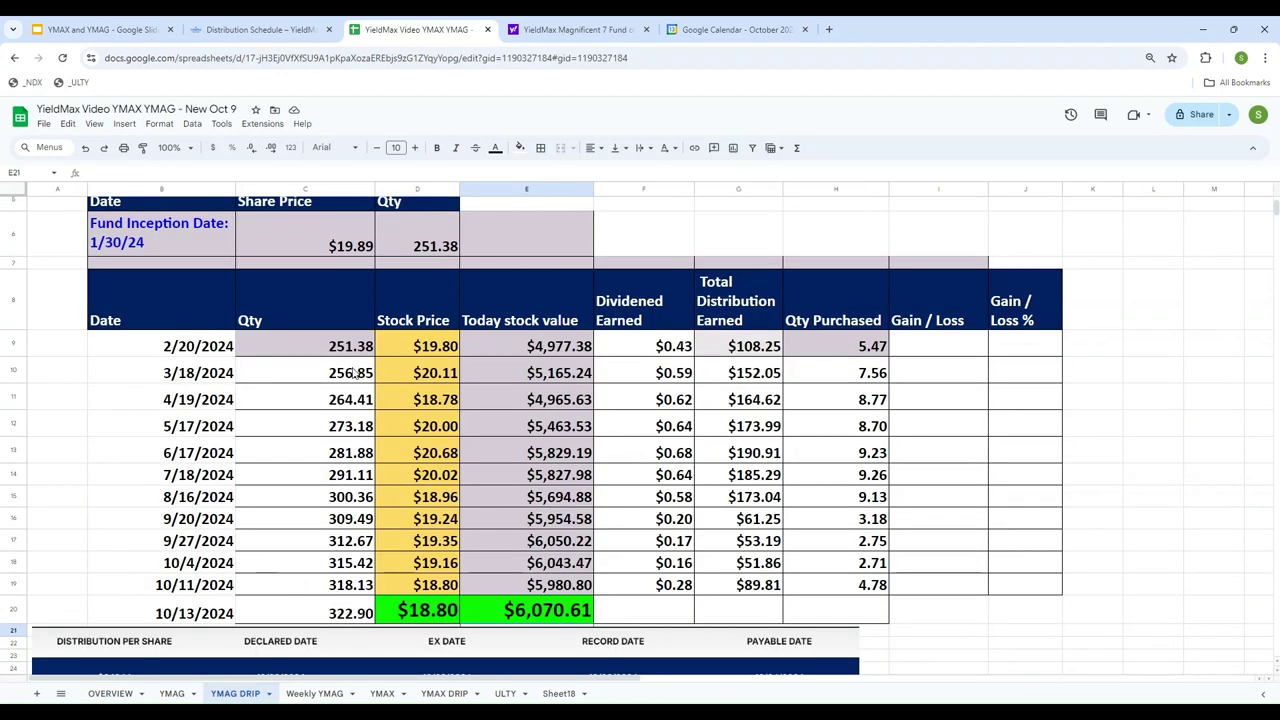
click(314, 693)
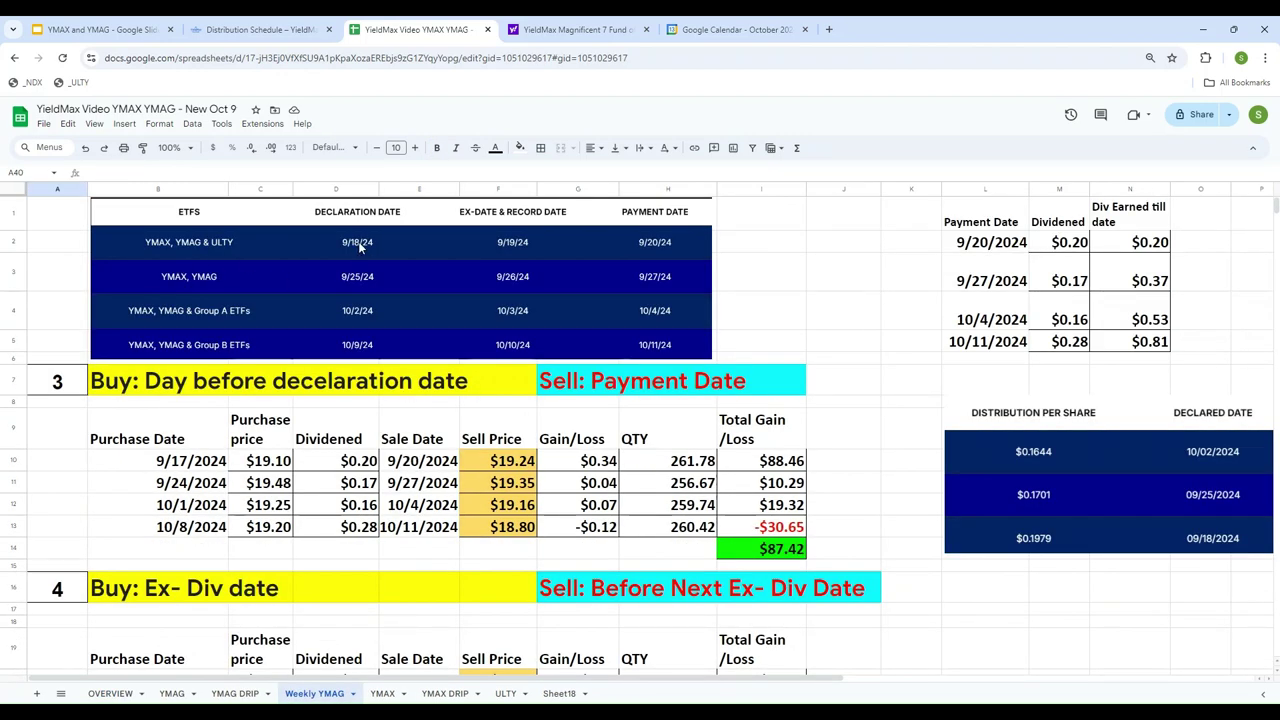
Step: Examine strategy 3's 9/17/2024 trade in row 10, from purchase date and price through sale date and sell price to gain/loss
click(168, 462)
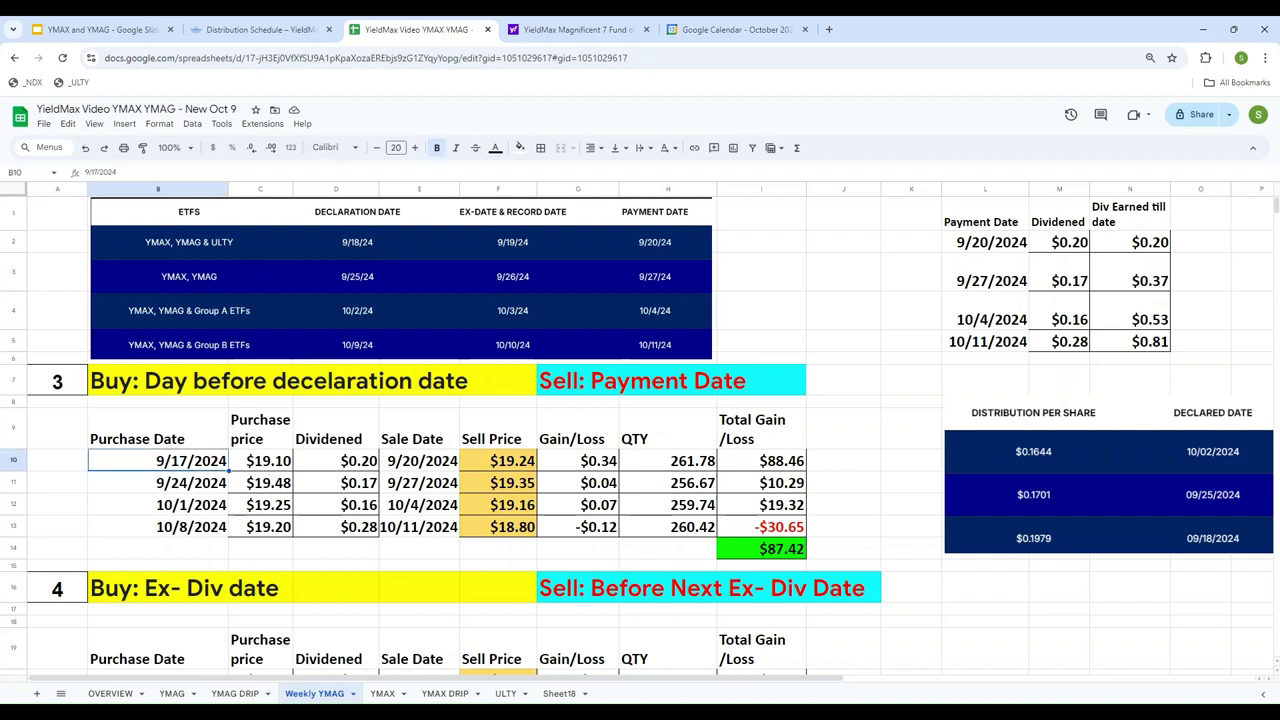
key(Right)
key(Right)
key(Right)
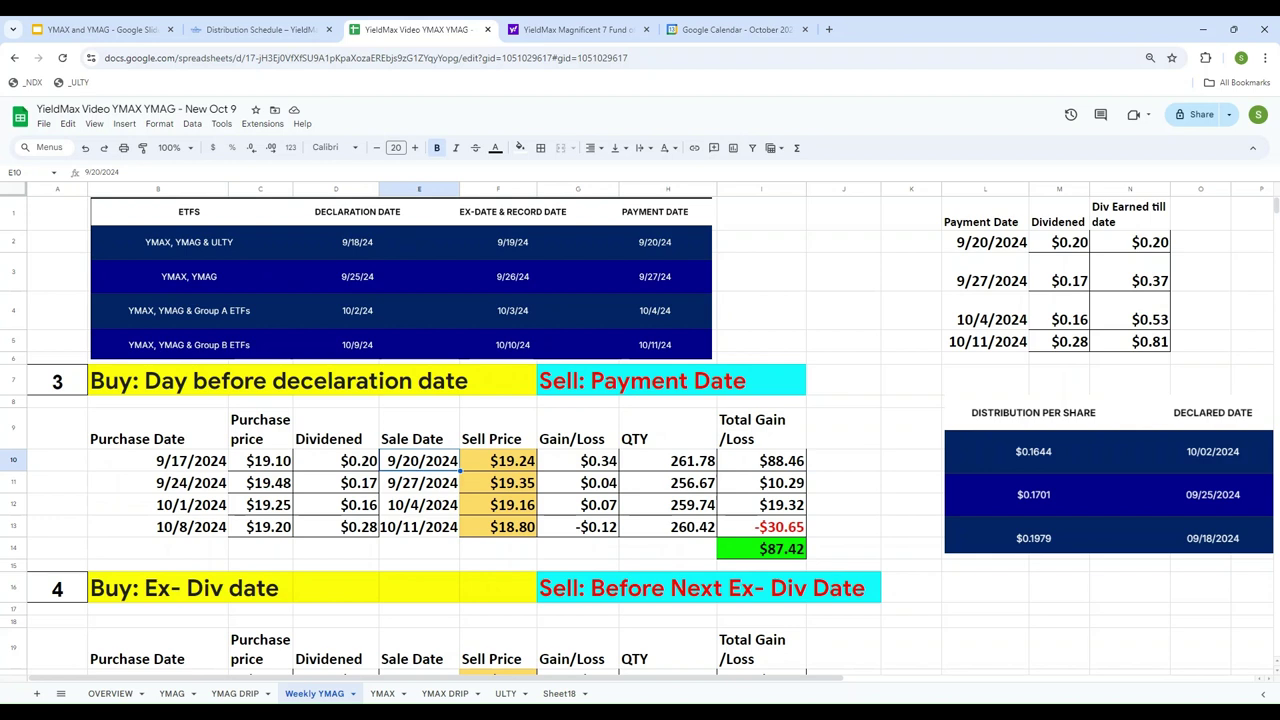
key(Right)
key(Right)
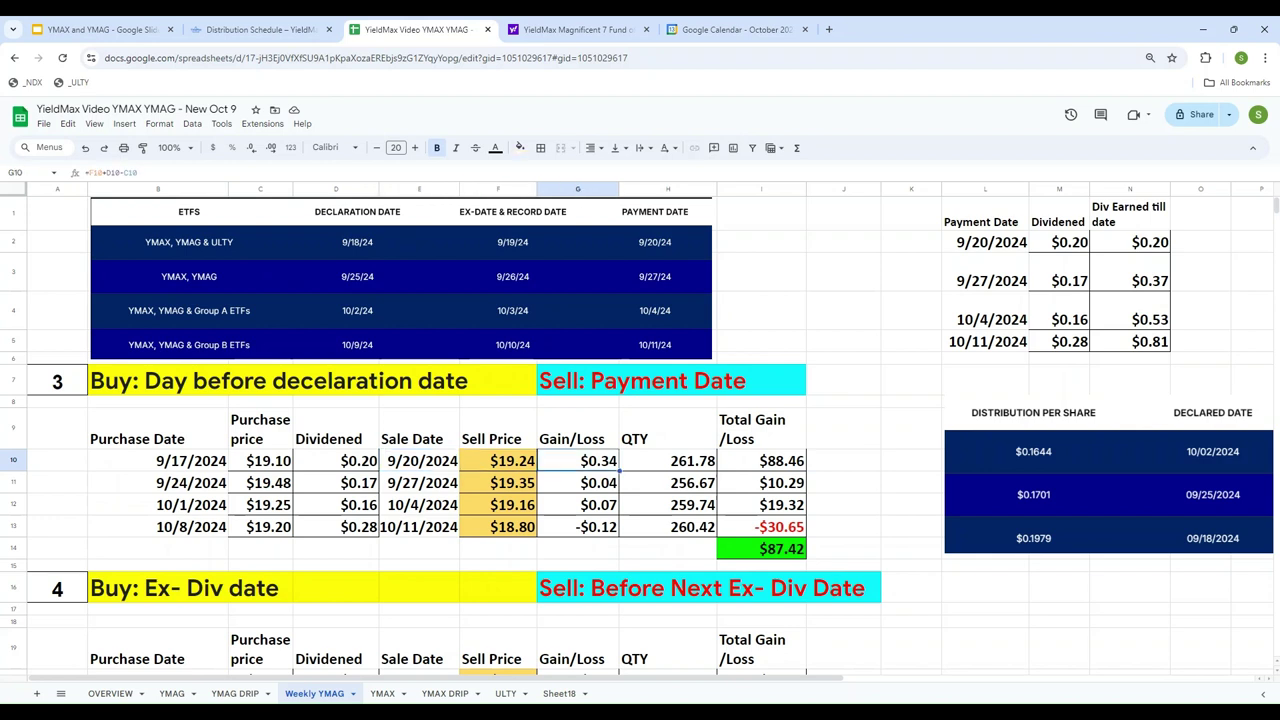
key(Left)
key(Left)
key(Left)
key(Left)
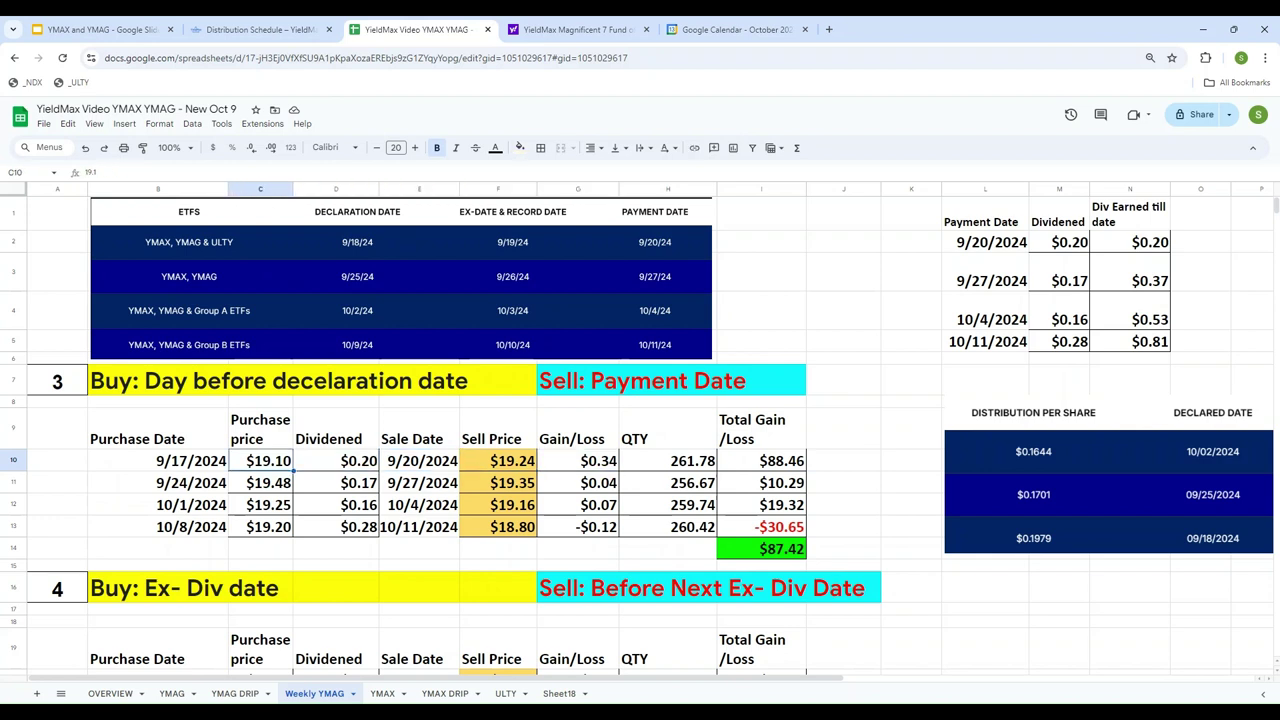
Step: Go down strategy 3's purchase dates in column B and back up to the first trade
key(Left)
key(Down)
key(Down)
key(Down)
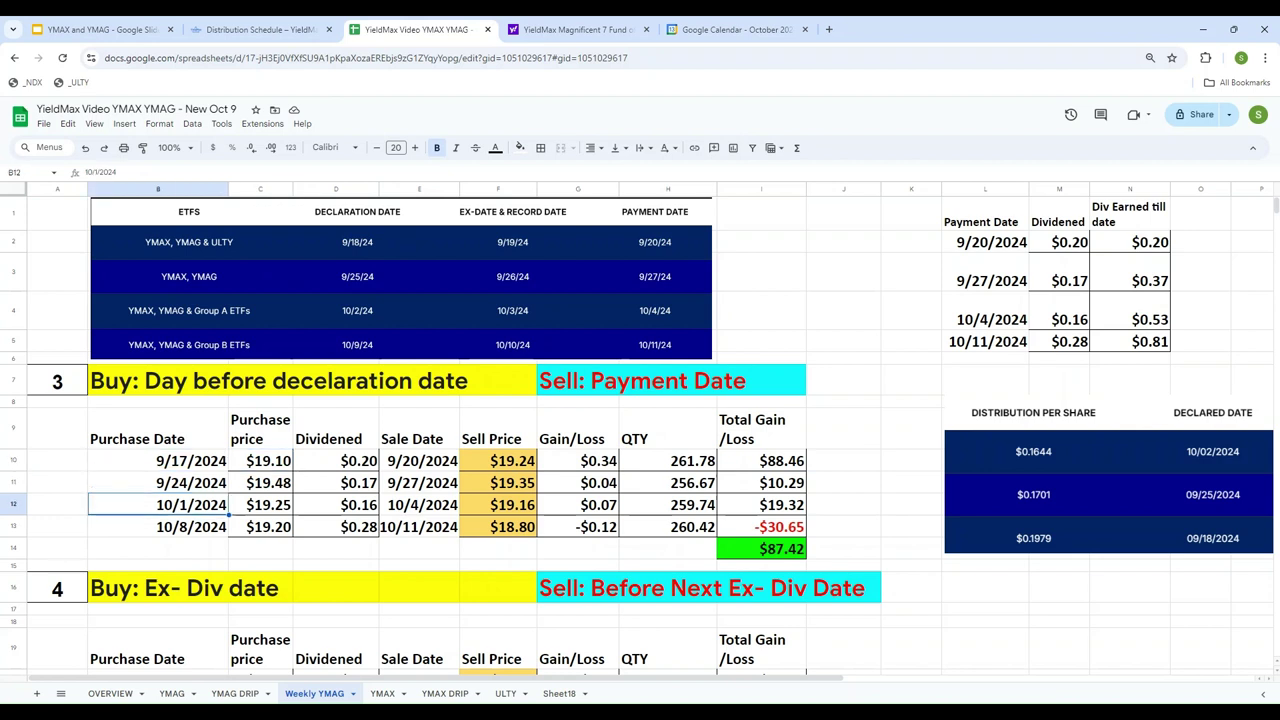
key(Up)
key(Up)
key(Up)
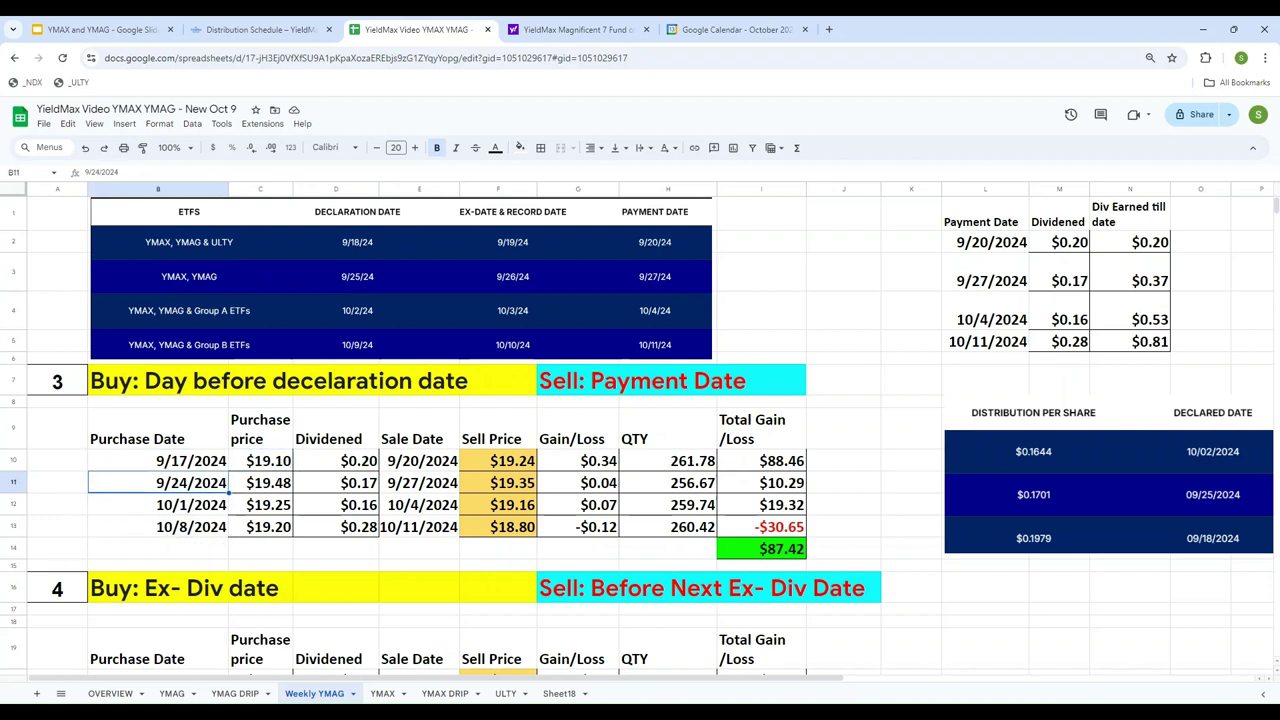
Step: Follow strategy 3's sale dates in column E from 9/20/2024 down to 10/11/2024
key(Right)
key(Right)
key(Right)
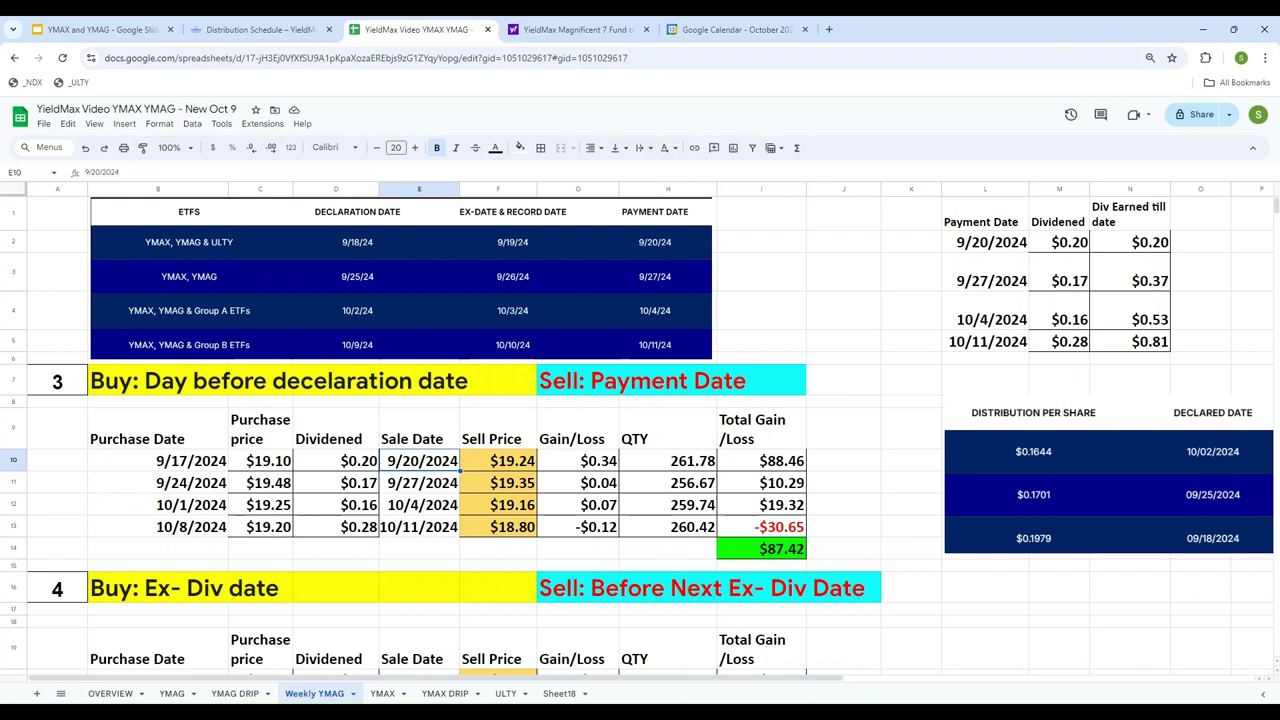
key(Down)
key(Down)
key(Down)
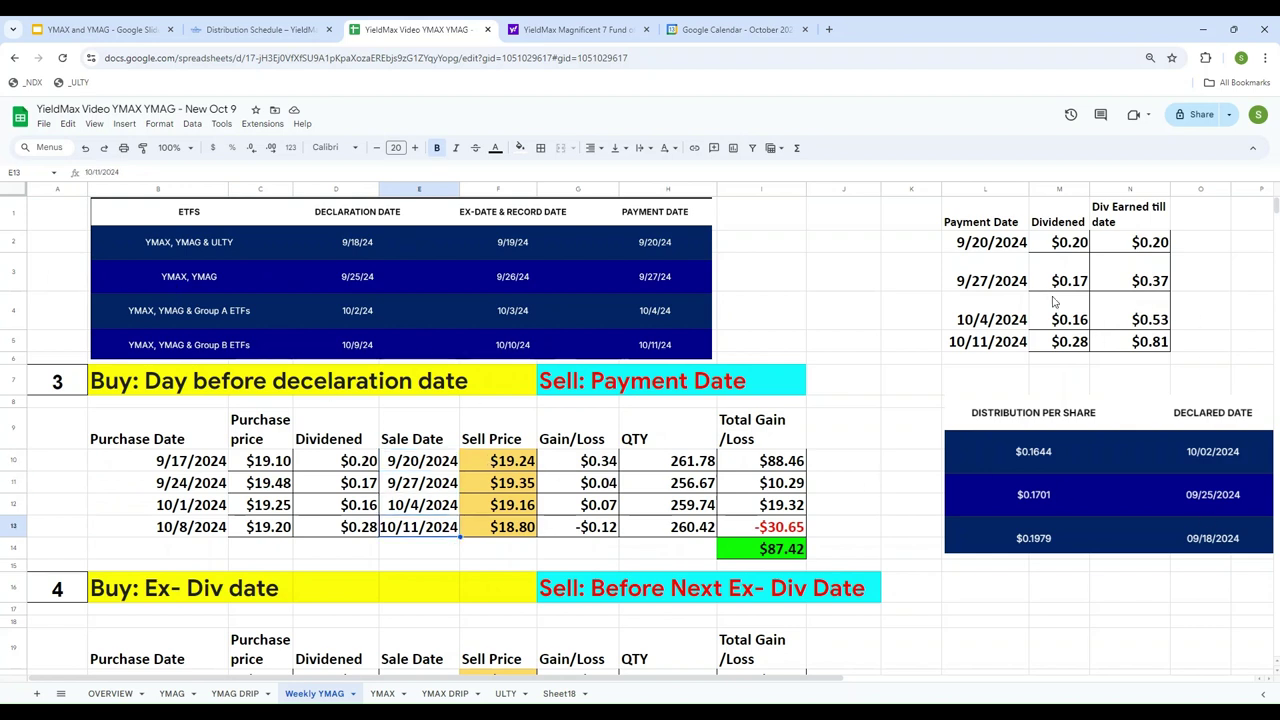
Step: Go down the Weekly YMAG dividend amounts in column M from the 9/20/2024 payment to the 10/11/2024 payment
click(1053, 250)
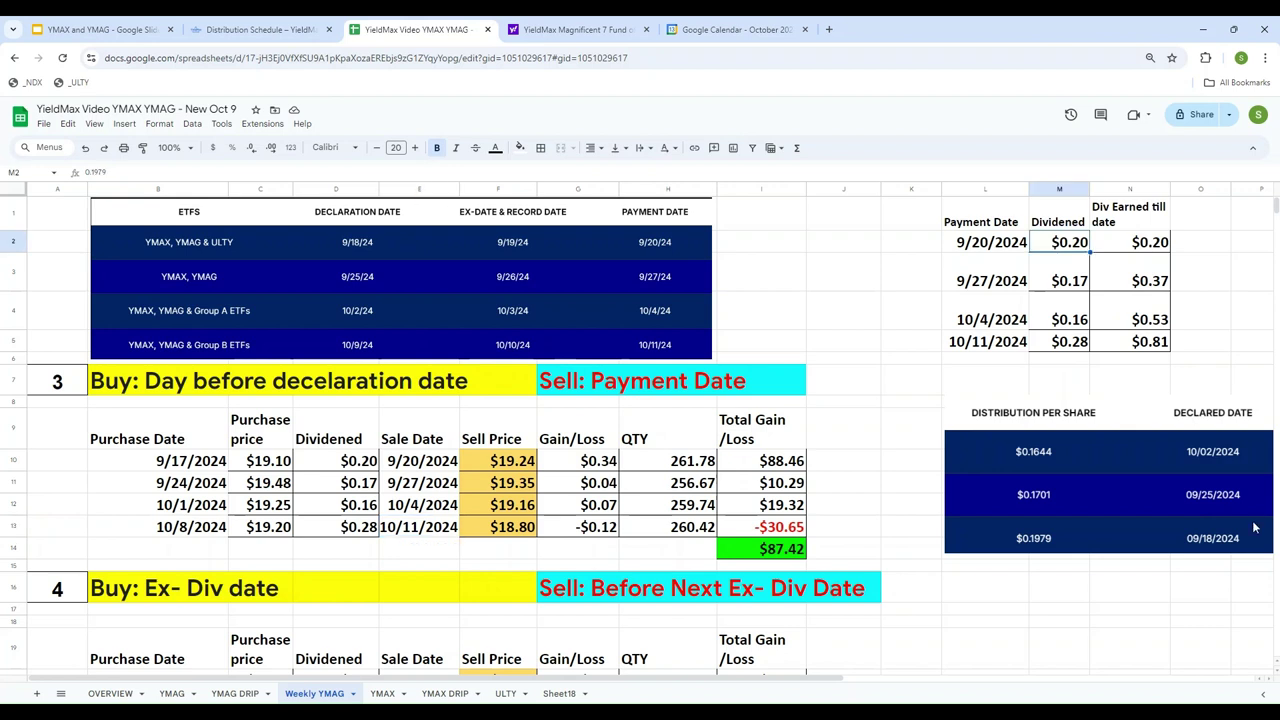
key(Down)
key(Down)
key(Down)
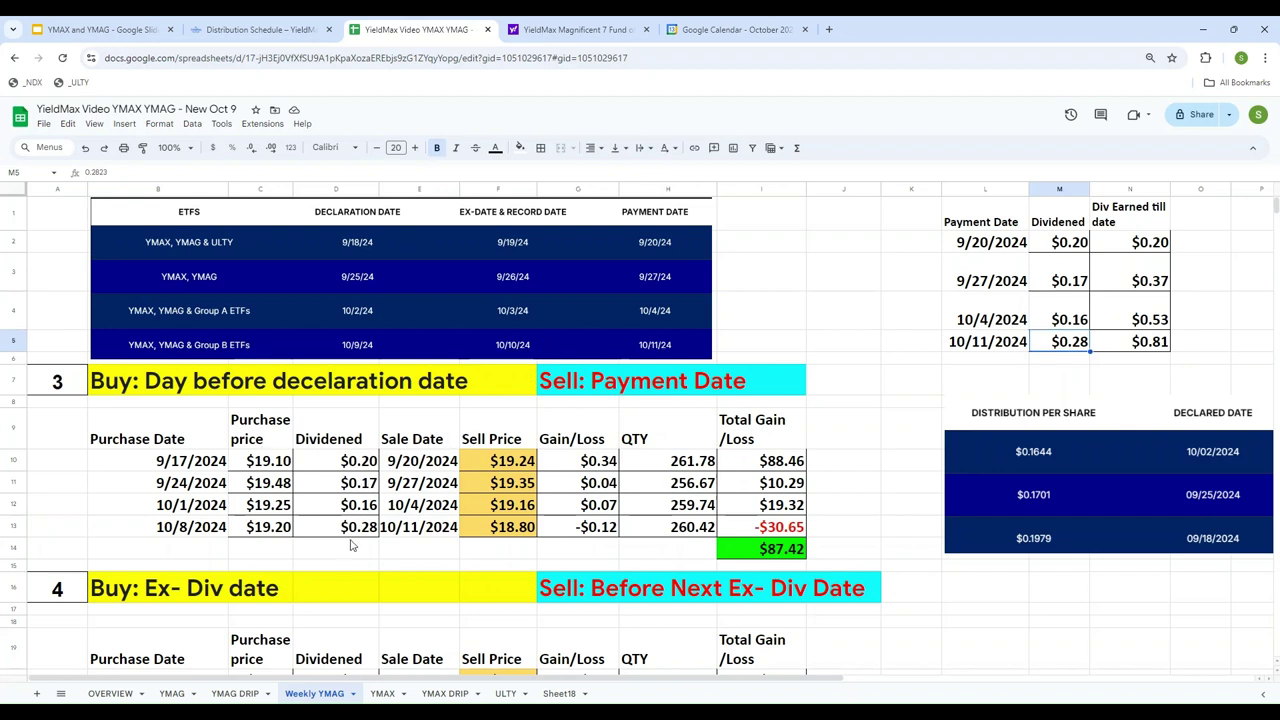
Step: Check the 9/17/2024 purchase price in C10 against YMAG's Sep 17, 2024 close in the Yahoo Finance historical data
click(255, 468)
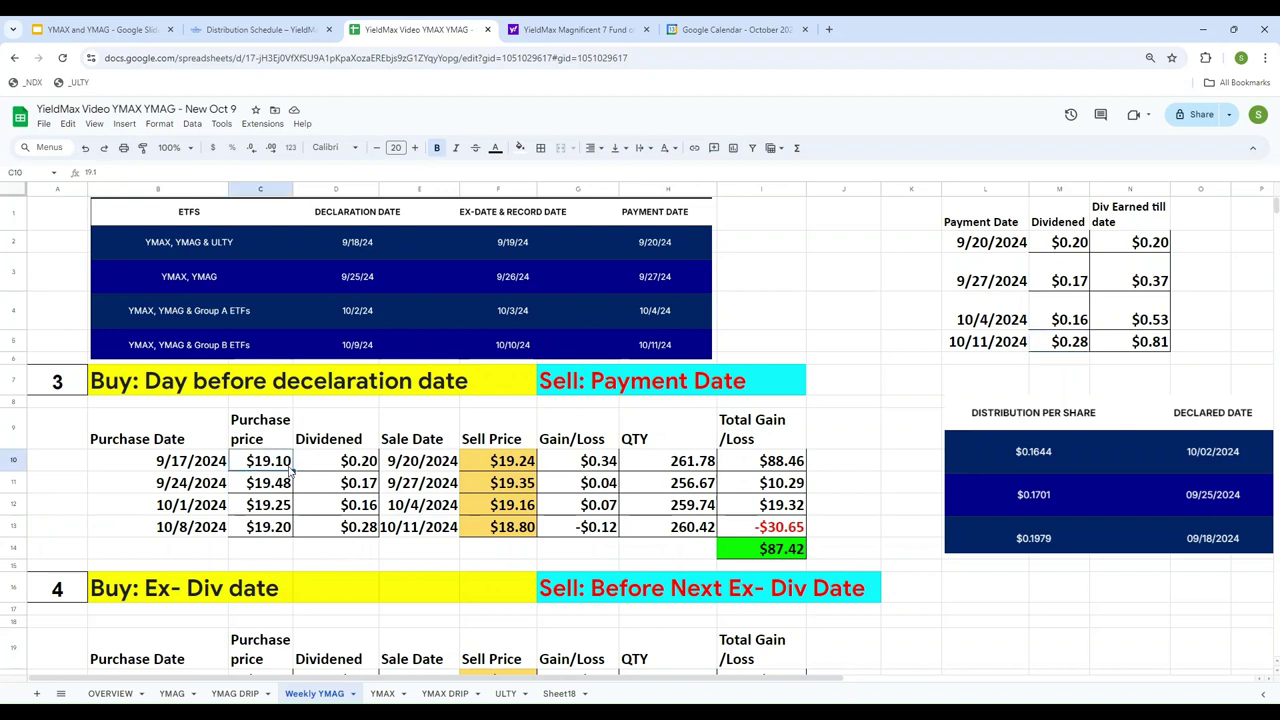
click(168, 463)
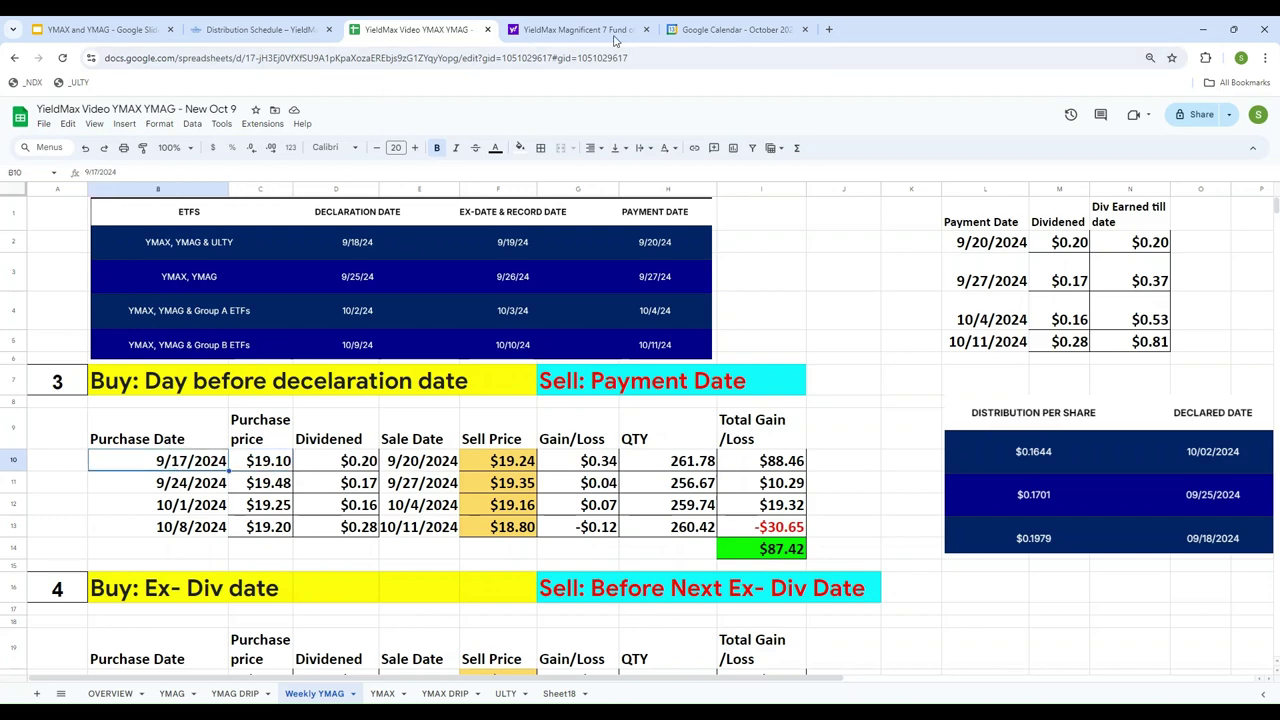
click(422, 460)
click(565, 30)
scroll(651, 414, down, 15)
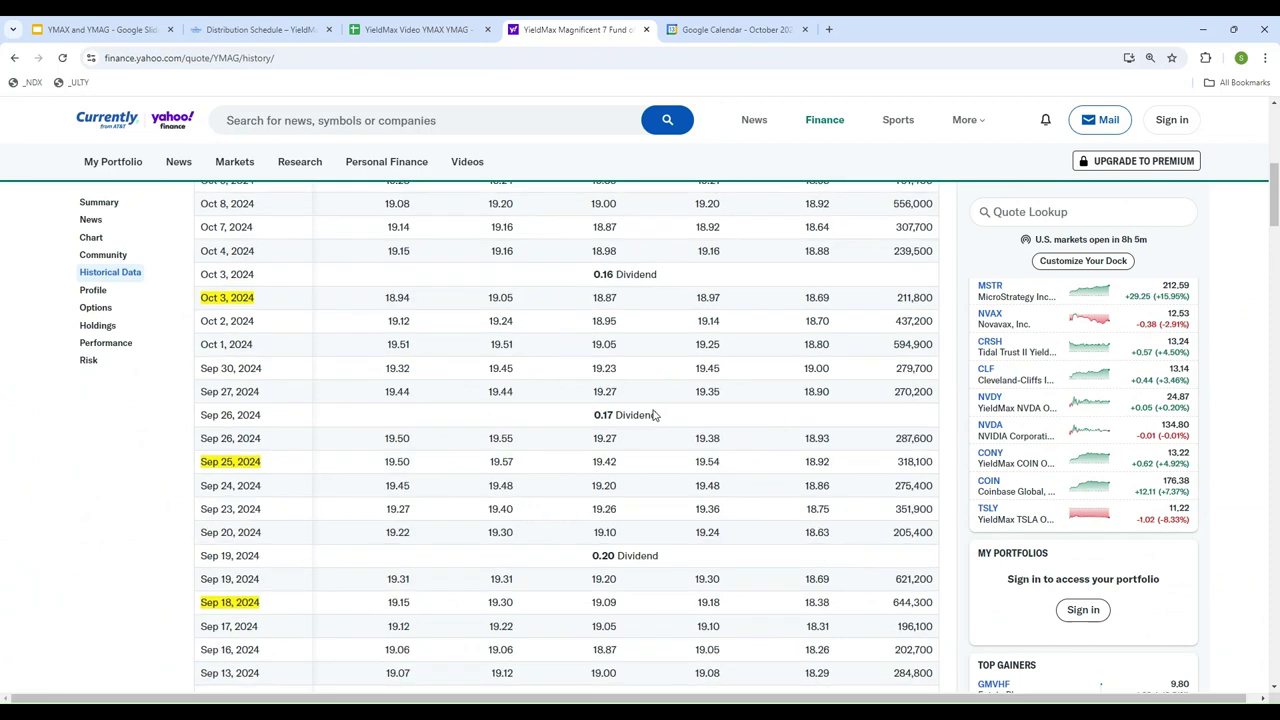
scroll(167, 568, up, 9)
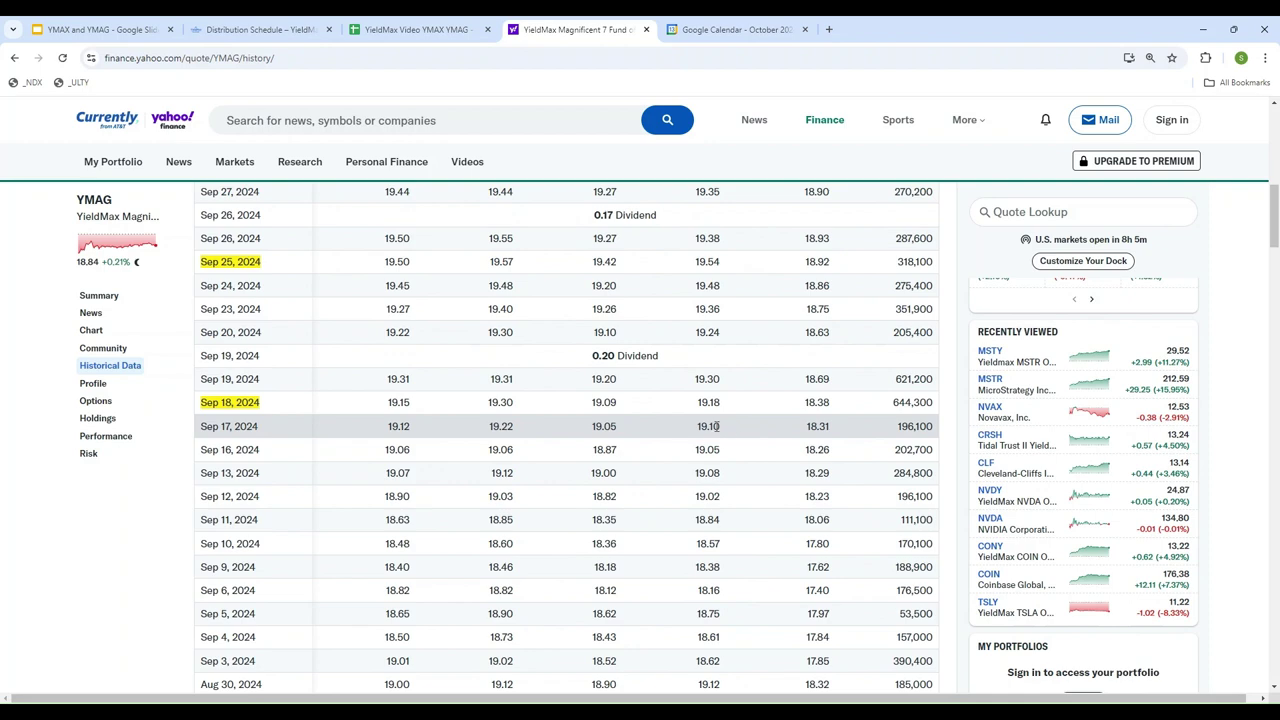
click(412, 29)
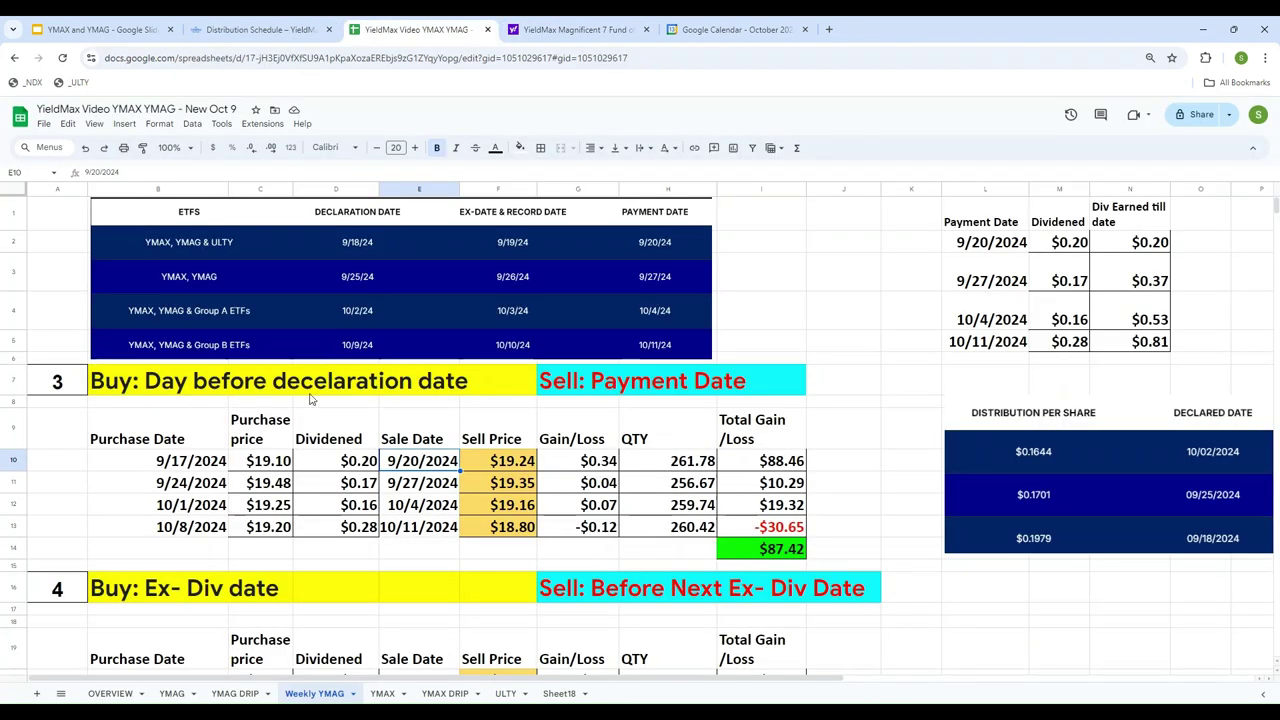
click(271, 465)
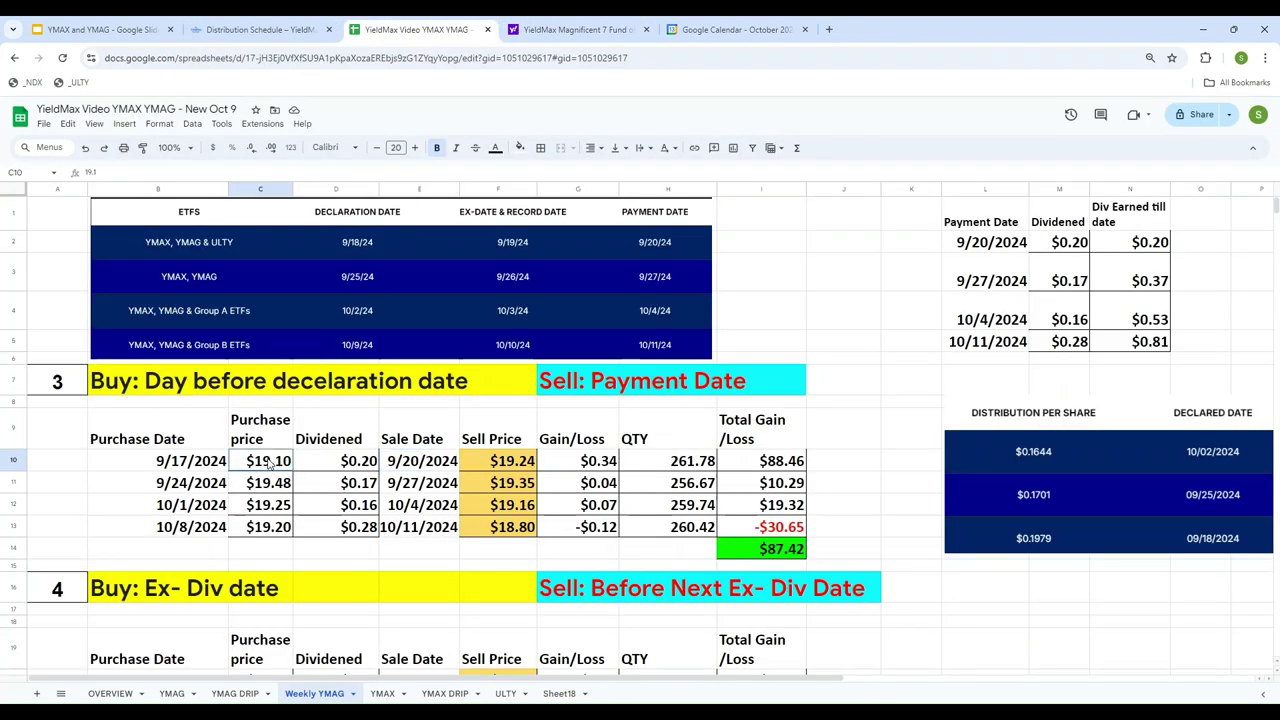
Step: Check the 9/20/2024 sell price in F10 against YMAG's Sep 20, 2024 close on Yahoo Finance and return to the spreadsheet
click(518, 468)
click(582, 30)
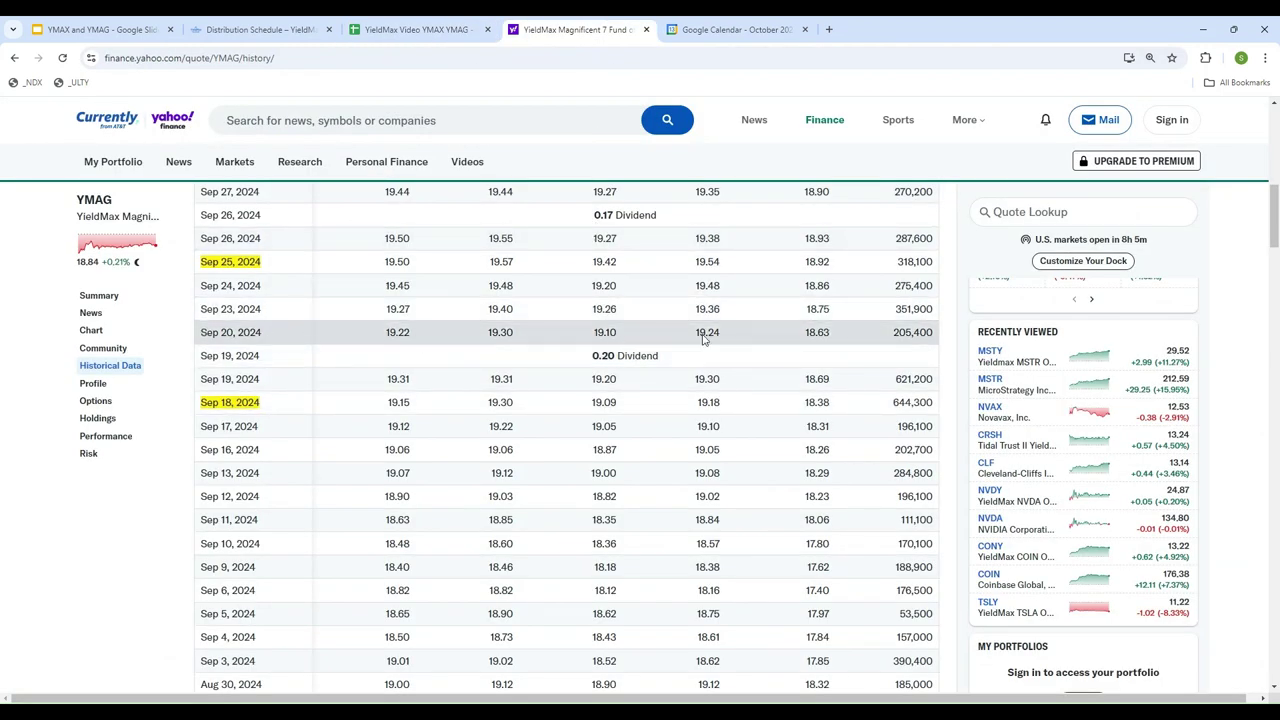
click(418, 29)
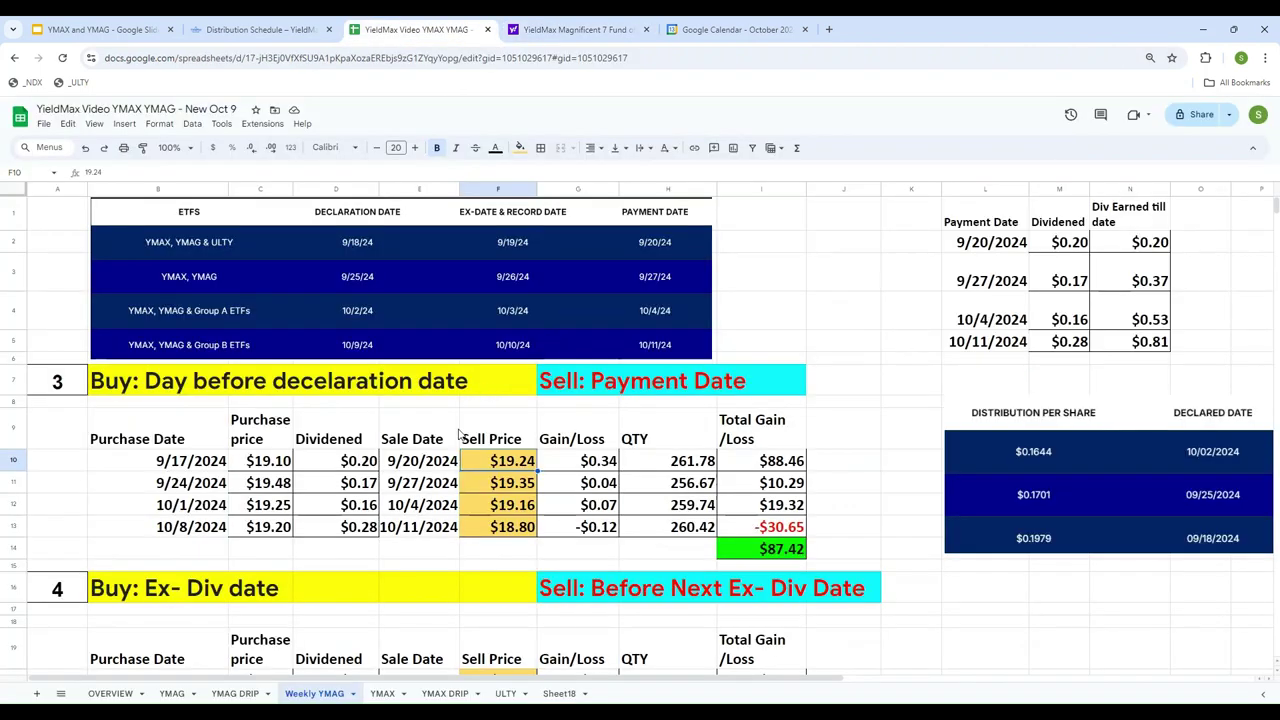
Step: Enter the first trade's Gain/Loss in G10 as sell price plus dividend minus purchase price, =F10+D10-C10
click(578, 461)
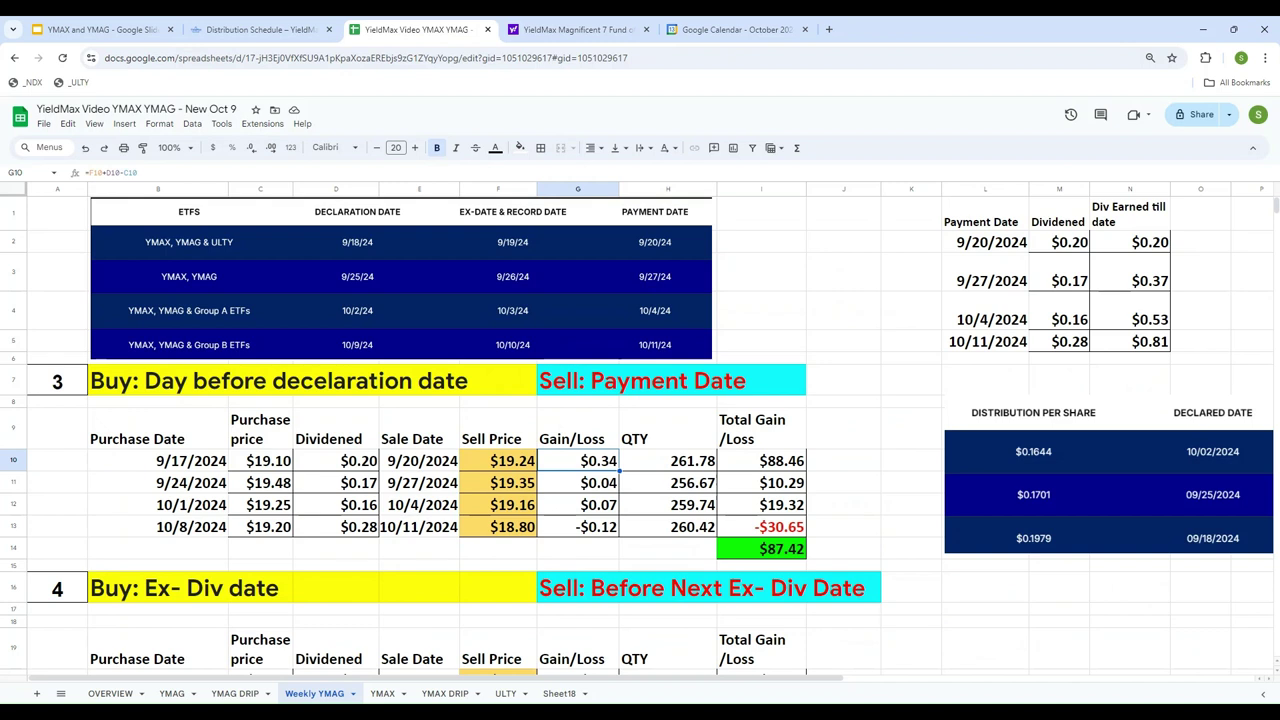
text(=)
key(Left)
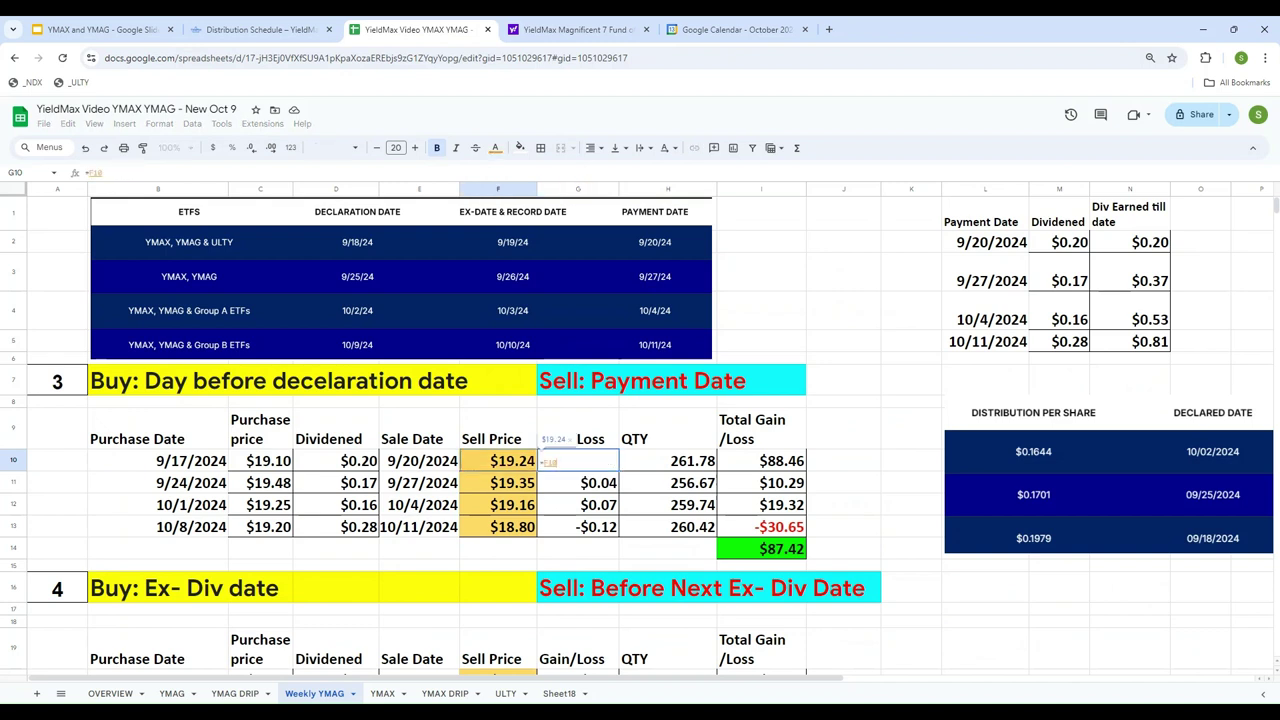
text(-)
key(Left)
key(Left)
key(Left)
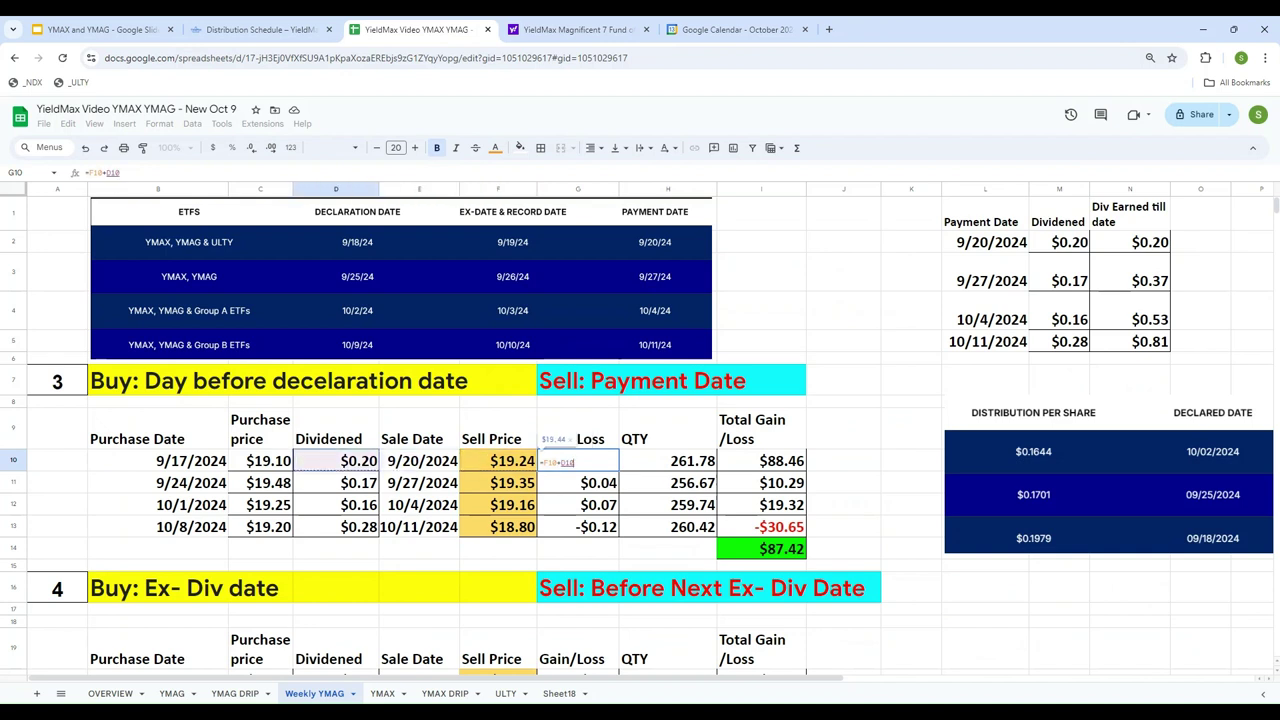
text(-)
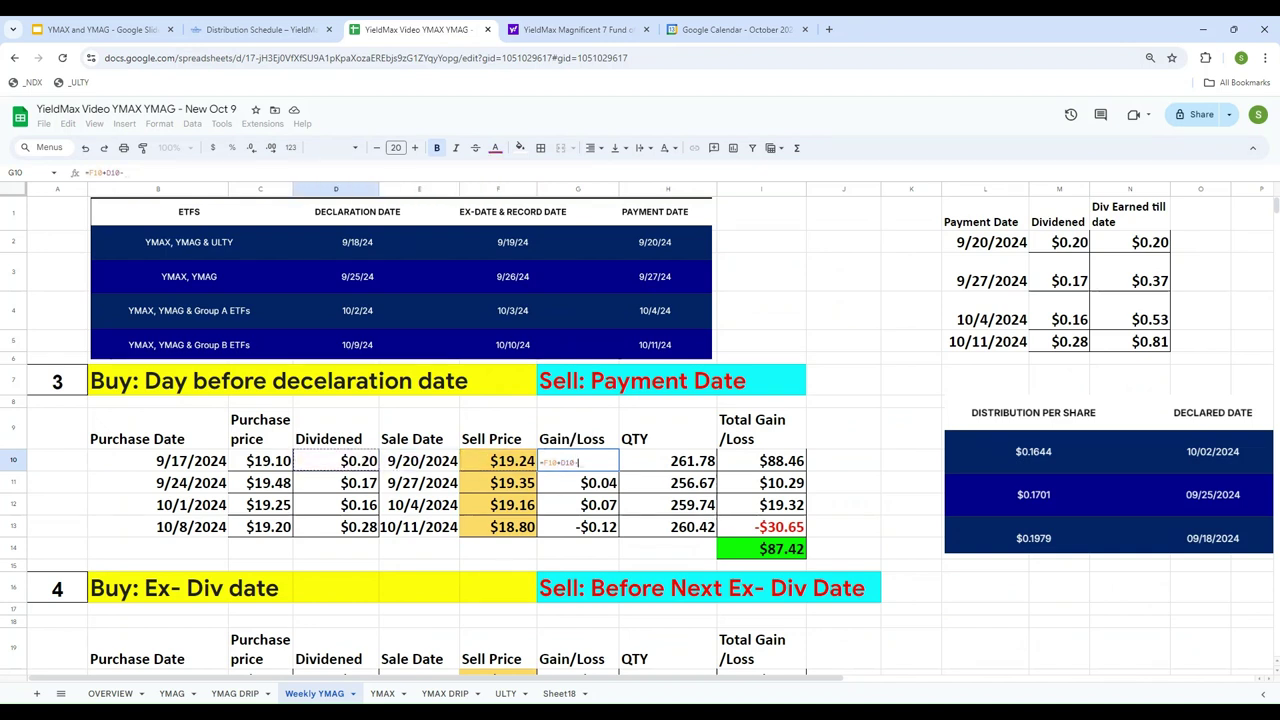
key(Left)
key(Left)
key(Left)
key(Left)
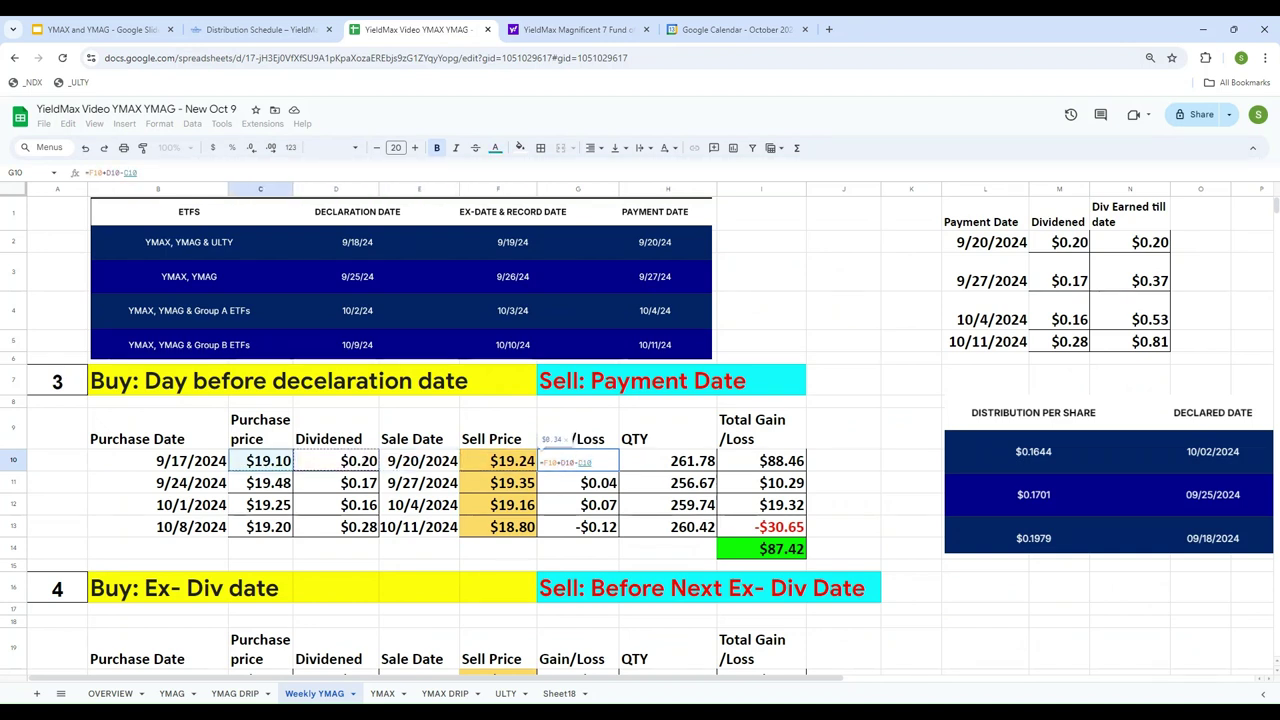
key(Return)
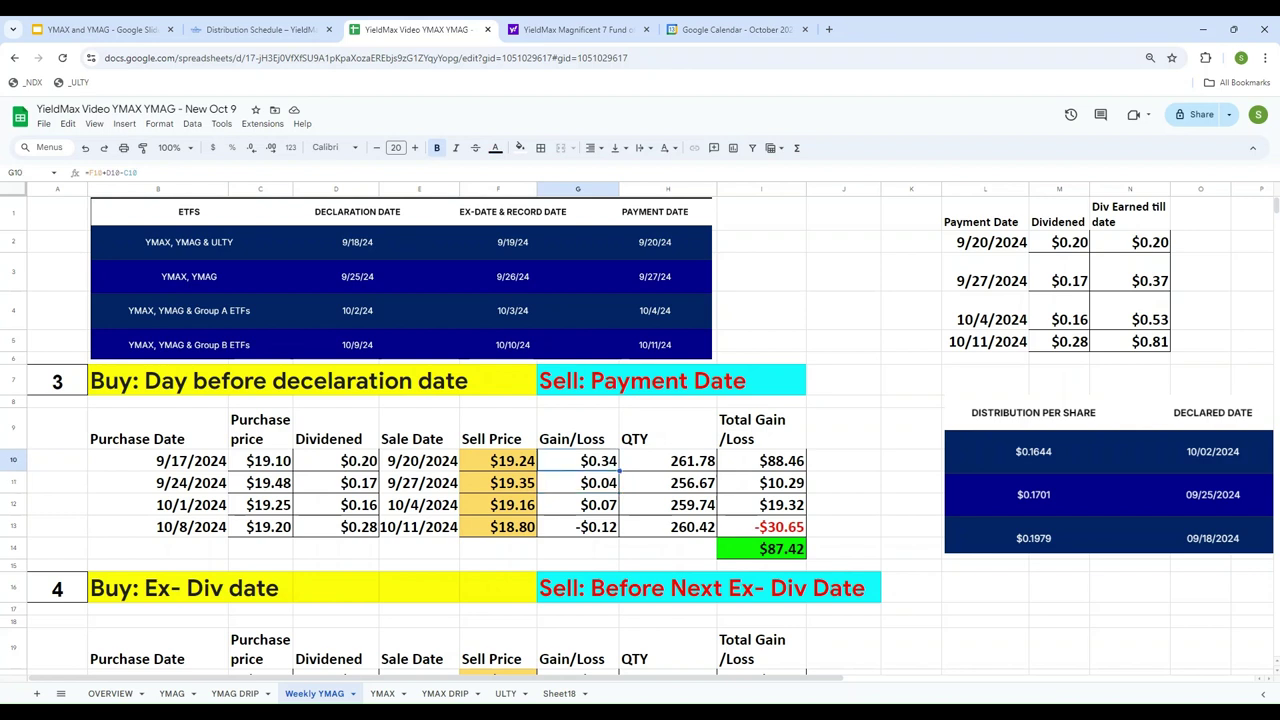
Step: Calculate the first trade's share quantity in H10 as $5,000 divided by the purchase price, =5000/C10
click(668, 460)
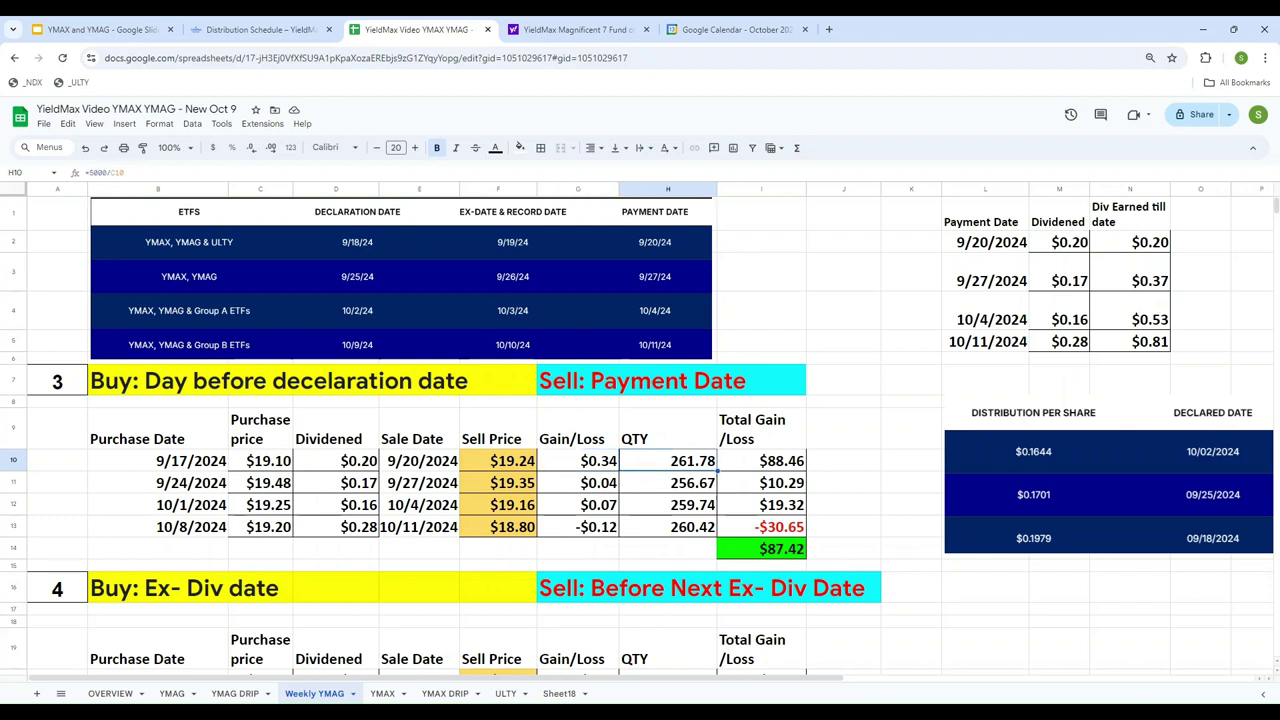
text(=)
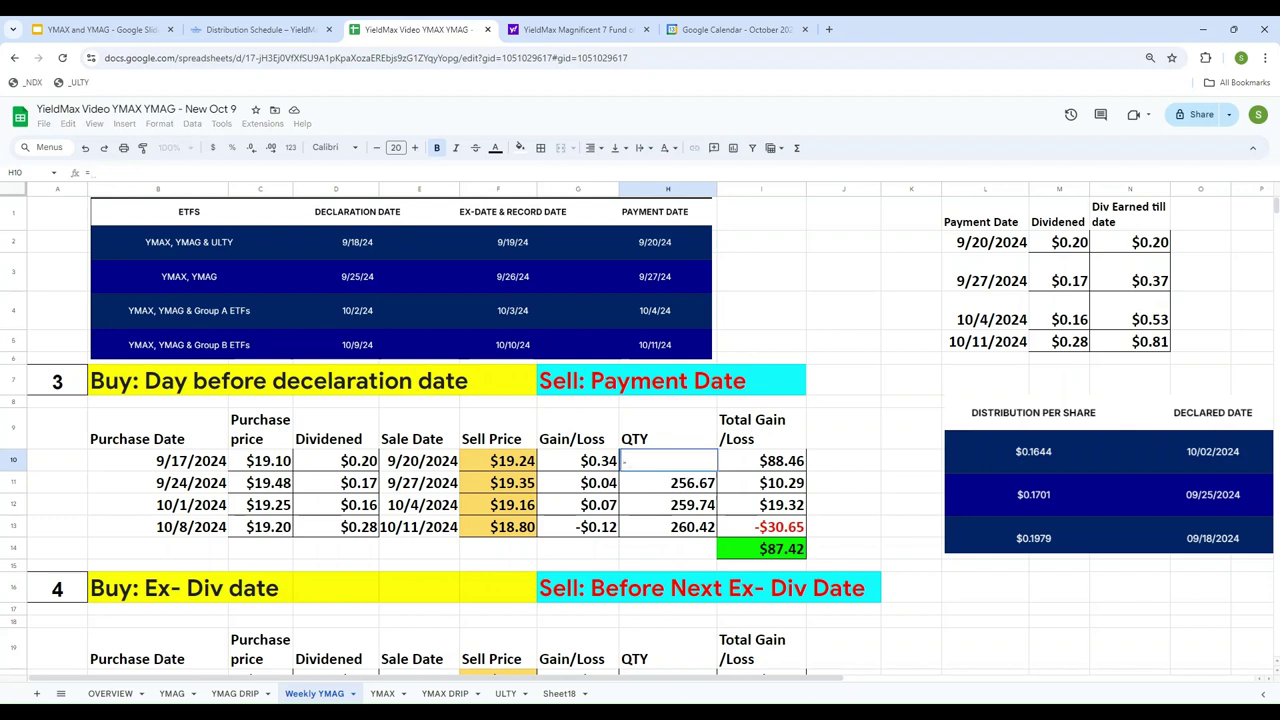
text(5000/)
key(Left)
key(Left)
key(Left)
key(Left)
key(Left)
key(Return)
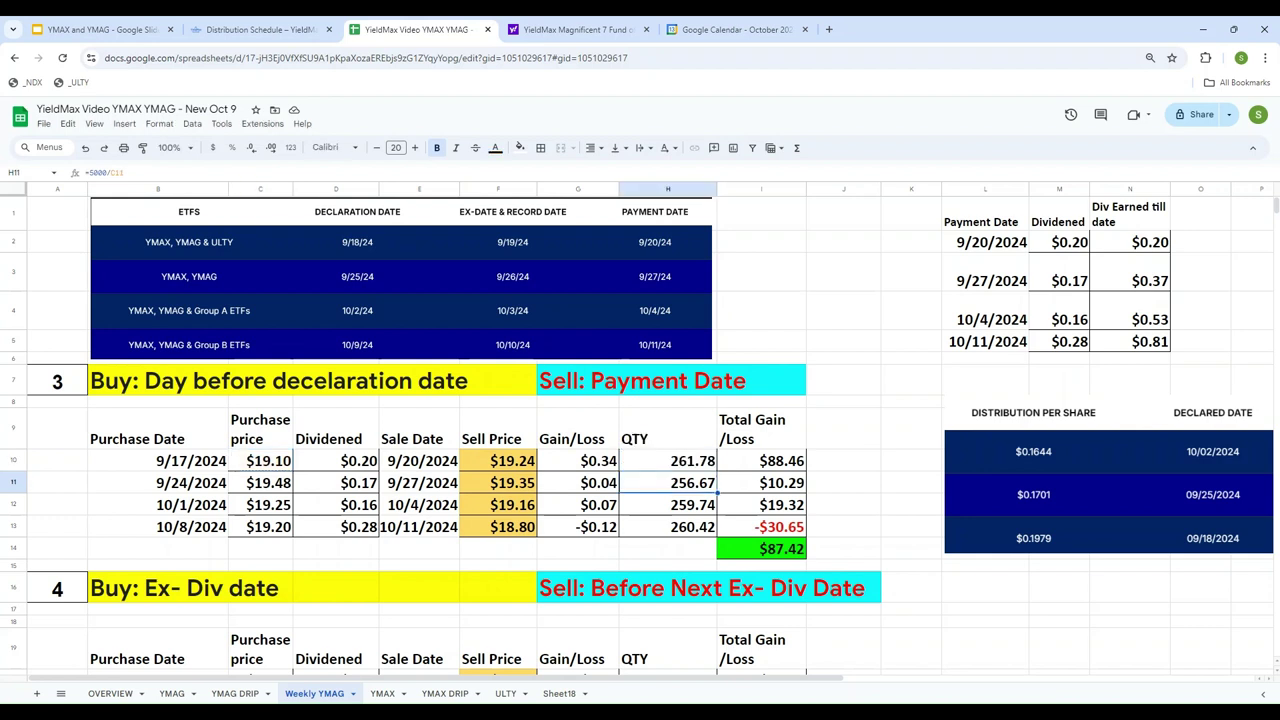
Step: Calculate the first trade's Total Gain/Loss in I10 as quantity times gain per share, =H10*G10
key(Up)
key(Right)
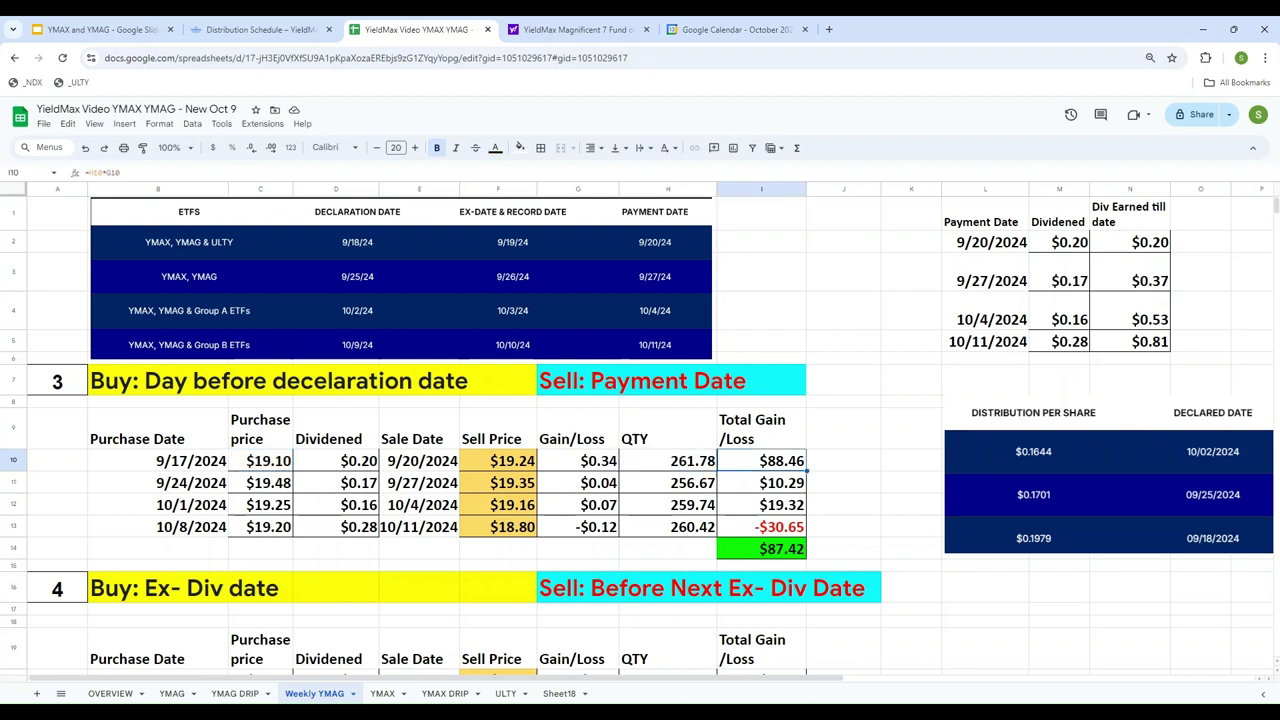
text(=)
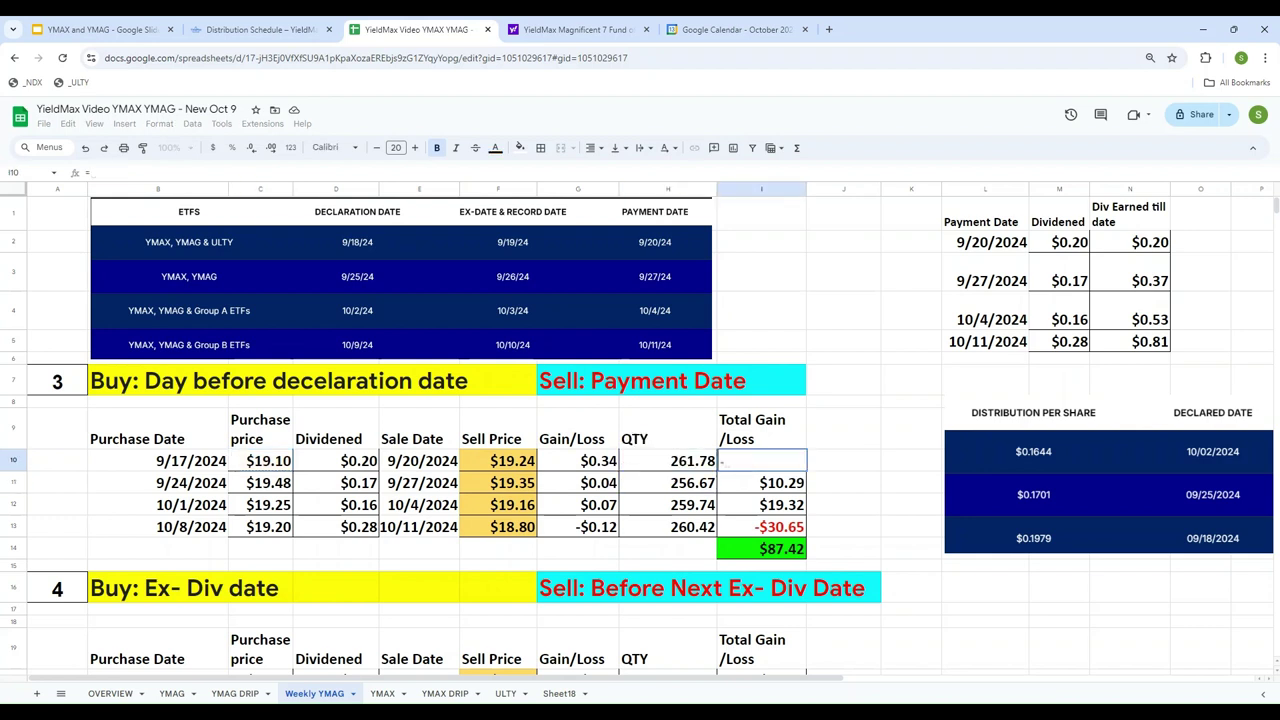
key(Left)
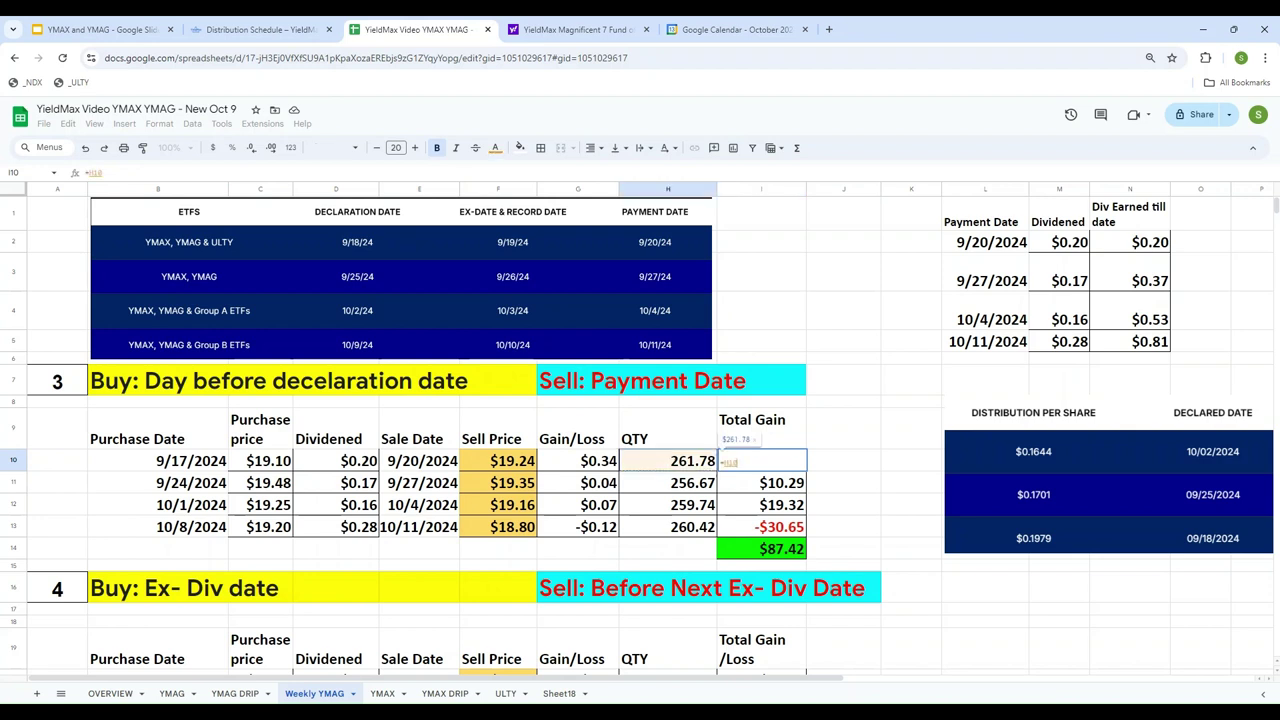
text(*)
key(Left)
key(Left)
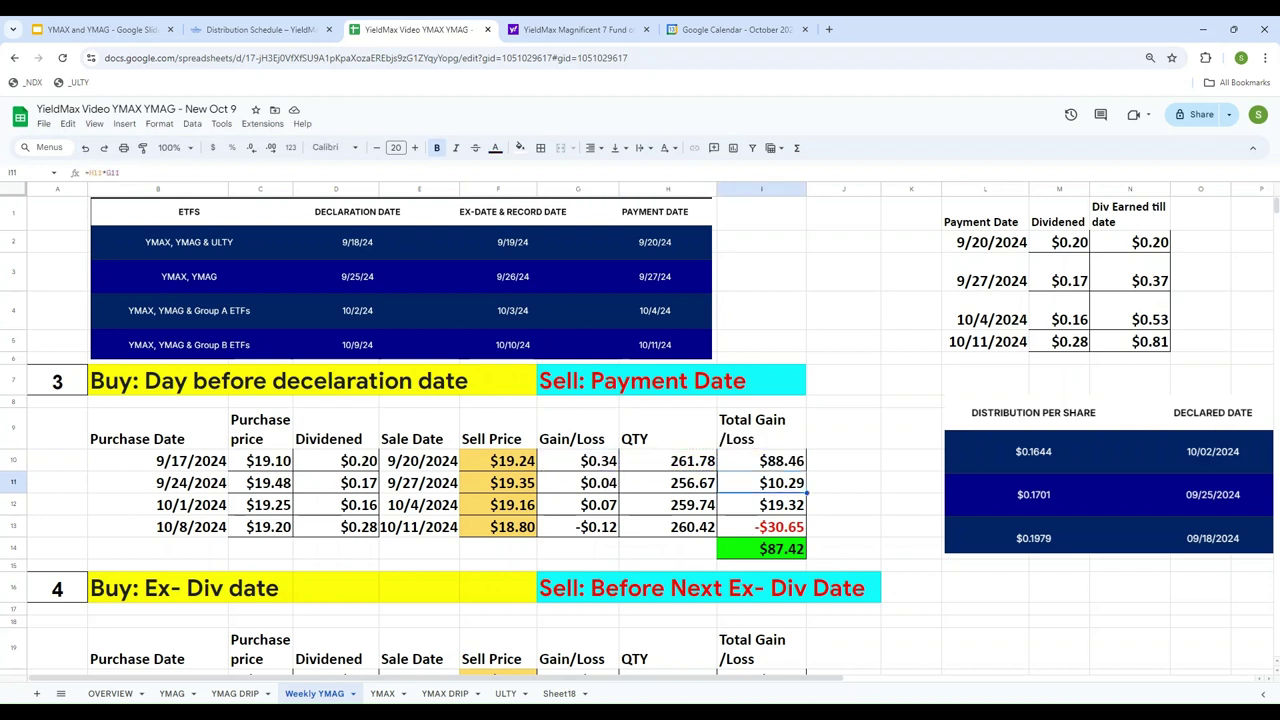
Step: Trace the 9/17/2024 trade back and forth across row 10, between its total gain/loss and its purchase details
click(761, 460)
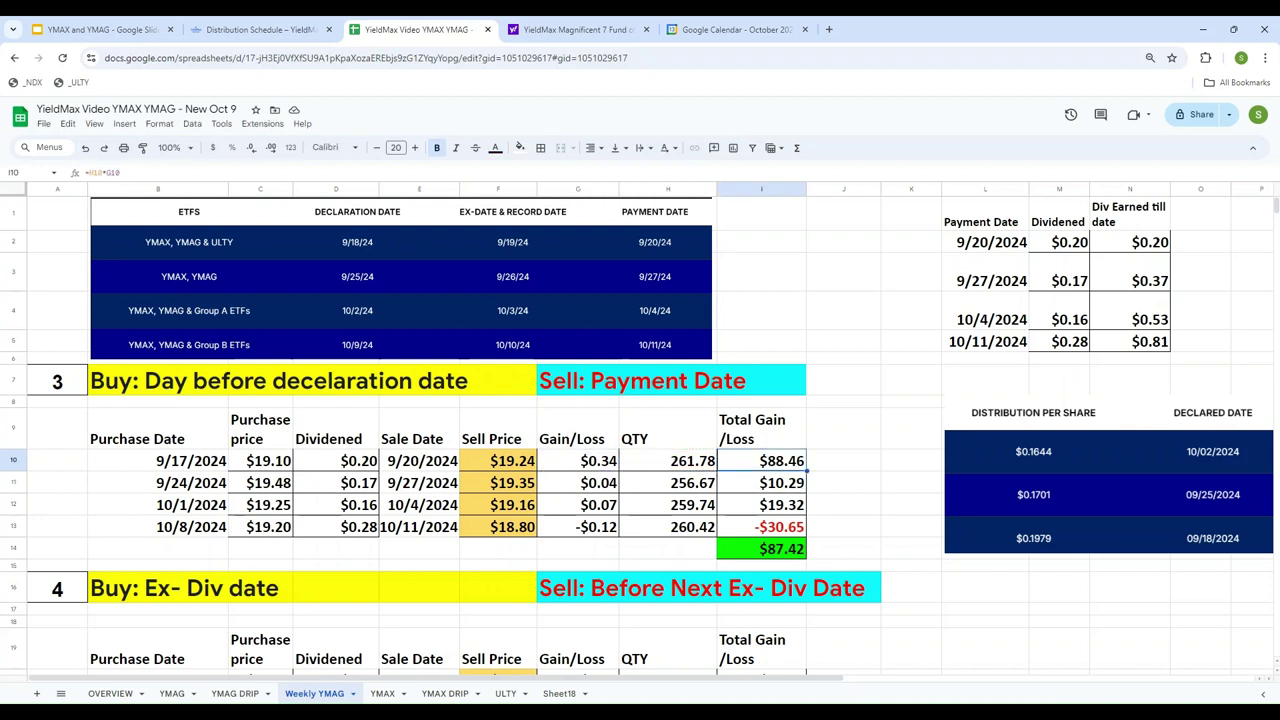
key(Left)
key(Left)
key(Left)
key(Left)
key(Left)
key(Left)
key(Left)
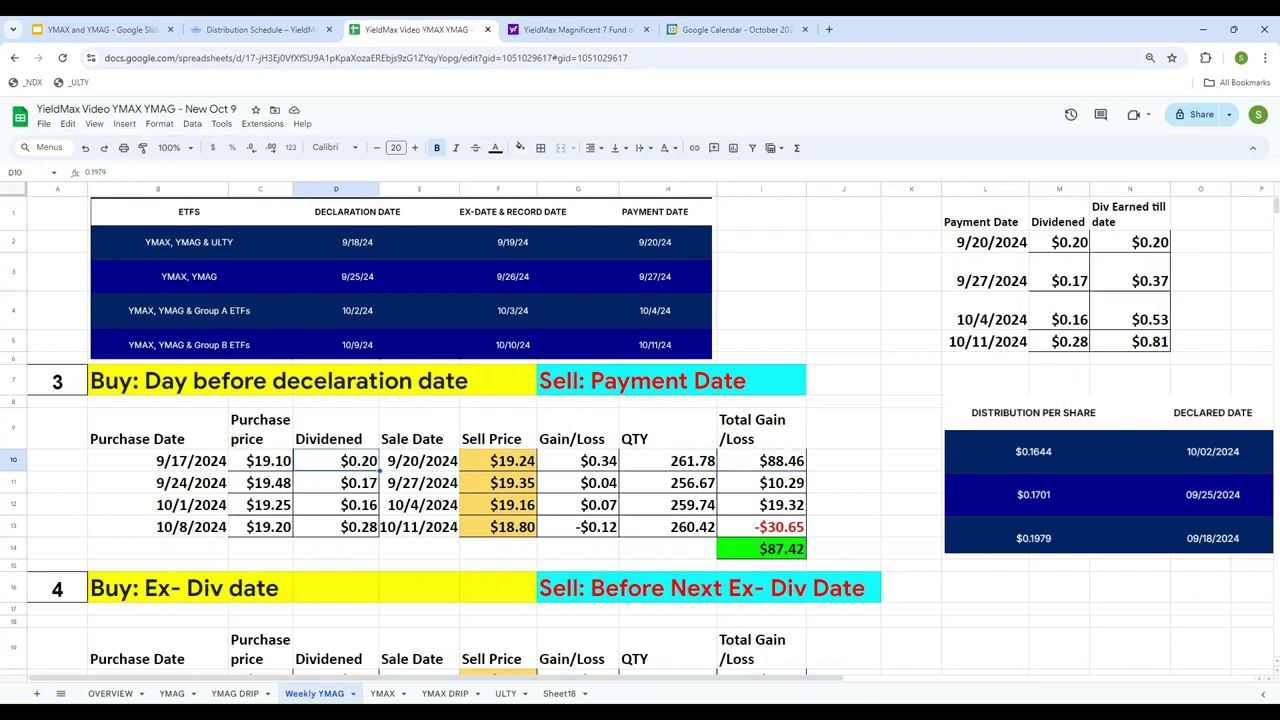
key(Right)
key(Right)
key(Right)
key(Right)
key(Right)
key(Right)
key(Right)
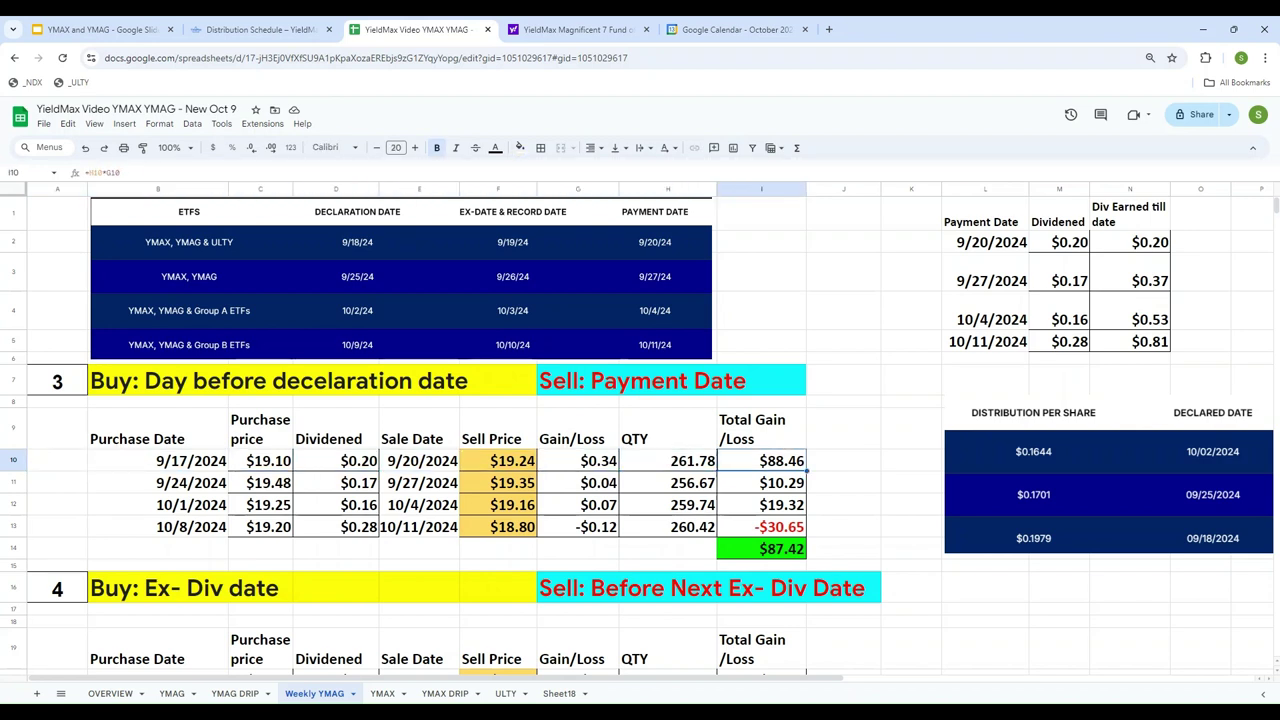
key(Left)
key(Left)
key(Left)
key(Left)
key(Left)
key(Left)
key(Left)
key(Left)
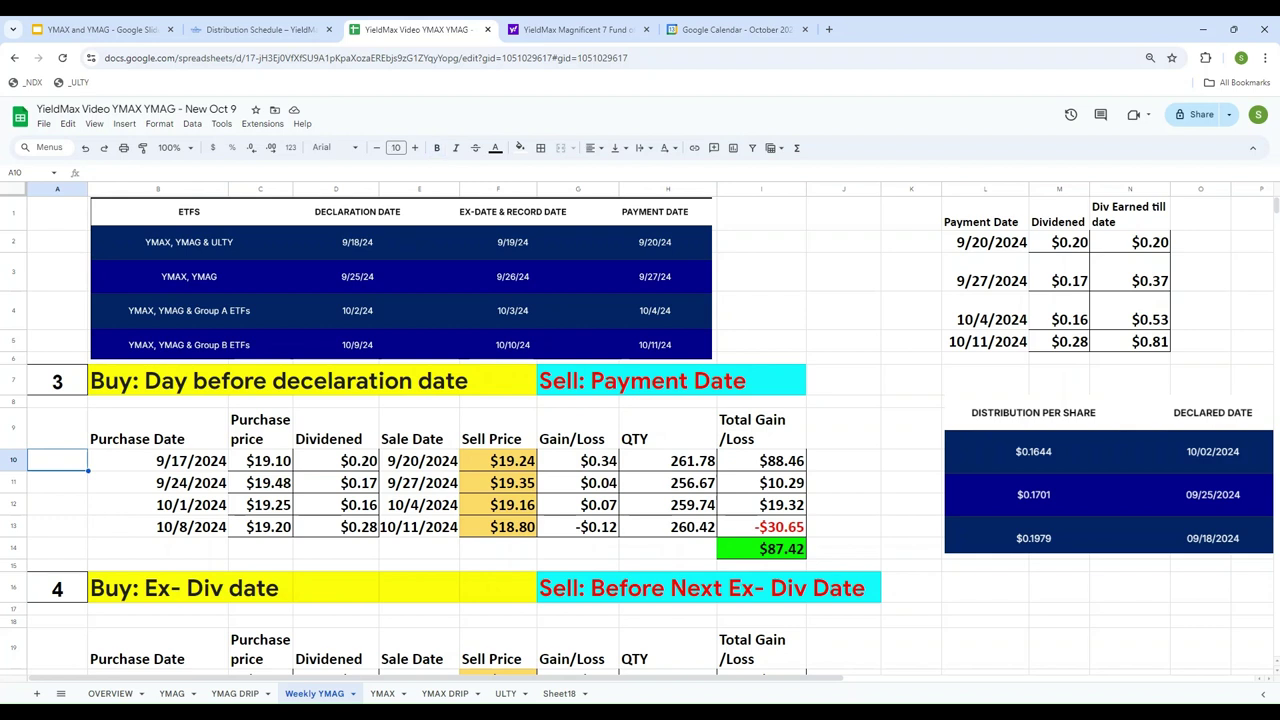
Step: Follow the 9/24/2024 trade across row 11 from its purchase date to its quantity
key(Down)
key(Right)
key(Right)
key(Right)
key(Right)
key(Right)
key(Right)
key(Right)
key(Right)
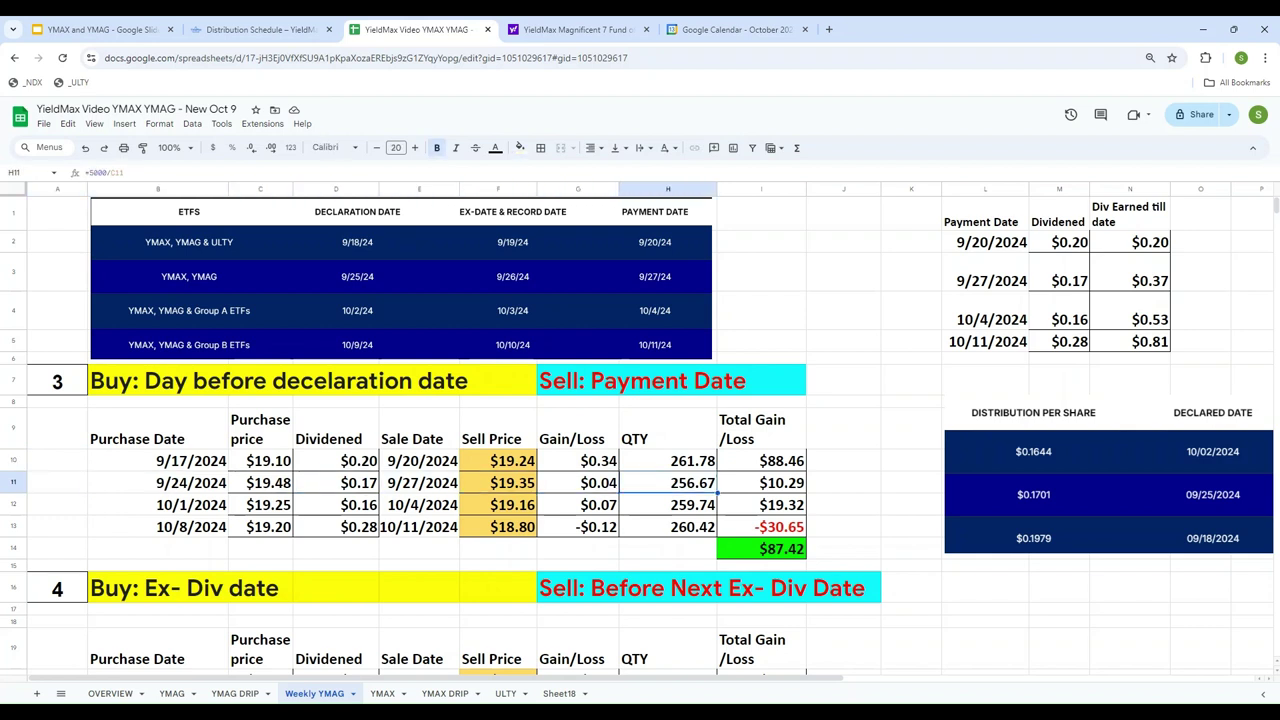
Step: Follow the 10/1/2024 trade back along row 12 to its purchase date
key(Down)
key(Left)
key(Left)
key(Left)
key(Left)
key(Left)
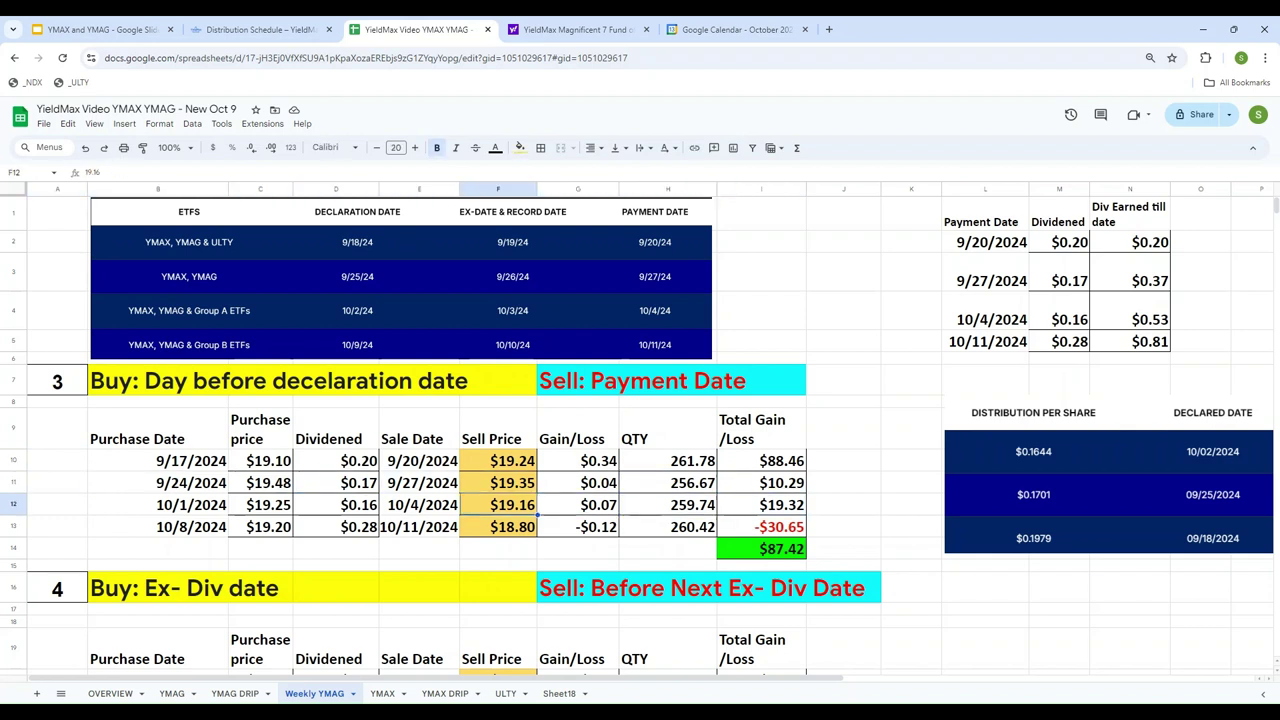
key(Left)
key(Left)
Step: Examine the 10/8/2024 trade in row 13 from its purchase date to its total gain/loss and back to its purchase price
key(Down)
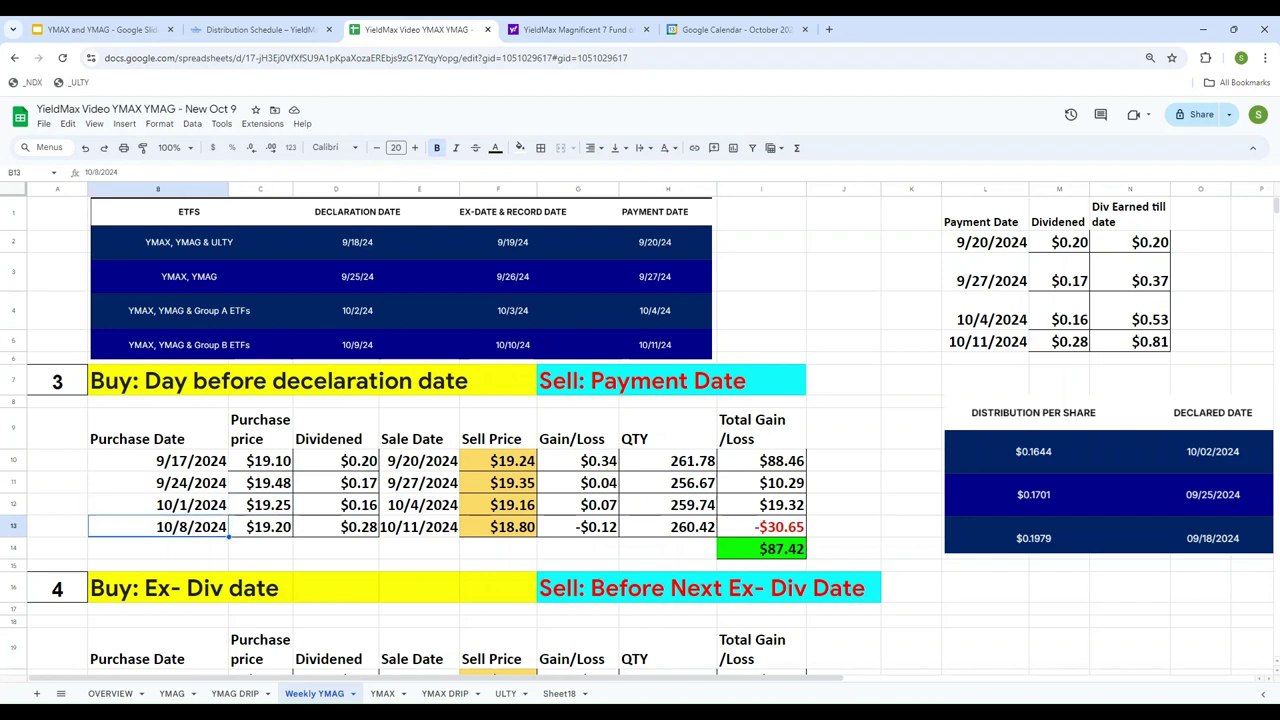
key(Right)
key(Right)
key(Right)
key(Right)
key(Right)
key(Right)
key(Right)
key(Left)
key(Left)
key(Left)
key(Left)
key(Left)
key(Left)
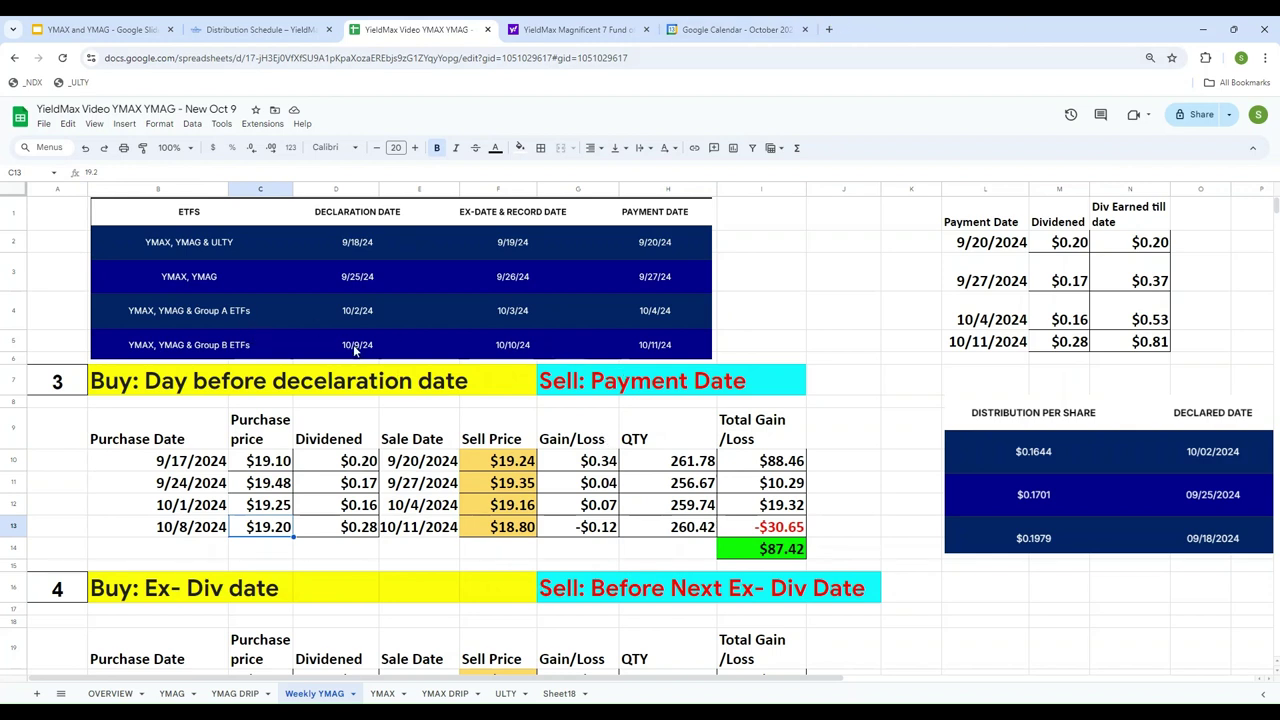
Step: Compare the 10/8/2024 trade's purchase date, sale date and dividend in row 13 with the distribution schedule and the 10/11/2024 dividend in M5
click(184, 530)
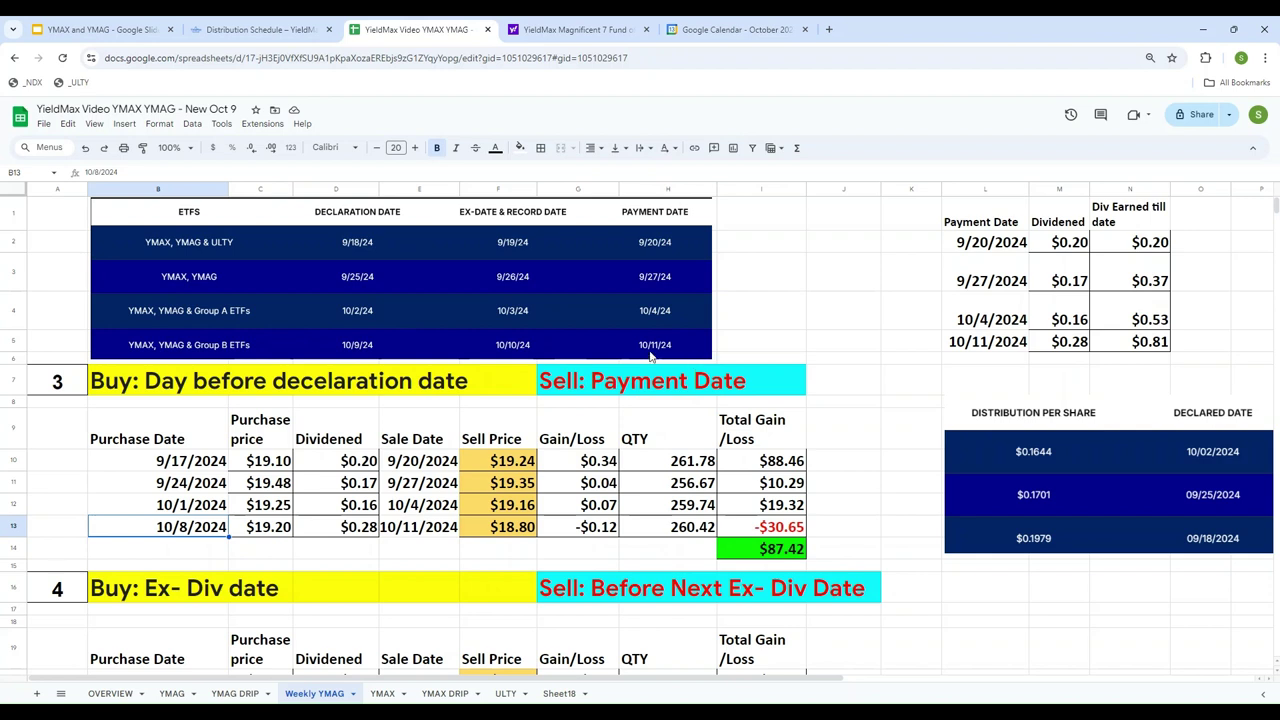
click(402, 530)
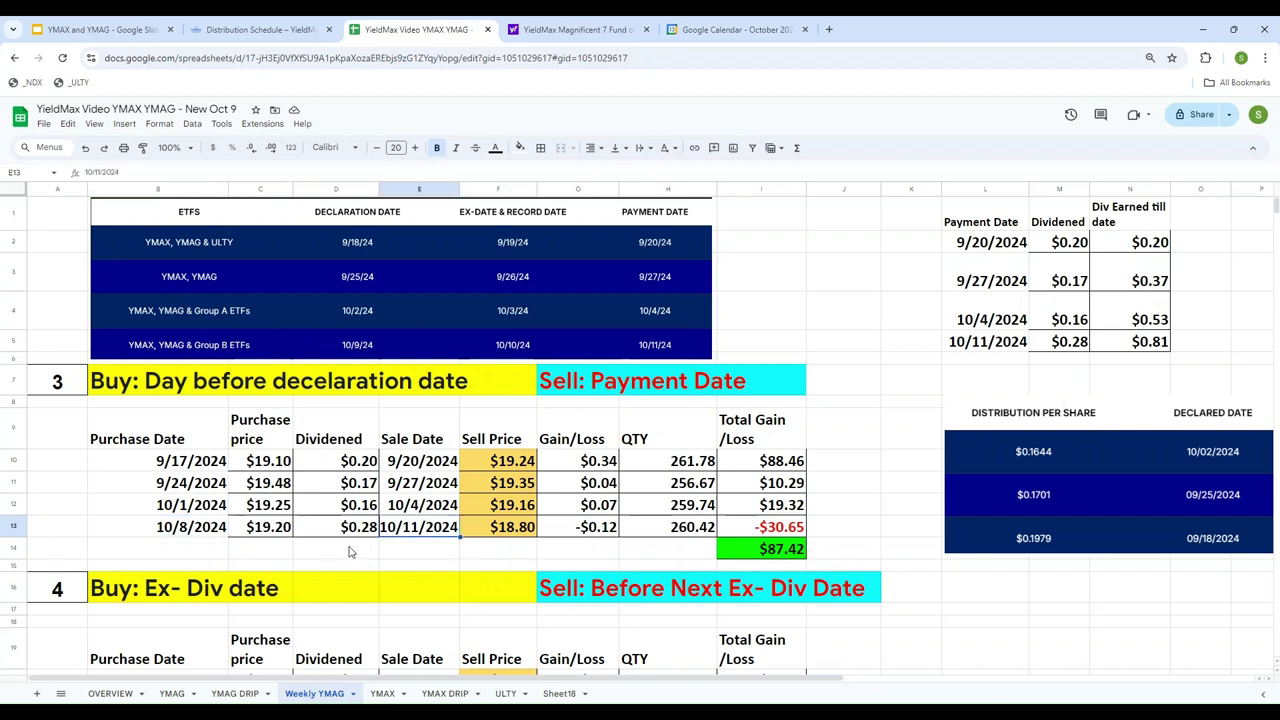
click(1068, 345)
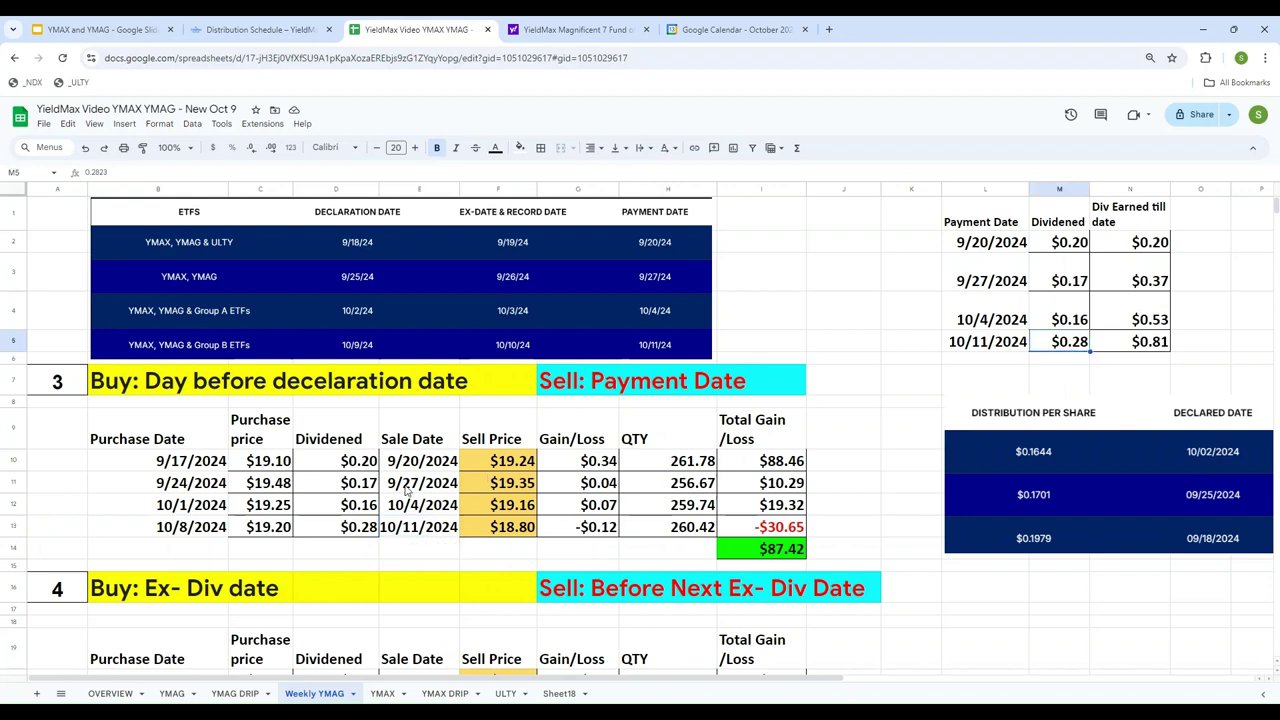
click(347, 530)
click(268, 535)
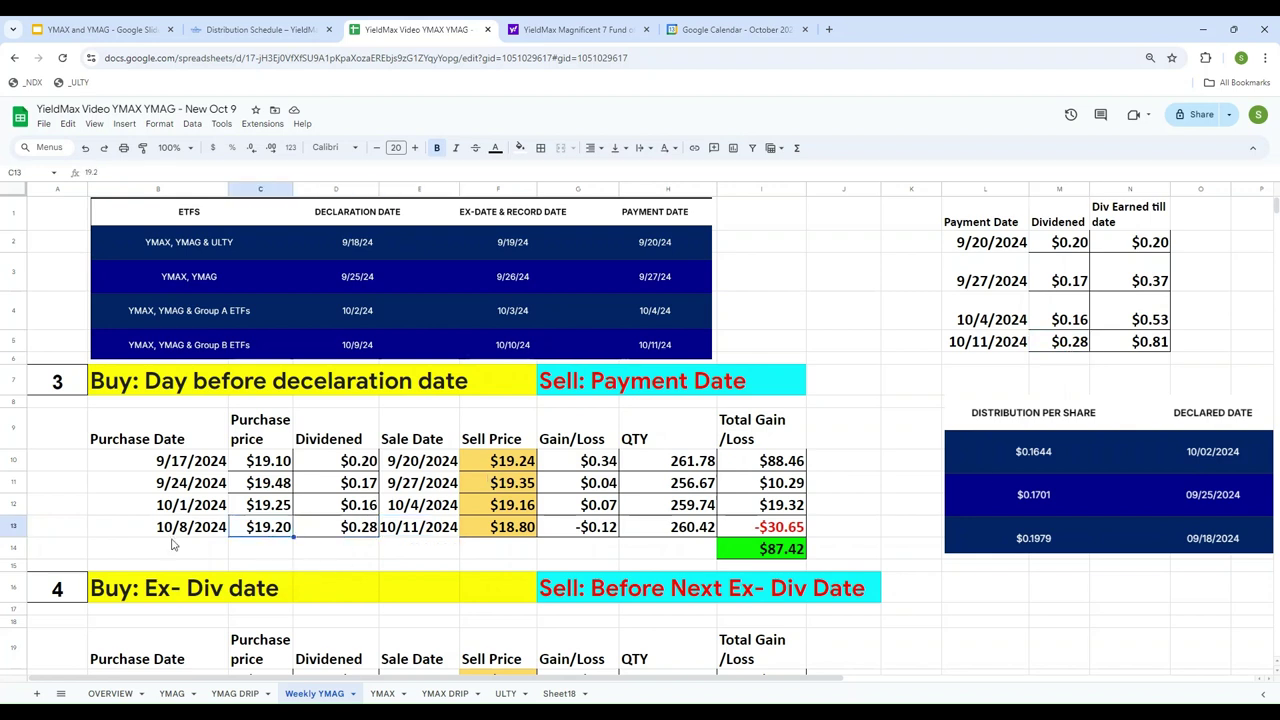
Step: Look up YMAG's Oct 11, 2024 closing price on Yahoo Finance for the 10/8/2024 trade and return to the spreadsheet
click(180, 535)
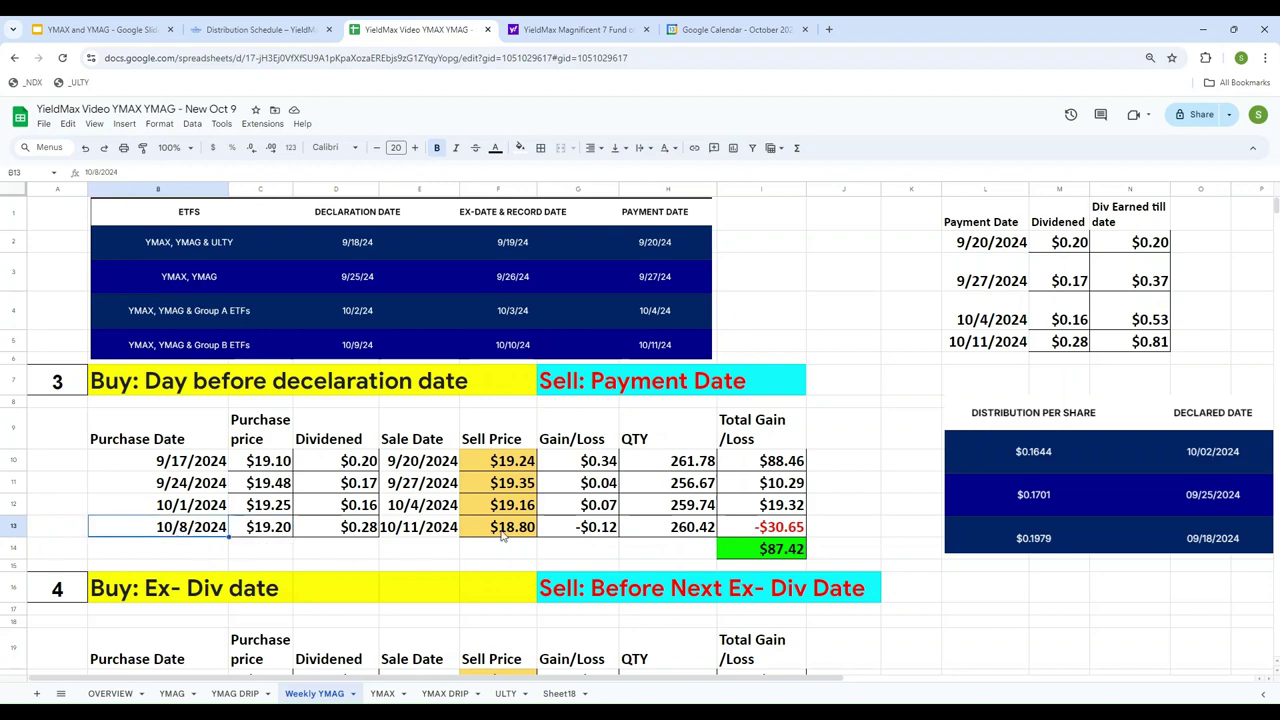
click(575, 29)
scroll(591, 459, up, 5)
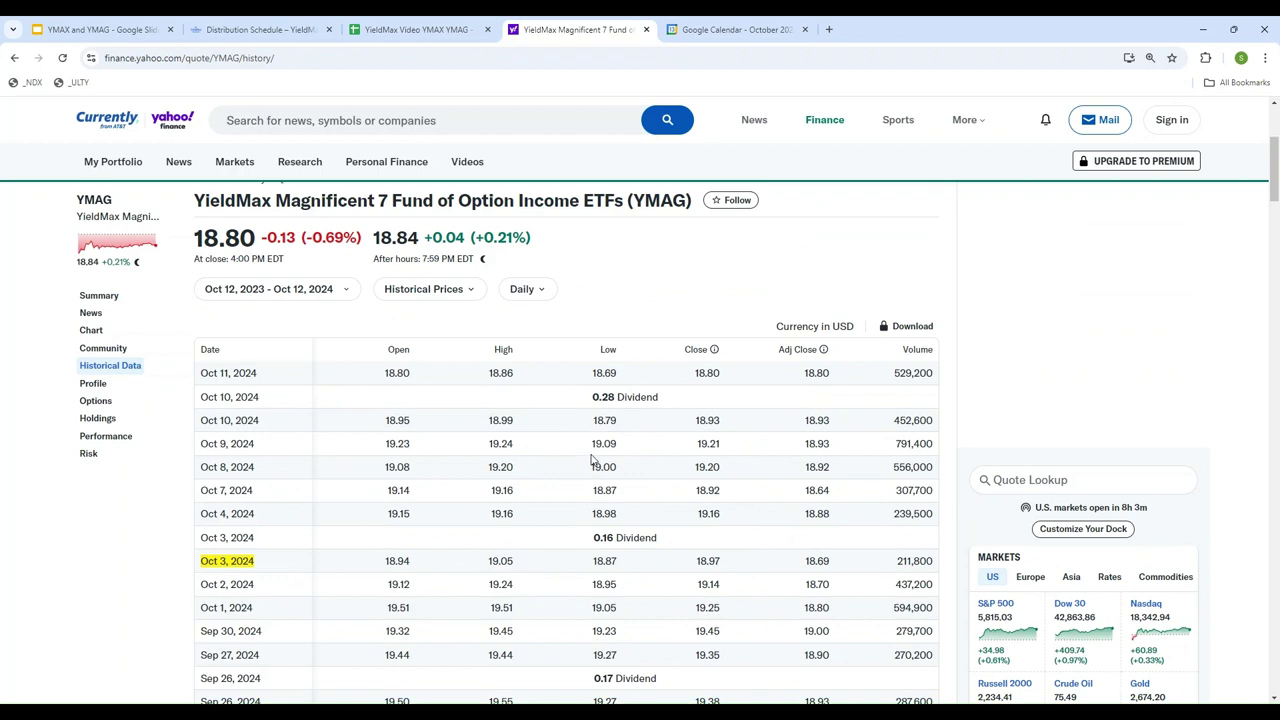
scroll(591, 459, up, 2)
scroll(426, 514, down, 3)
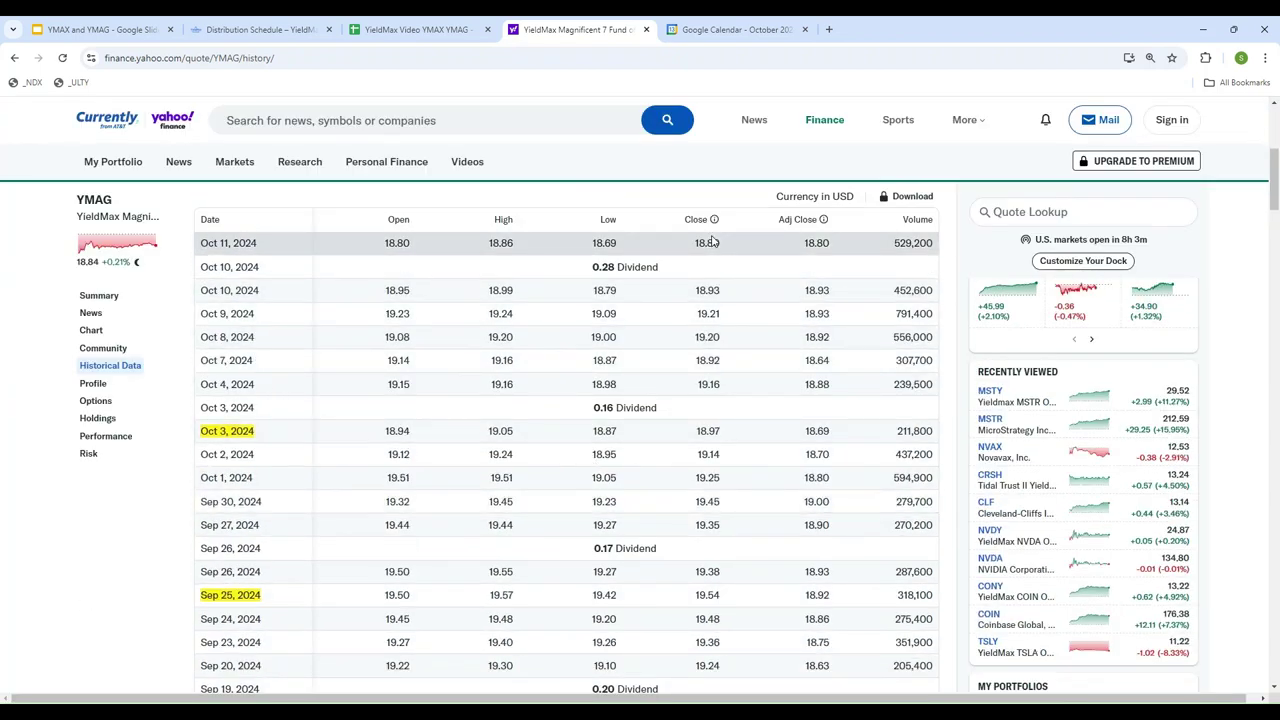
click(418, 29)
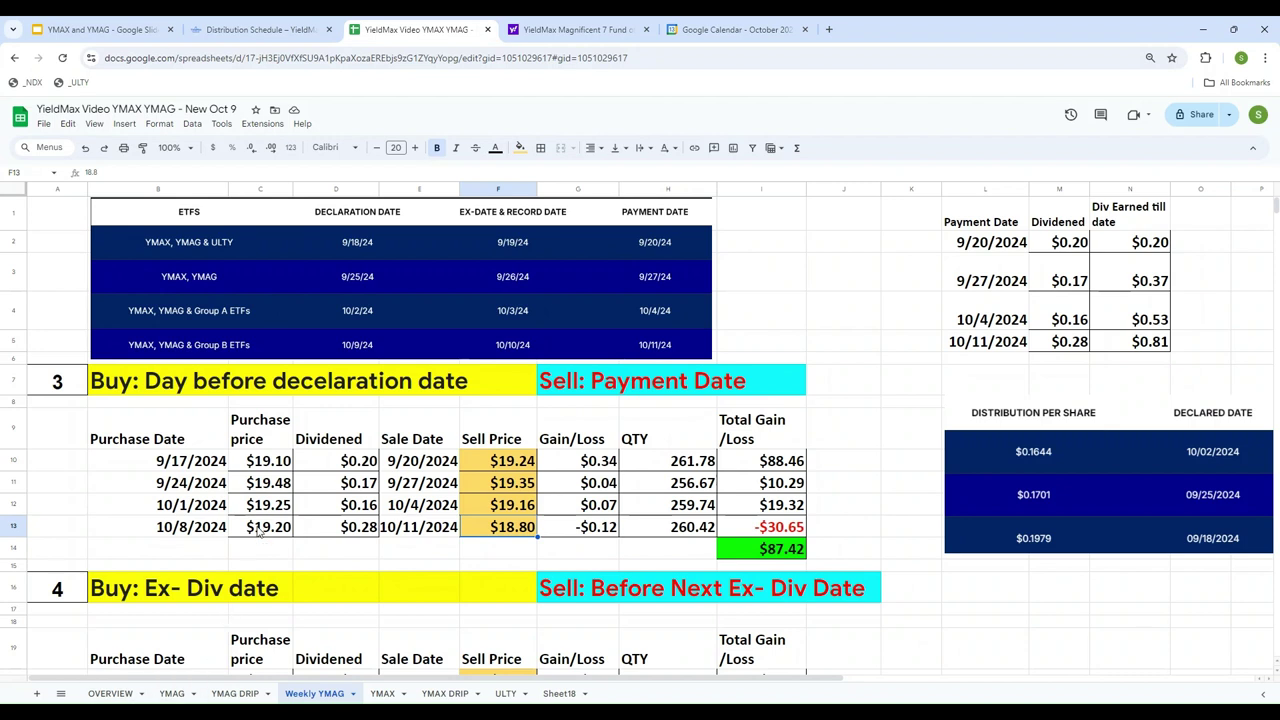
Step: Compare the 10/8/2024 trade's sale date, purchase price, sell price and dividend in row 13
click(419, 527)
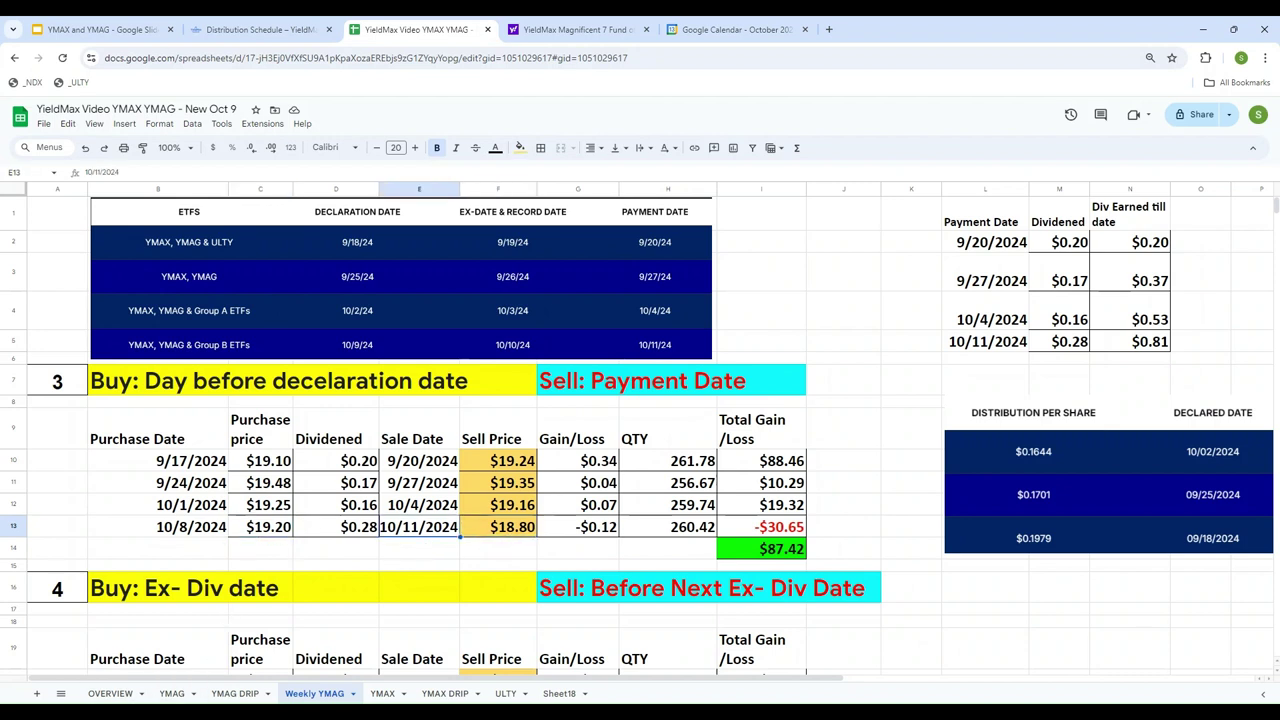
key(Left)
key(Left)
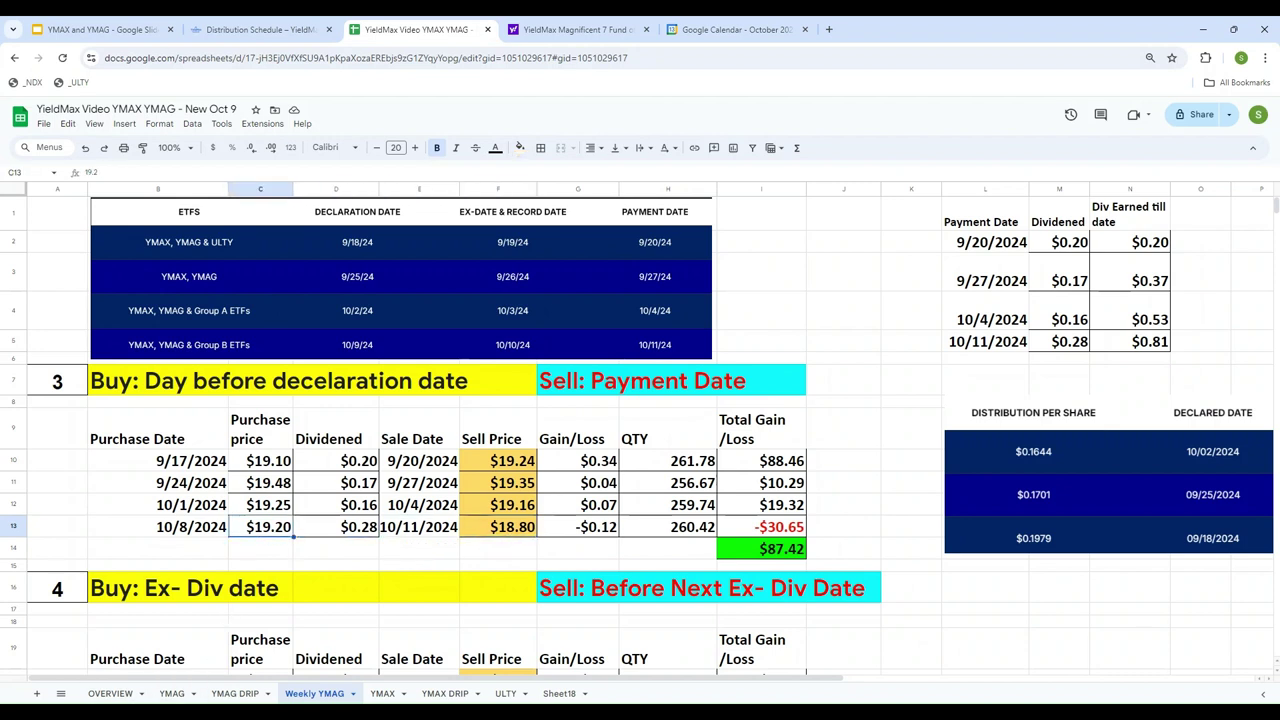
key(Right)
key(Right)
key(Right)
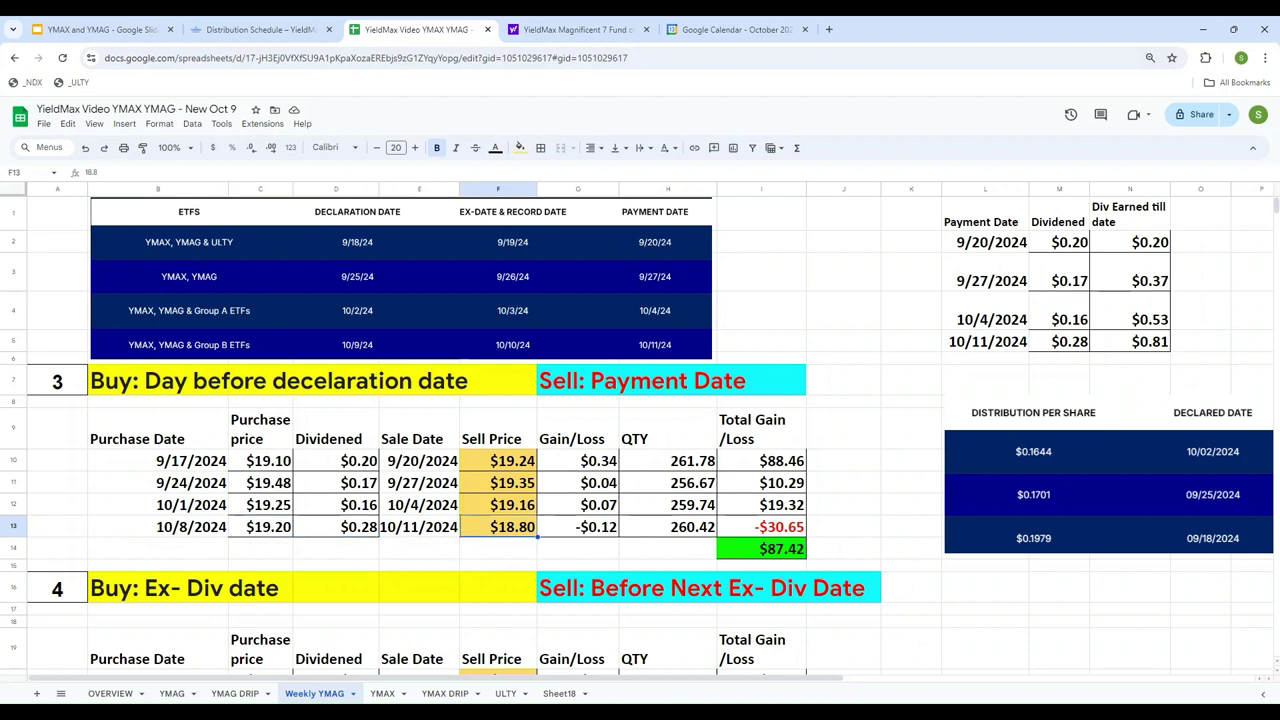
key(Left)
key(Left)
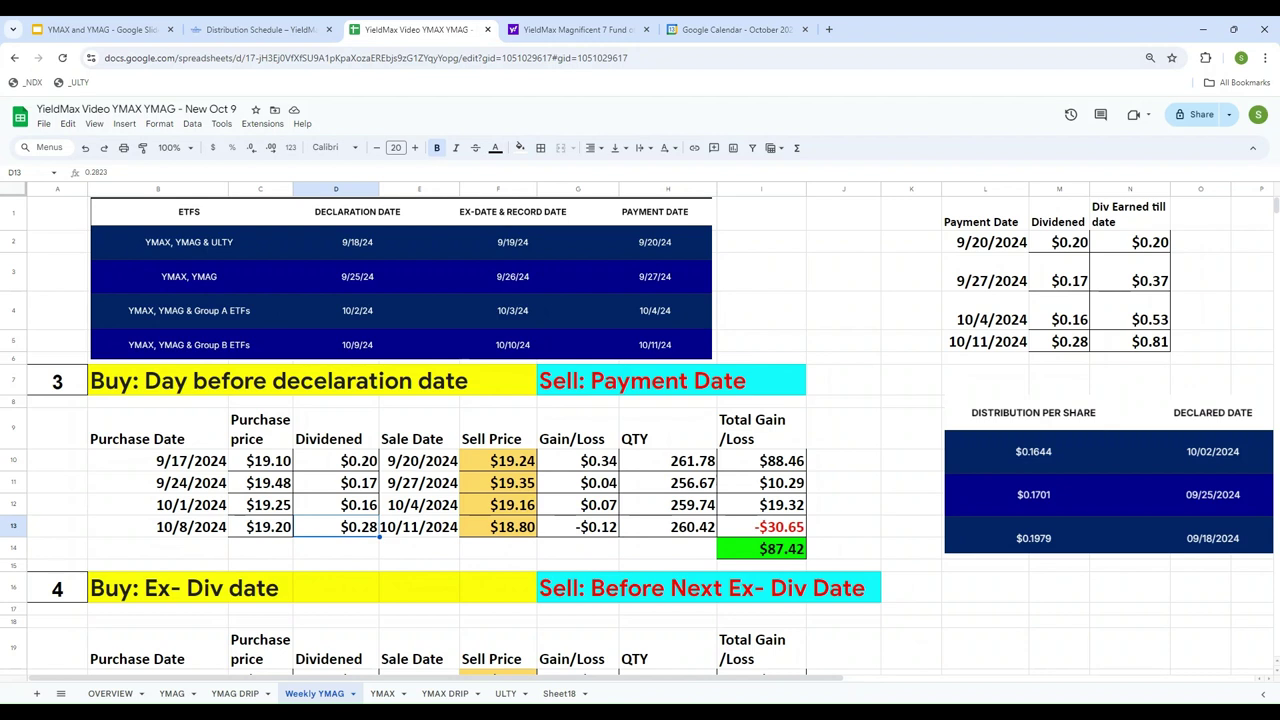
Step: Follow the 10/8/2024 trade along row 13 from its dividend through gain/loss and quantity to its total gain/loss
key(Right)
key(Right)
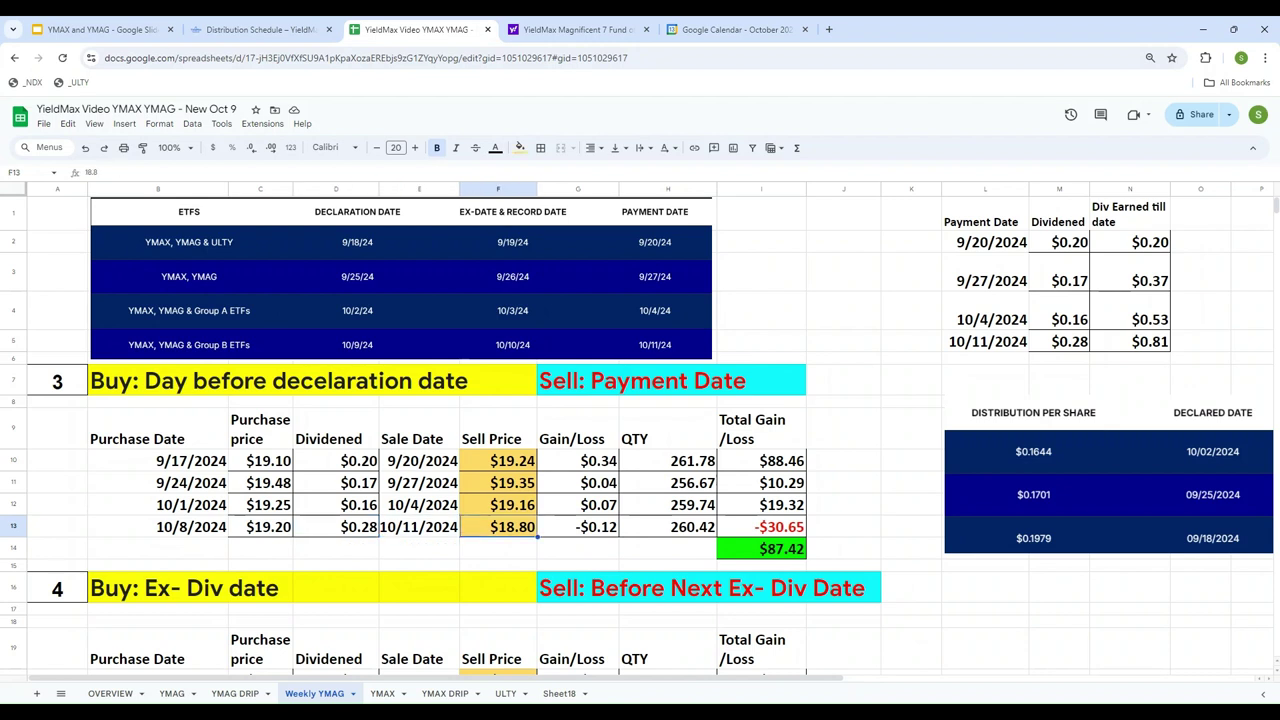
key(Right)
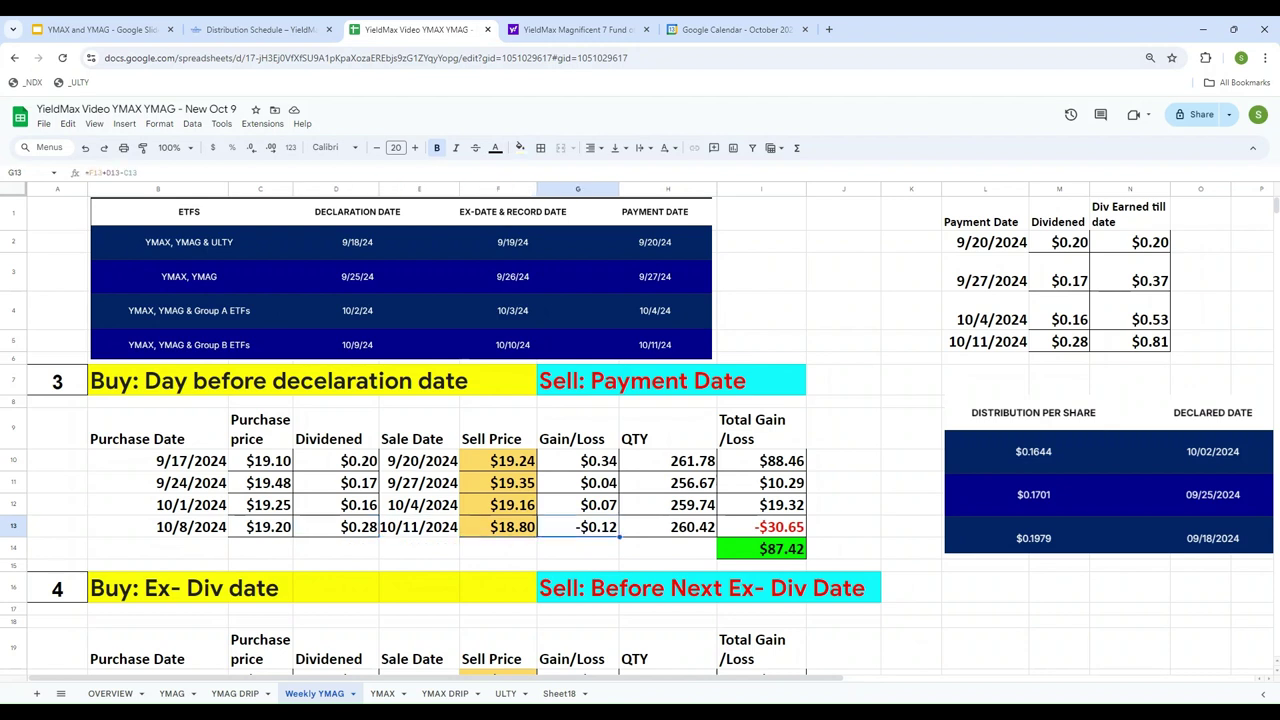
key(Right)
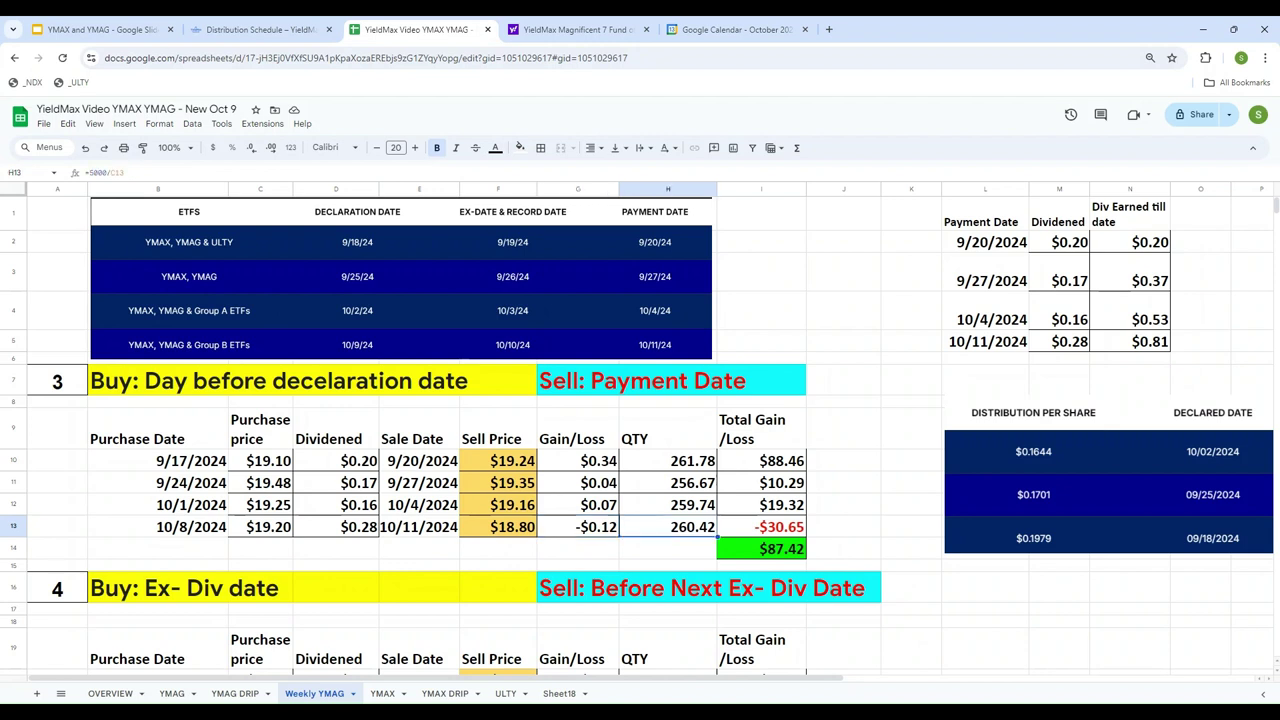
key(Right)
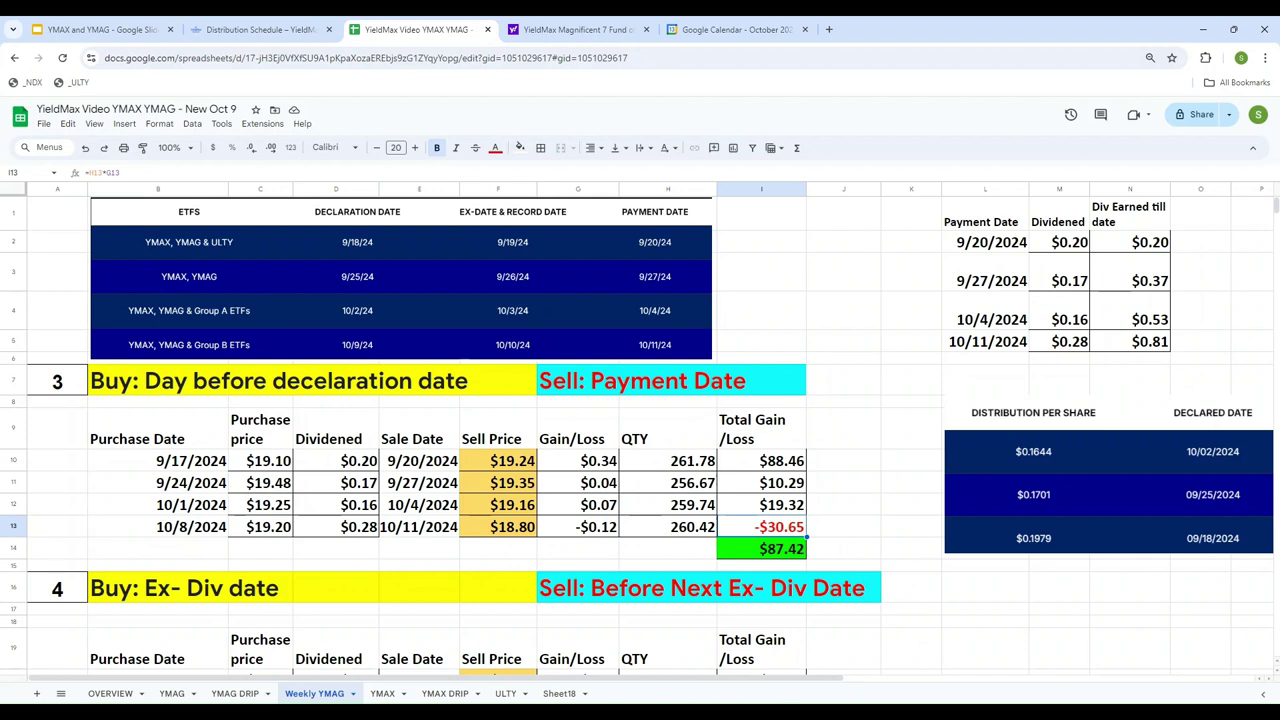
Step: Trace the total gain/loss column up from row 13 to strategy 3's buy and sell rule in row 7
key(Up)
key(Up)
key(Up)
key(Up)
key(Up)
key(Up)
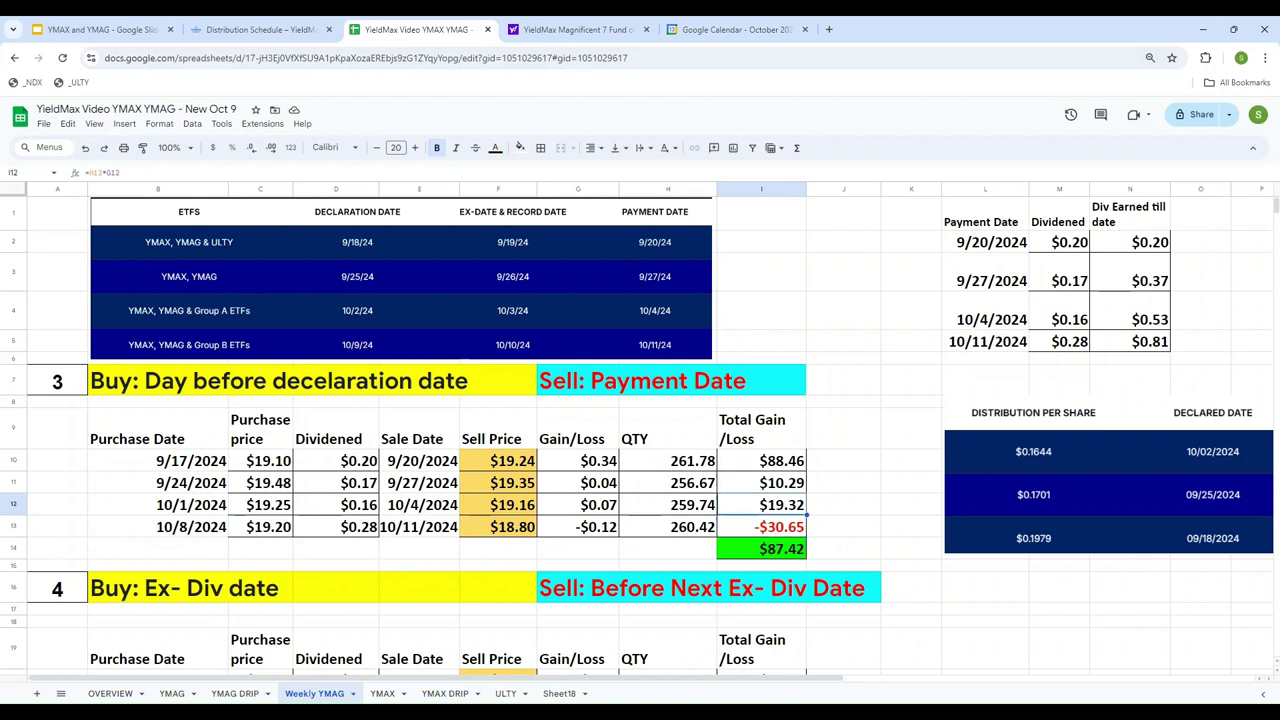
key(Left)
key(Left)
key(Left)
key(Left)
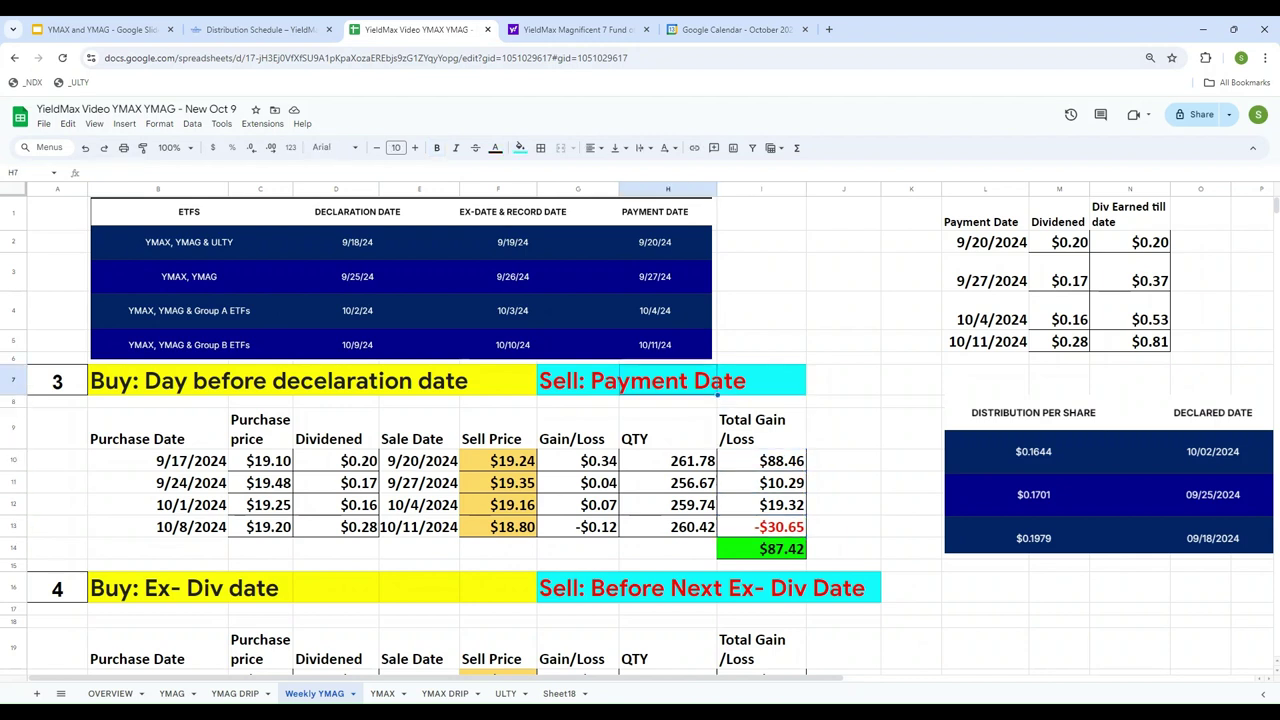
key(Right)
key(Right)
key(Right)
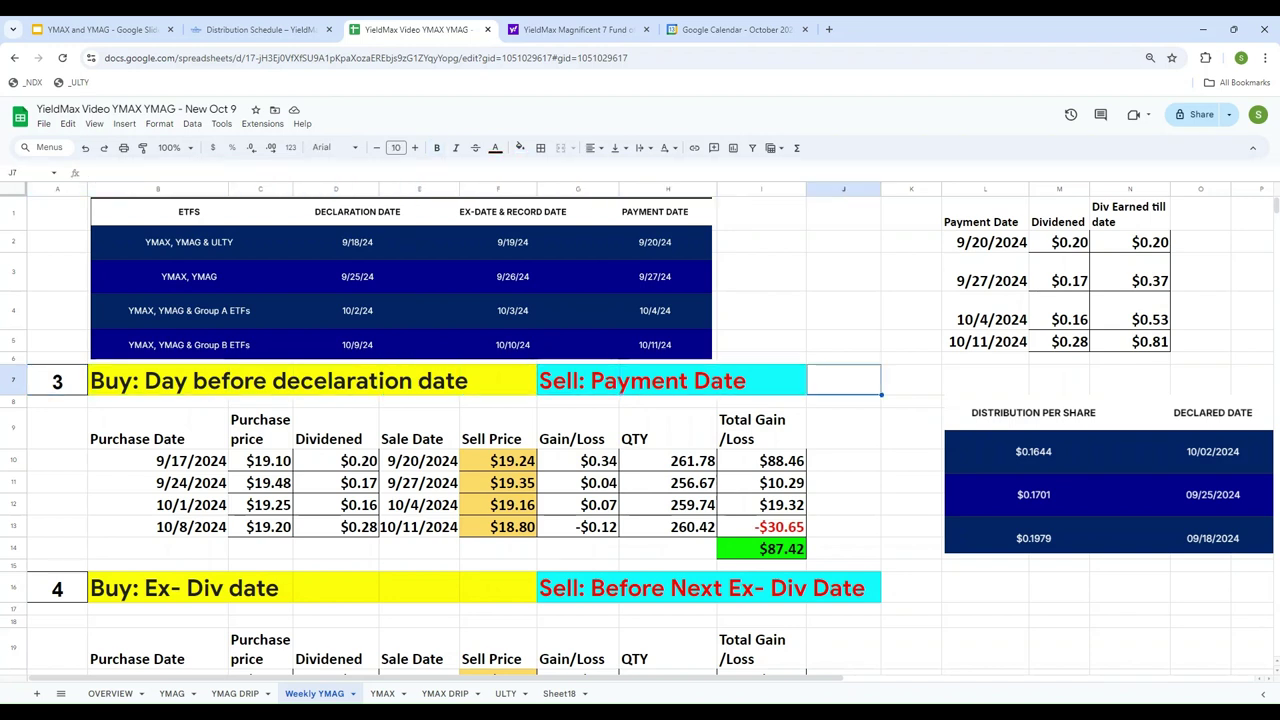
Step: Review strategy 3's total gain/loss column from the 9/17/2024 trade down past its overall total and back to the header
key(Left)
key(Down)
key(Down)
key(Down)
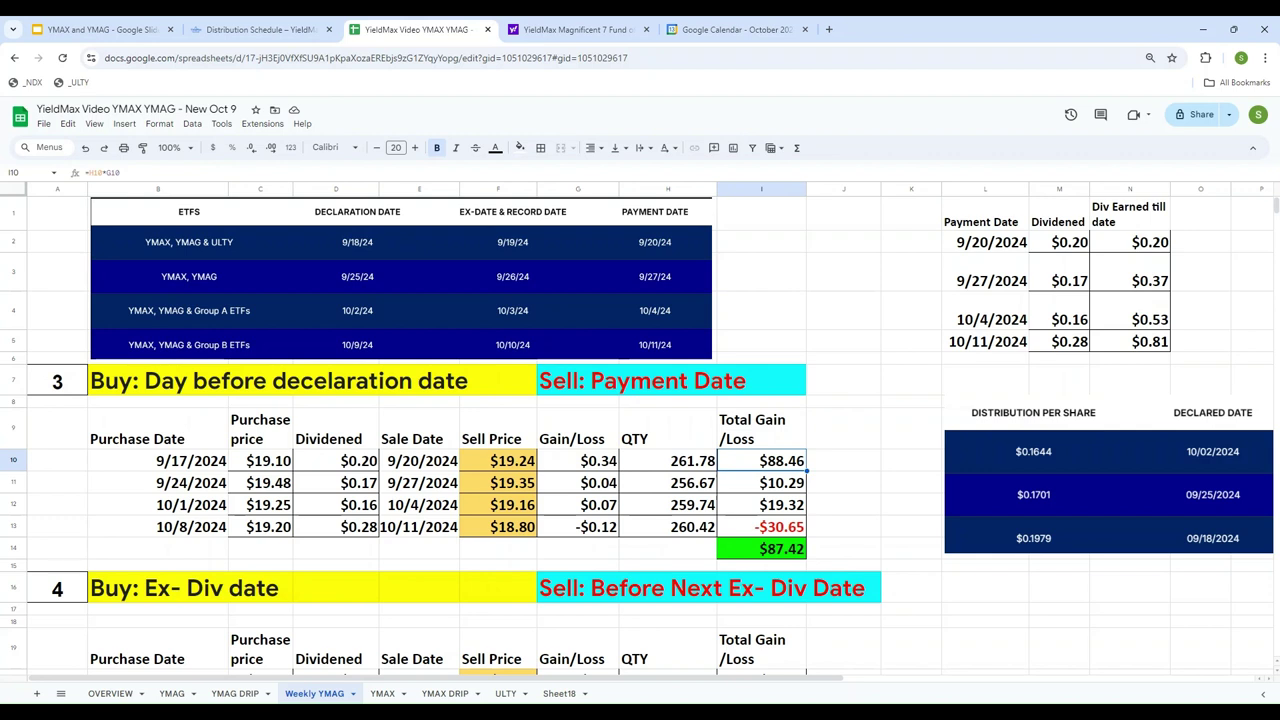
key(Down)
key(Down)
key(Down)
key(Down)
key(Down)
key(Down)
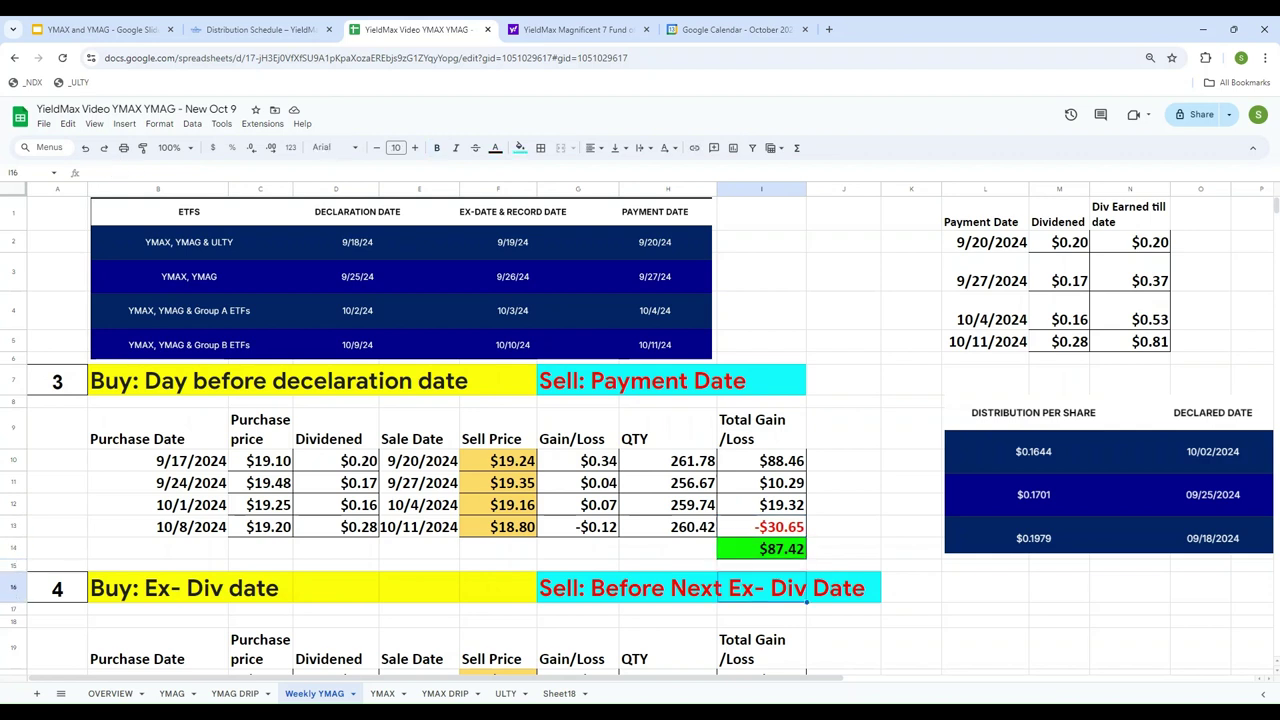
key(Up)
key(Up)
key(Up)
key(Up)
key(Up)
key(Up)
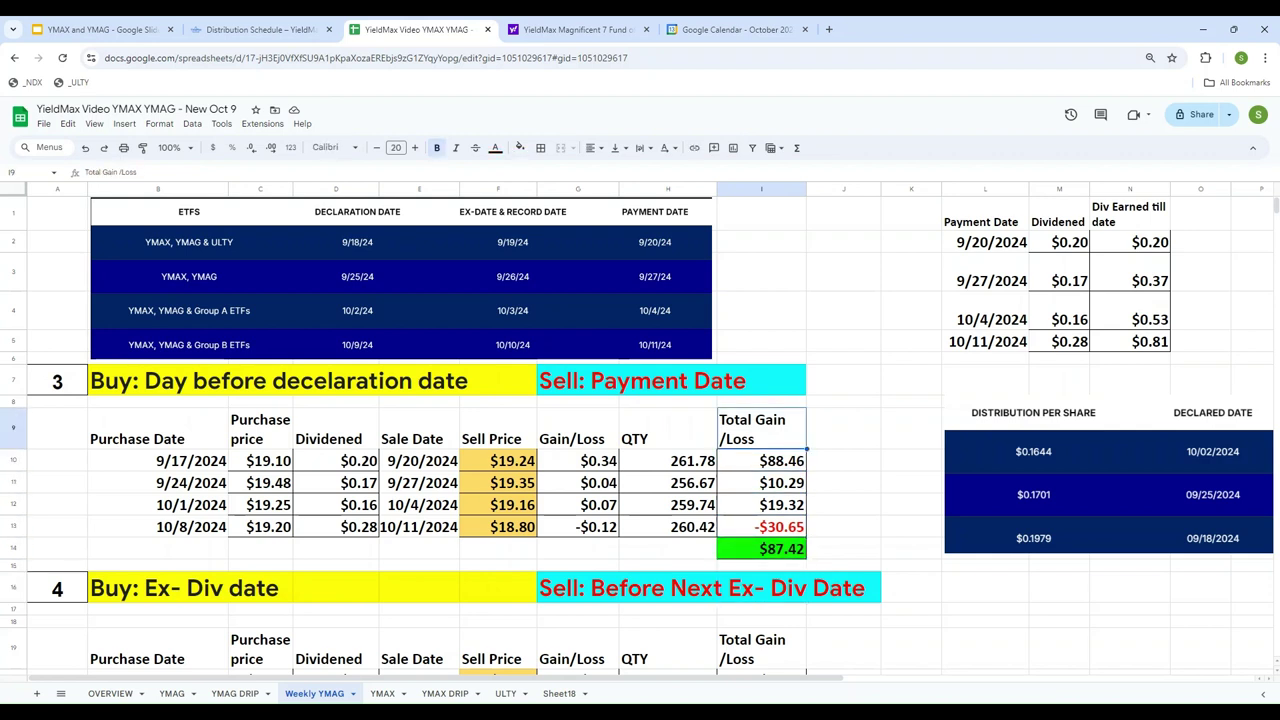
Step: Go from strategy 3's trades down to the strategy 4 table that buys on the ex-dividend date
key(Left)
key(Left)
key(Left)
key(Left)
key(Left)
key(Left)
key(Left)
key(Left)
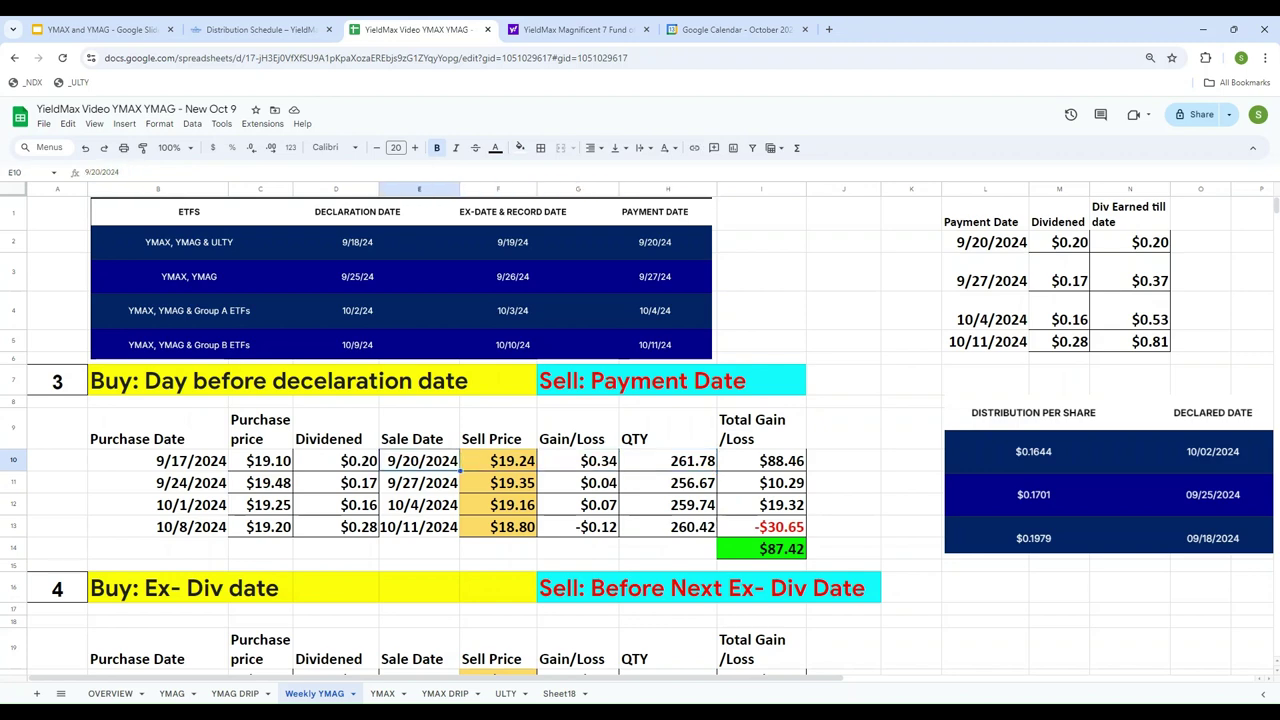
key(Down)
key(Down)
key(Down)
key(Down)
key(Down)
key(Down)
key(Down)
key(Down)
key(Down)
key(Down)
key(Down)
key(Down)
key(Down)
key(Down)
key(Down)
key(Down)
key(Down)
key(Down)
key(Down)
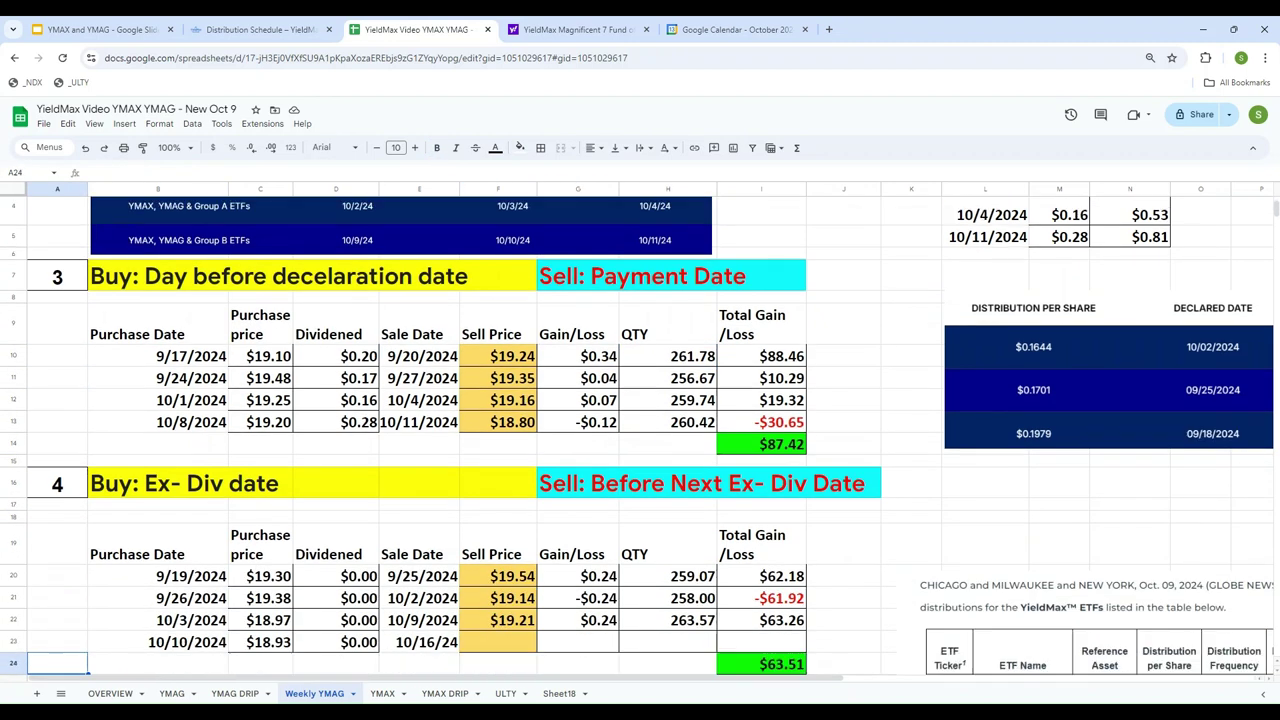
Step: Examine strategy 4's trades from row 24 up to the 9/19/2024 trade's dividend in D20
key(Up)
key(Up)
key(Up)
key(Up)
key(Up)
key(Up)
key(Up)
key(Up)
key(Up)
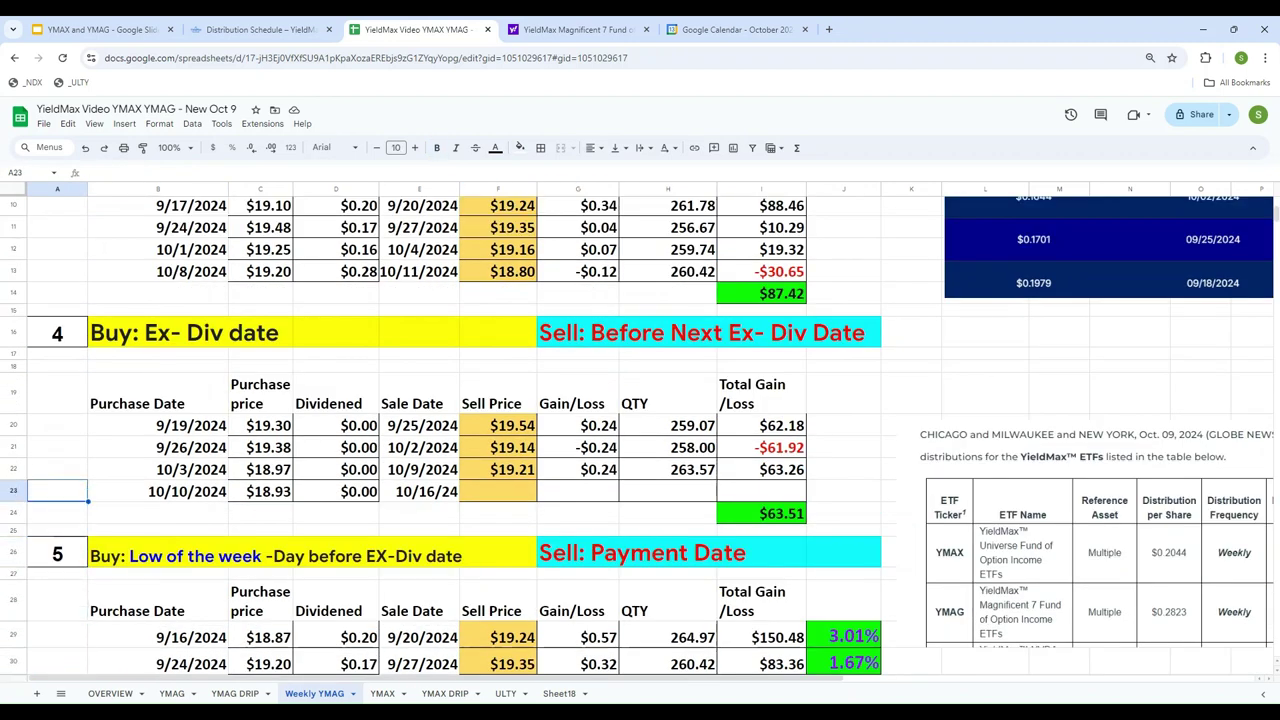
key(Right)
key(Right)
key(Right)
key(Right)
key(Right)
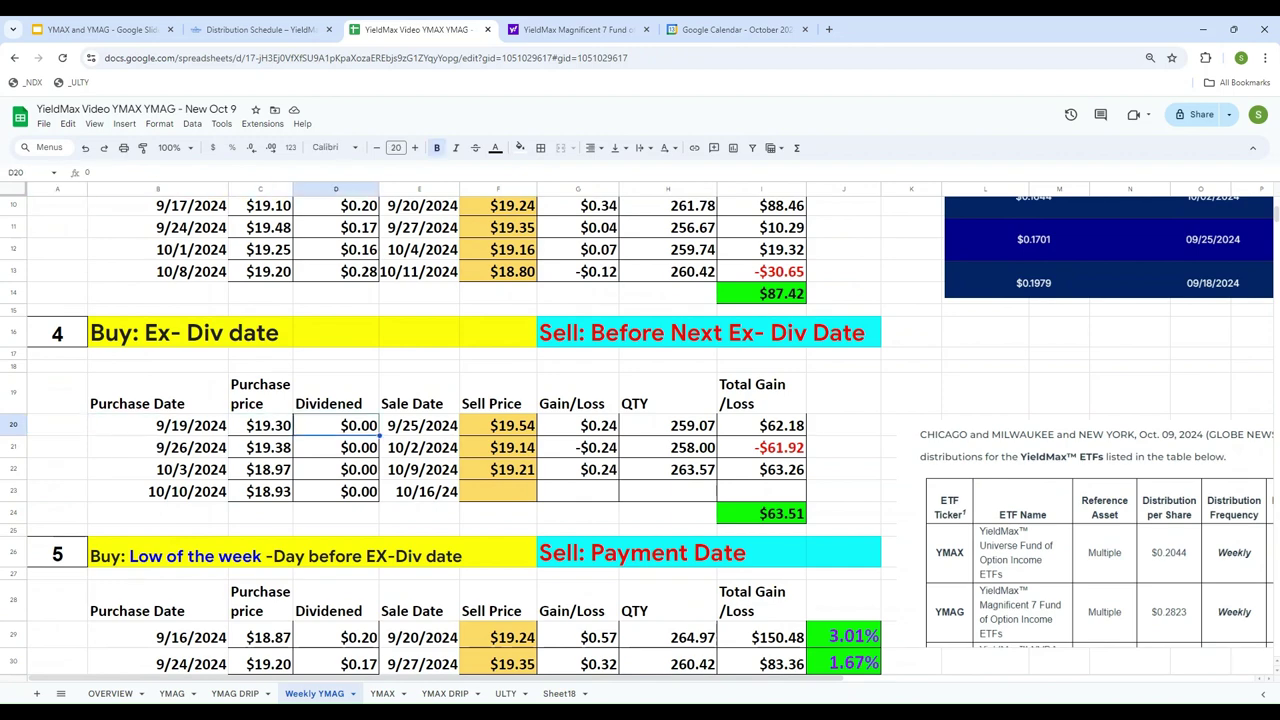
Step: Return to the distribution schedule at the start of the sheet and examine its ex-date and record date column
key(Left)
key(Left)
key(Left)
key(Left)
key(Up)
key(Up)
key(Up)
key(Up)
key(Up)
key(Up)
key(Up)
key(Up)
key(Up)
key(Up)
key(Up)
key(Up)
key(Up)
key(Up)
key(Up)
key(Up)
key(Up)
key(Up)
key(Up)
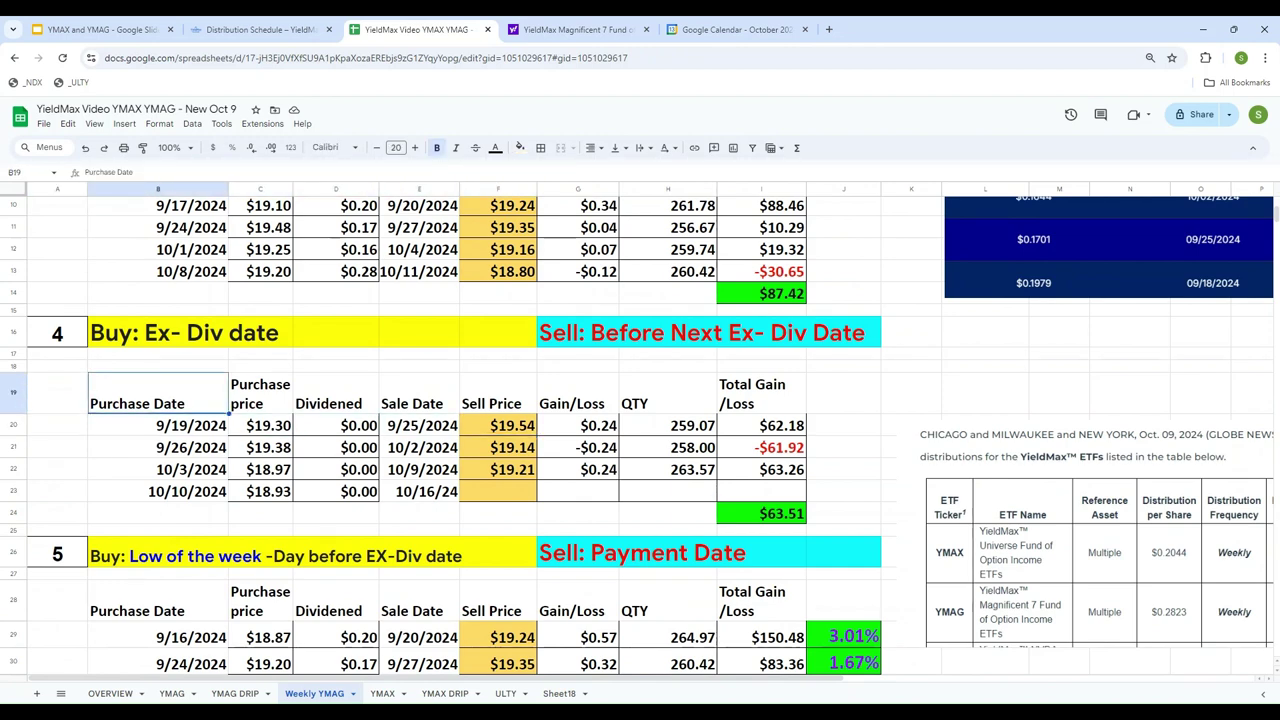
key(Right)
key(Right)
key(Right)
key(Right)
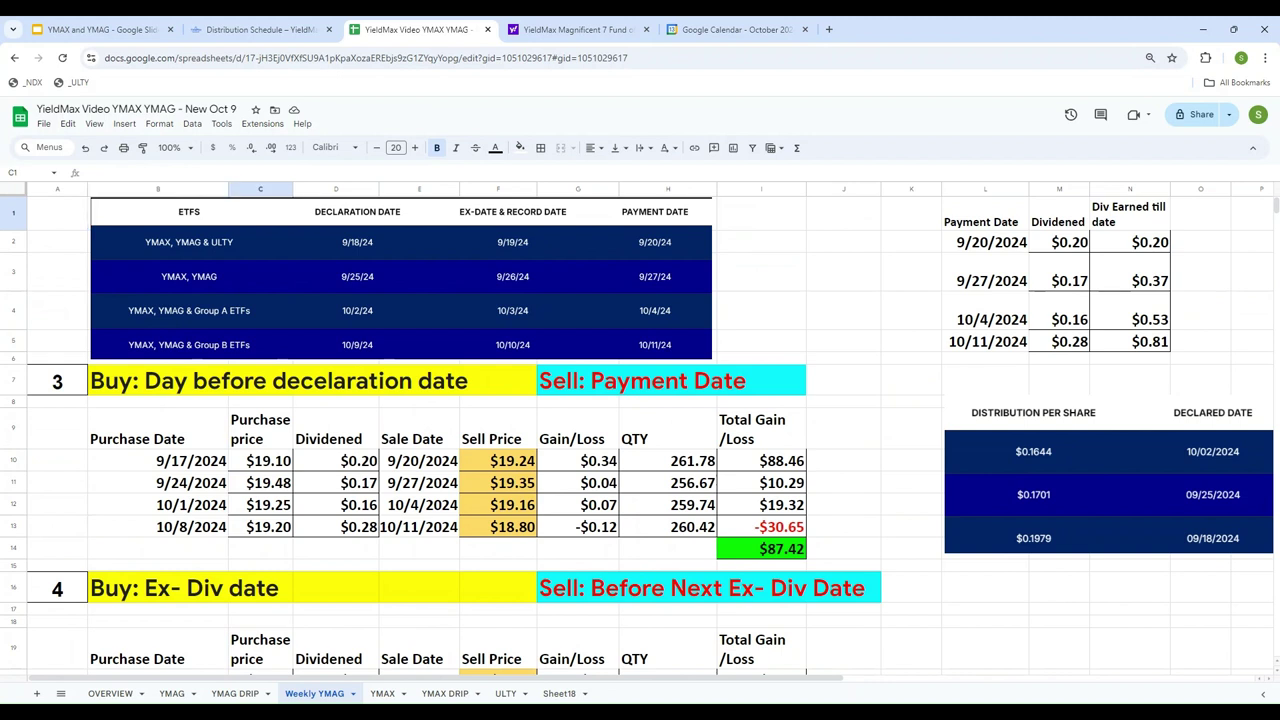
key(Down)
key(Down)
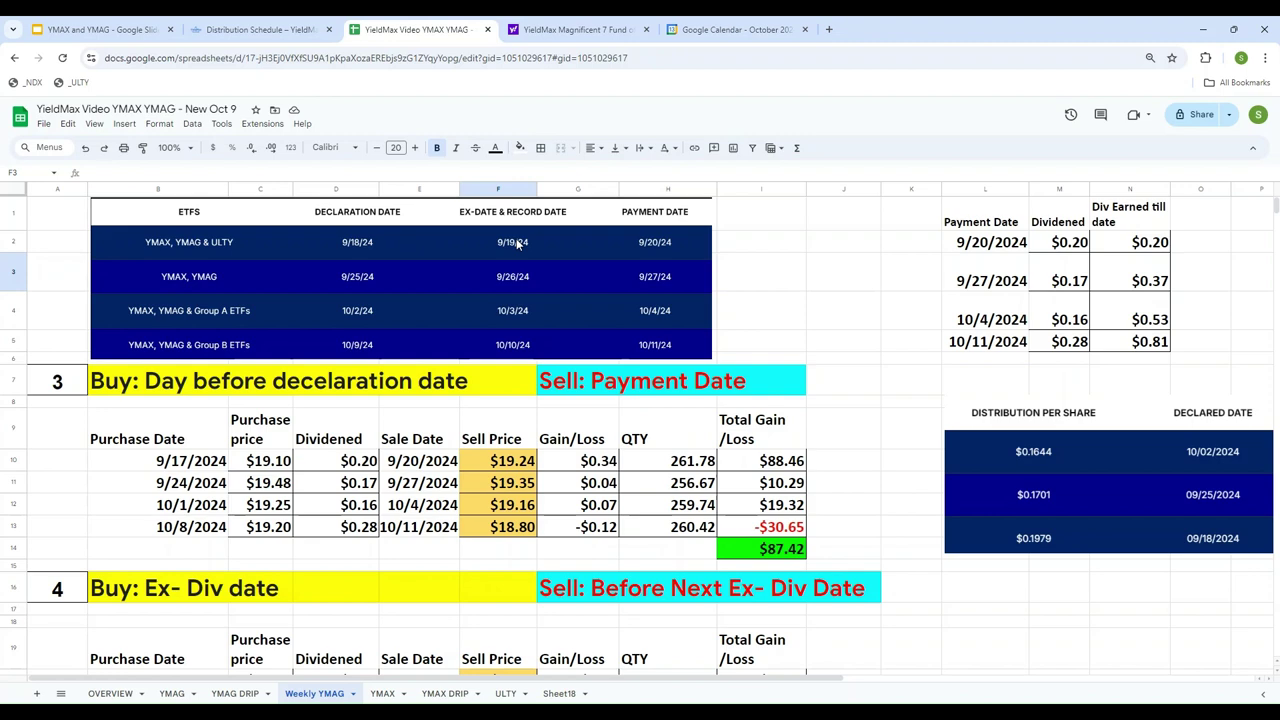
Step: Highlight strategy 4's dividends in D20:D23, then check the 9/19/2024 trade's purchase date in B20
scroll(528, 298, down, 3)
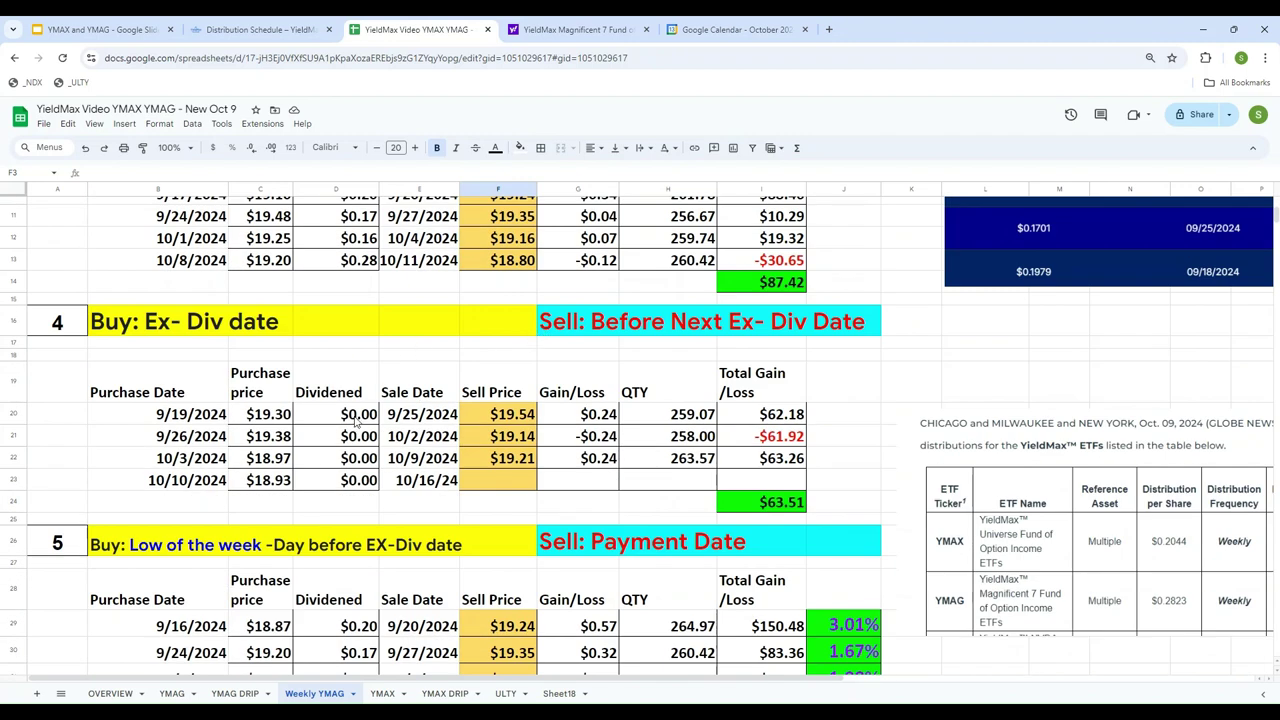
drag(356, 423, 360, 487)
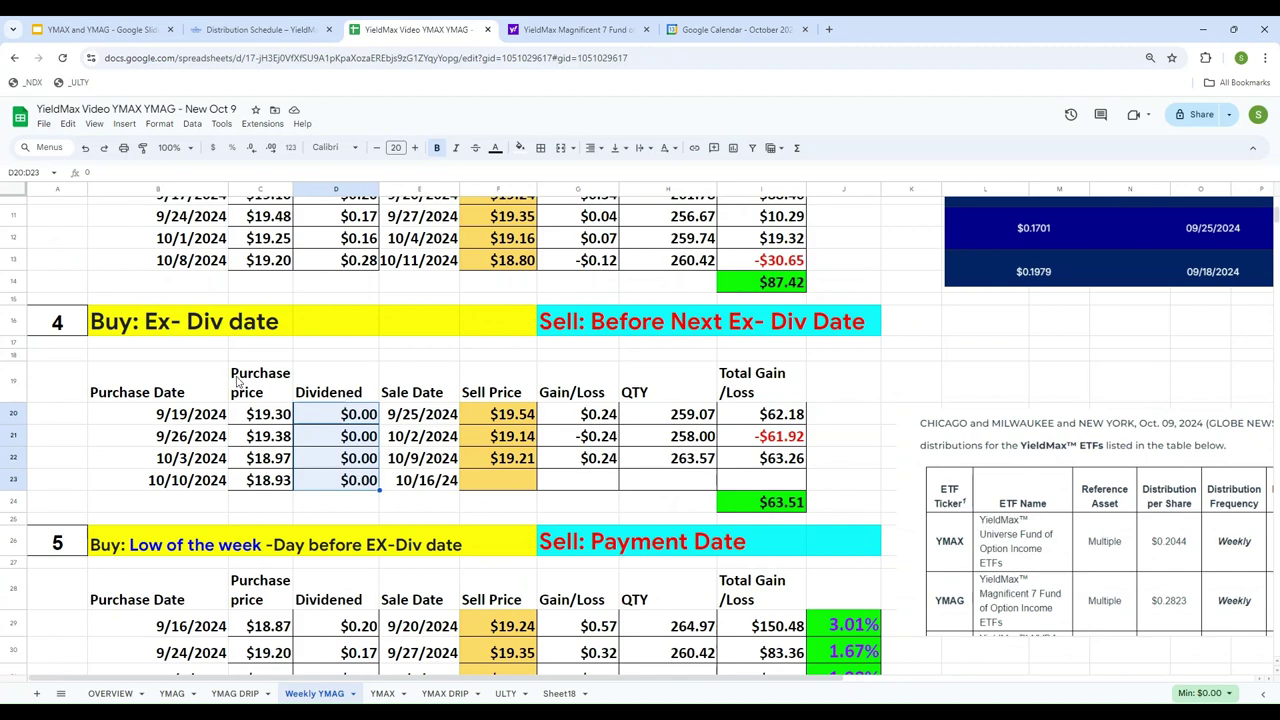
click(267, 422)
key(Left)
Step: Compare strategy 4's purchase and sale dates with the ex-dates in the distribution schedule
scroll(463, 284, up, 3)
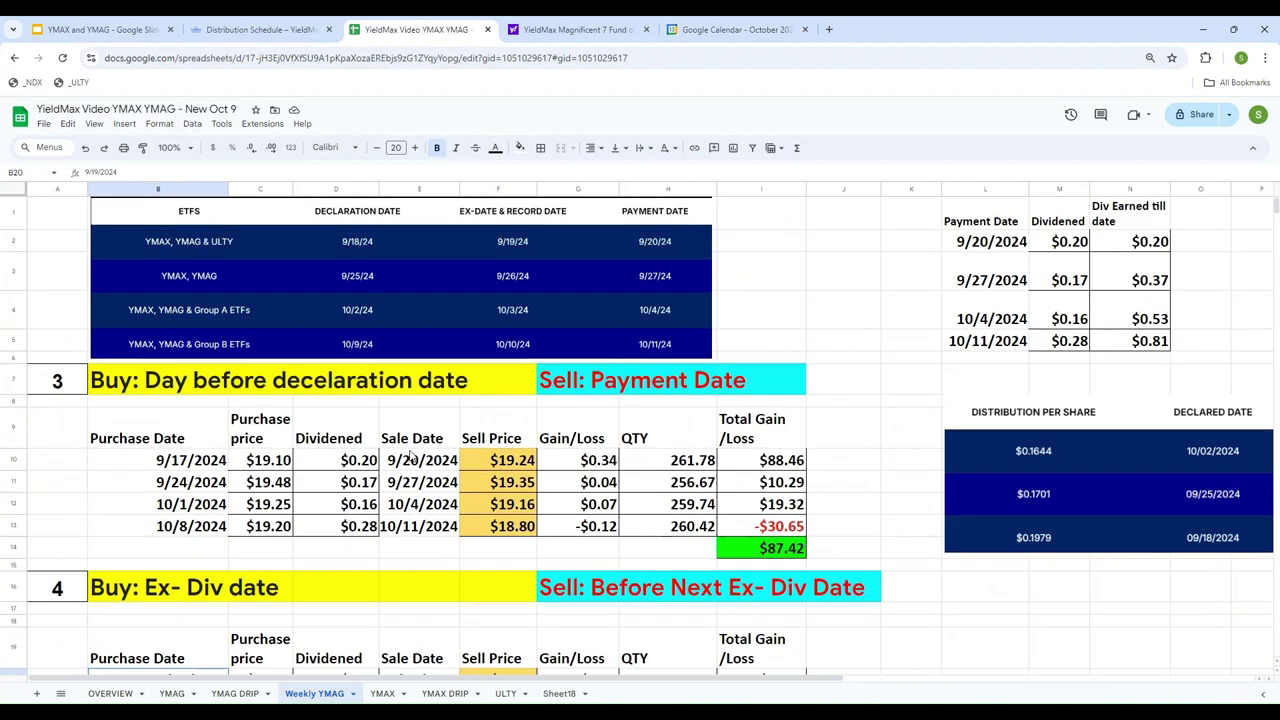
scroll(484, 389, down, 3)
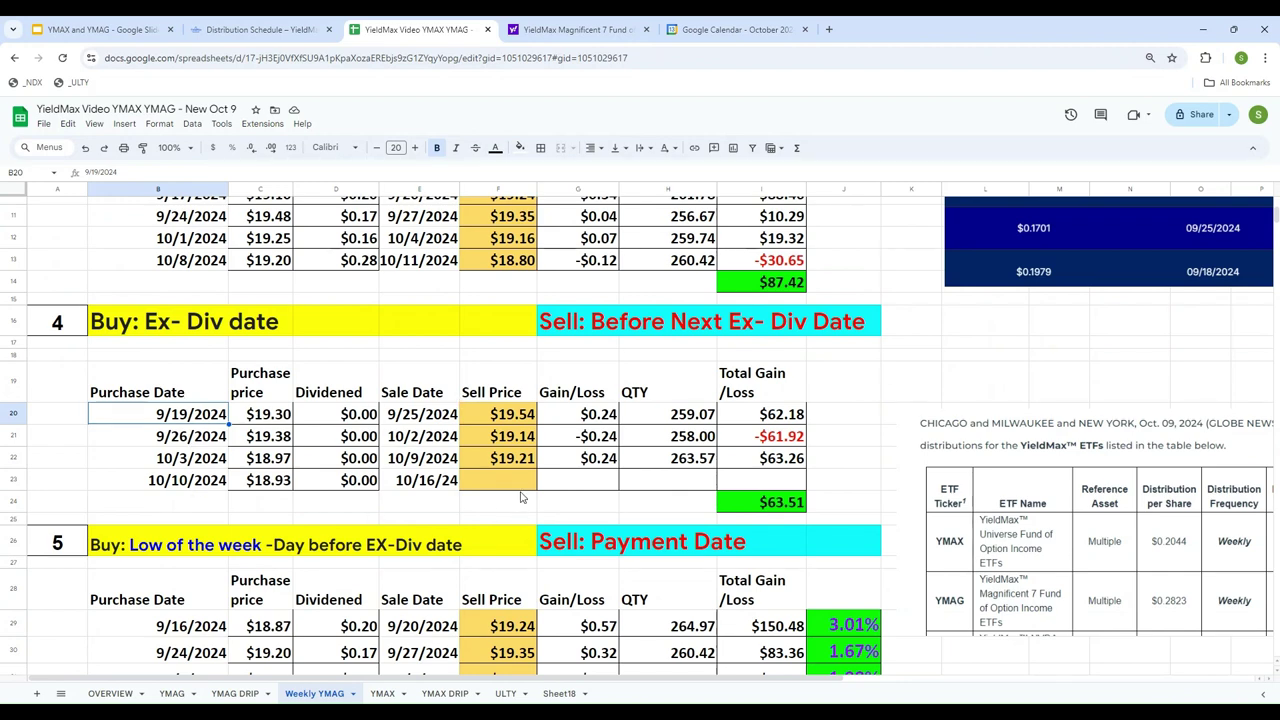
scroll(532, 405, up, 3)
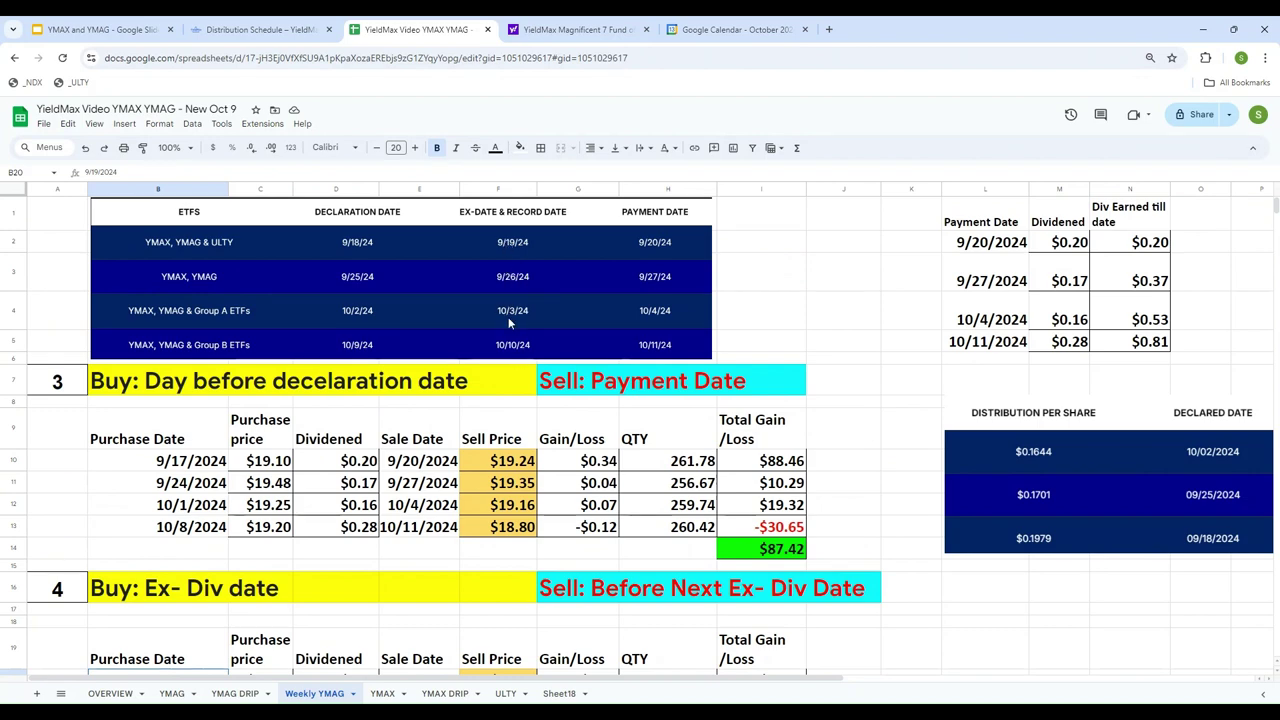
scroll(436, 547, down, 4)
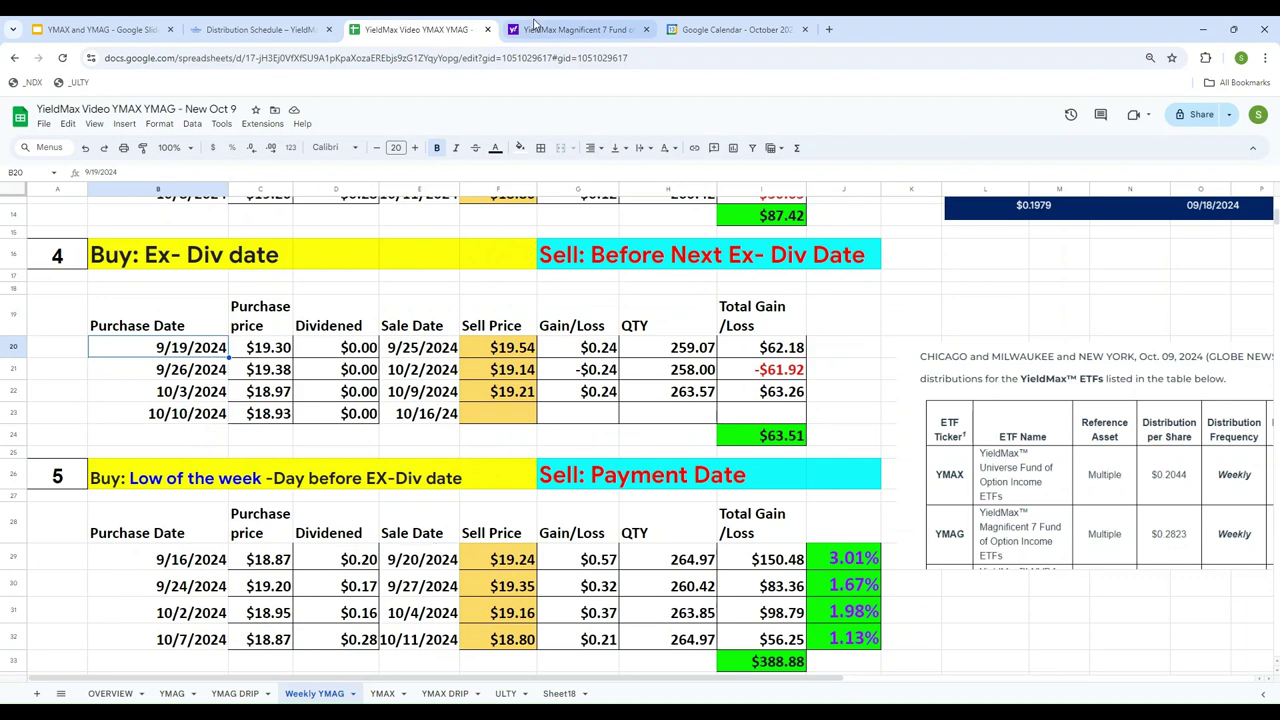
Step: Check YMAG's price history on Yahoo Finance, then view the strategy 4 and 5 tables in the spreadsheet
click(575, 29)
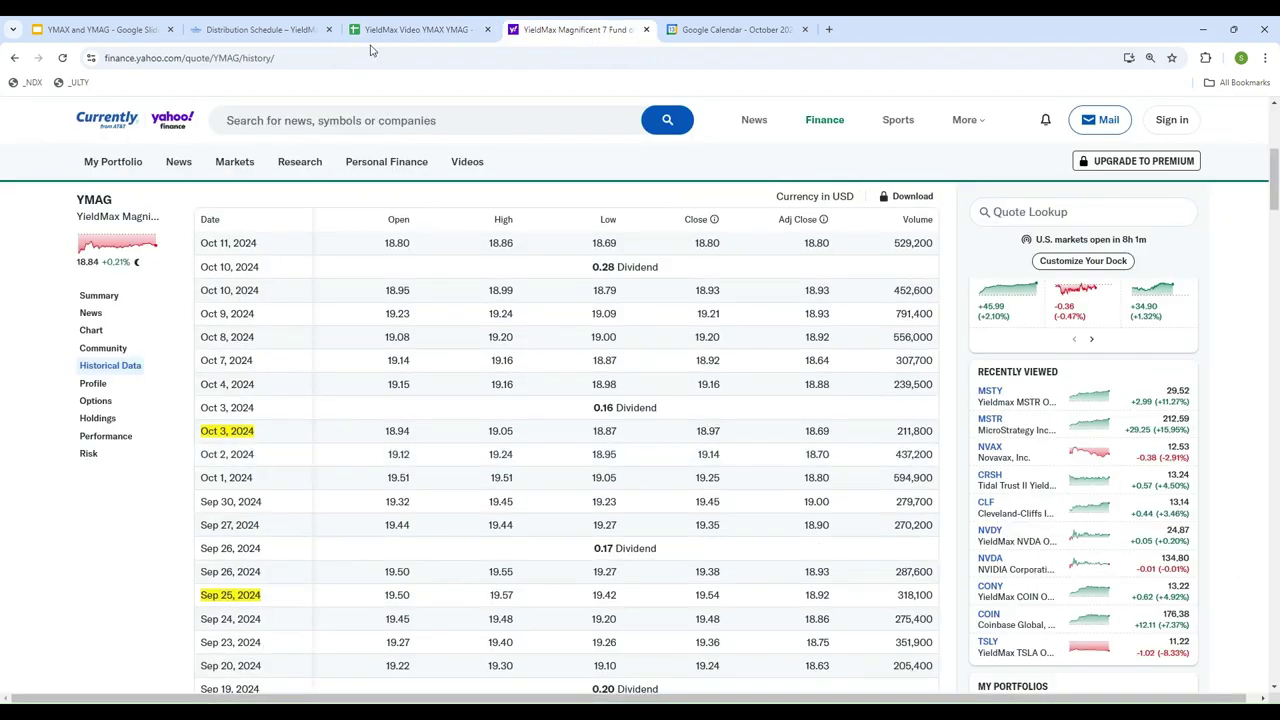
click(385, 29)
scroll(835, 620, down, 1)
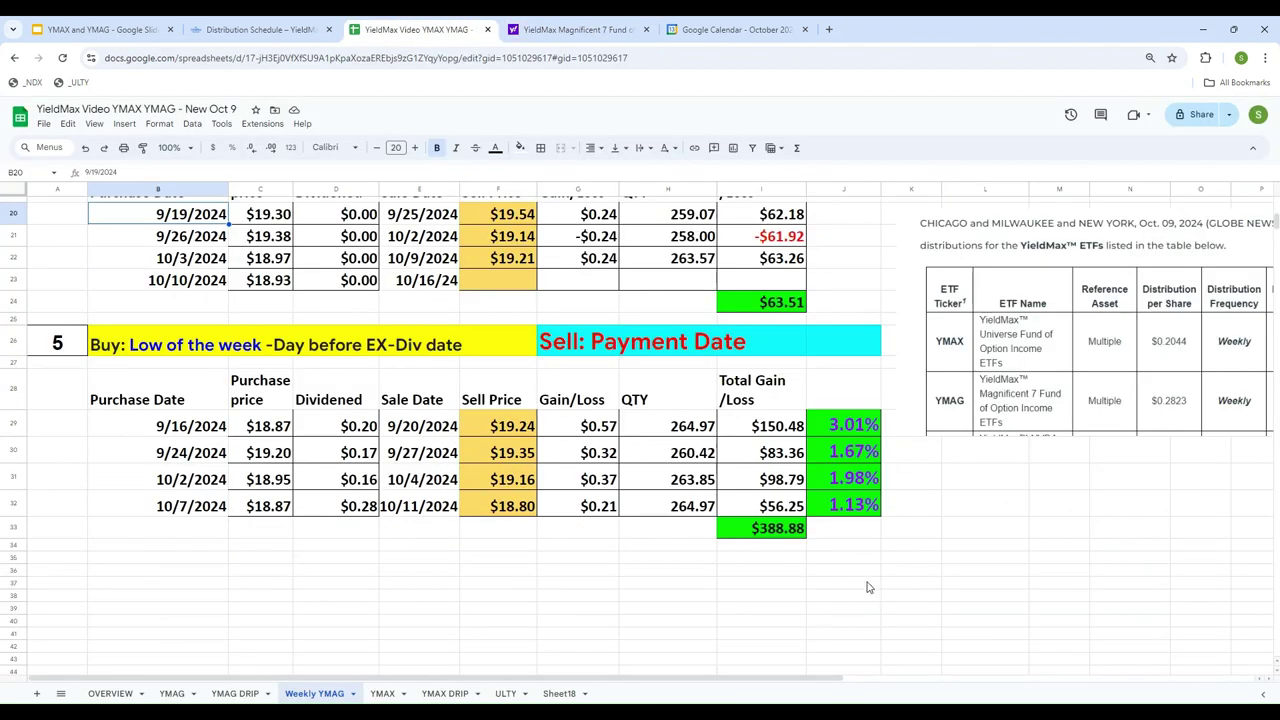
scroll(868, 547, up, 2)
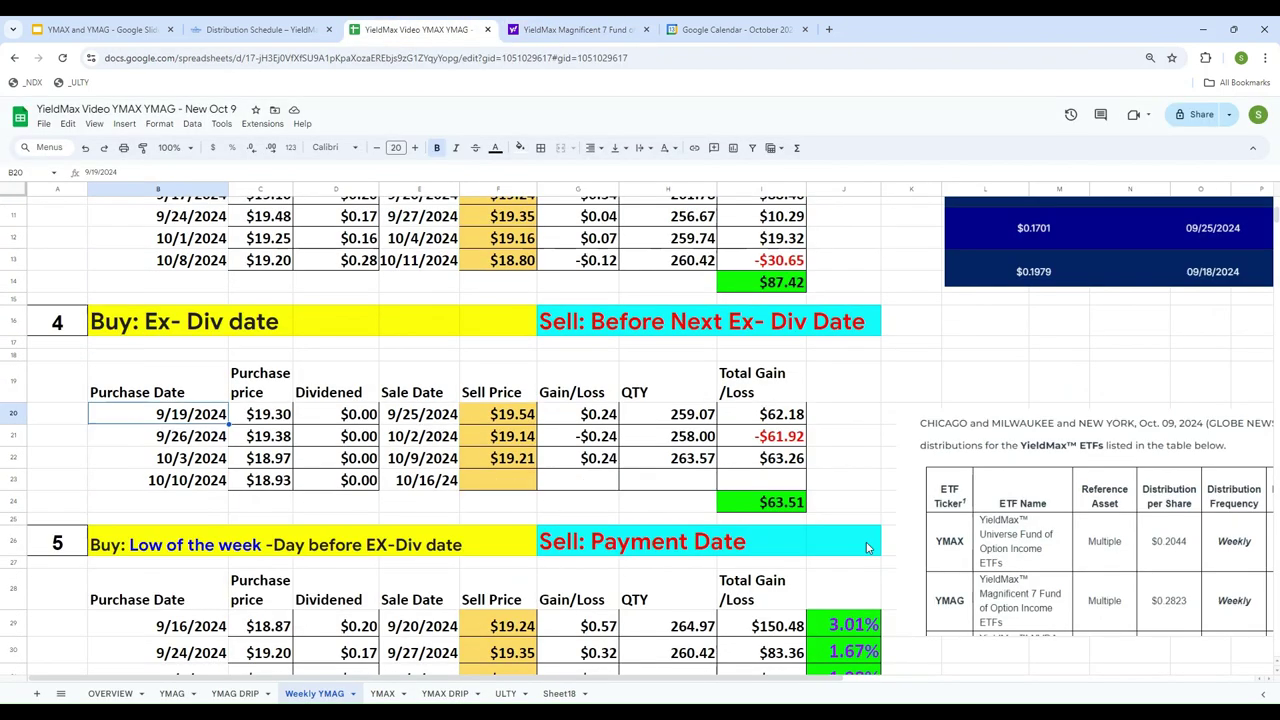
Step: Follow strategy 4's 9/19/2024 trade back along row 20 from its total gain/loss to its purchase date
click(765, 411)
key(Left)
key(Left)
key(Left)
key(Left)
key(Left)
key(Left)
key(Left)
key(Left)
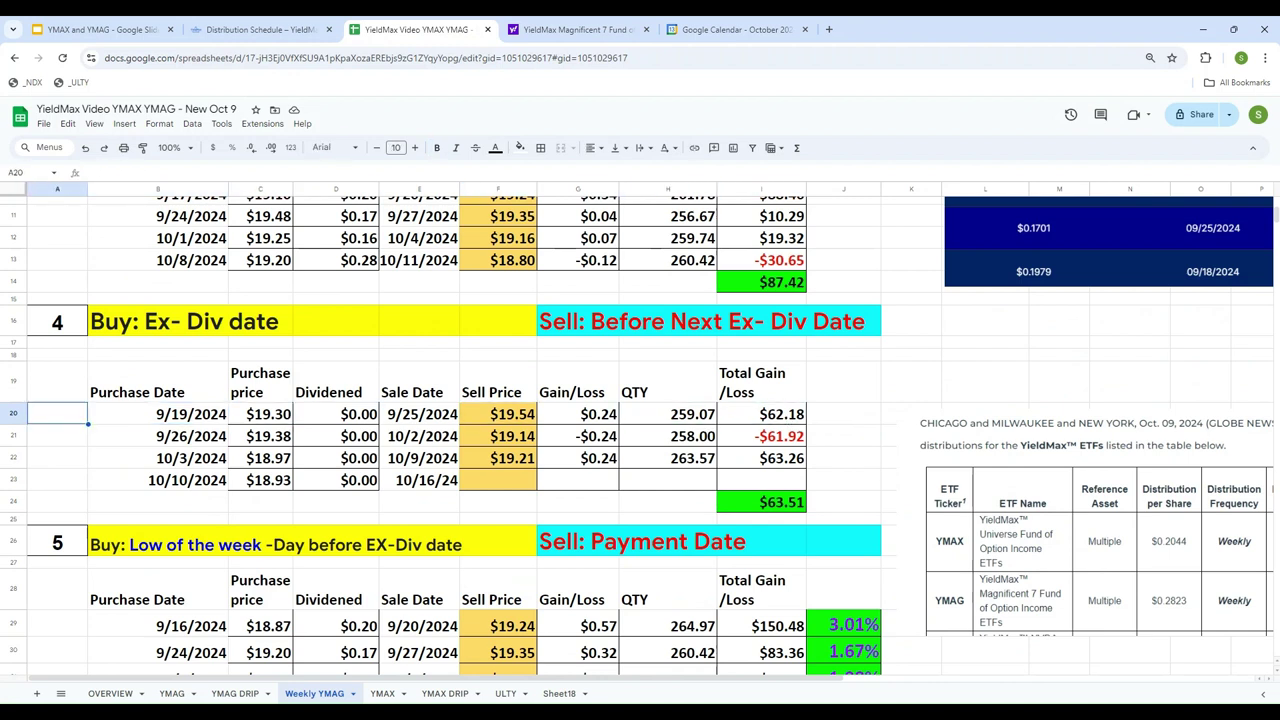
Step: Follow strategy 4's 9/19/2024 trade across row 20 and back, then its 10/10/2024 trade across row 23
key(Right)
key(Right)
key(Right)
key(Right)
key(Right)
key(Right)
key(Right)
key(Right)
key(Right)
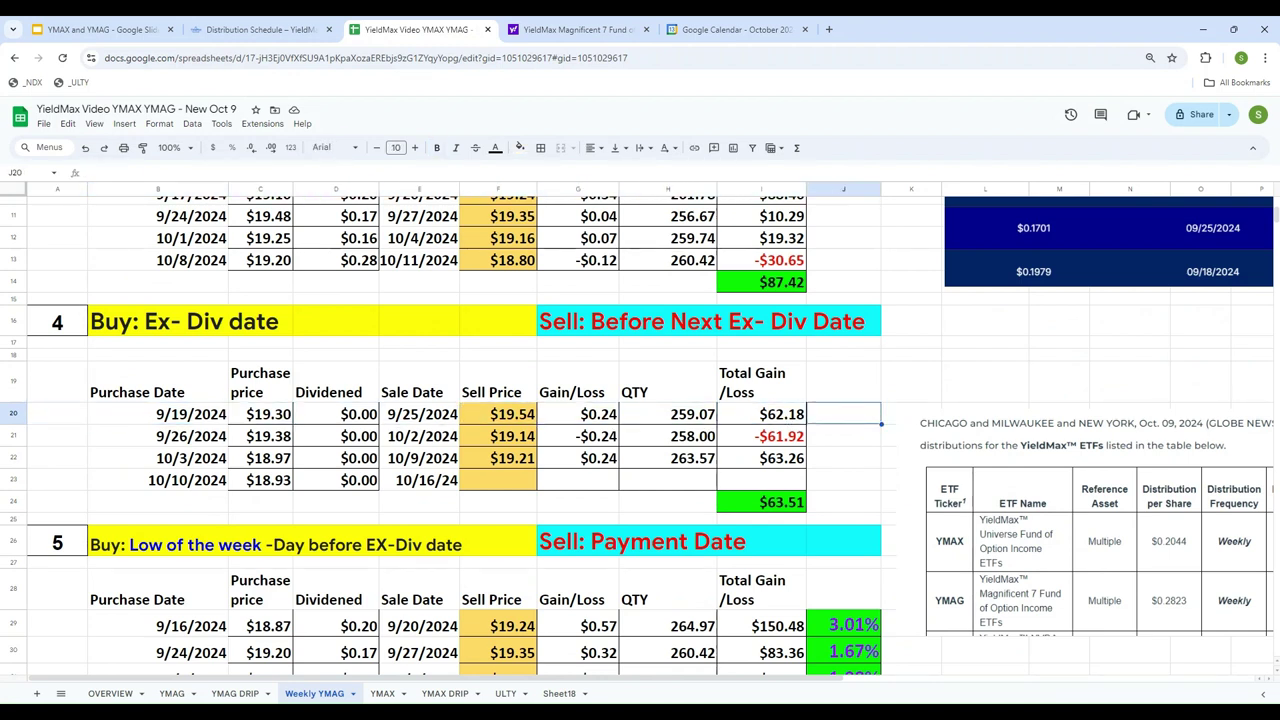
key(Left)
key(Left)
key(Left)
key(Left)
key(Left)
key(Left)
key(Left)
key(Left)
key(Left)
key(Down)
key(Down)
key(Down)
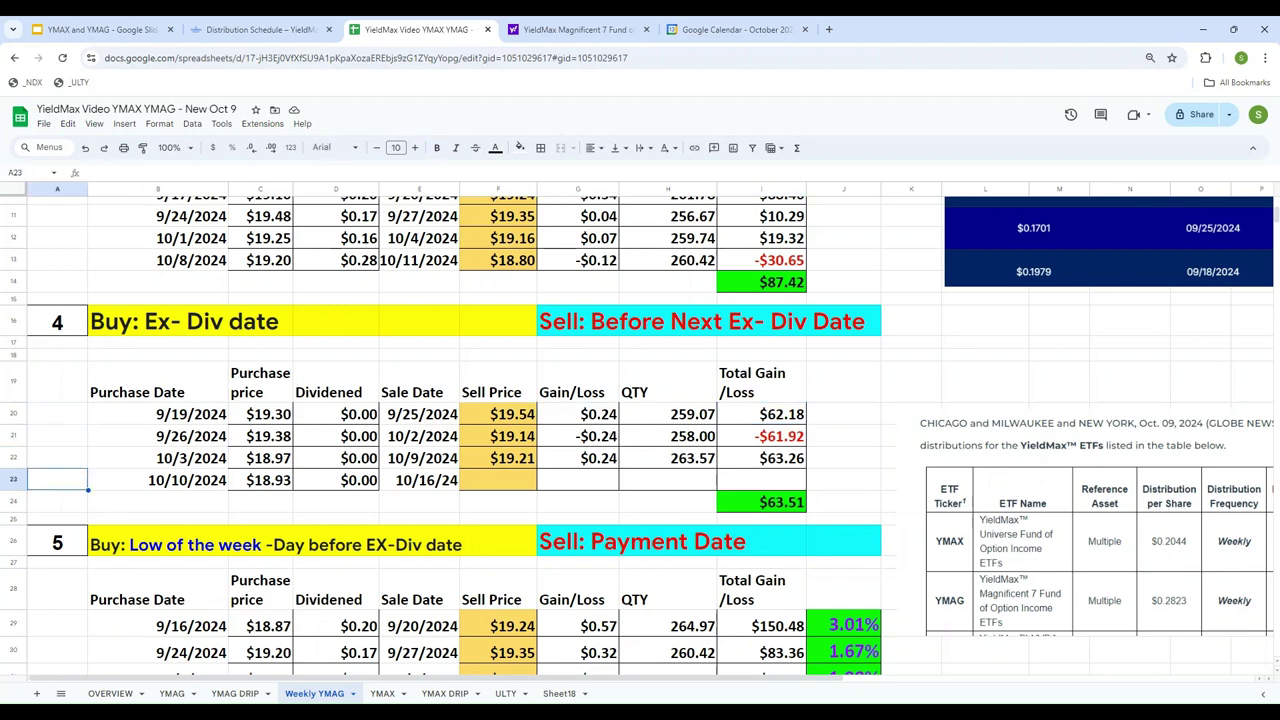
key(Right)
key(Right)
key(Right)
key(Right)
key(Right)
key(Right)
key(Right)
key(Right)
key(Right)
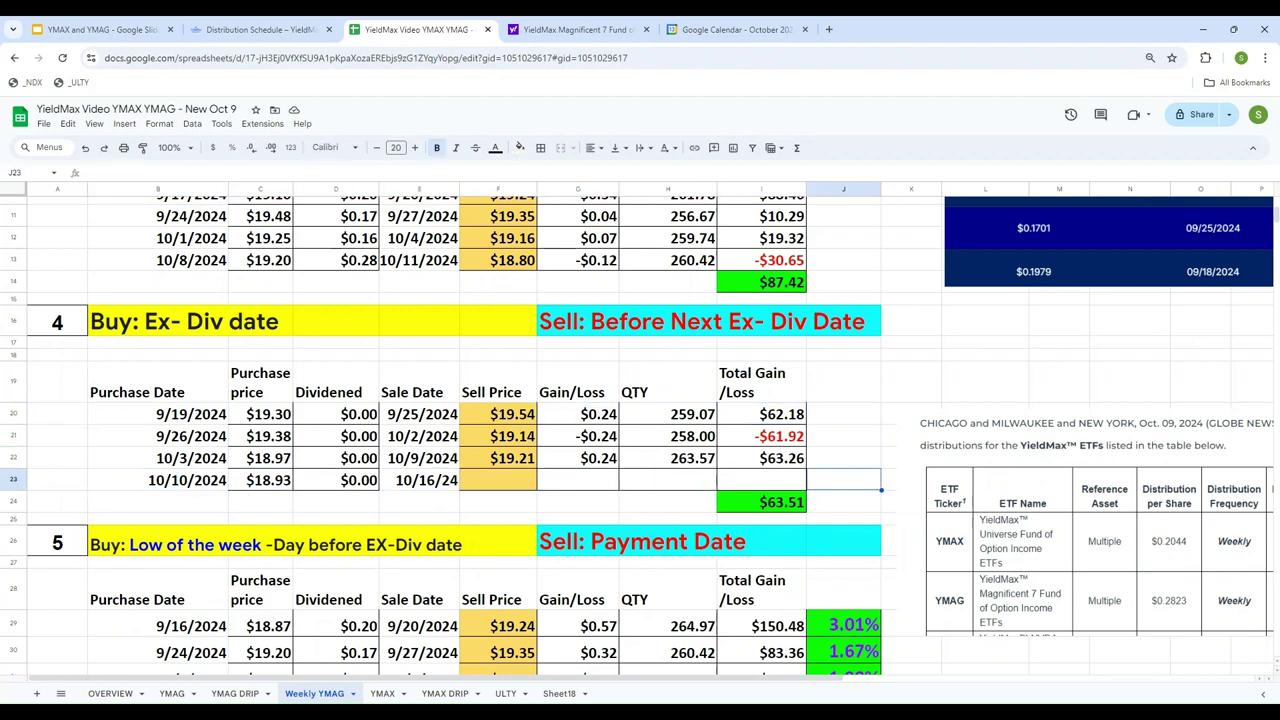
Step: Review the distribution schedule and strategy 3 table, then check strategy 4's total gain/loss formula in I24
key(Up)
key(Up)
key(Up)
key(Up)
key(Up)
key(Up)
key(Up)
key(Up)
key(Up)
key(Up)
key(Up)
key(Up)
key(Up)
key(Up)
key(Up)
key(Up)
key(Up)
key(Up)
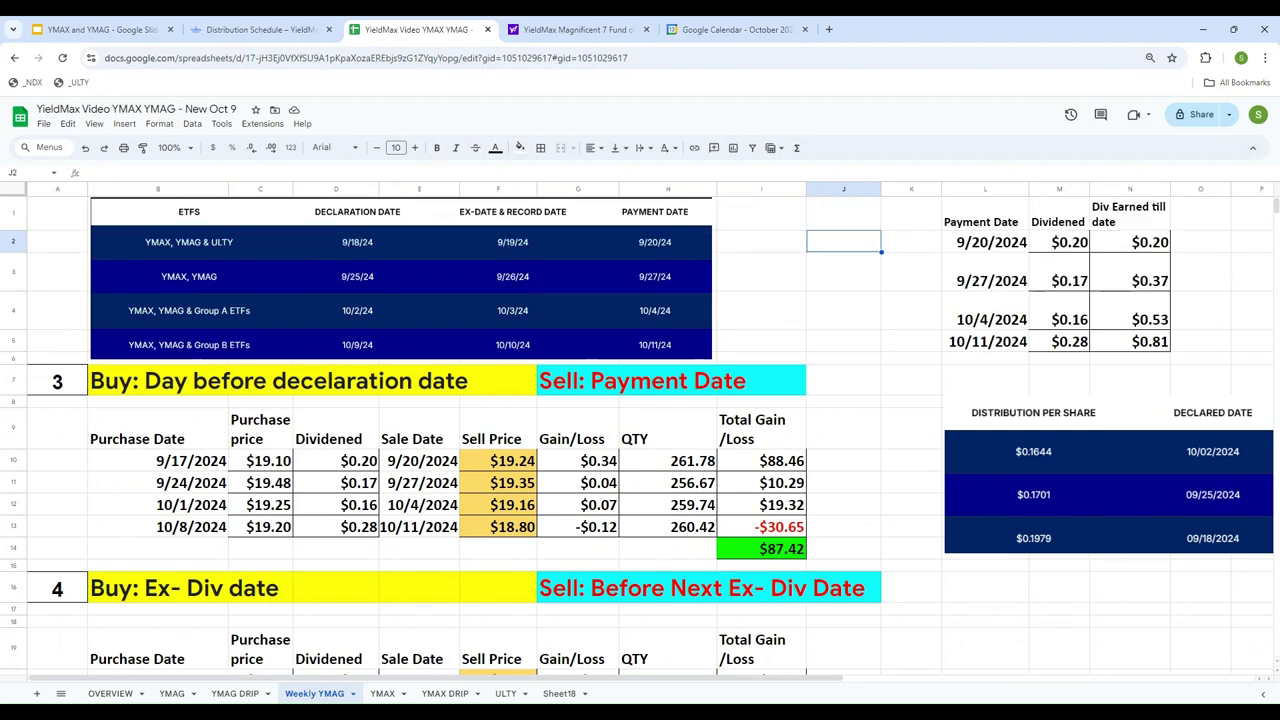
key(Down)
key(Down)
key(Down)
key(Down)
key(Down)
key(Down)
key(Down)
key(Down)
key(Down)
key(Down)
key(Down)
key(Down)
key(Down)
key(Down)
key(Down)
key(Down)
key(Down)
key(Down)
key(Down)
key(Down)
key(Up)
key(Up)
key(Up)
key(Up)
key(Up)
key(Up)
key(Up)
key(Up)
key(Up)
key(Up)
key(Up)
key(Up)
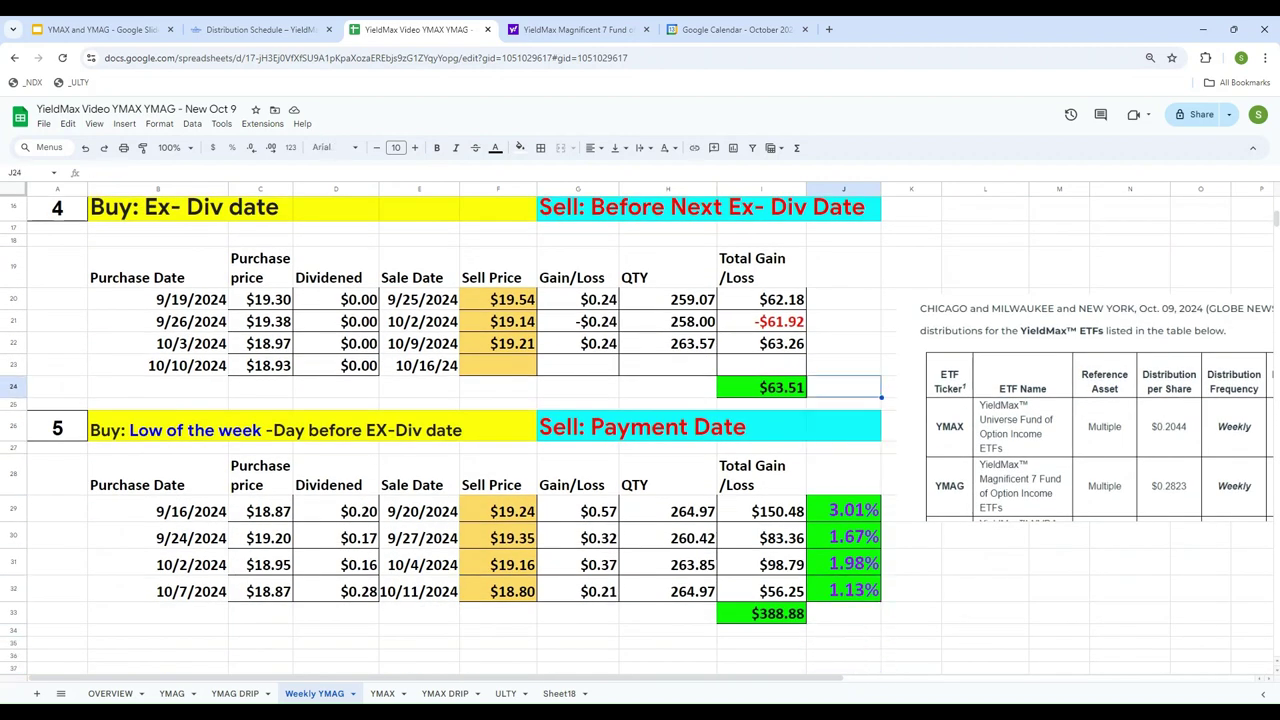
click(761, 387)
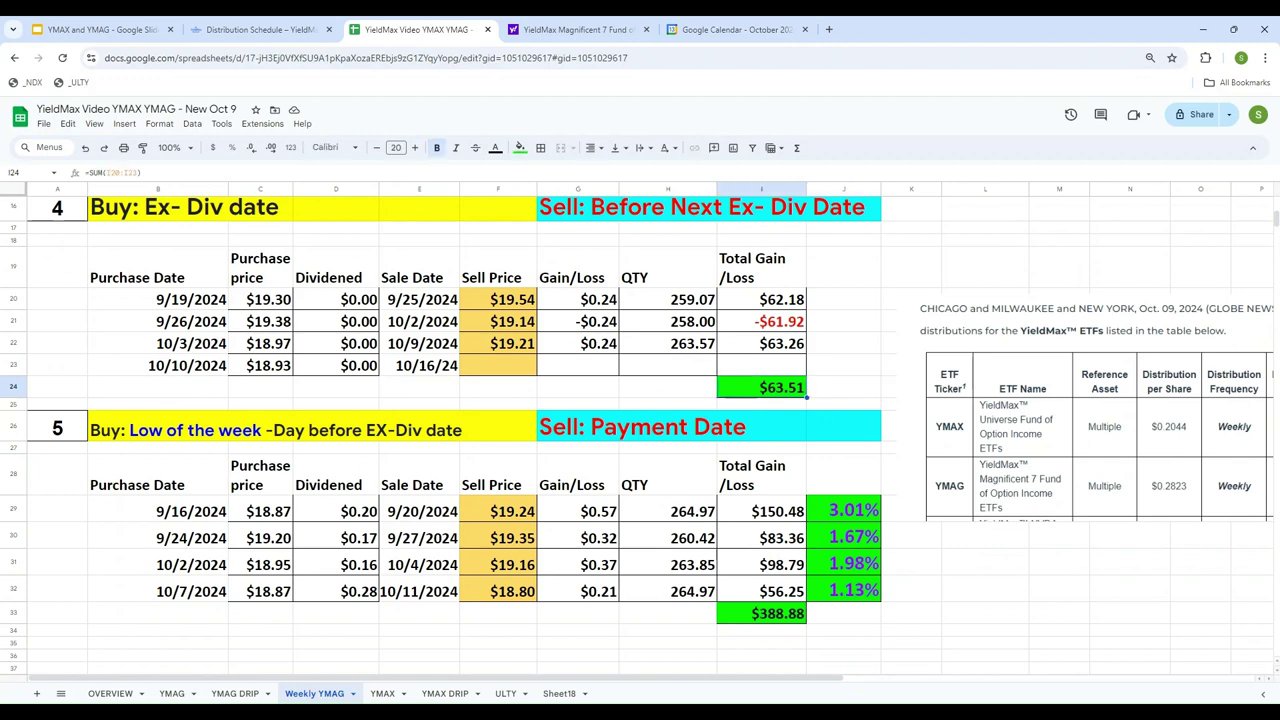
key(Left)
key(Left)
key(Left)
key(Left)
key(Left)
key(Left)
key(Left)
key(Left)
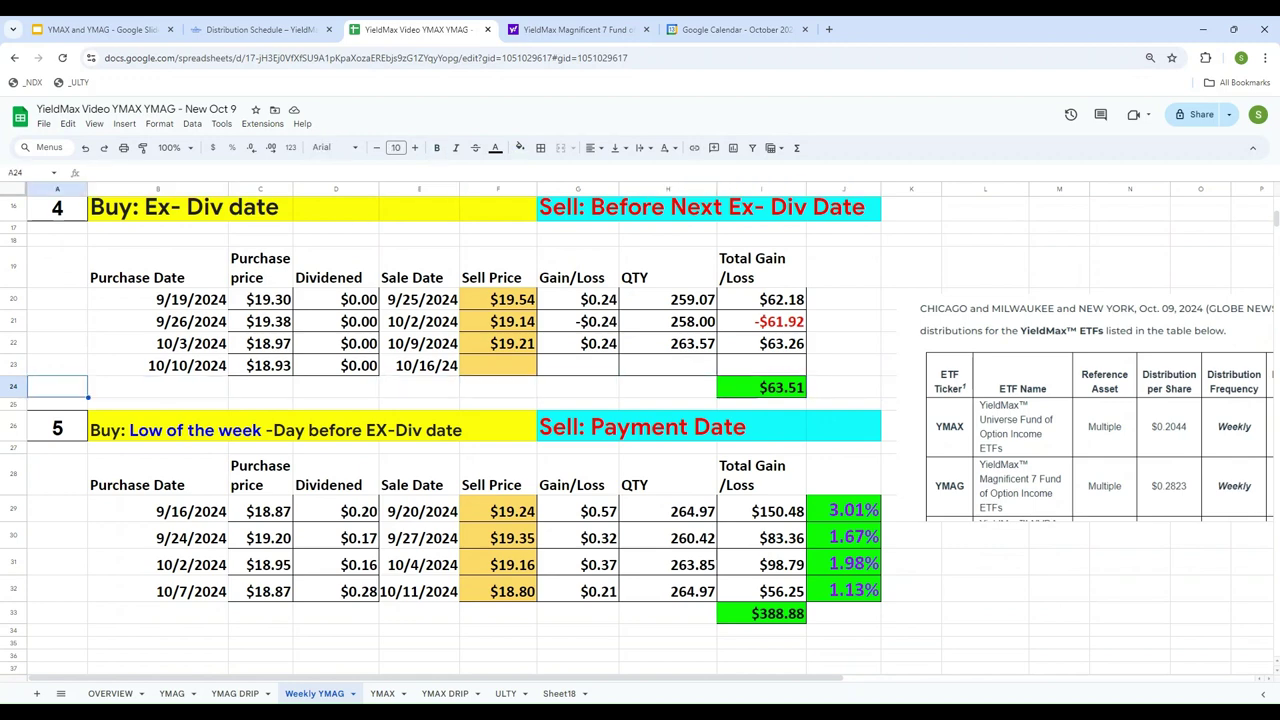
Step: Examine strategy 5's buy and sell rules, its four trades, and their total and percentage gains
key(Down)
key(Down)
key(Down)
key(Down)
key(Down)
key(Down)
key(Down)
key(Down)
key(Down)
key(Down)
key(Down)
key(Down)
key(Down)
key(Down)
key(Down)
key(Down)
key(Down)
key(Down)
key(Down)
key(Down)
key(Down)
key(Down)
key(Down)
key(Down)
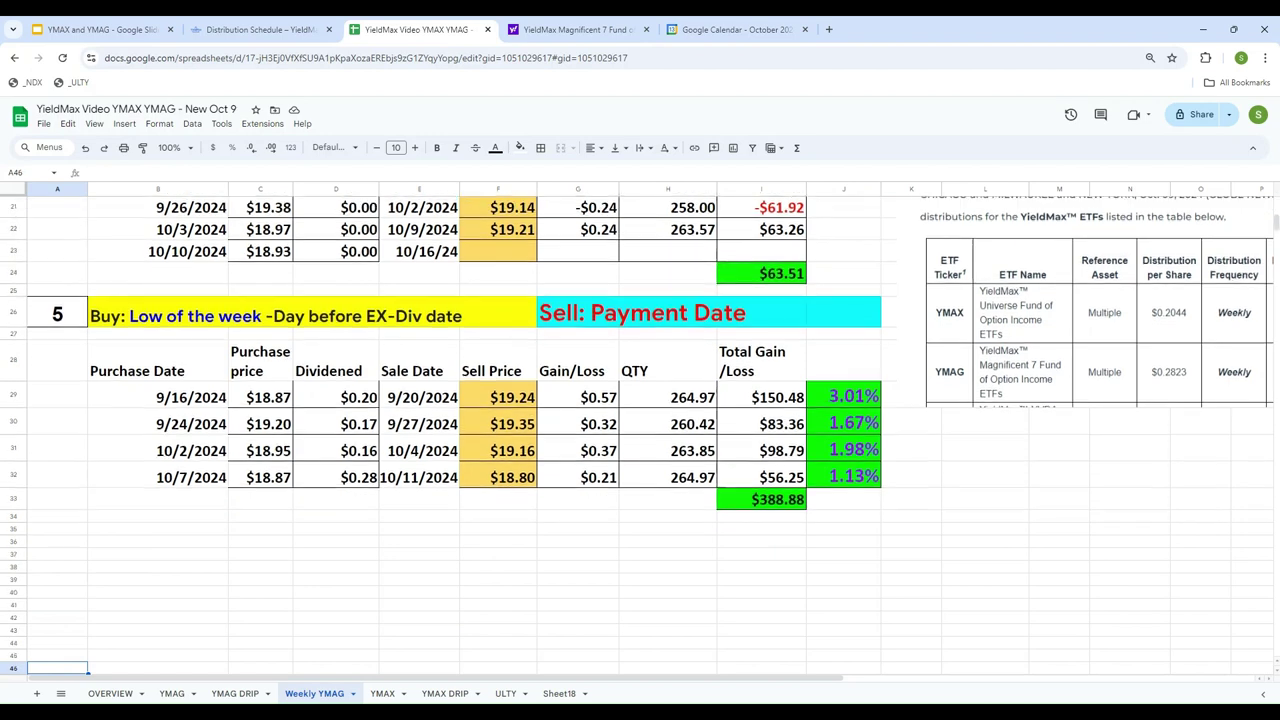
key(Down)
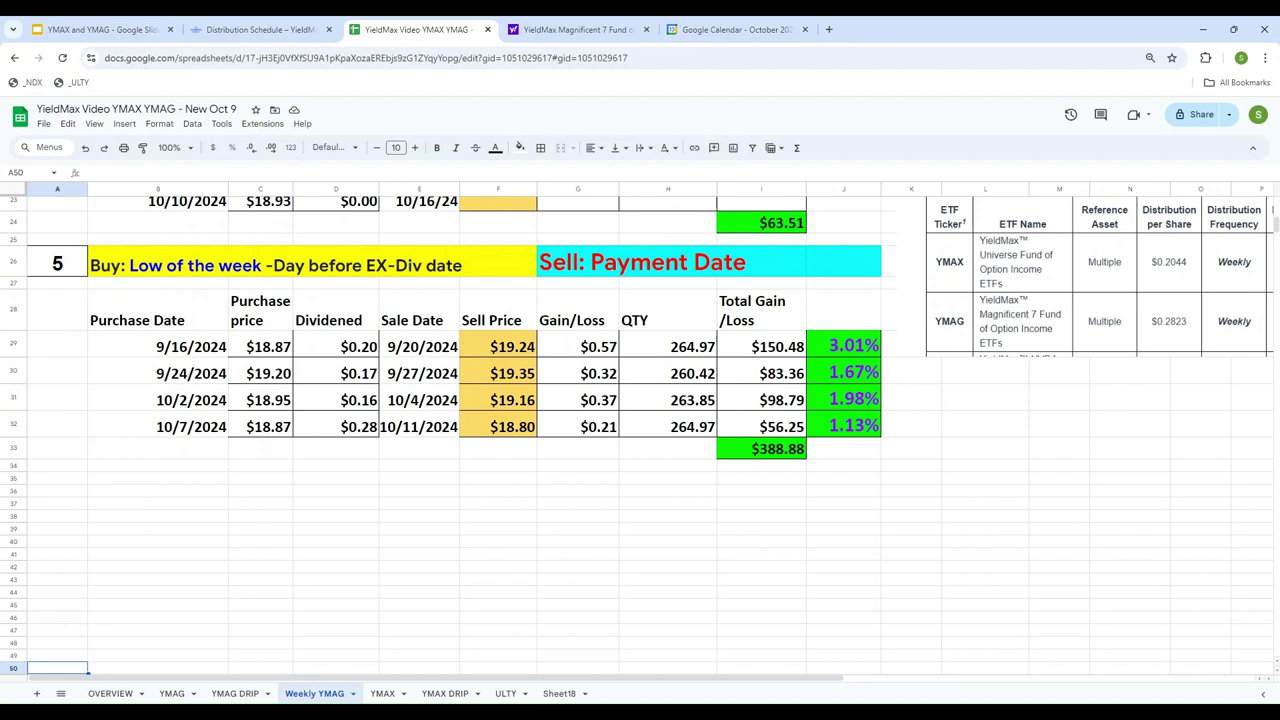
key(Right)
key(Right)
key(Down)
key(Down)
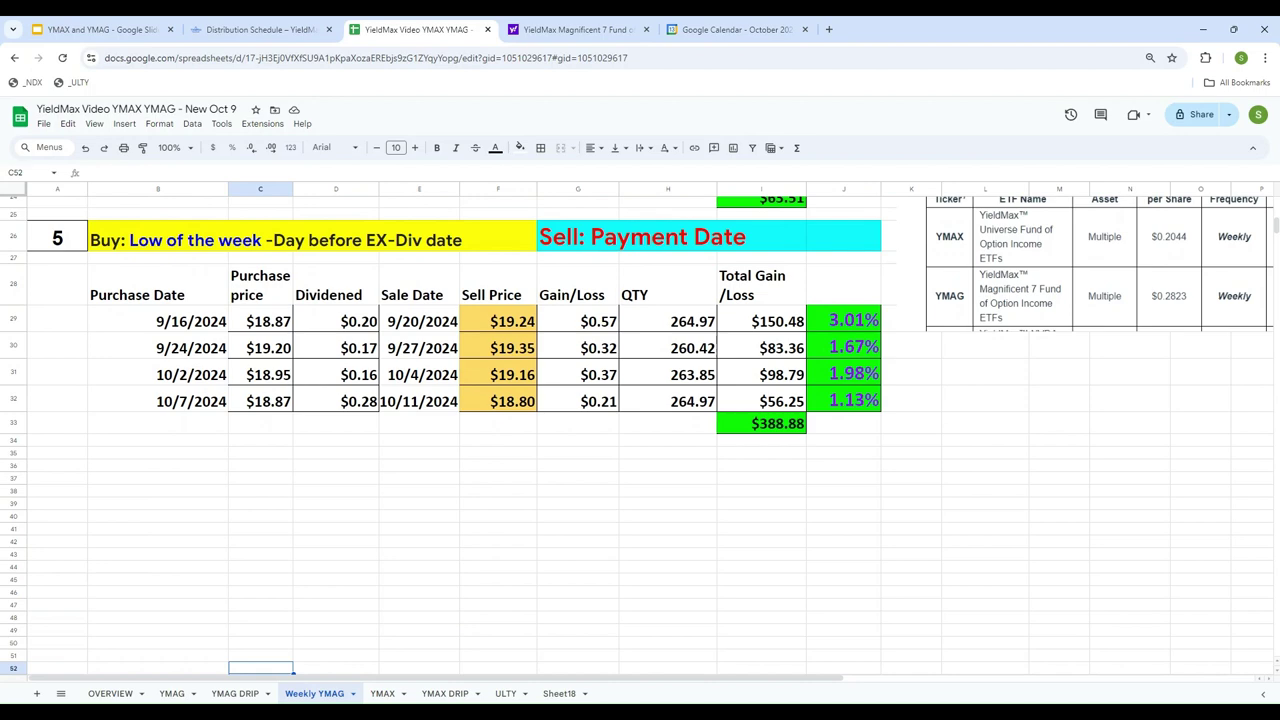
Step: Compare strategy 5's first purchase date in B29 with the ex-dates in the distribution schedule
click(212, 333)
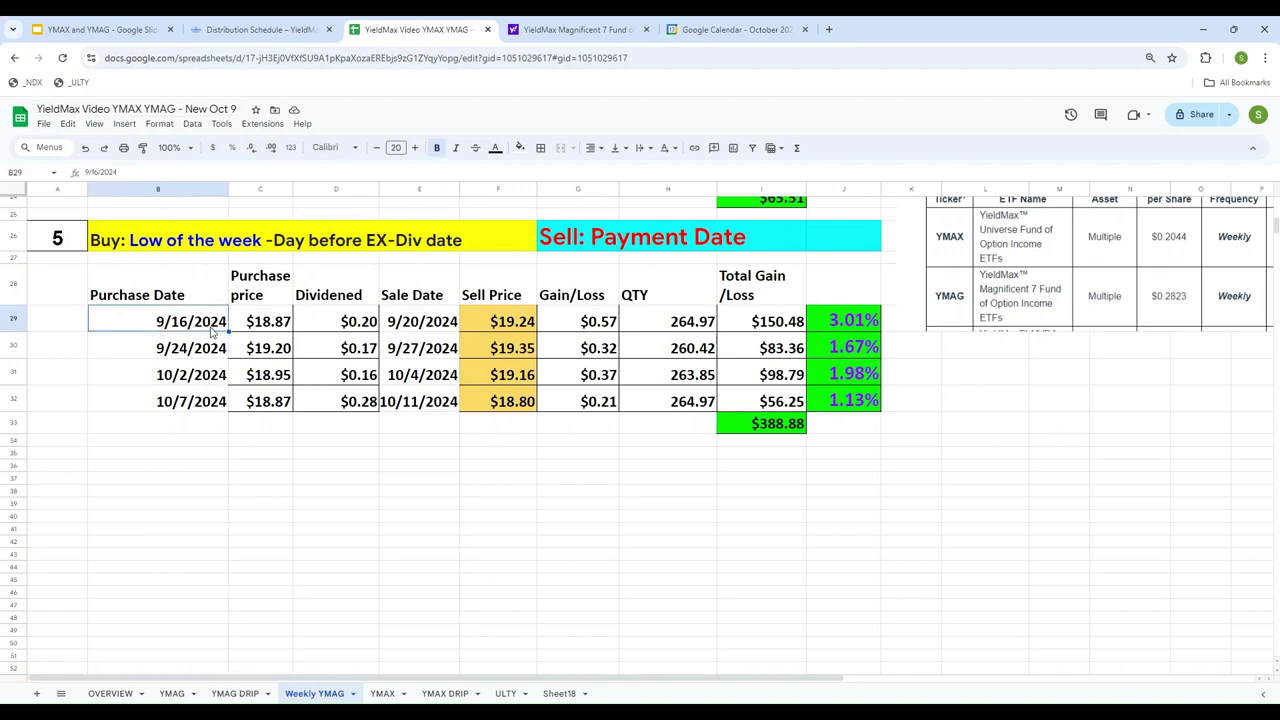
scroll(306, 443, up, 10)
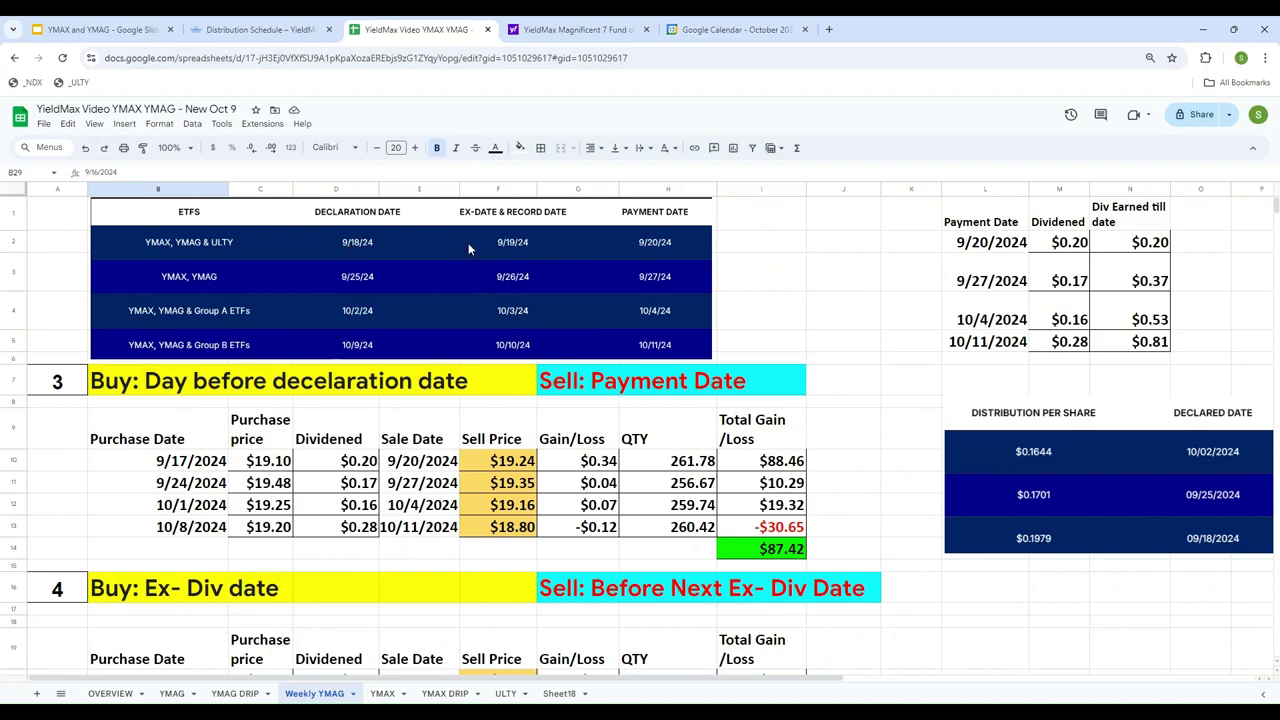
scroll(468, 243, down, 5)
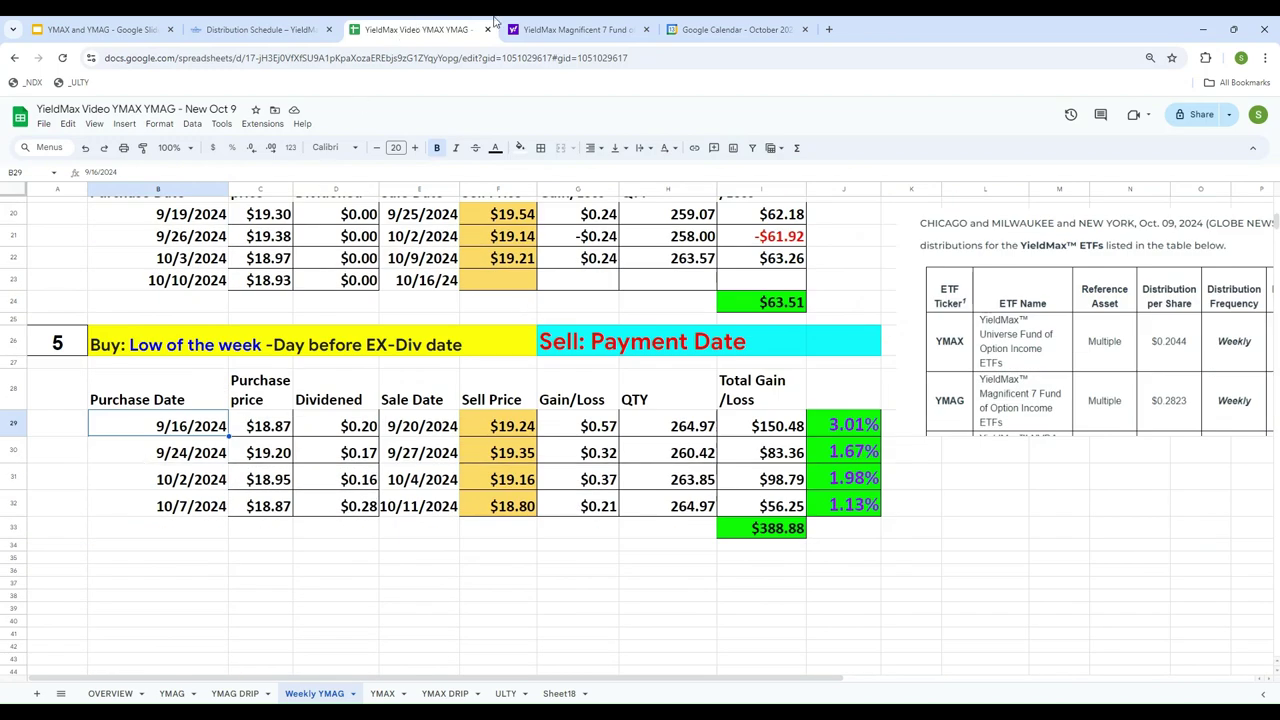
Step: Switch to Yahoo Finance and check YMAG's September and October daily lows around the dividend dates
click(566, 32)
scroll(552, 582, down, 8)
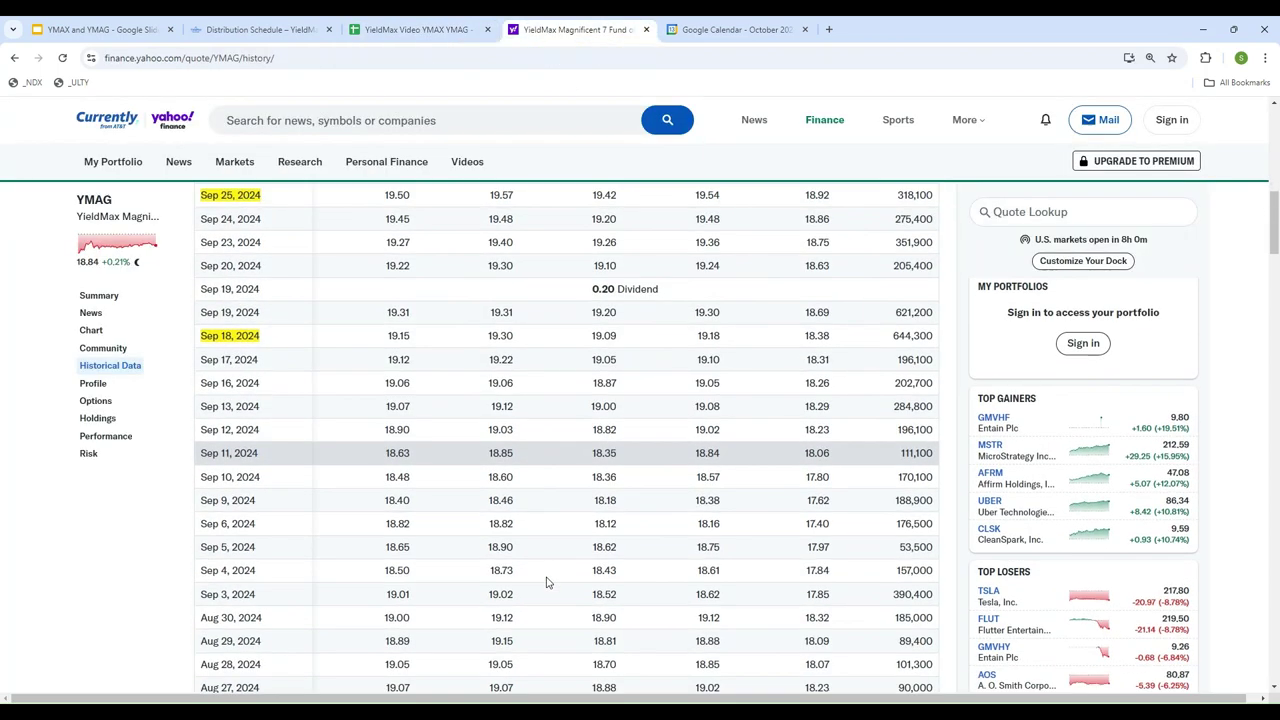
scroll(549, 590, up, 5)
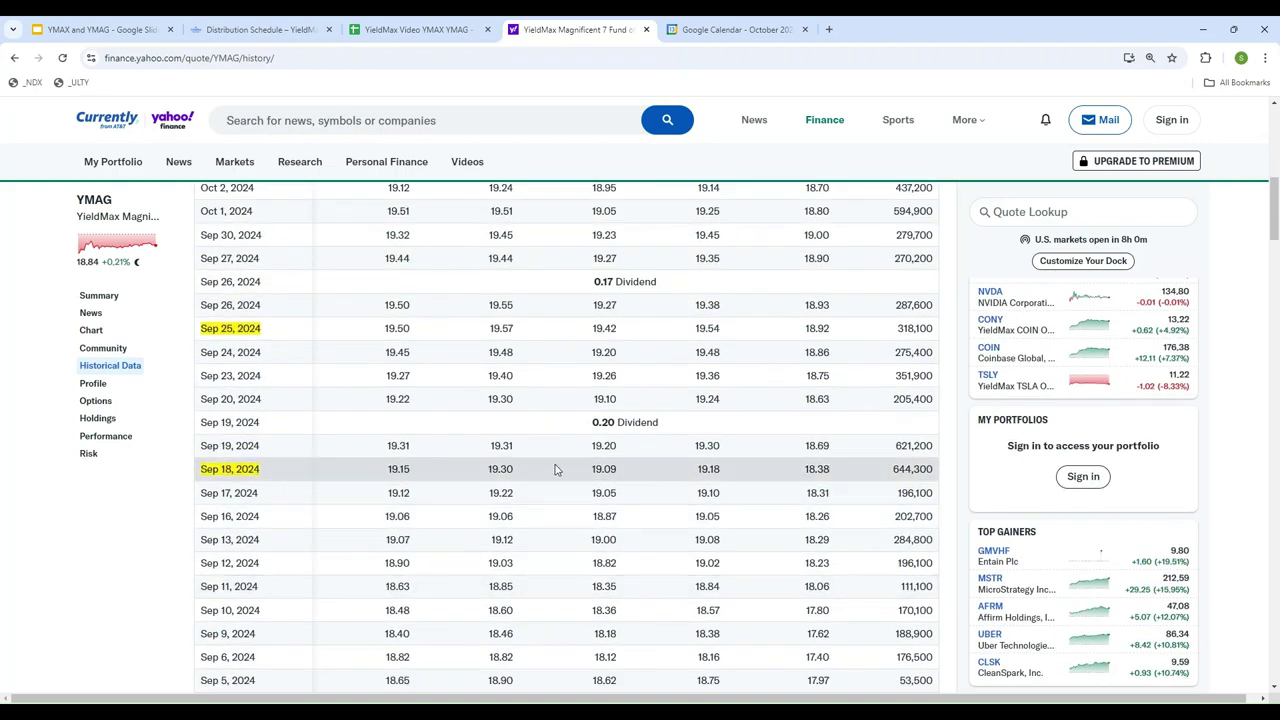
scroll(720, 320, up, 10)
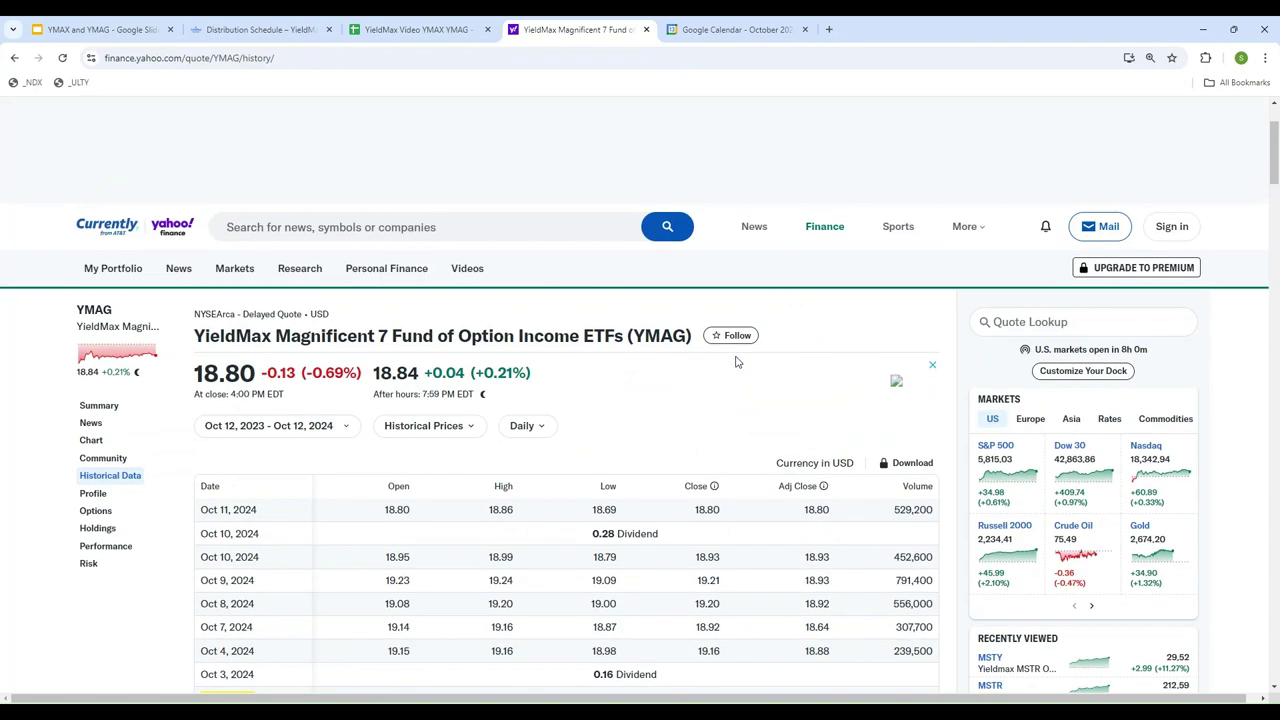
scroll(710, 400, down, 4)
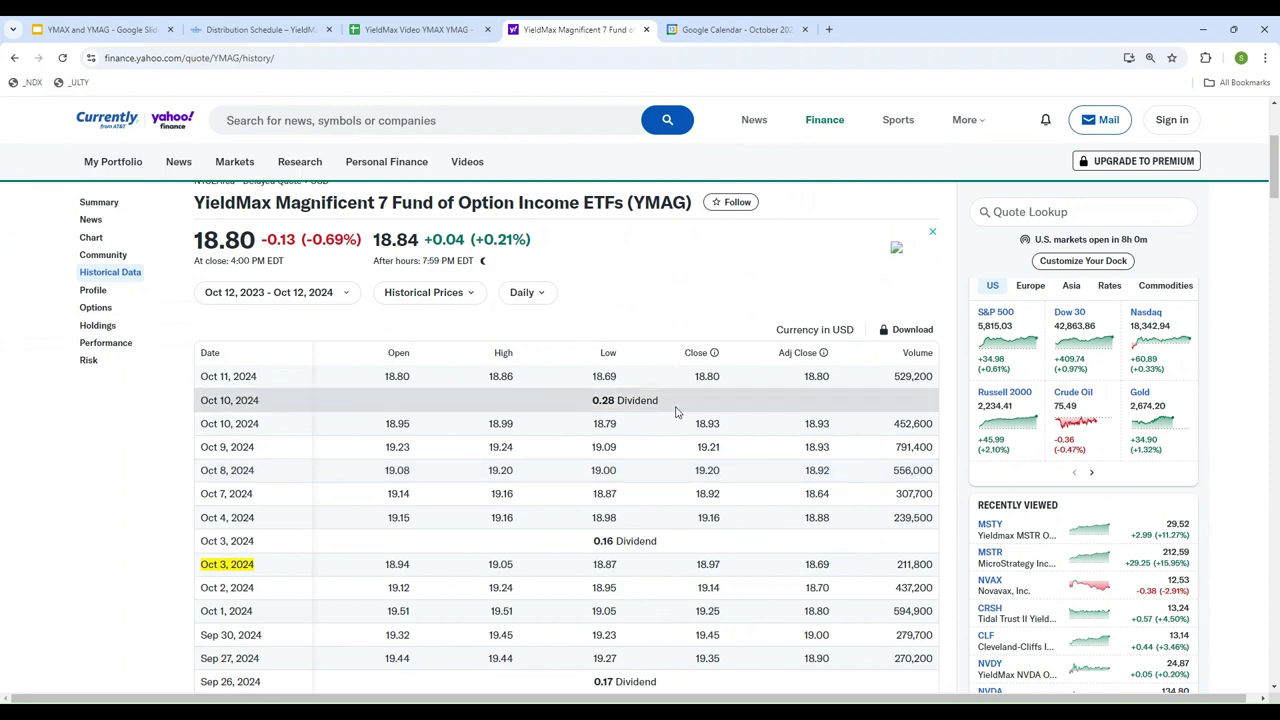
scroll(677, 410, down, 5)
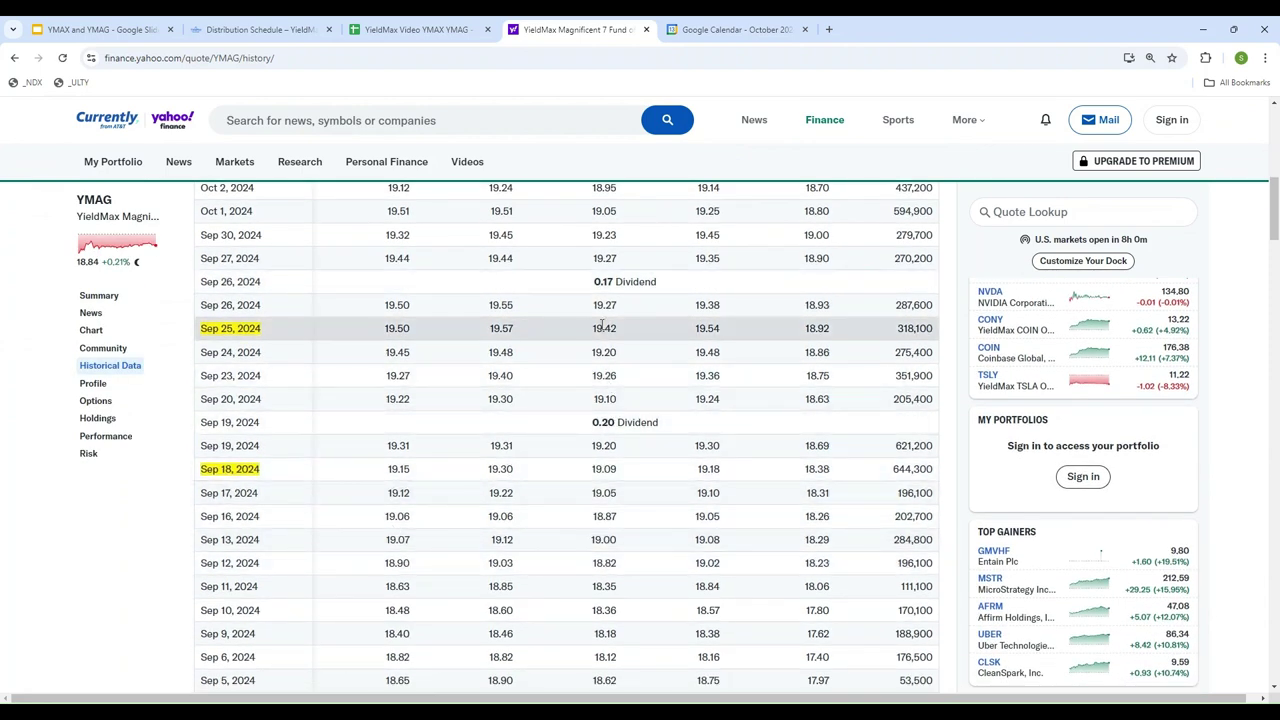
scroll(601, 322, up, 2)
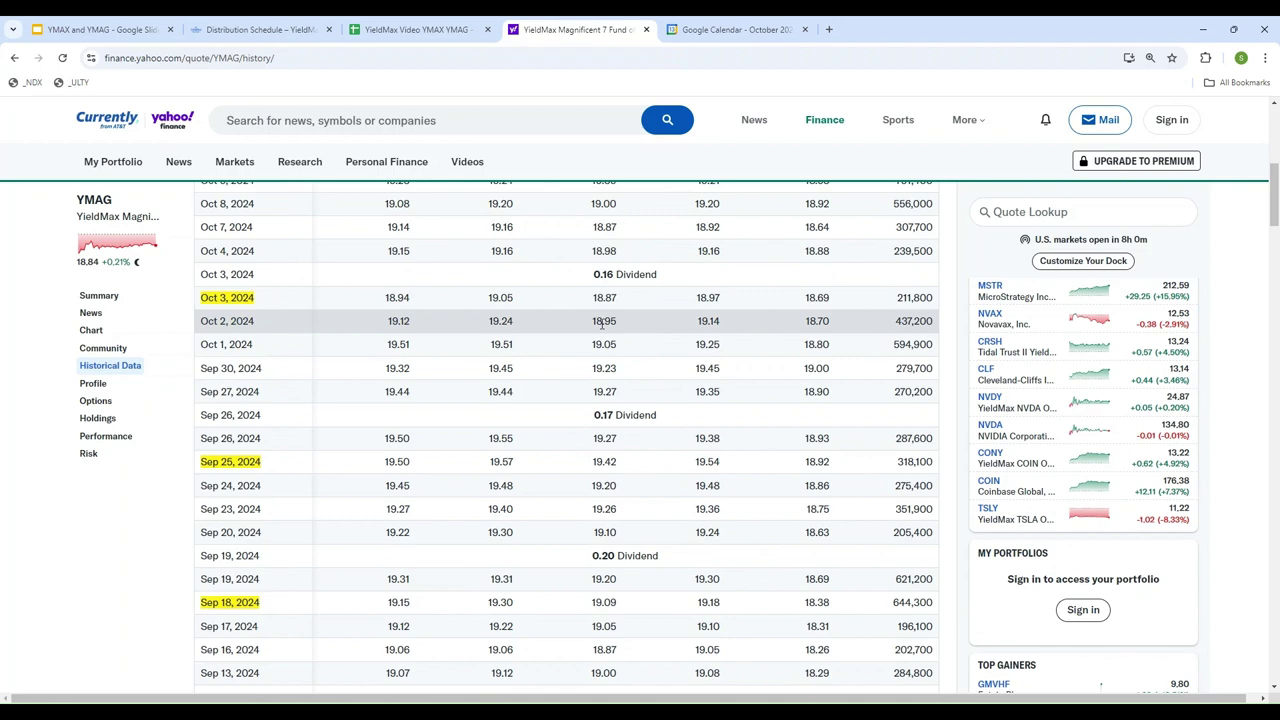
Step: Back in the spreadsheet, check strategy 5's 9/16/2024 purchase price, sell price and percentage gain, then the 9/24/2024 trade's percentage gain
click(455, 22)
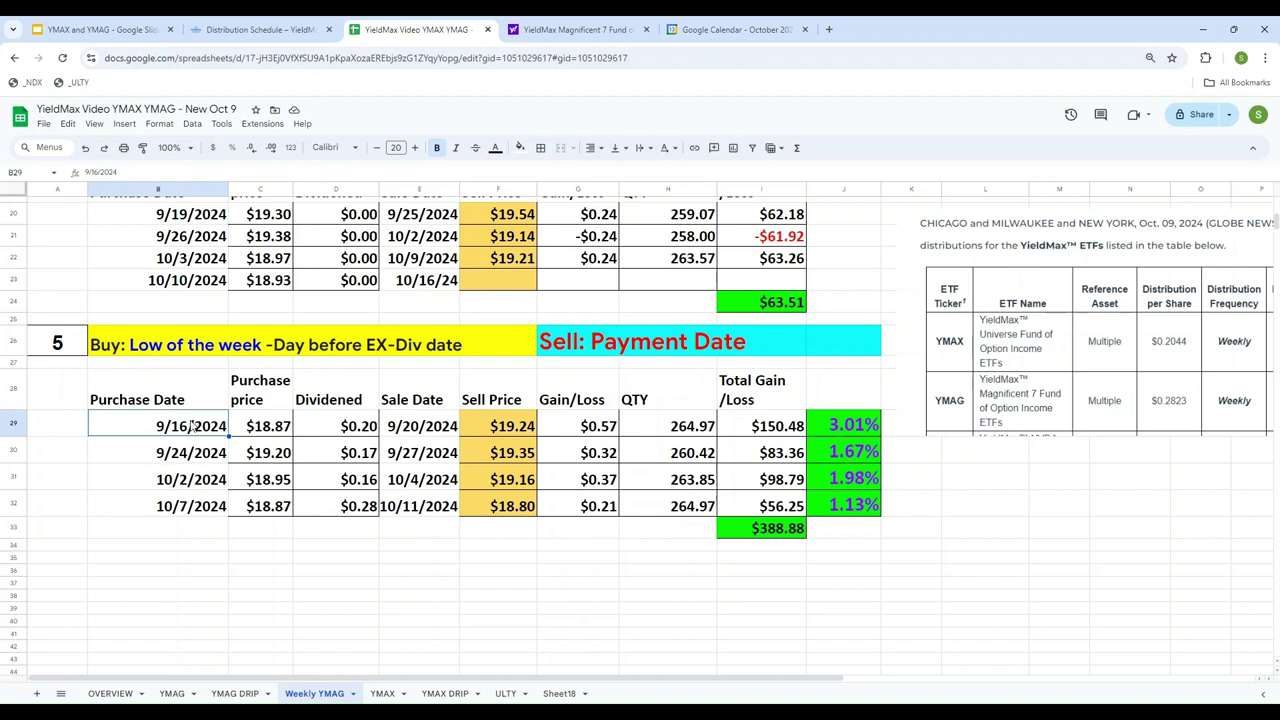
click(284, 428)
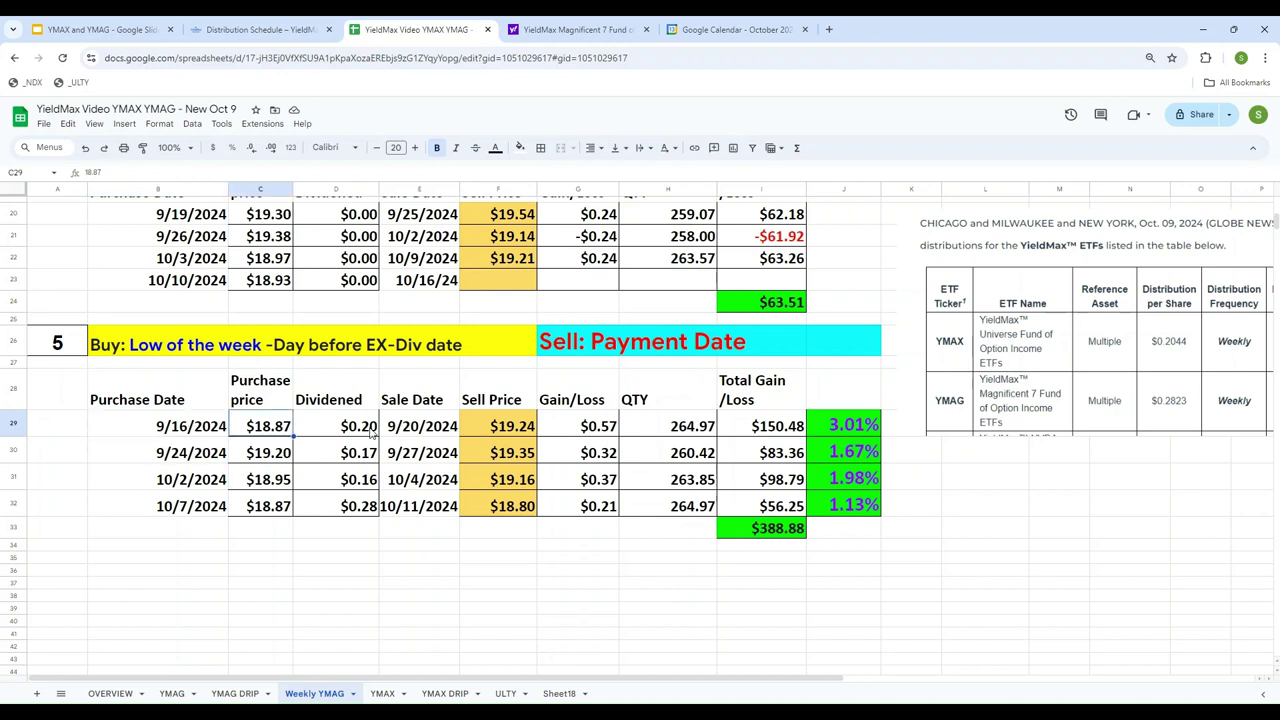
click(513, 429)
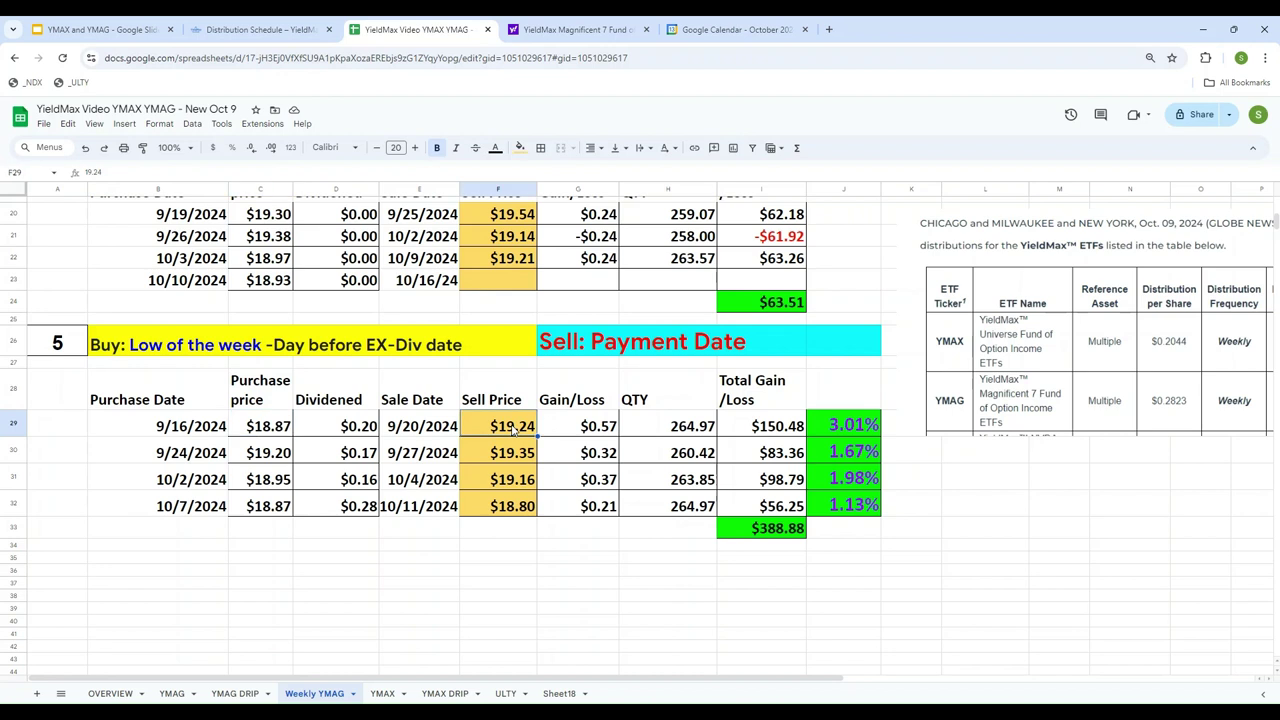
click(870, 428)
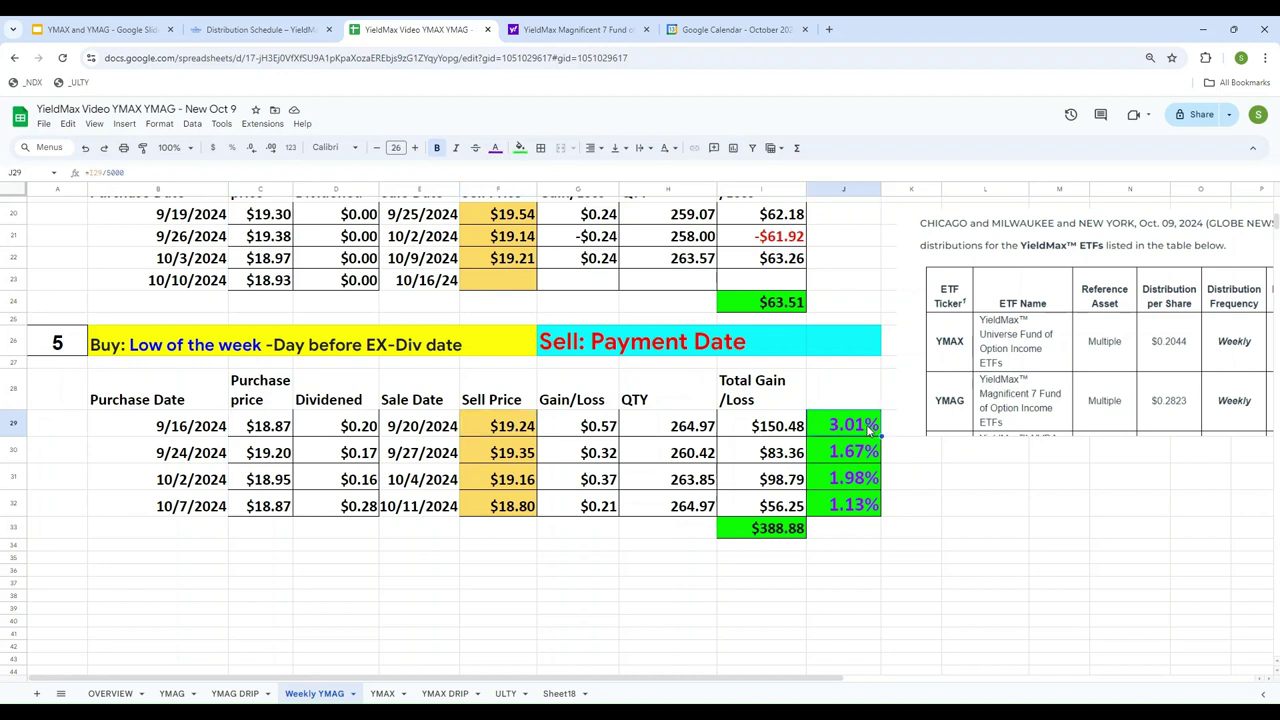
click(854, 458)
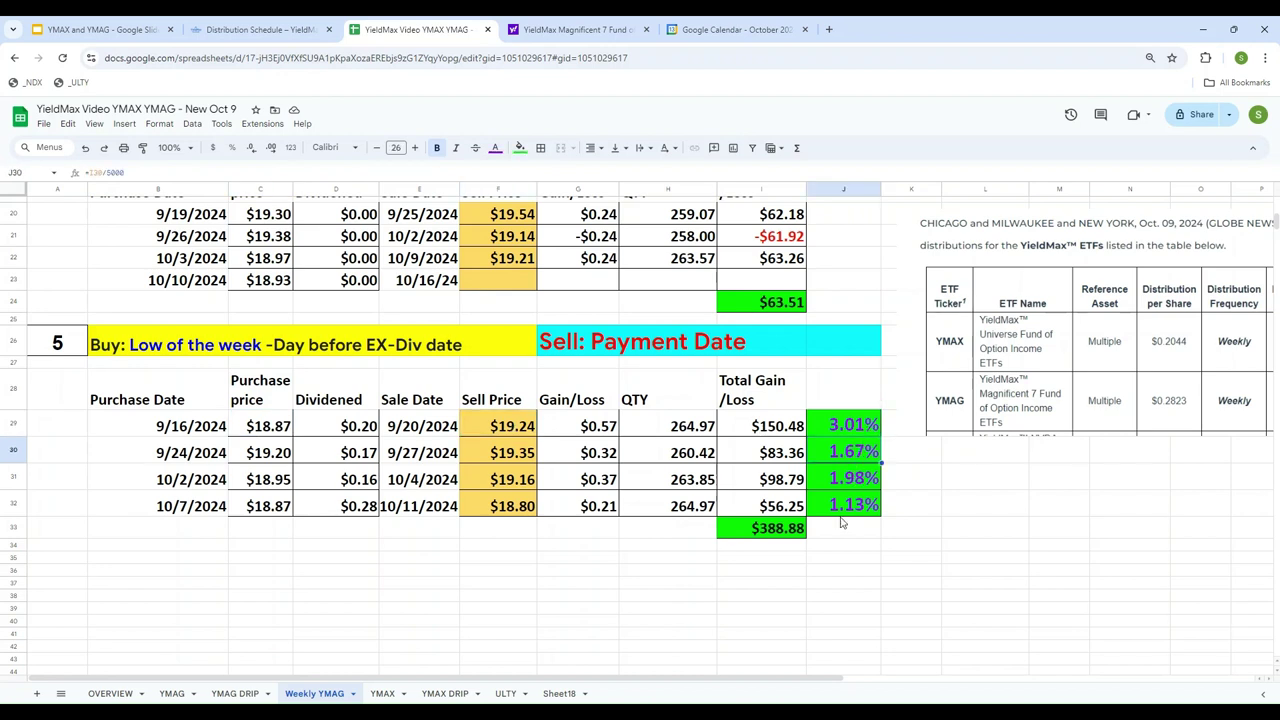
Step: Compare the weekly strategies' totals, then highlight the empty weekly flip result cells F8:H10 on the OVERVIEW sheet
scroll(921, 579, up, 1)
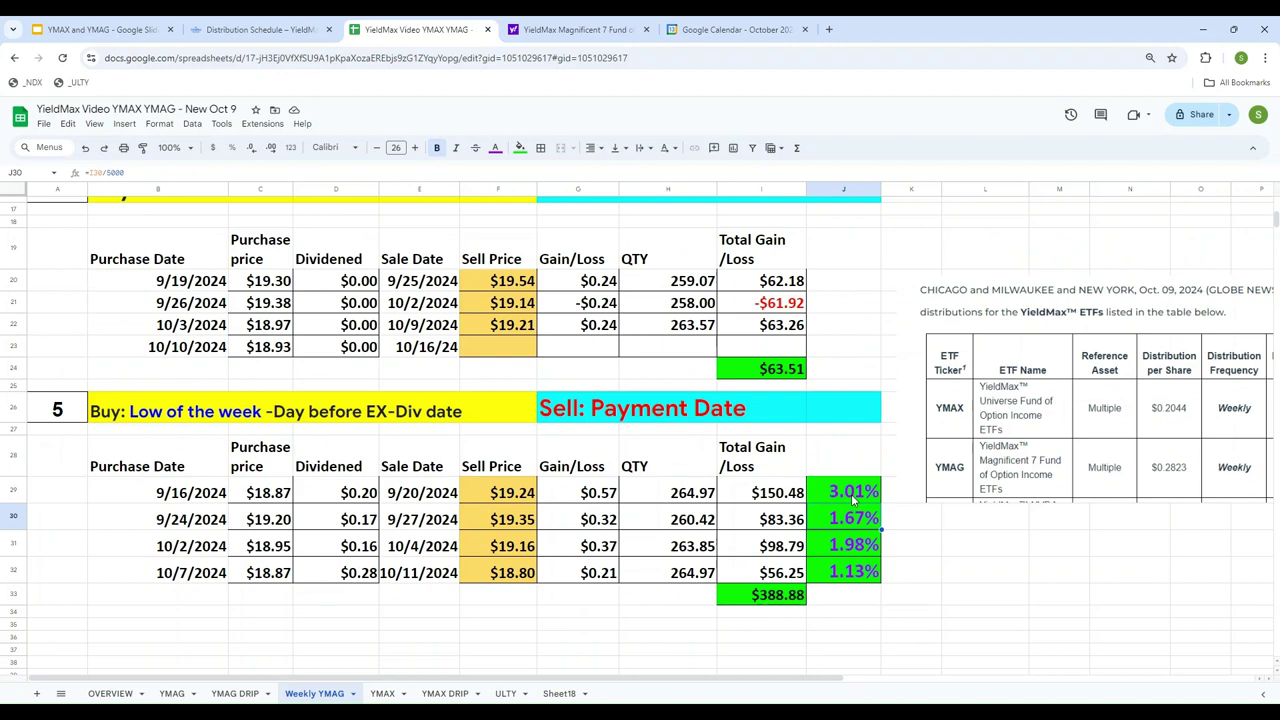
scroll(829, 366, up, 5)
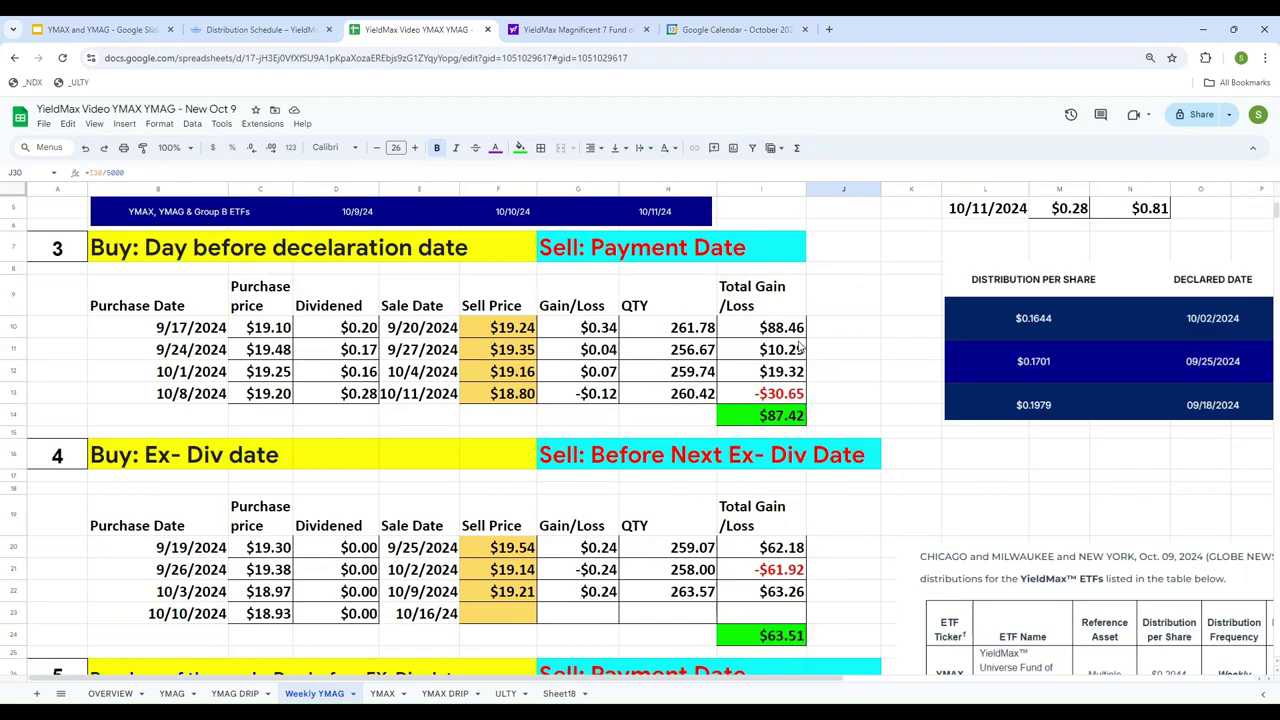
scroll(800, 346, down, 5)
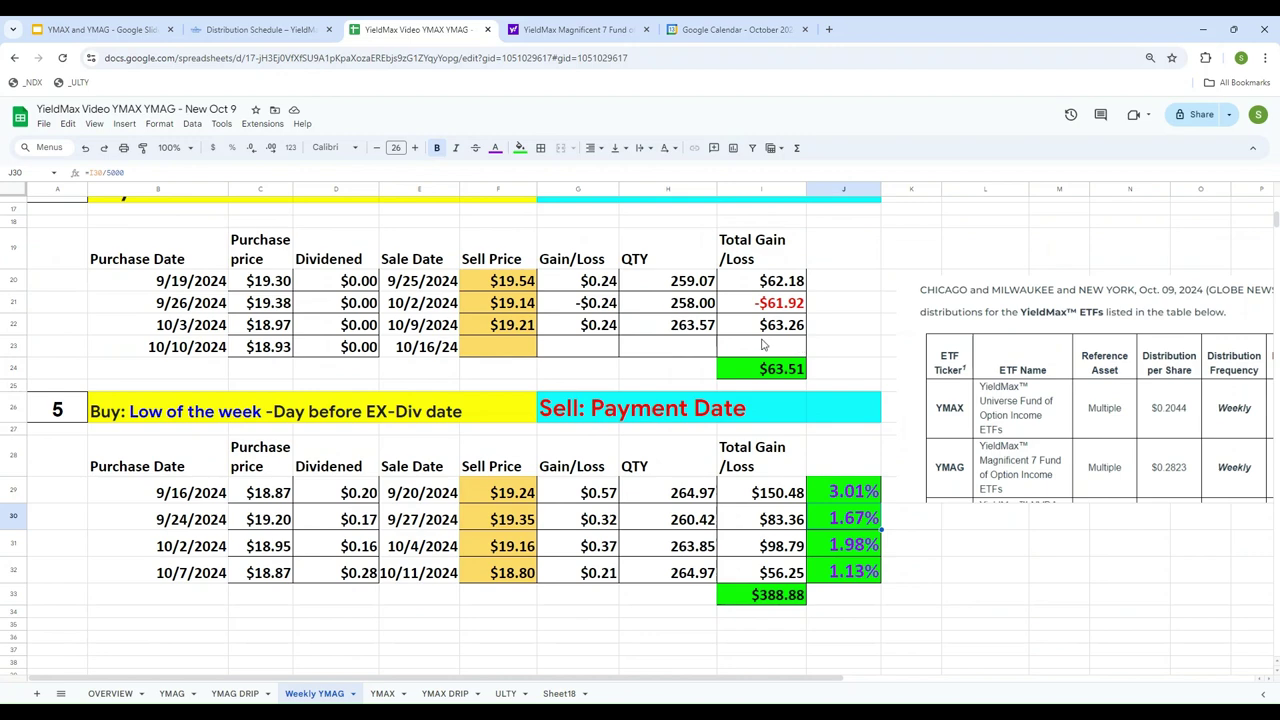
click(108, 693)
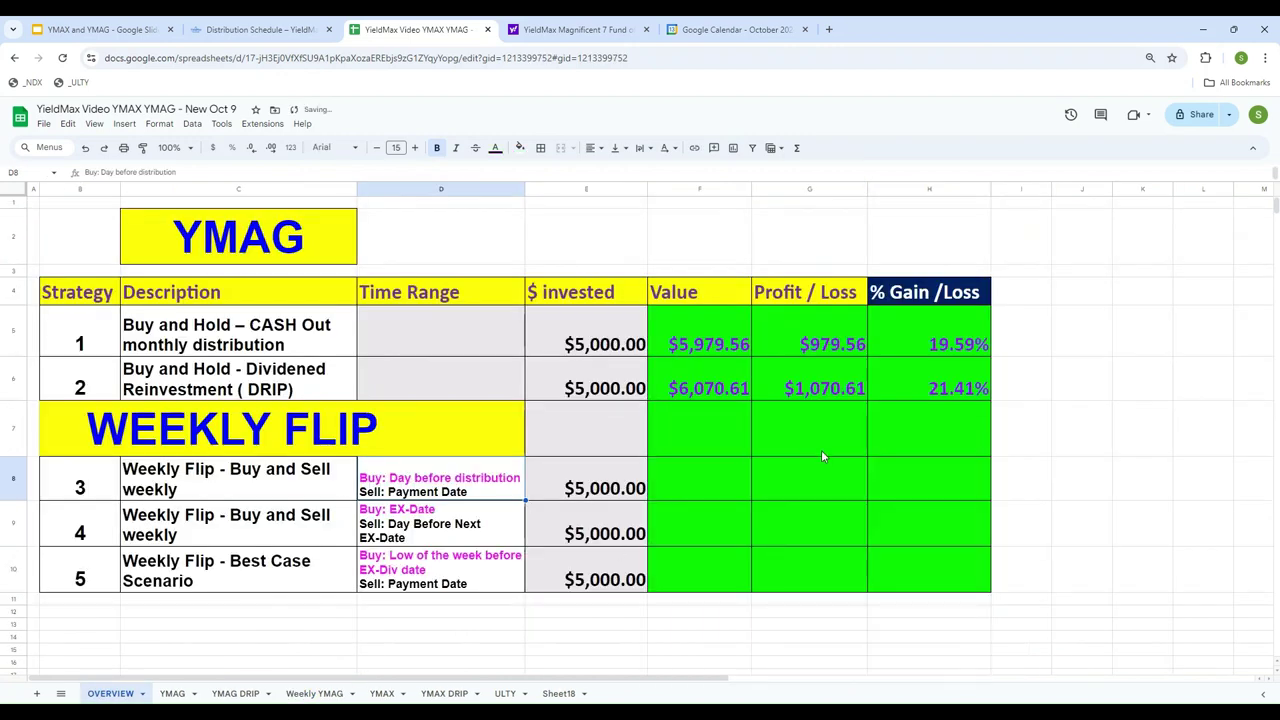
drag(694, 494, 884, 586)
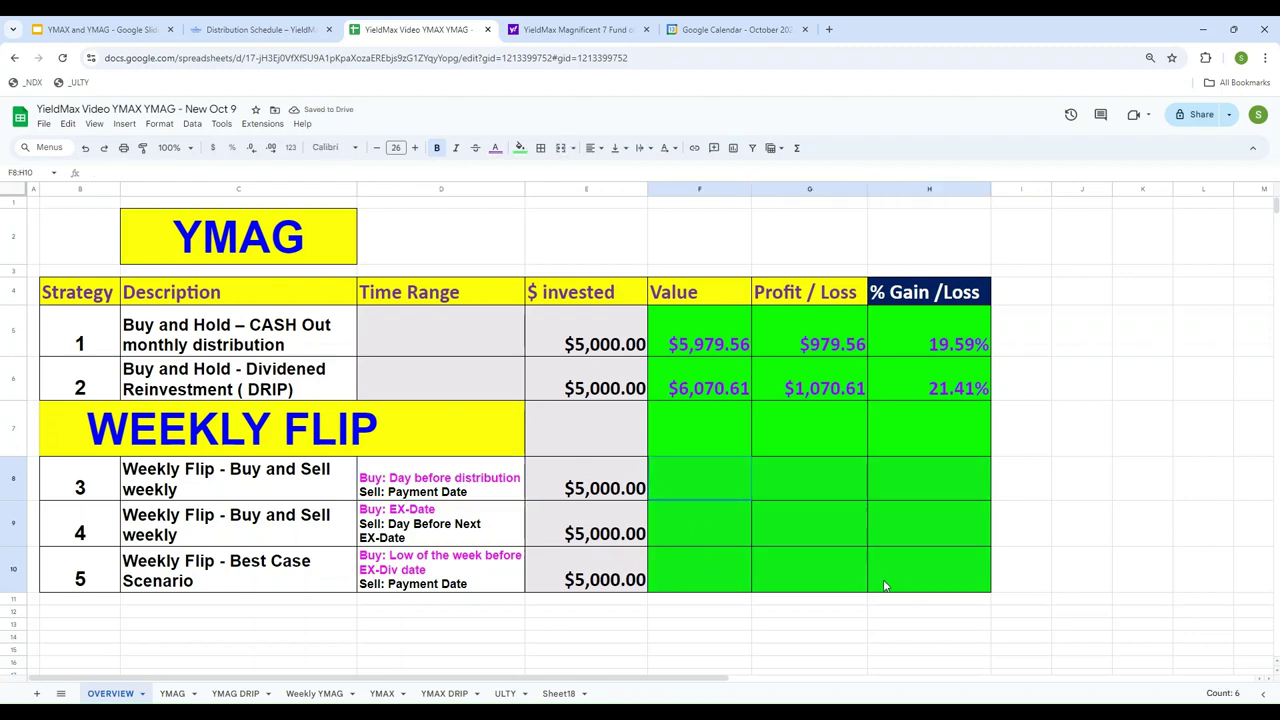
Step: Look up strategy 3's total on the Weekly YMAG sheet and enter 87.42 as its Profit / Loss in G8 of the OVERVIEW sheet
click(240, 694)
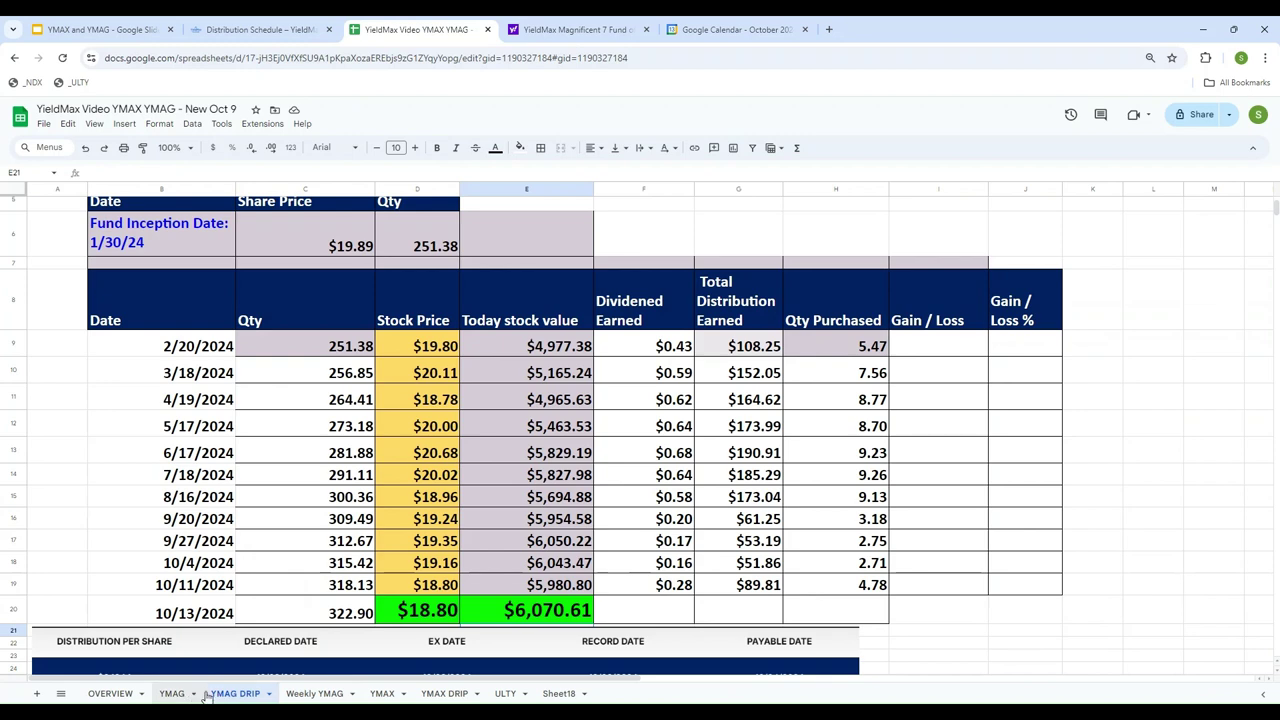
click(317, 693)
scroll(805, 487, up, 3)
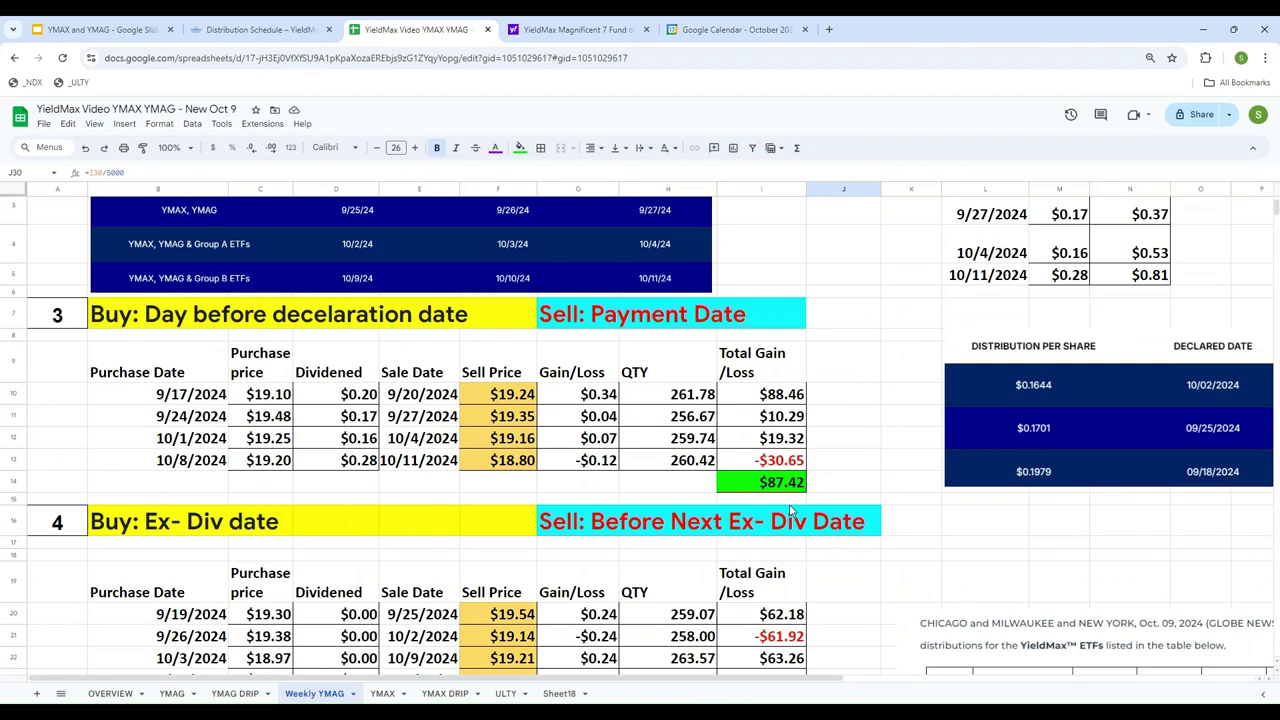
click(110, 693)
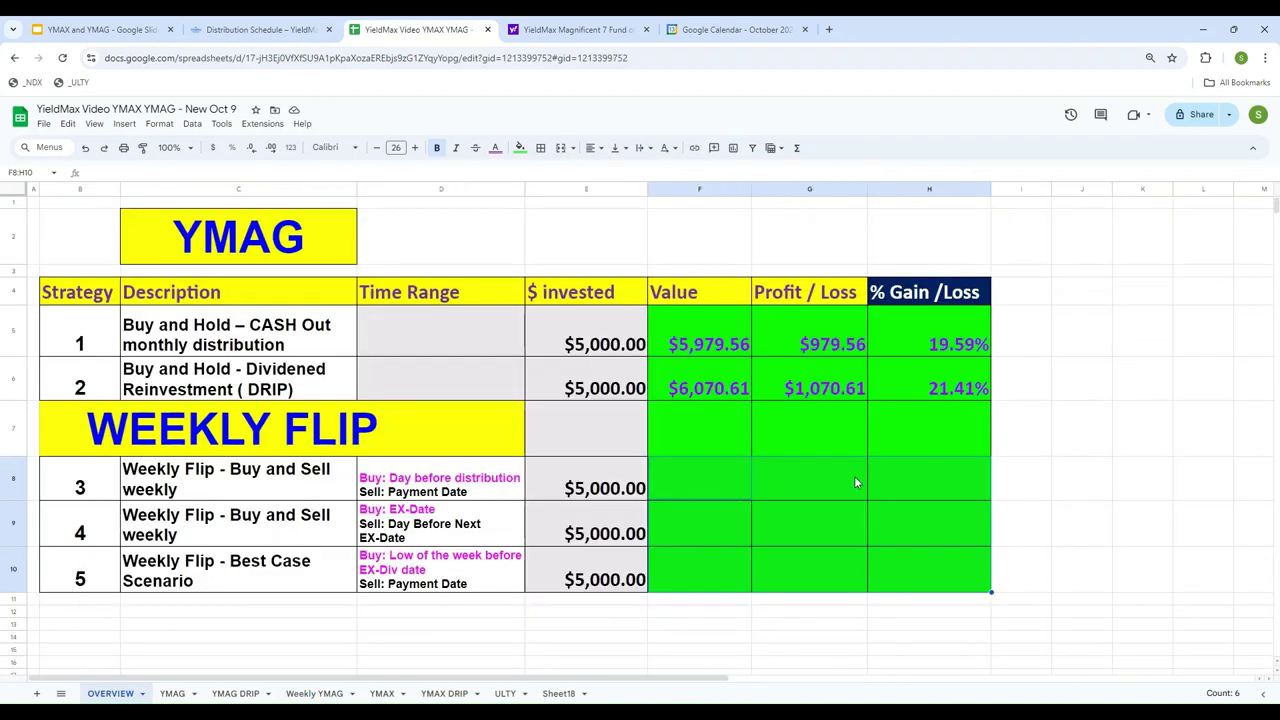
click(855, 483)
text(87.42)
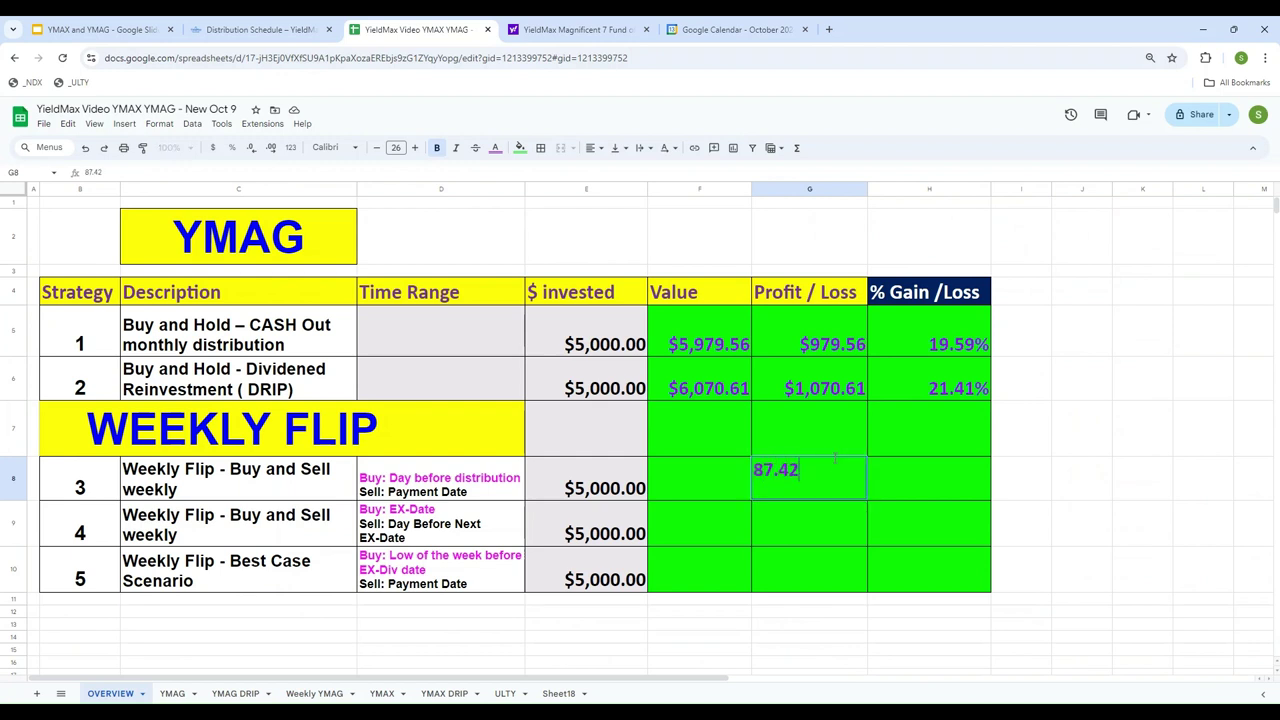
key(Return)
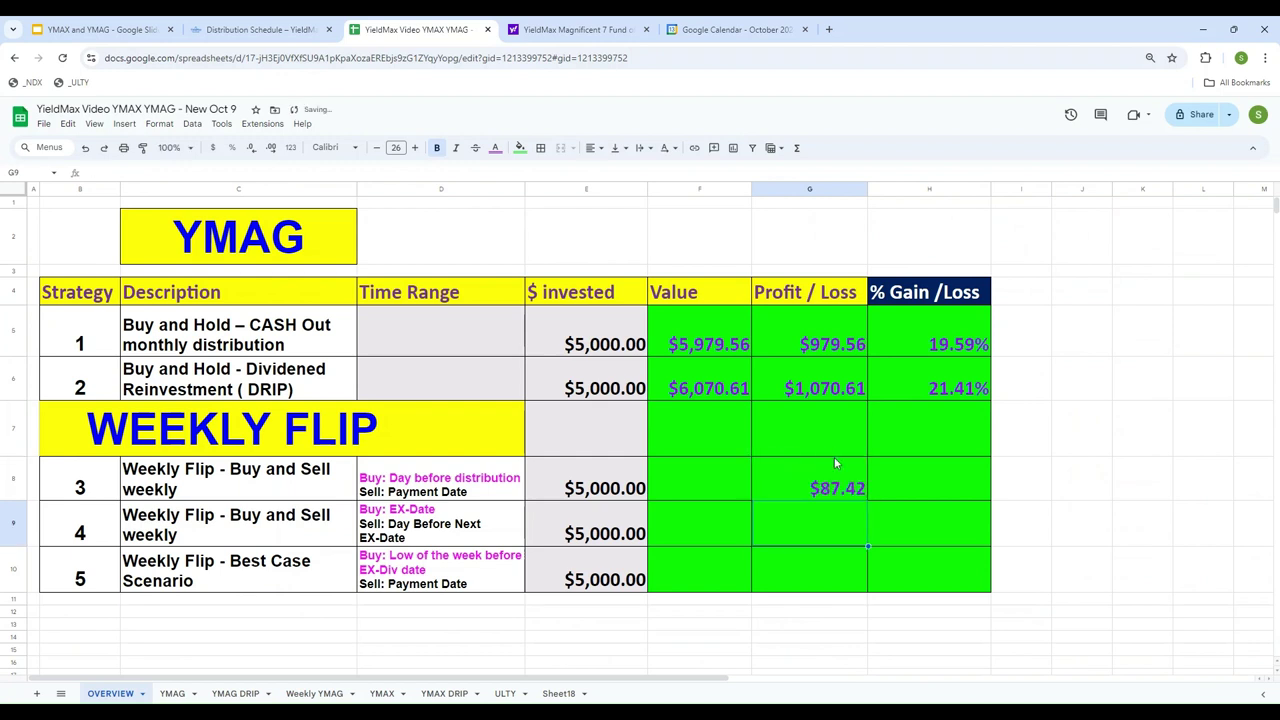
Step: Look up strategy 4's total on the Weekly YMAG sheet and enter 63.51 as its Profit / Loss in G9 of the OVERVIEW sheet
click(313, 693)
scroll(665, 575, down, 3)
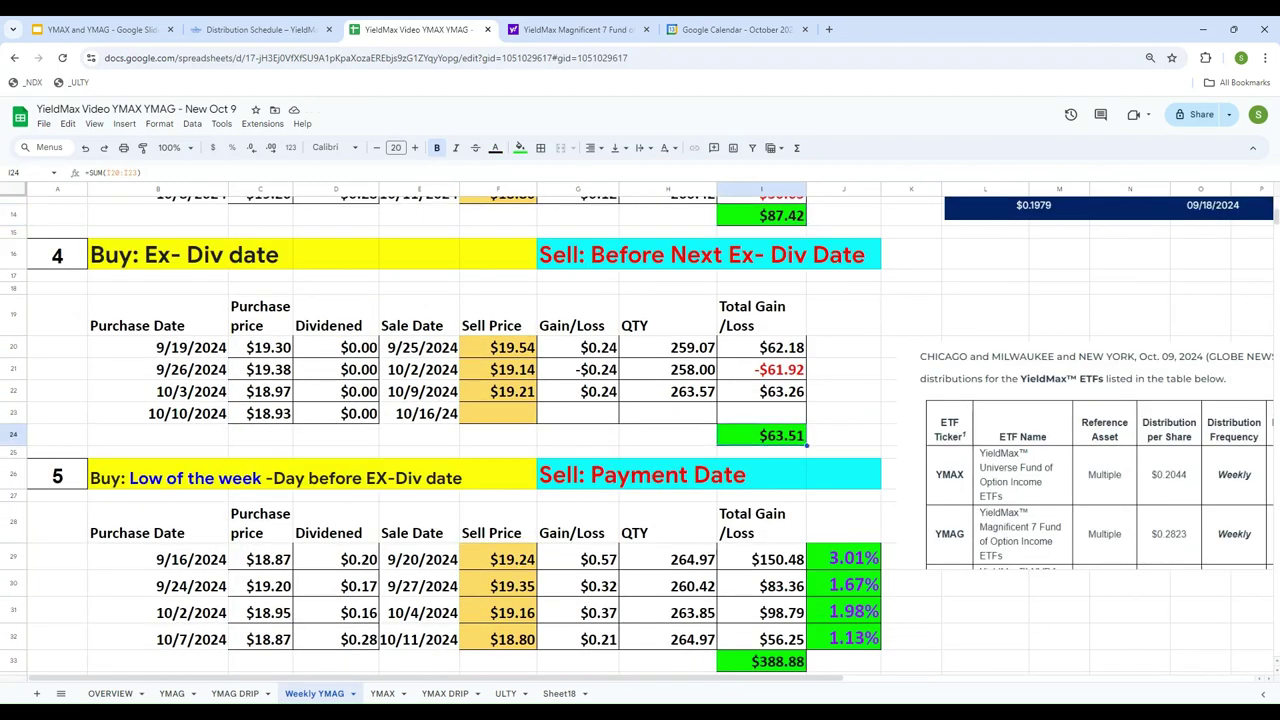
click(110, 693)
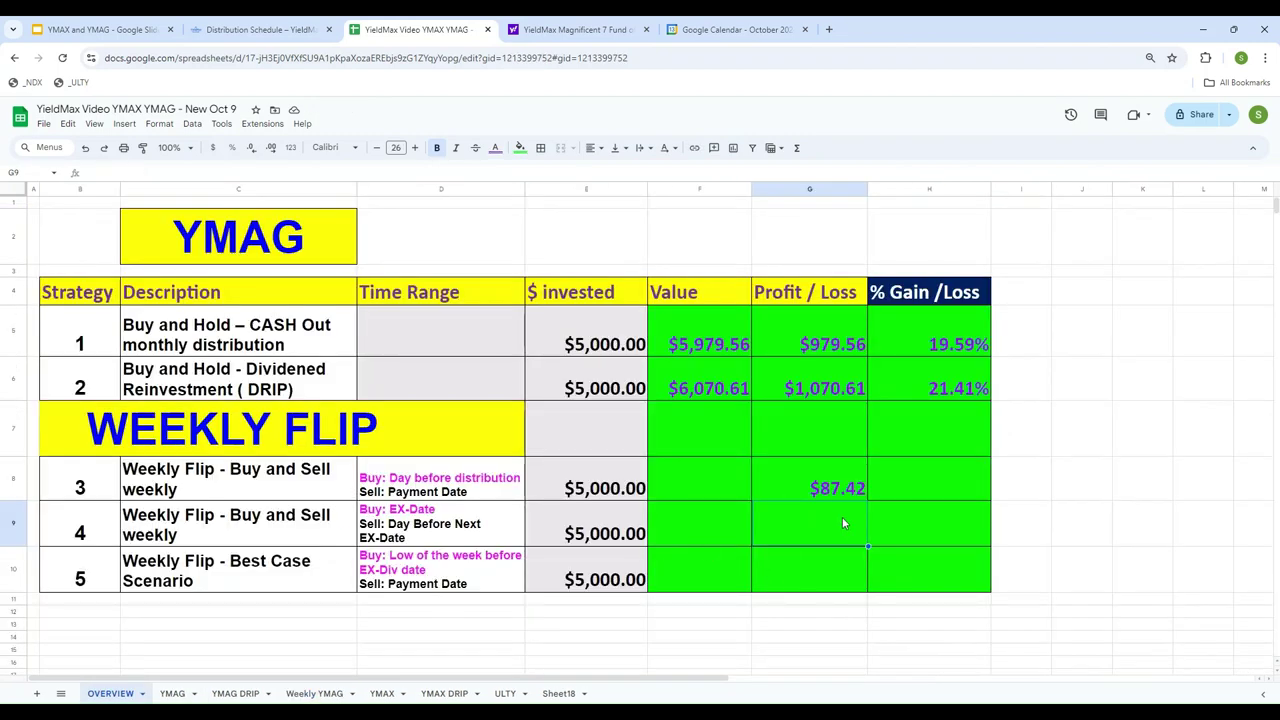
text(63.5)
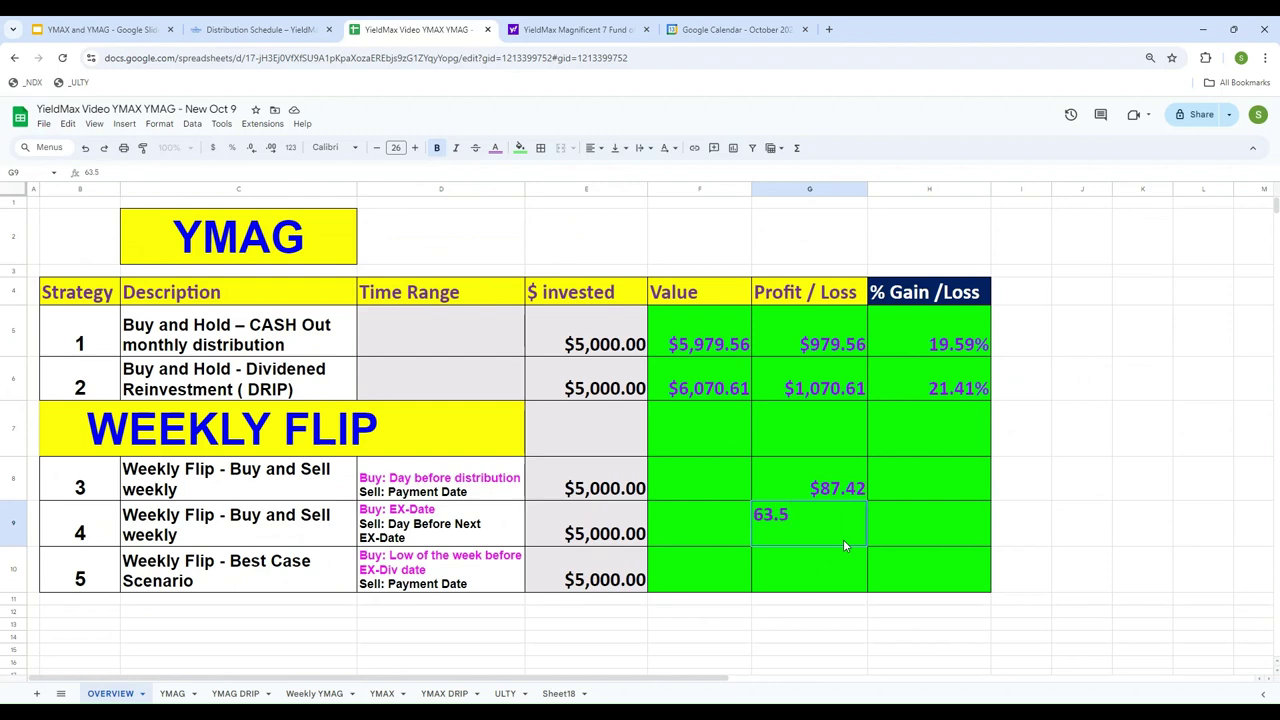
text(1)
key(Return)
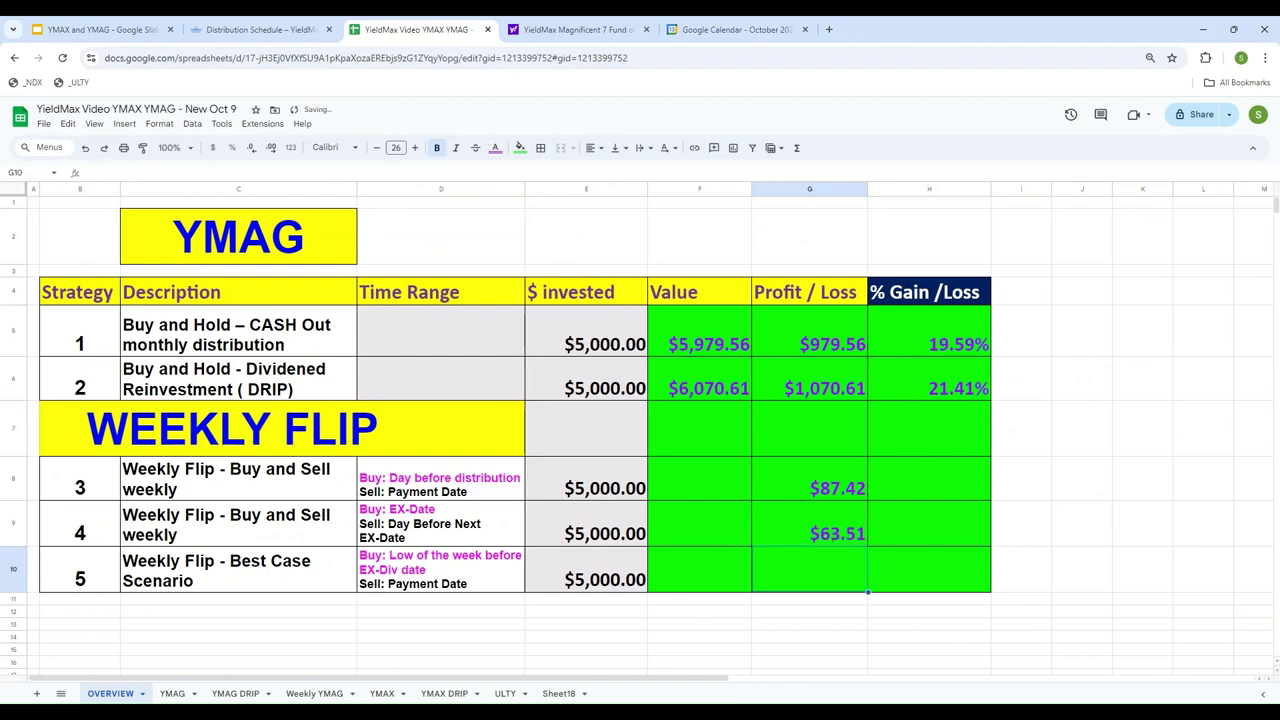
Step: Look up strategy 5's total on the Weekly YMAG sheet and enter 388.88 as its Profit / Loss in G10 of the OVERVIEW sheet
click(314, 693)
scroll(723, 540, down, 3)
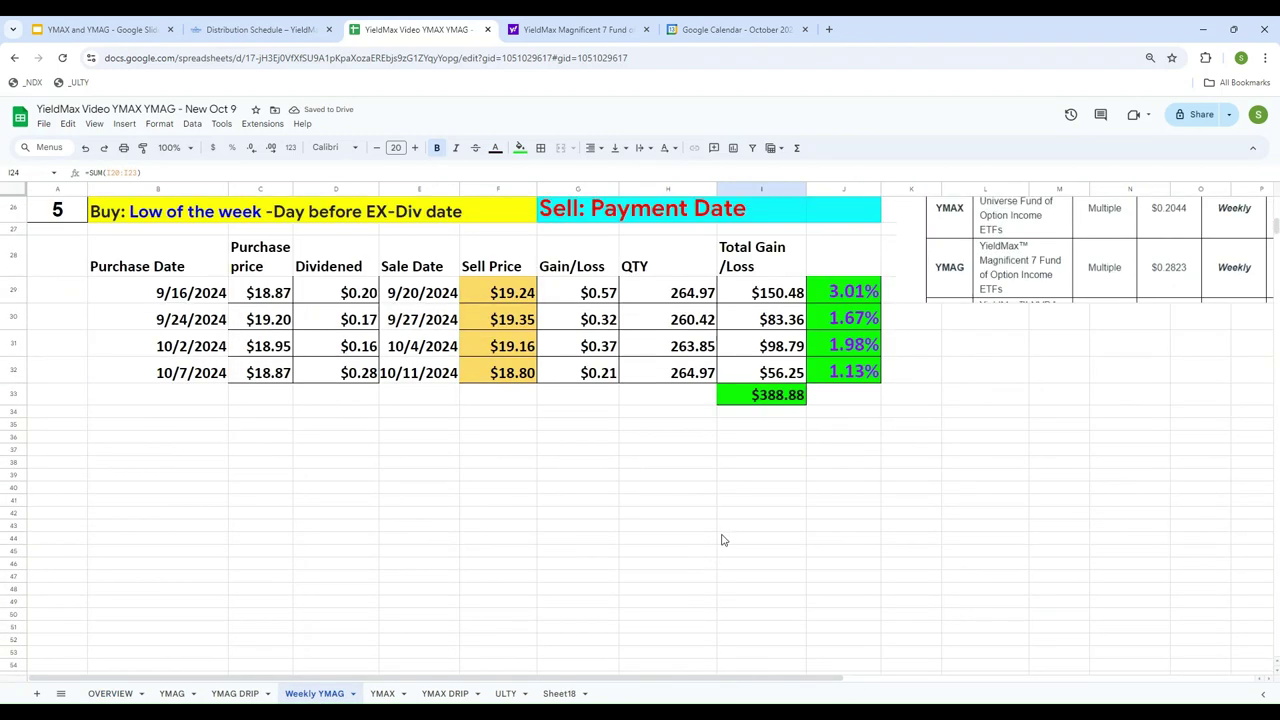
click(108, 693)
text(388.88)
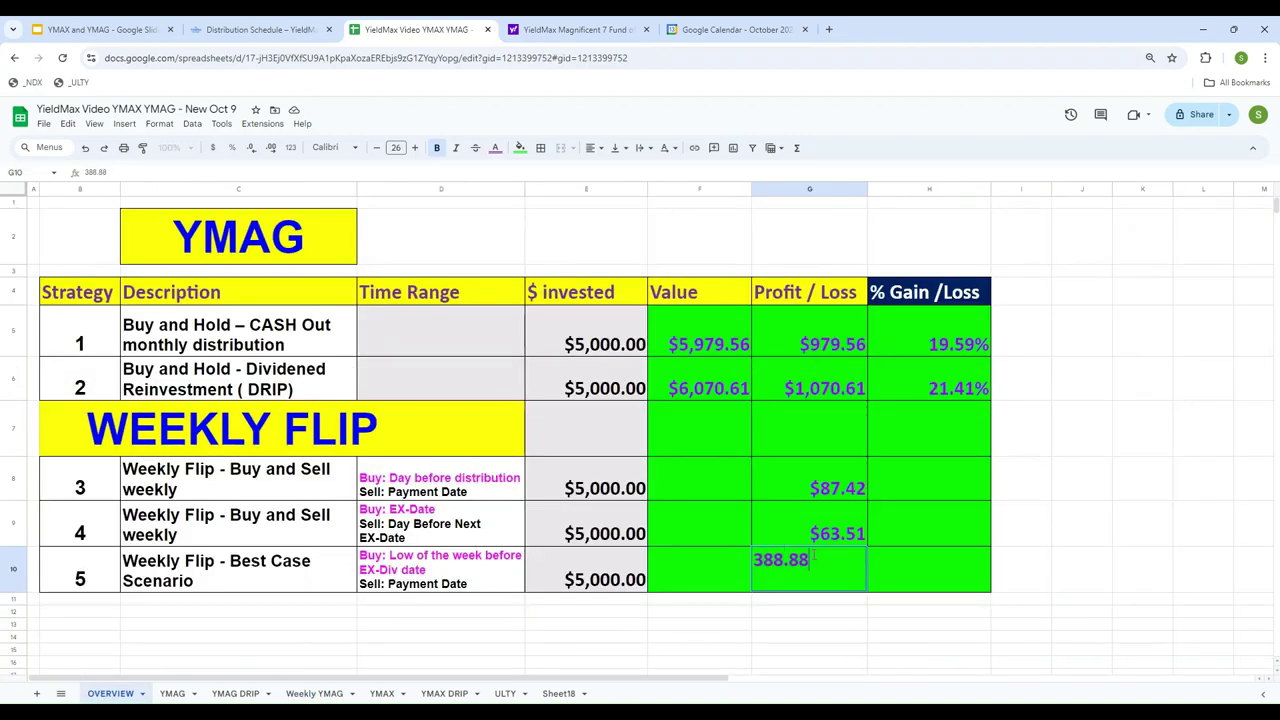
key(Return)
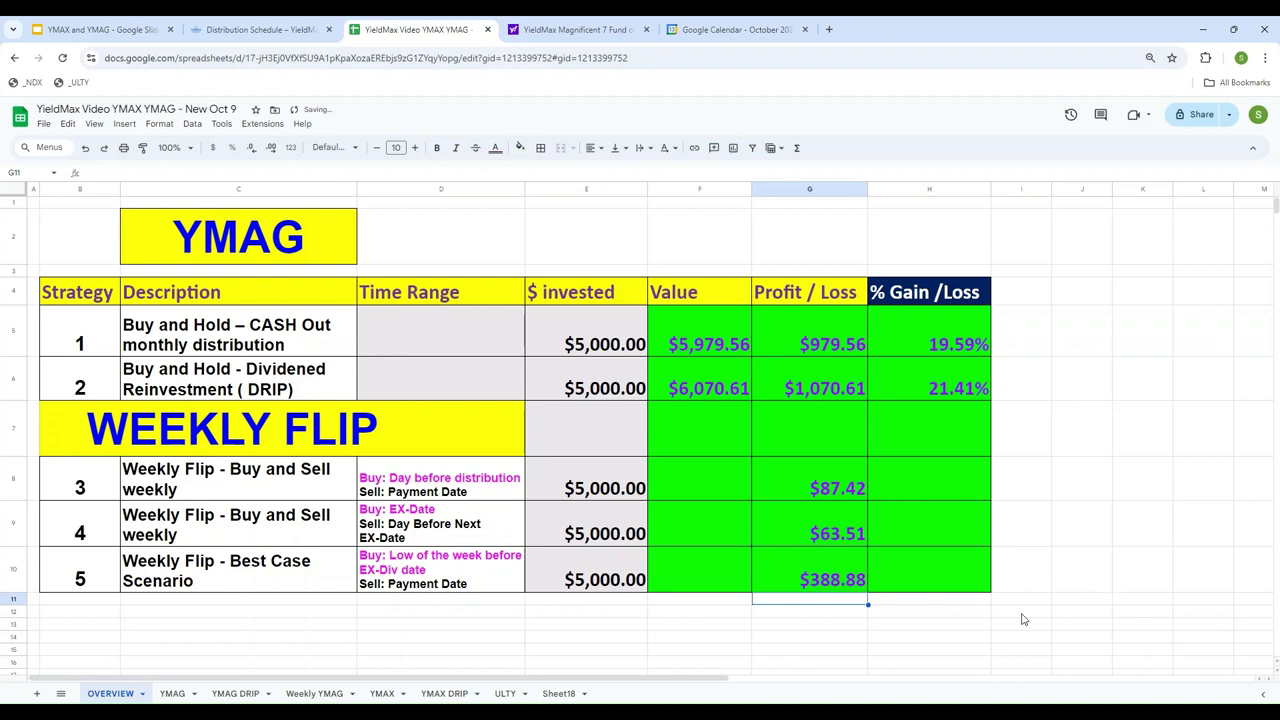
Step: Review strategy 5's row on the OVERVIEW sheet against its trades on the Weekly YMAG sheet, then return to its Profit / Loss cell
click(787, 561)
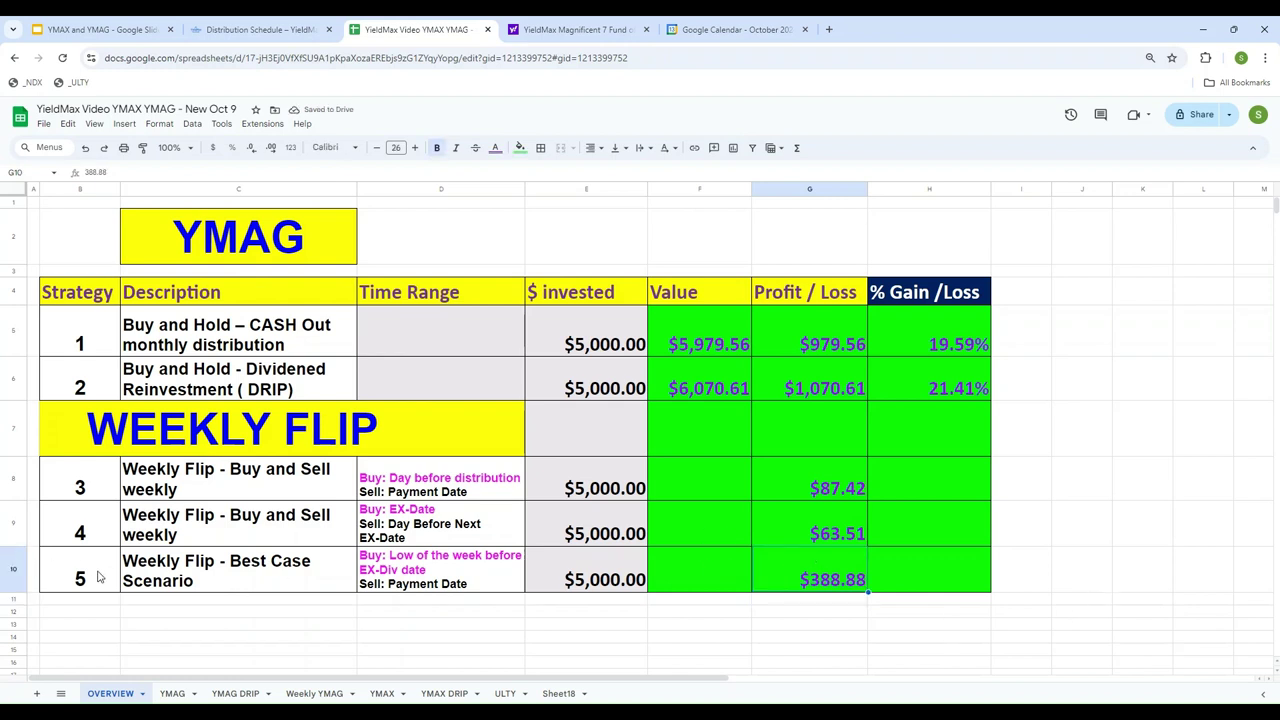
drag(96, 576, 760, 557)
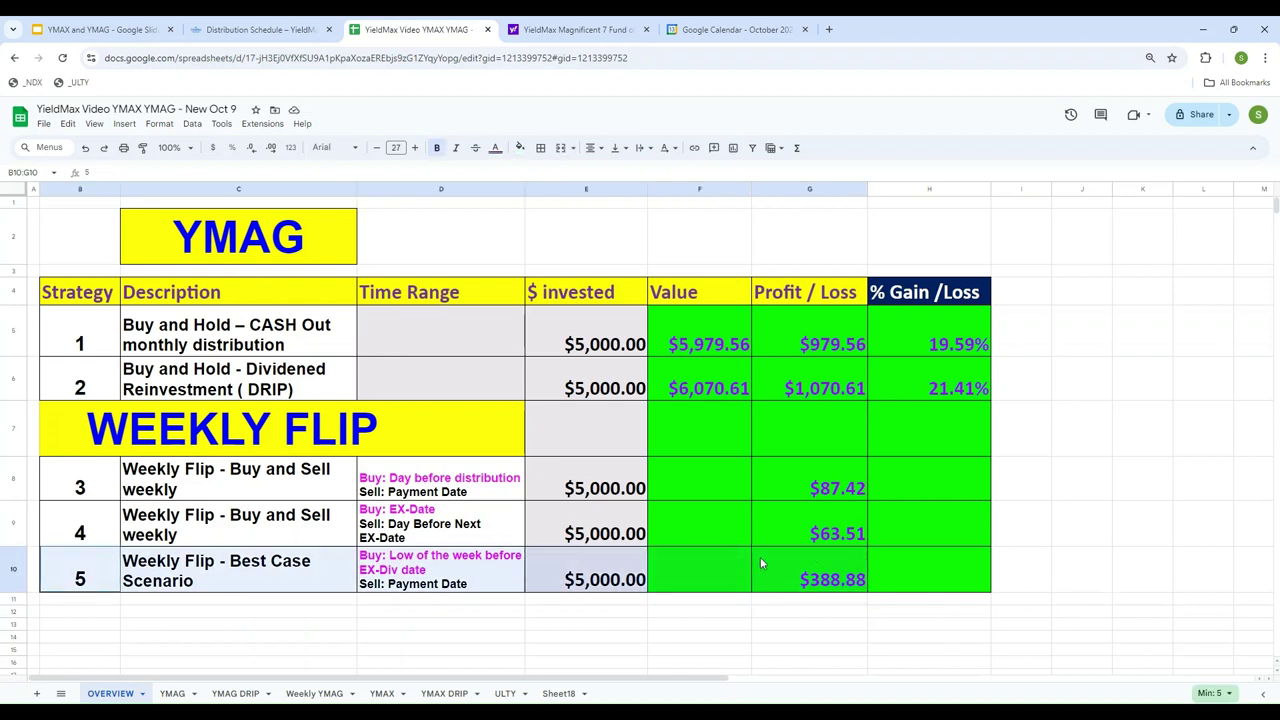
click(318, 693)
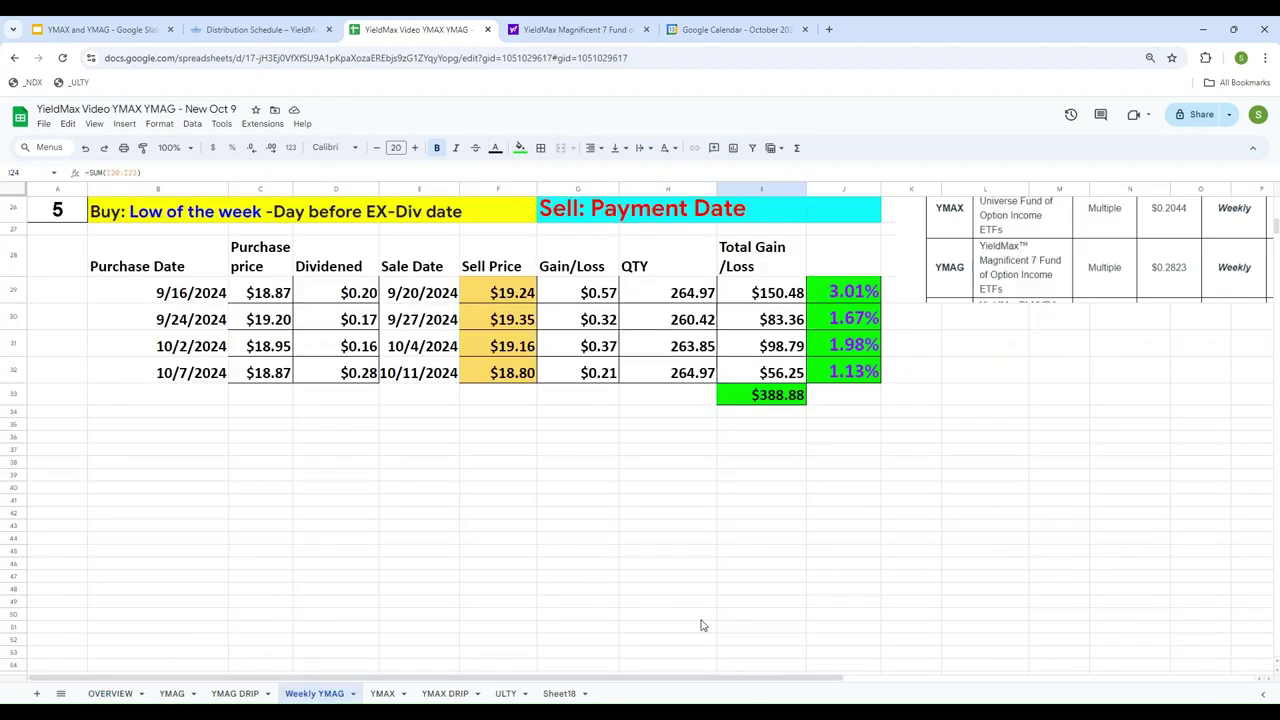
scroll(765, 525, up, 3)
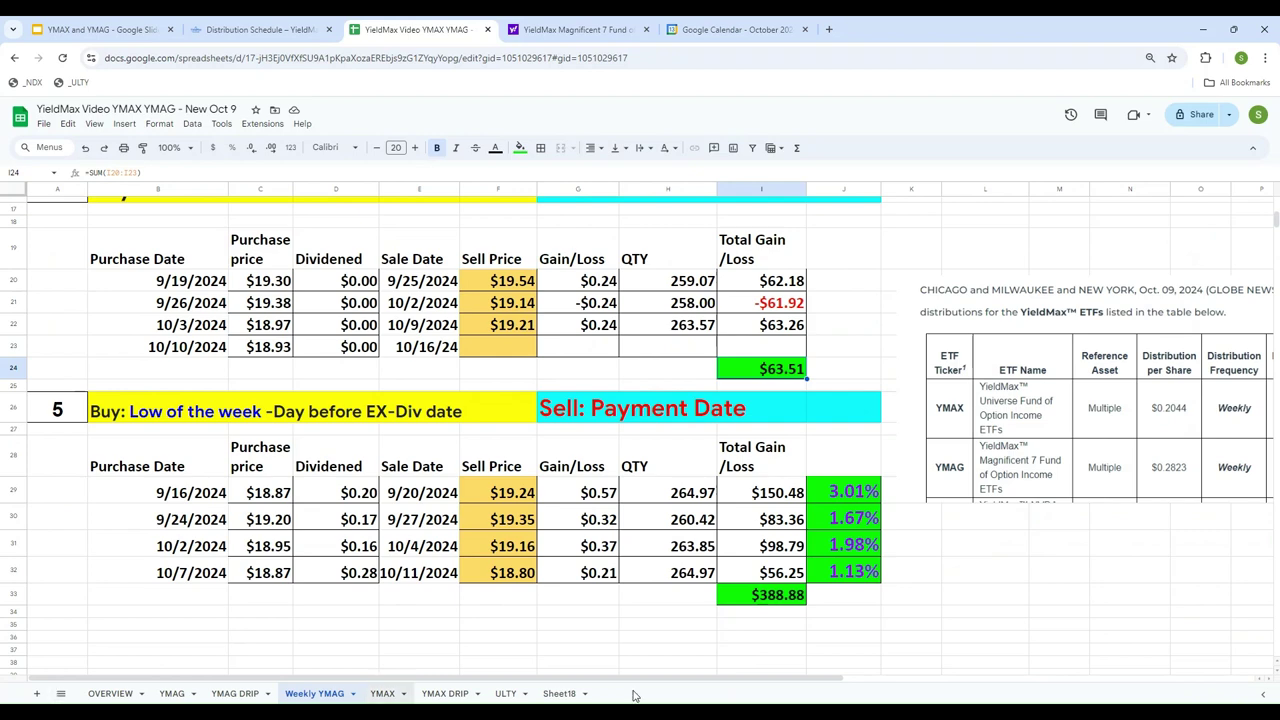
click(112, 694)
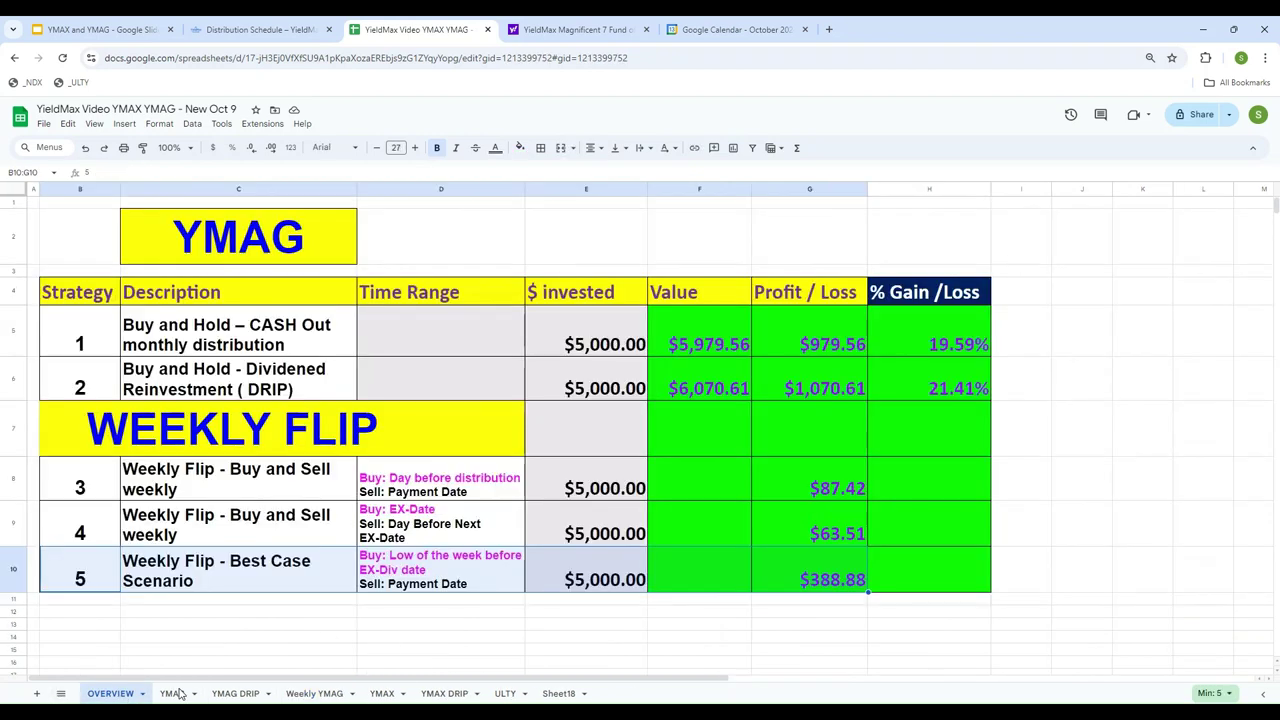
click(852, 590)
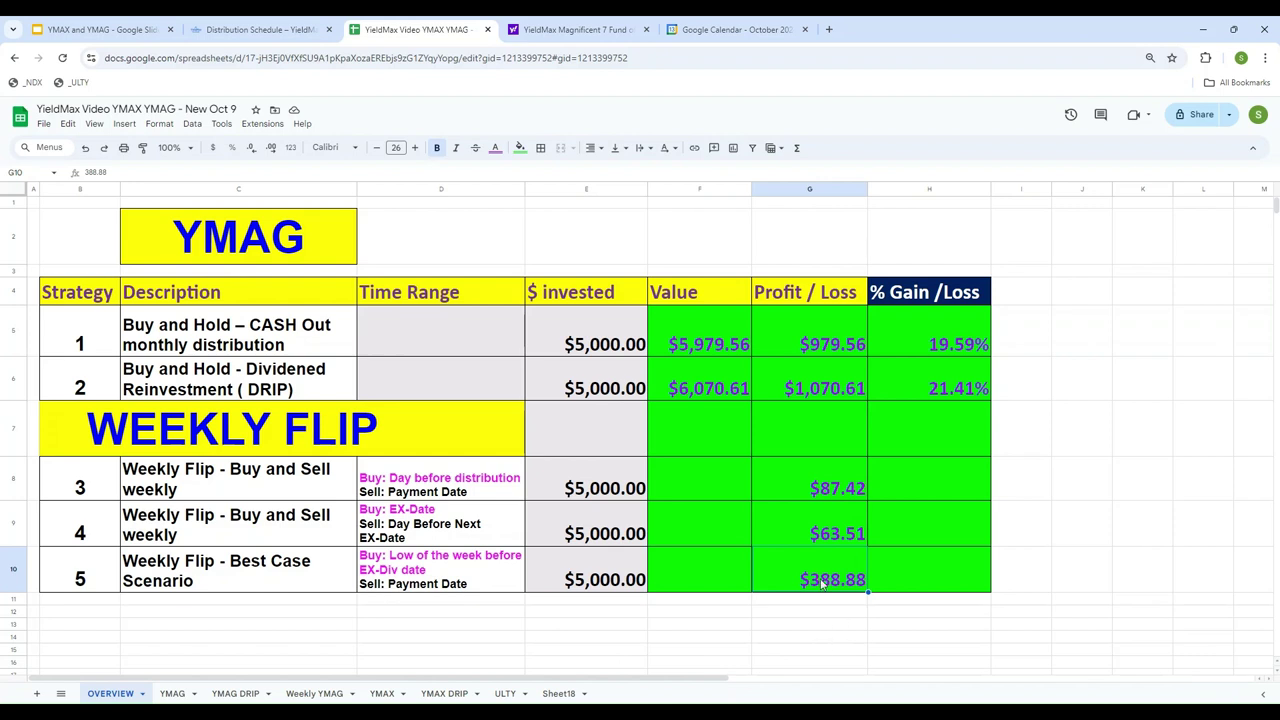